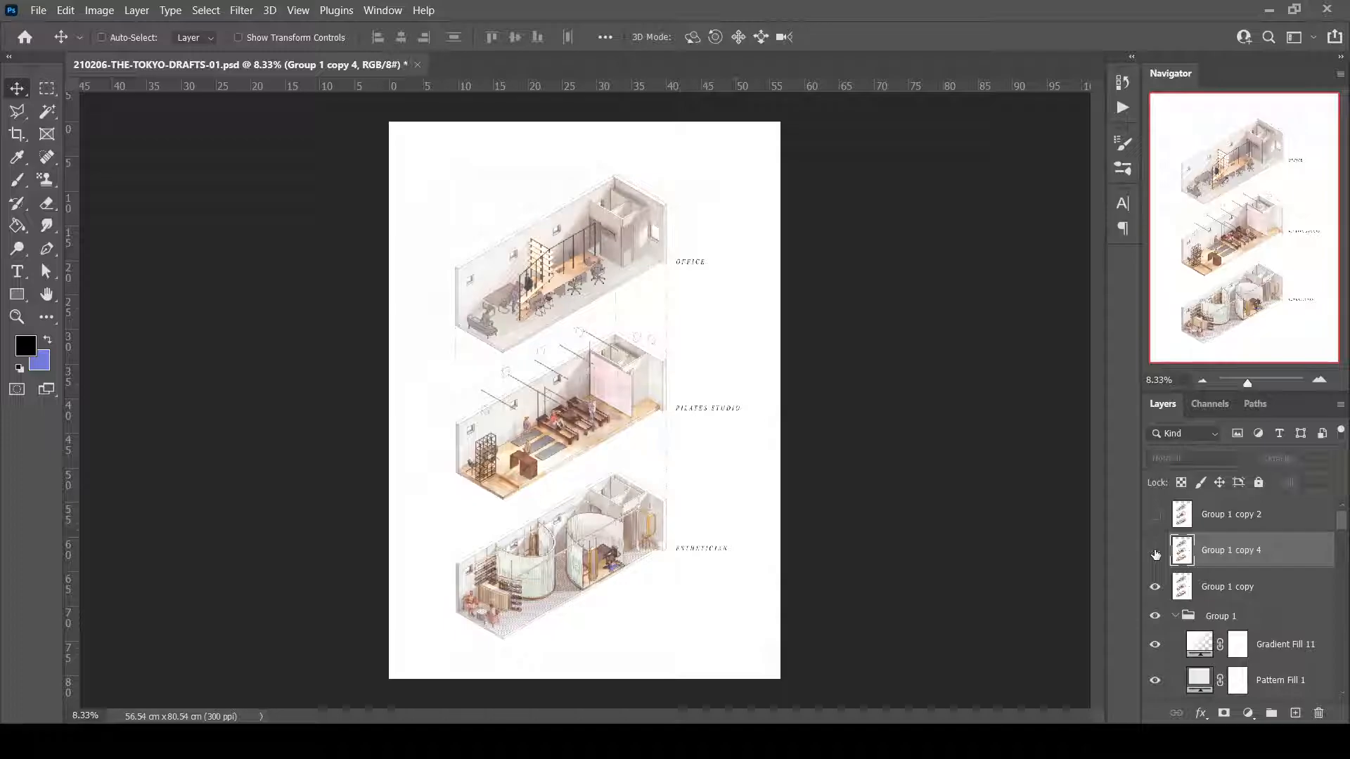
Hide the Group 1 copy 4 and Group 1 copy layers.
left_click(1154, 588)
left_click(1156, 550)
left_click(1155, 550)
left_click(1155, 588)
scroll(1155, 592, "down", 1)
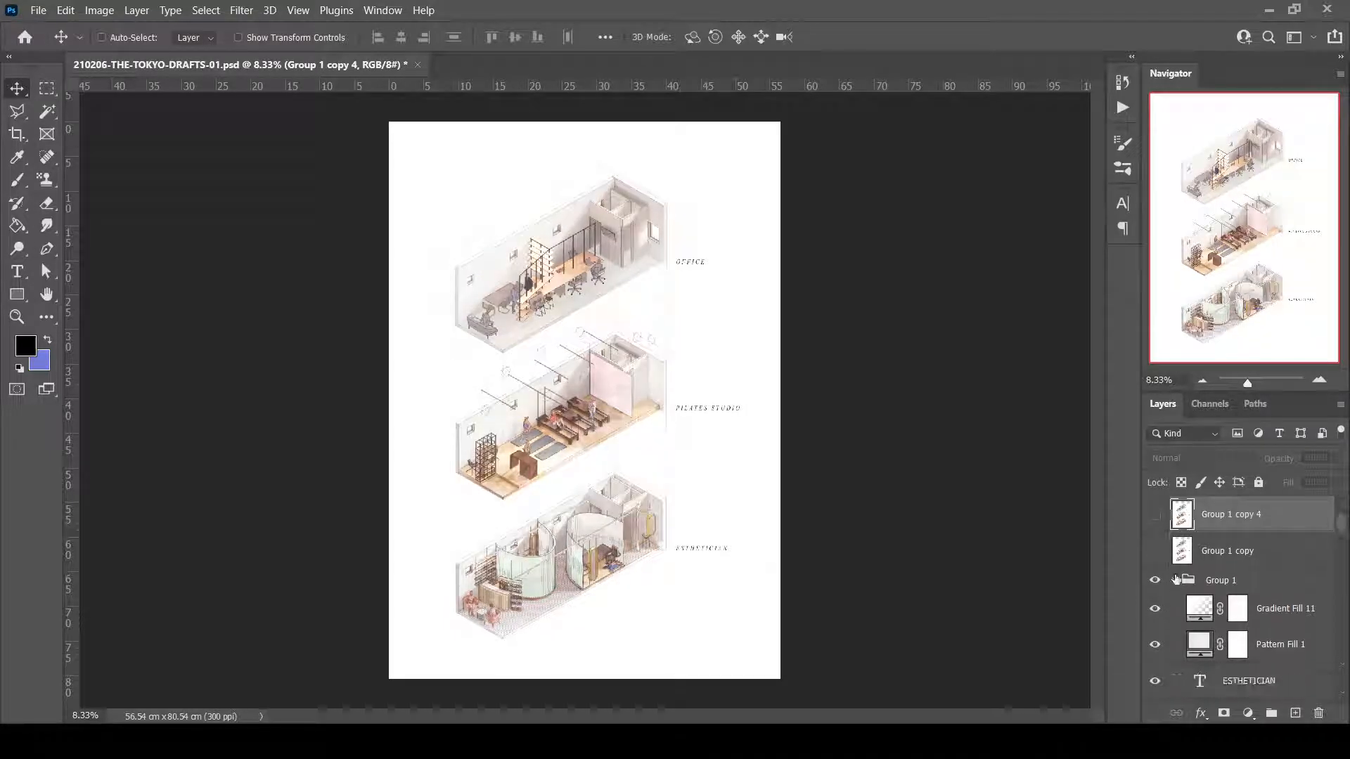
Compare the page with Group 1 hidden and shown, leaving the group expanded.
left_click(1174, 580)
left_click(1155, 615)
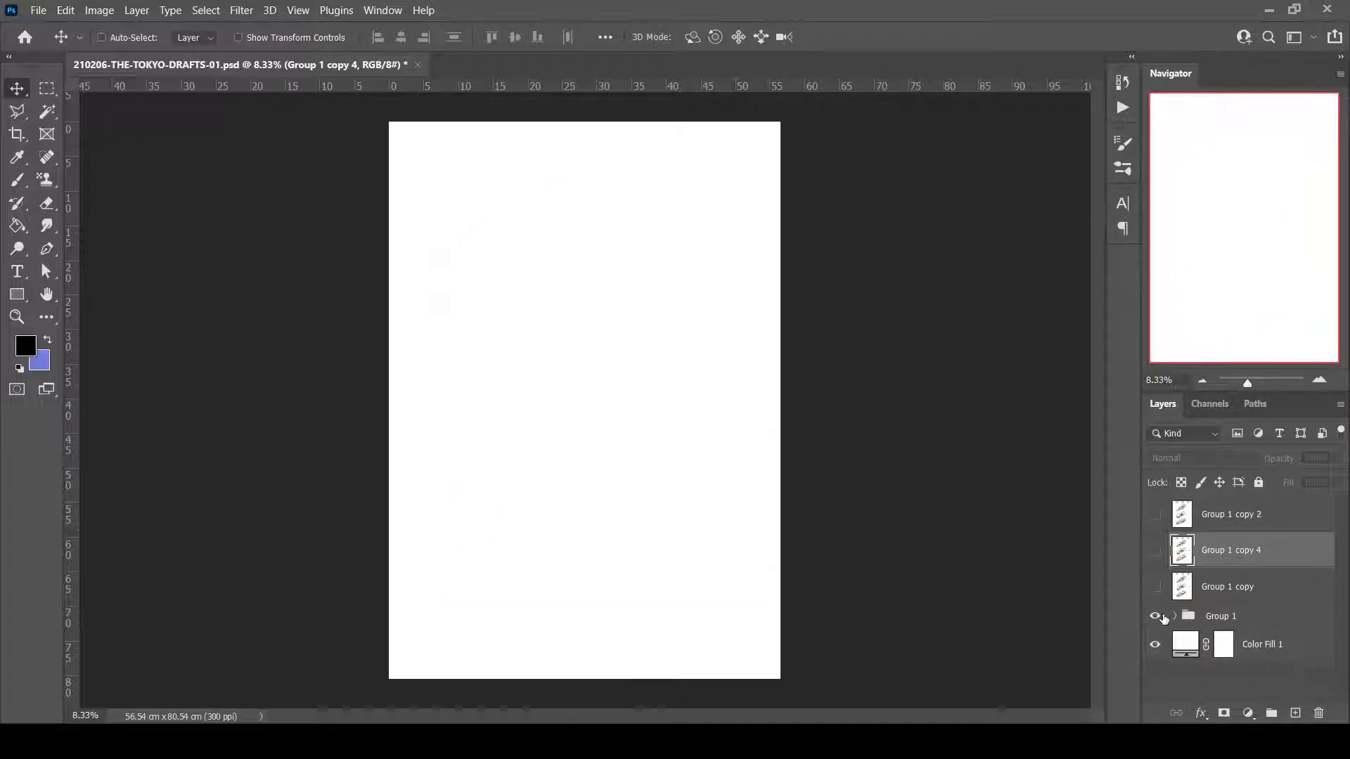
left_click(1174, 615)
scroll(1163, 568, "down", 2)
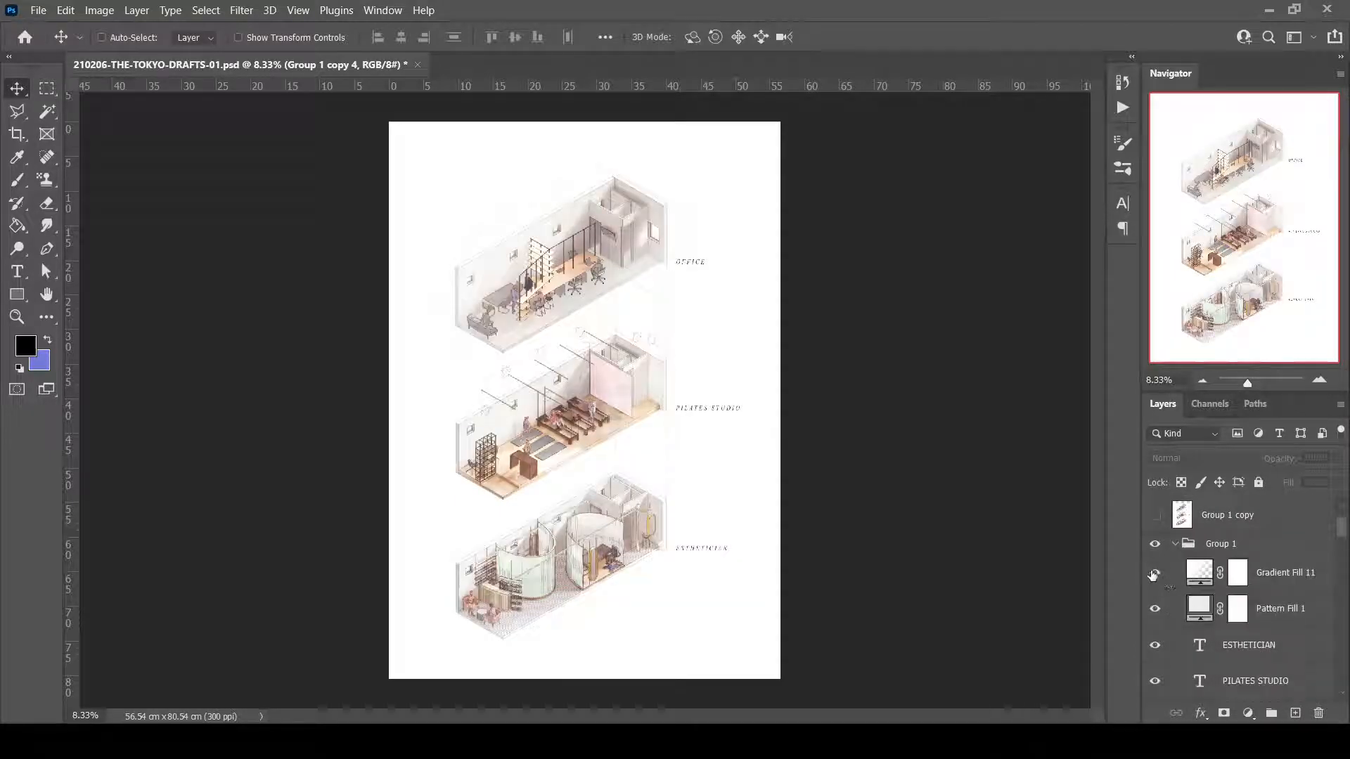
Delete the Invert 1 adjustment layer and the hidden lineart copy layer beneath it.
scroll(1157, 575, "down", 3)
left_click(1256, 648)
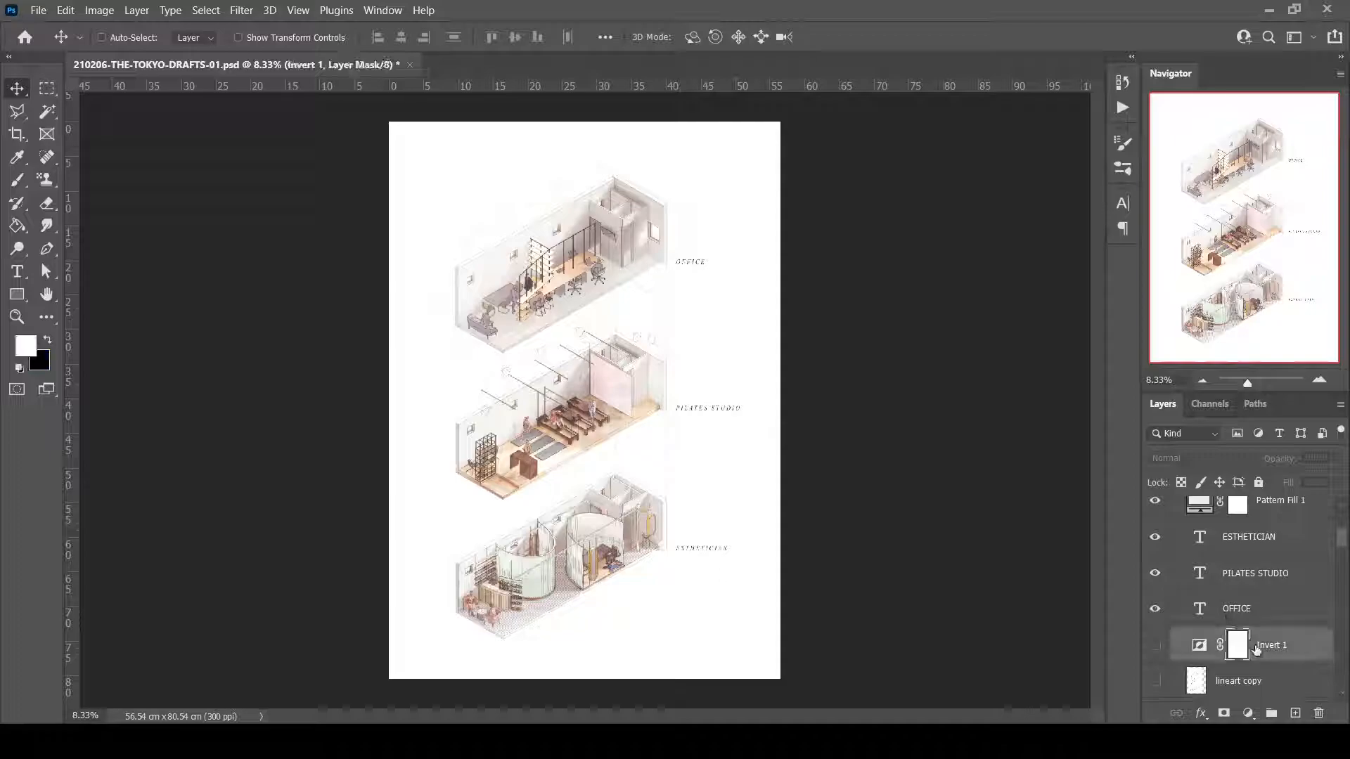
key("Delete")
key("Delete")
key("Delete")
Delete the hidden Enscape object ID and material ID layers from Group 1.
scroll(1279, 622, "down", 4)
scroll(1279, 621, "down", 3)
left_click(1269, 563)
left_click(1258, 615)
scroll(1265, 615, "down", 7)
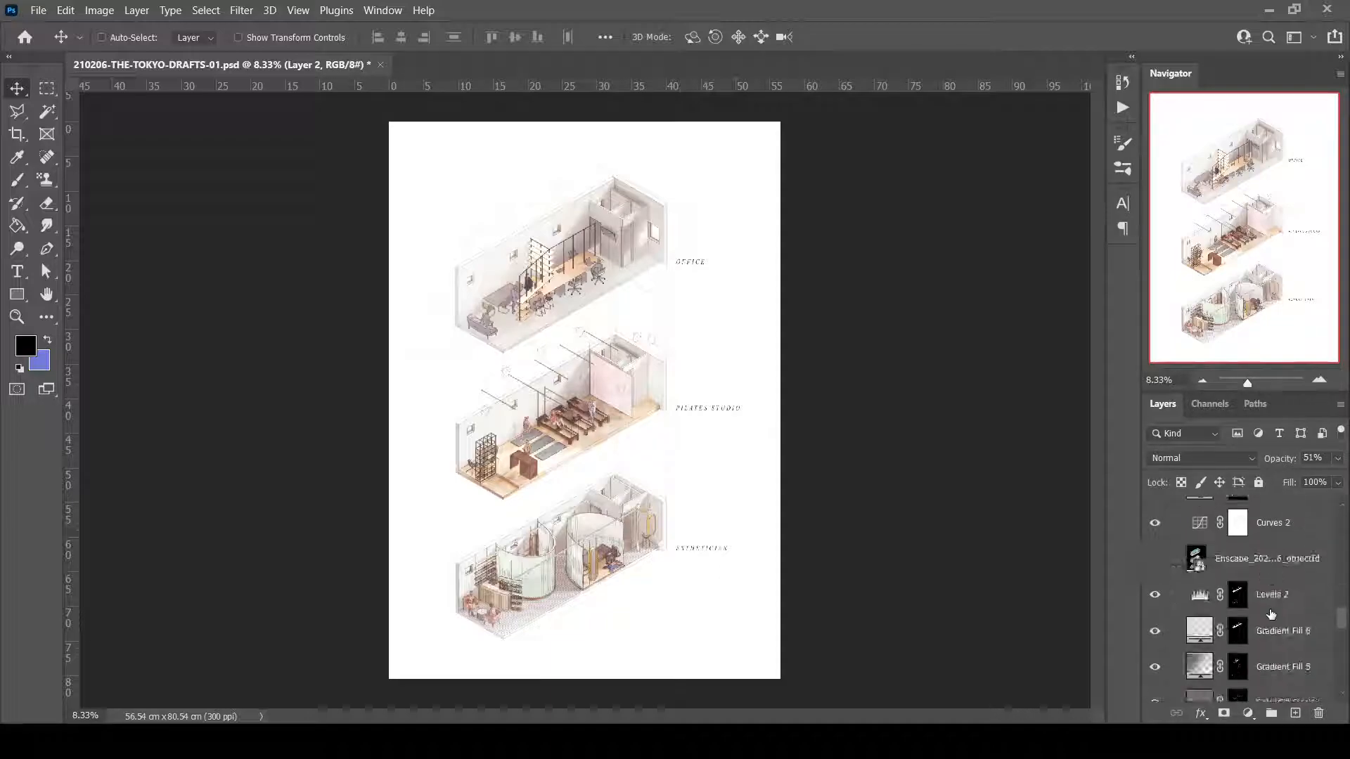
left_click(1271, 562)
scroll(1271, 559, "down", 5)
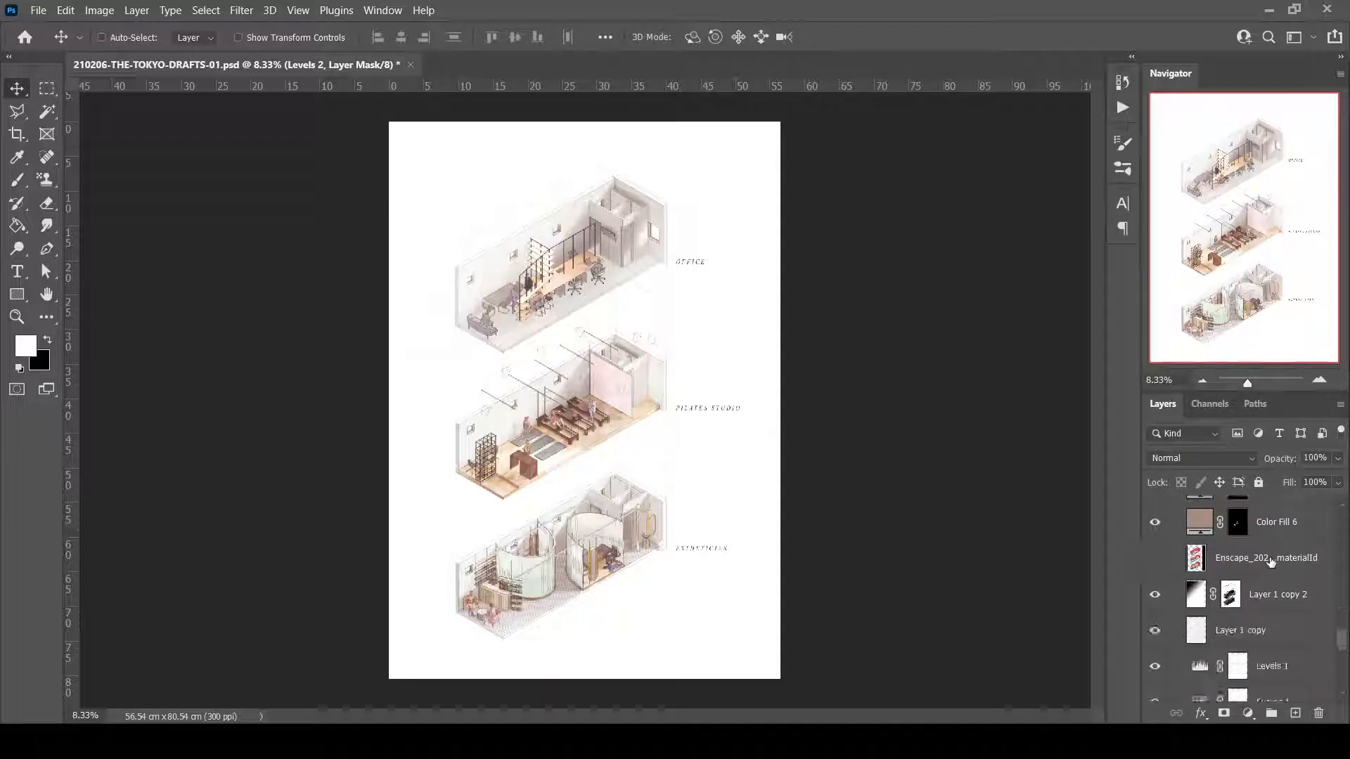
left_click(1271, 560)
scroll(1271, 569, "down", 6)
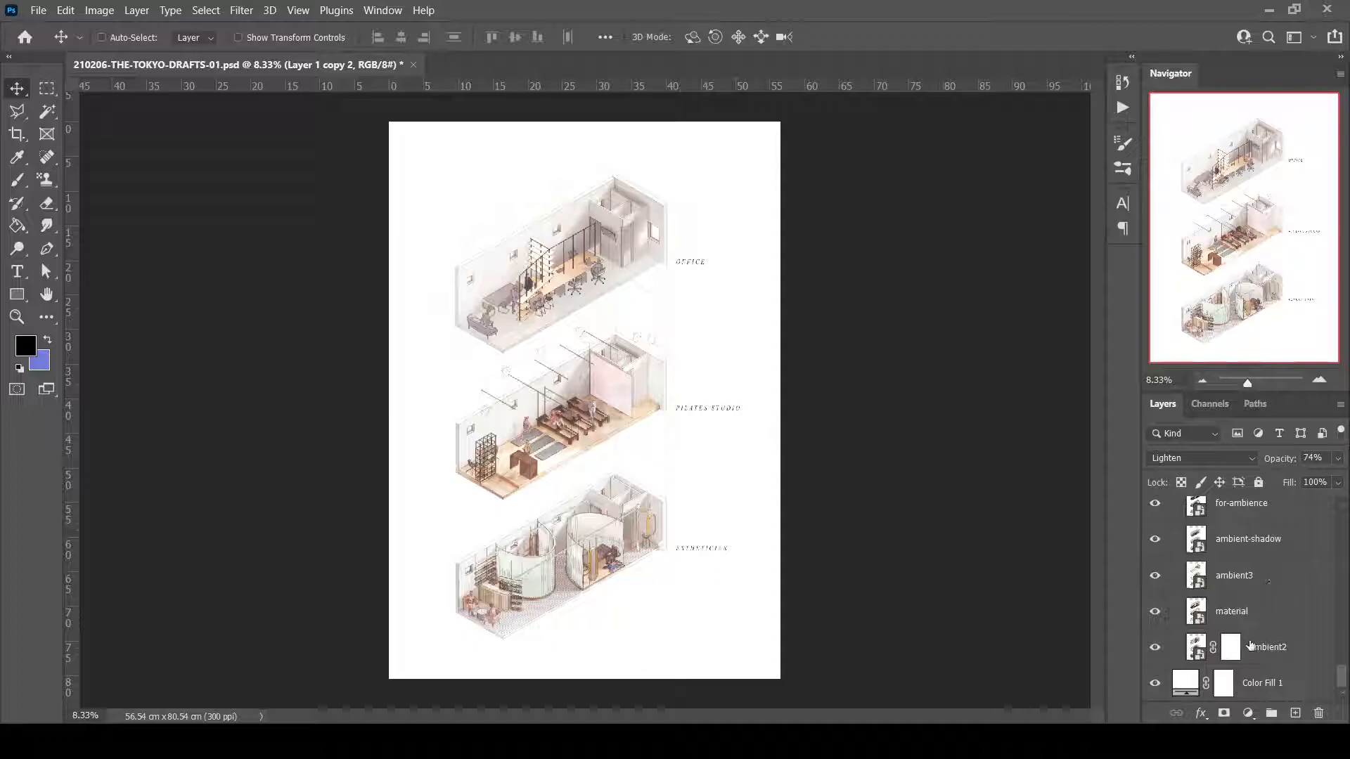
Hide the layers of Group 1 from material up through Gradient Fill 9, leaving ambient2 on.
left_click(1249, 620)
left_click_drag(1153, 611, 1153, 505)
scroll(1163, 523, "up", 3)
left_click_drag(1154, 573, 1157, 505)
scroll(1160, 513, "up", 2)
scroll(1164, 520, "up", 2)
scroll(1168, 531, "up", 2)
scroll(1169, 527, "up", 2)
scroll(1155, 555, "up", 3)
scroll(1170, 542, "up", 4)
left_click_drag(1155, 608, 1155, 587)
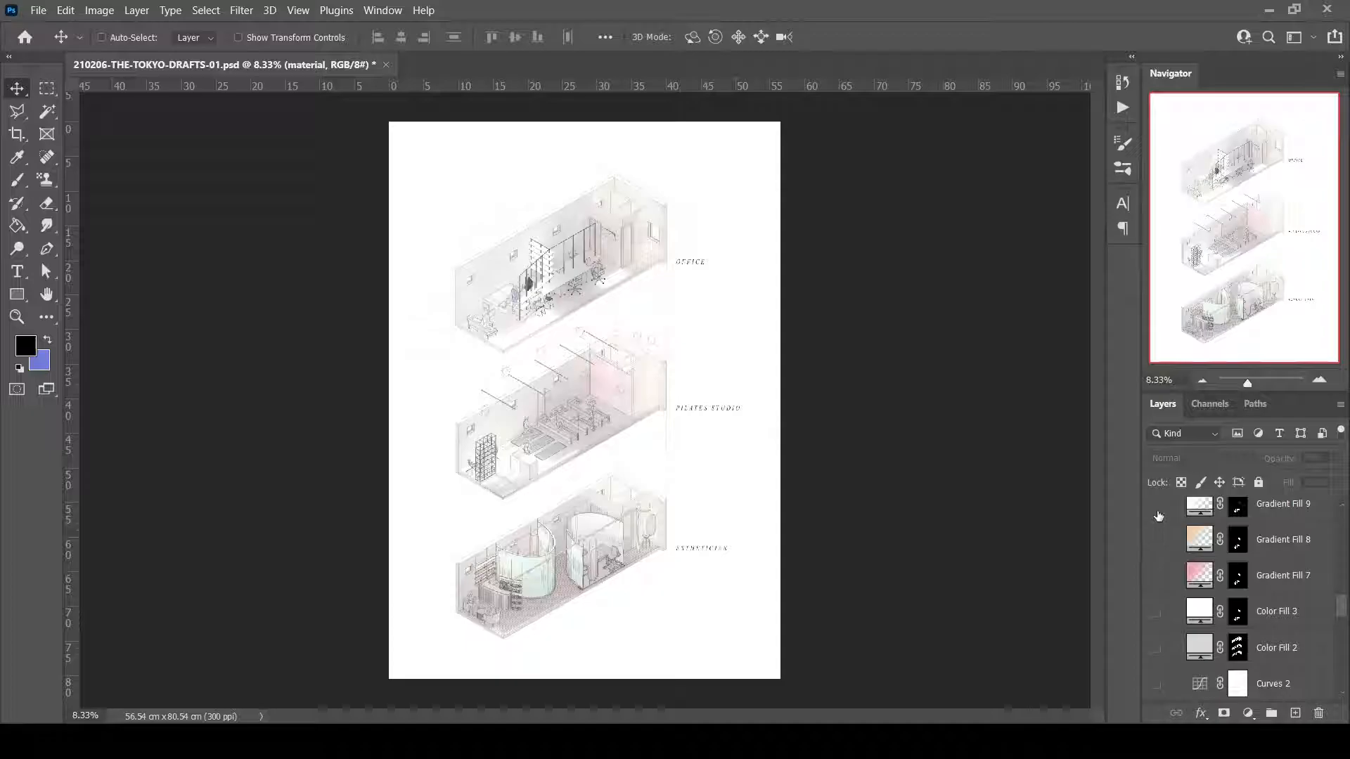
Hide the next layers up the stack, including the People group's layers, lineart and Hue/Saturation 1.
scroll(1174, 538, "up", 4)
left_click_drag(1157, 543, 1157, 504)
scroll(1168, 534, "up", 2)
scroll(1172, 529, "up", 3)
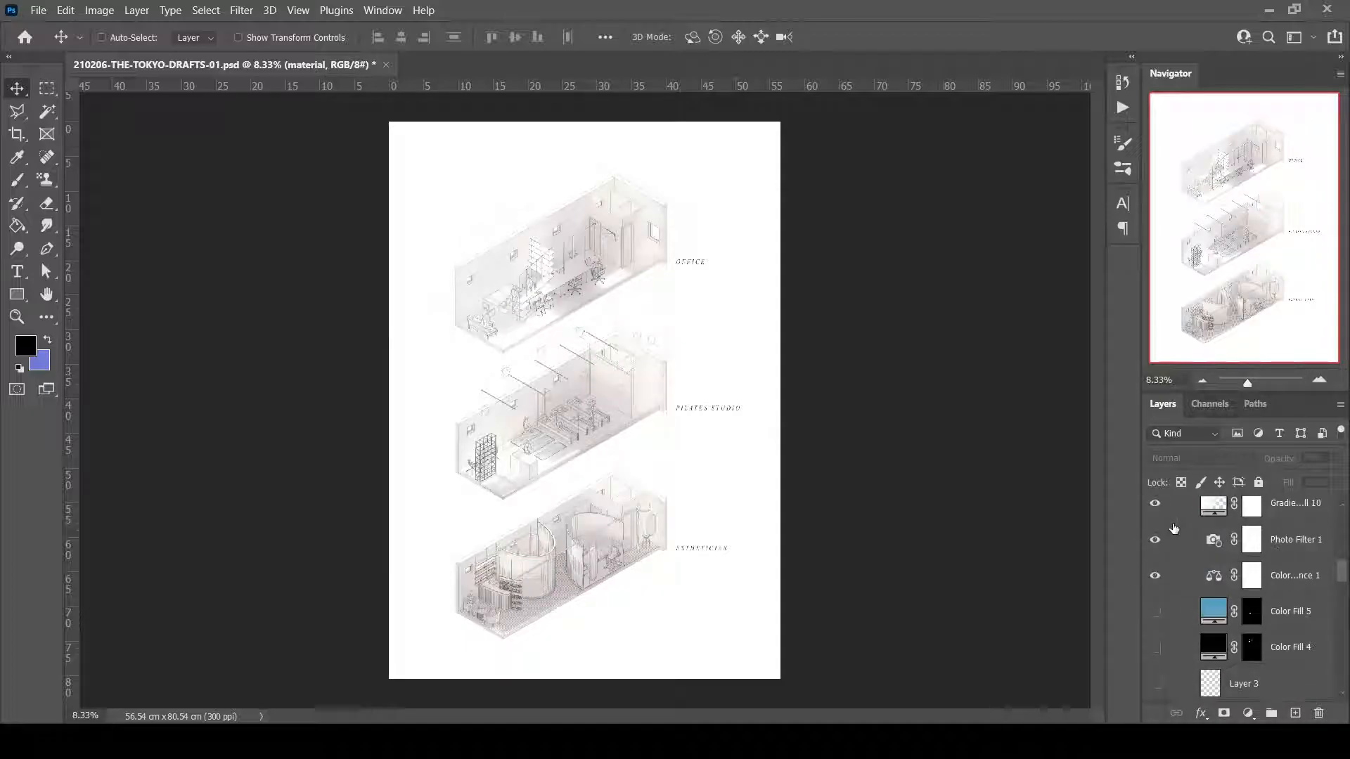
left_click_drag(1152, 575, 1154, 507)
scroll(1160, 541, "up", 3)
left_click_drag(1154, 585, 1154, 527)
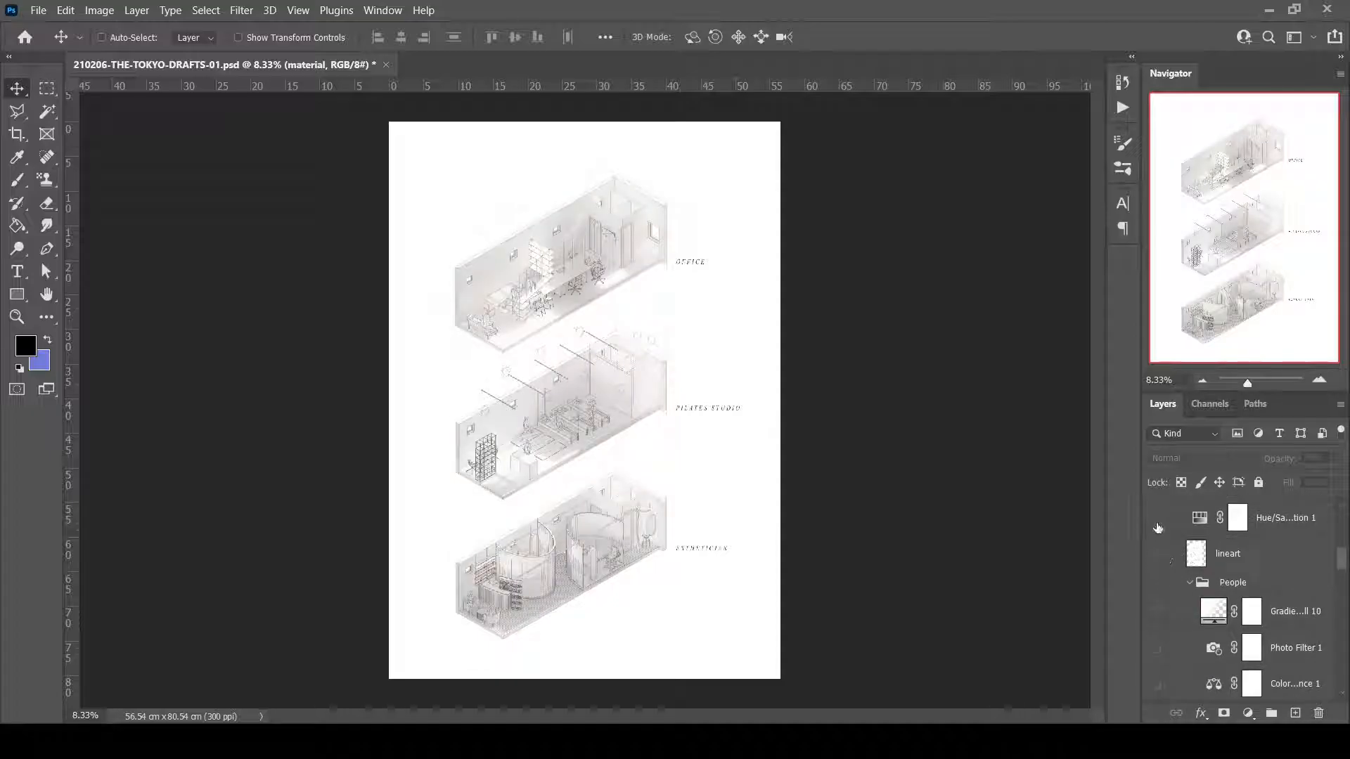
Hide the OFFICE, PILATES STUDIO and ESTHETICIAN text labels and Group 1.
scroll(1173, 555, "up", 4)
left_click_drag(1154, 625, 1163, 528)
scroll(1167, 527, "up", 3)
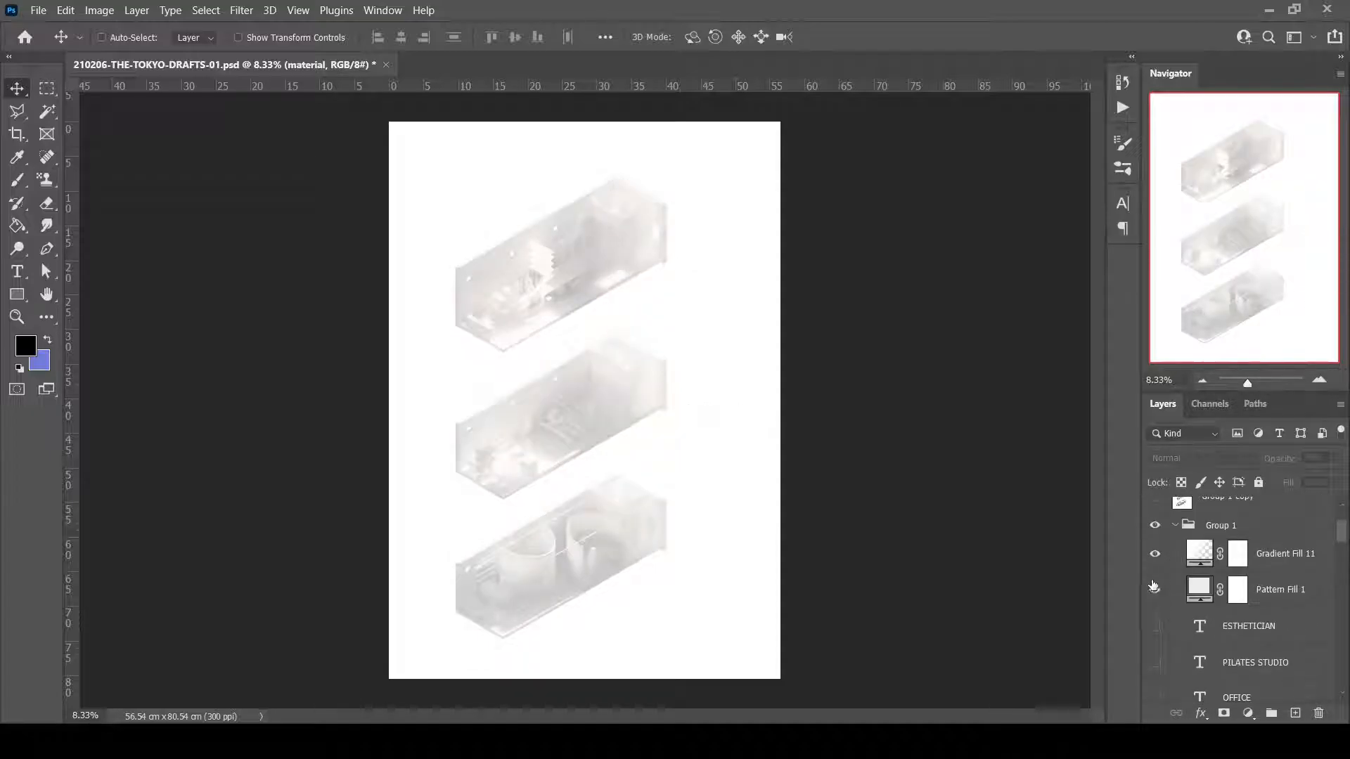
left_click(1158, 525)
Select the ambient2 layer near the base of the stack and make it visible on the page.
scroll(1188, 555, "up", 2)
scroll(1195, 583, "down", 10)
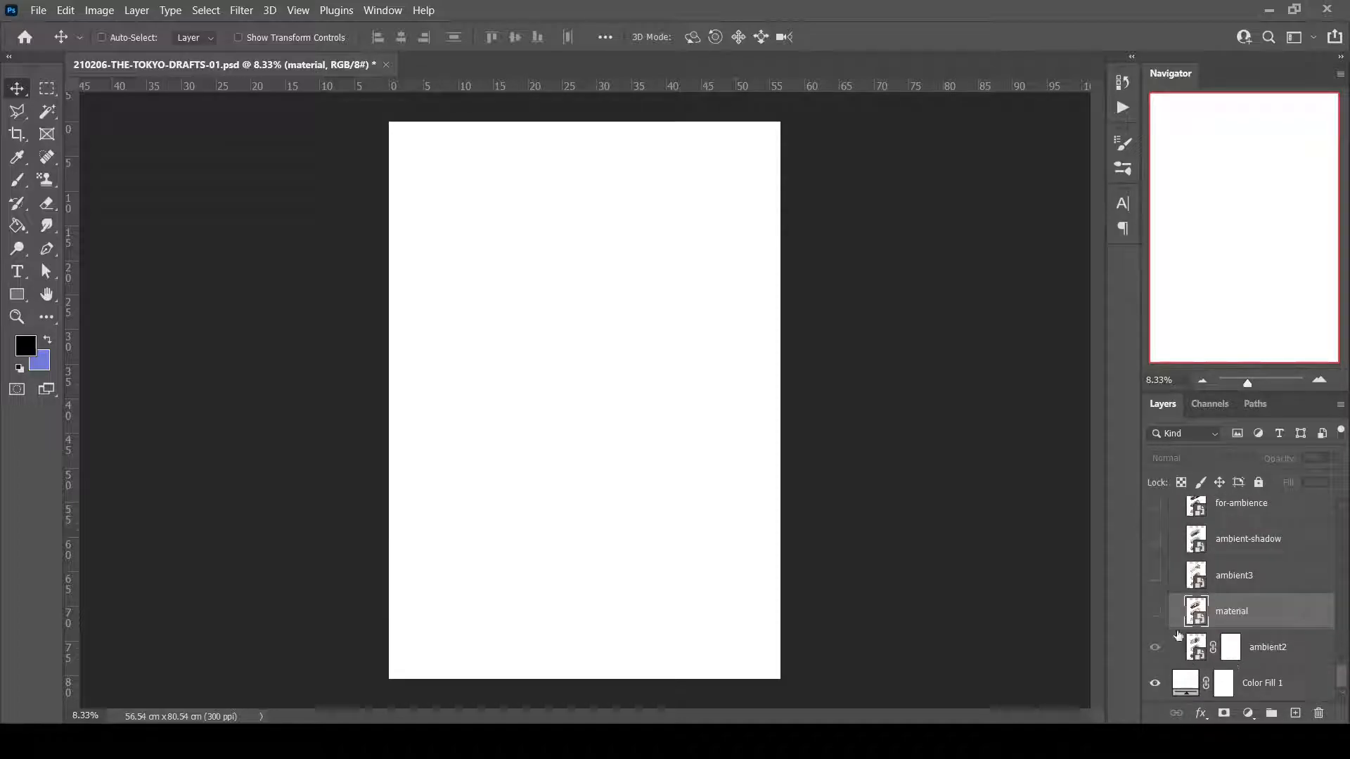
left_click(1328, 664)
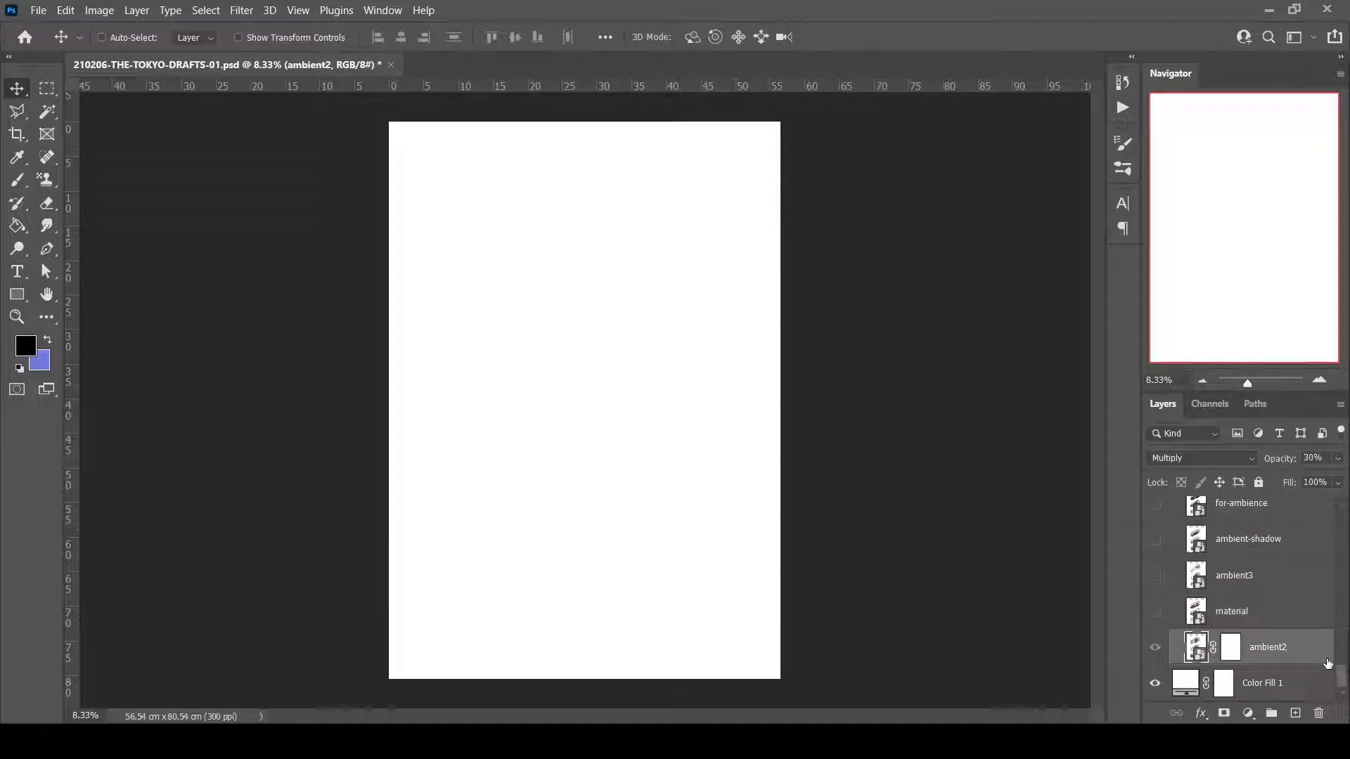
left_click(1155, 647)
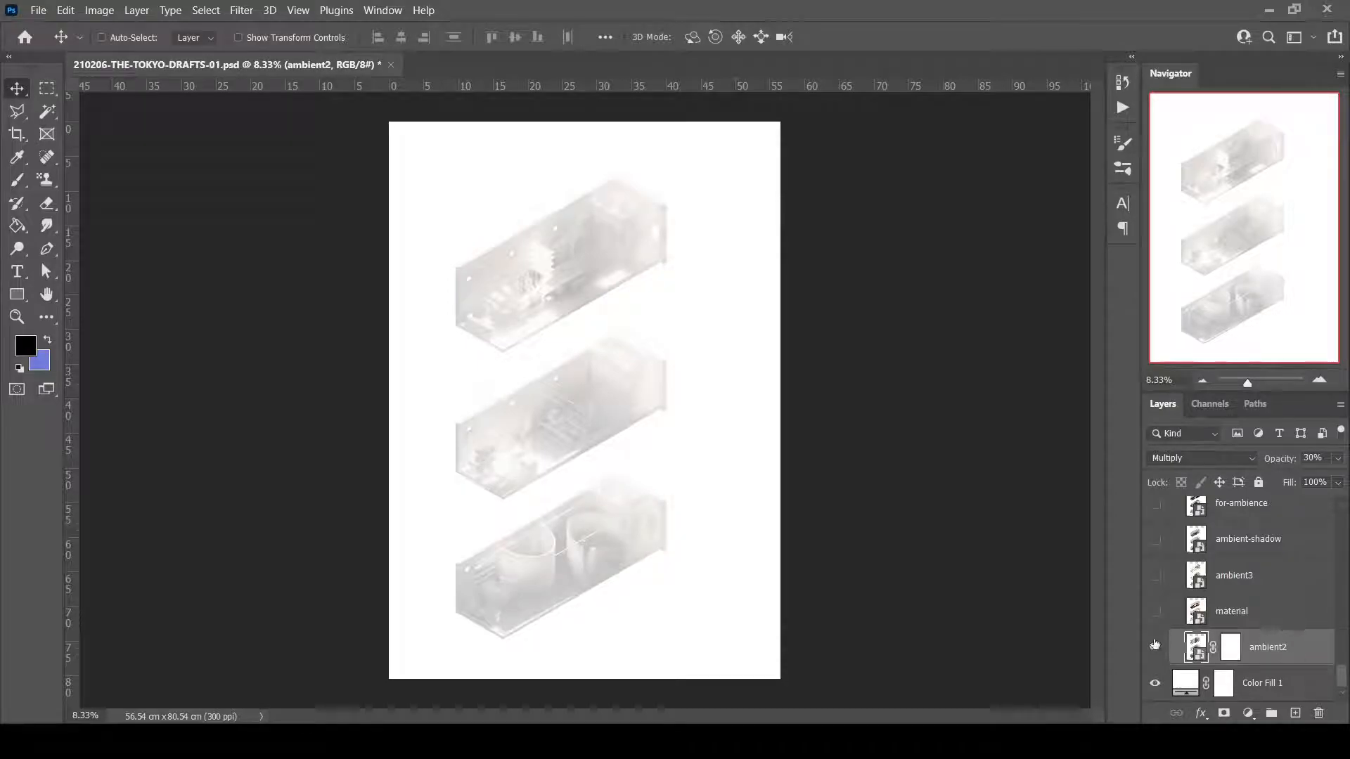
Show the material layer and toggle ambient2 beneath it to compare, leaving ambient2 hidden.
left_click(1154, 612)
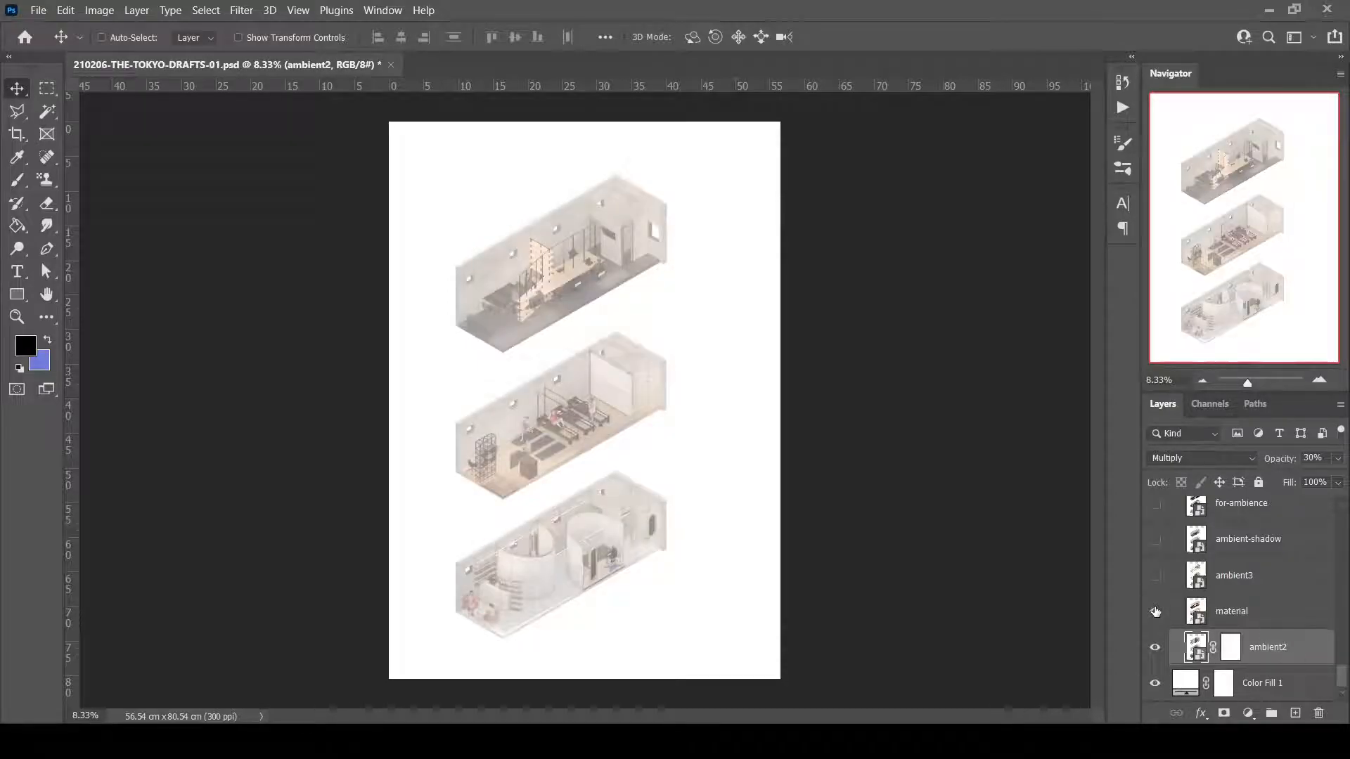
left_click(1154, 648)
left_click(1155, 649)
left_click(1154, 649)
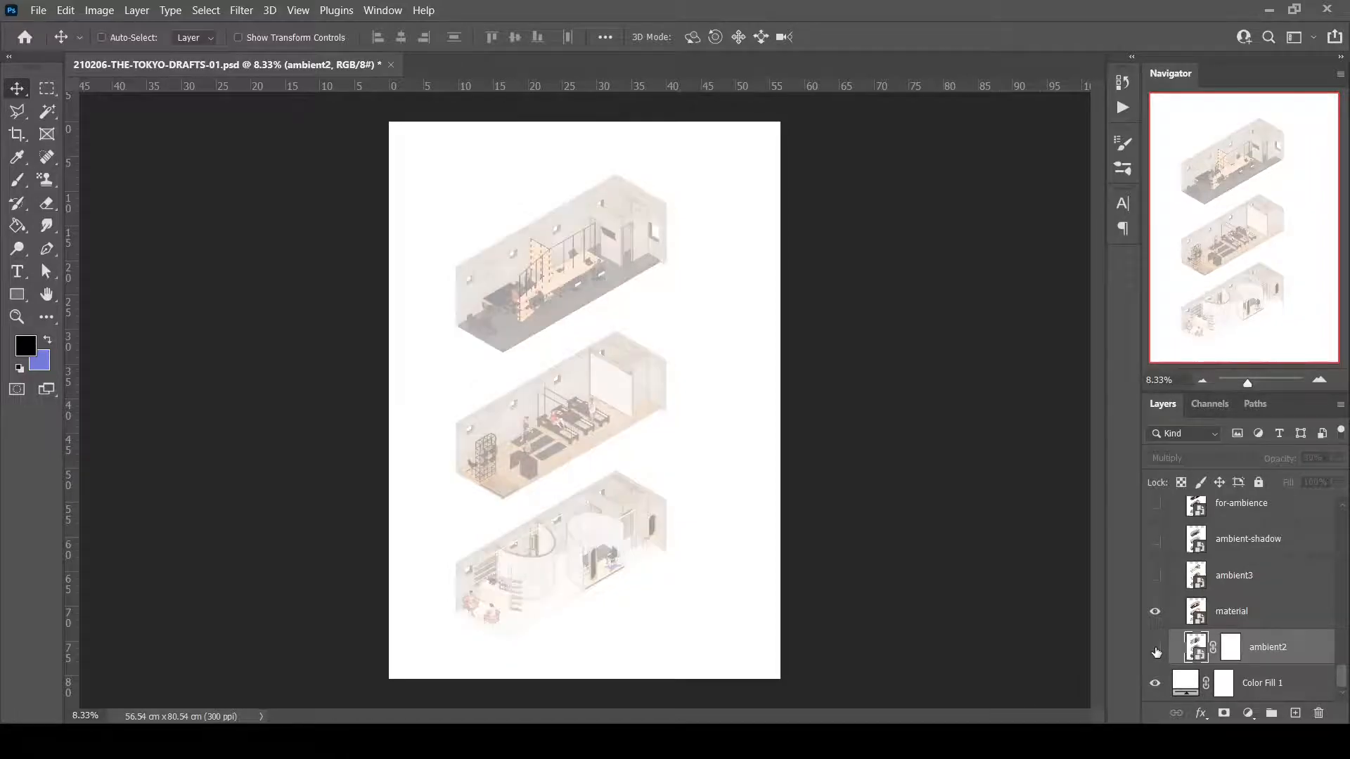
Set the material layer's opacity to 100% and examine the office and esthetician floors up close.
left_click(1227, 580)
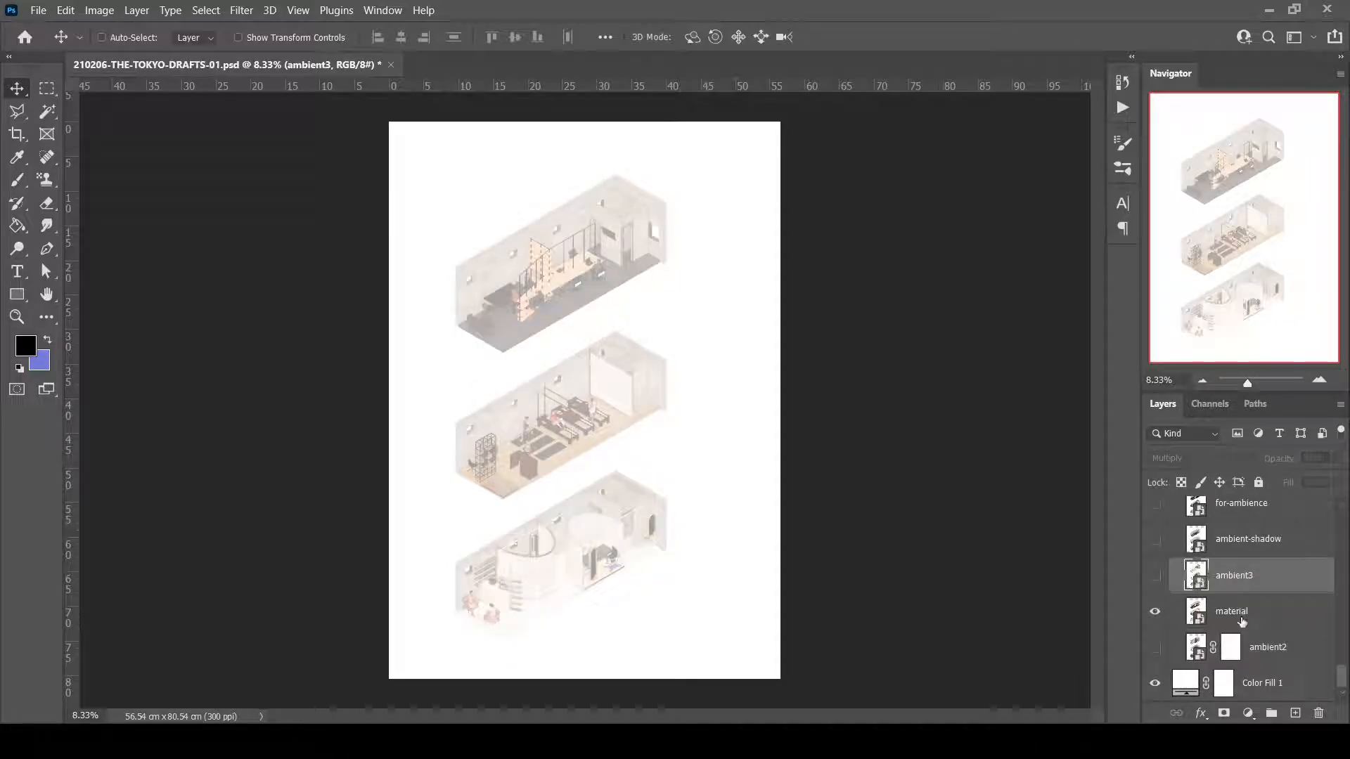
left_click(1195, 607)
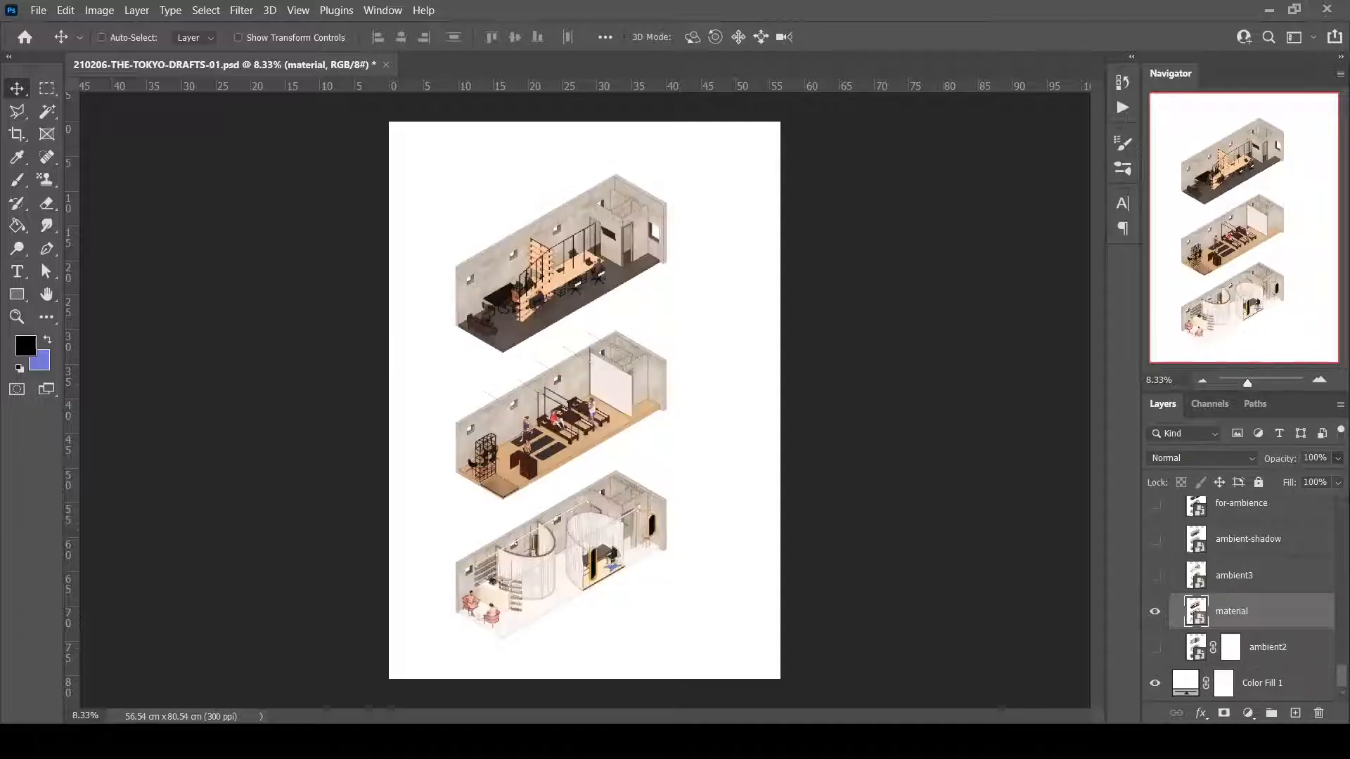
left_click(17, 317)
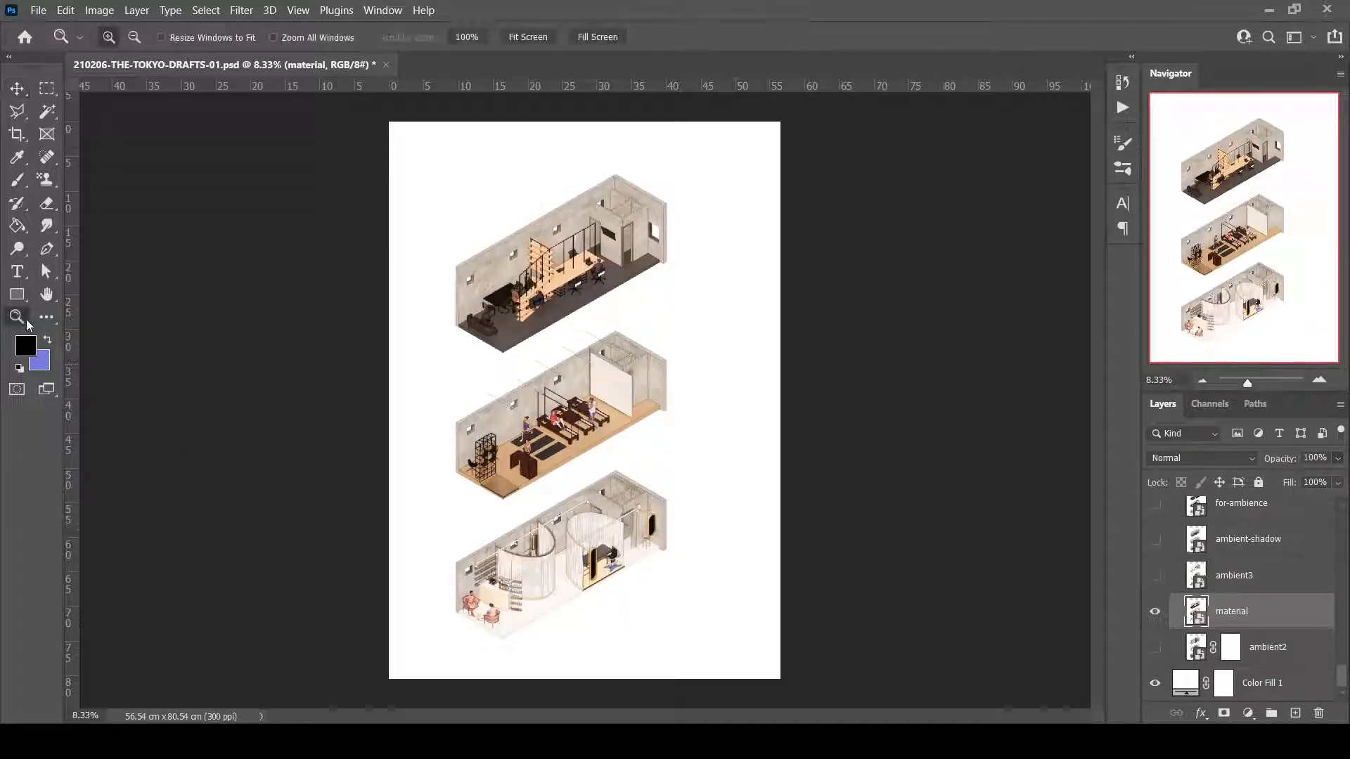
left_click(366, 391)
left_click(685, 269)
scroll(685, 269, "up", 3)
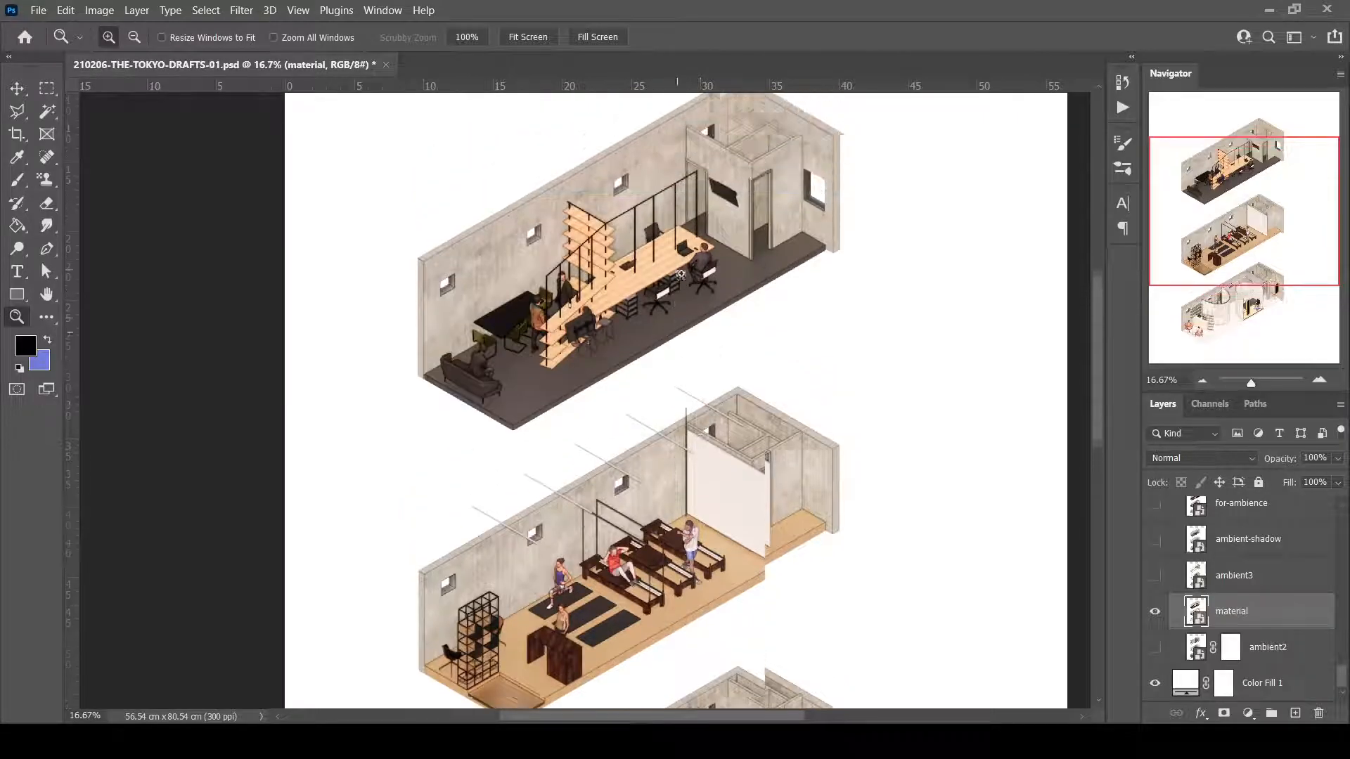
left_click_drag(1216, 213, 1210, 313)
left_click(573, 518)
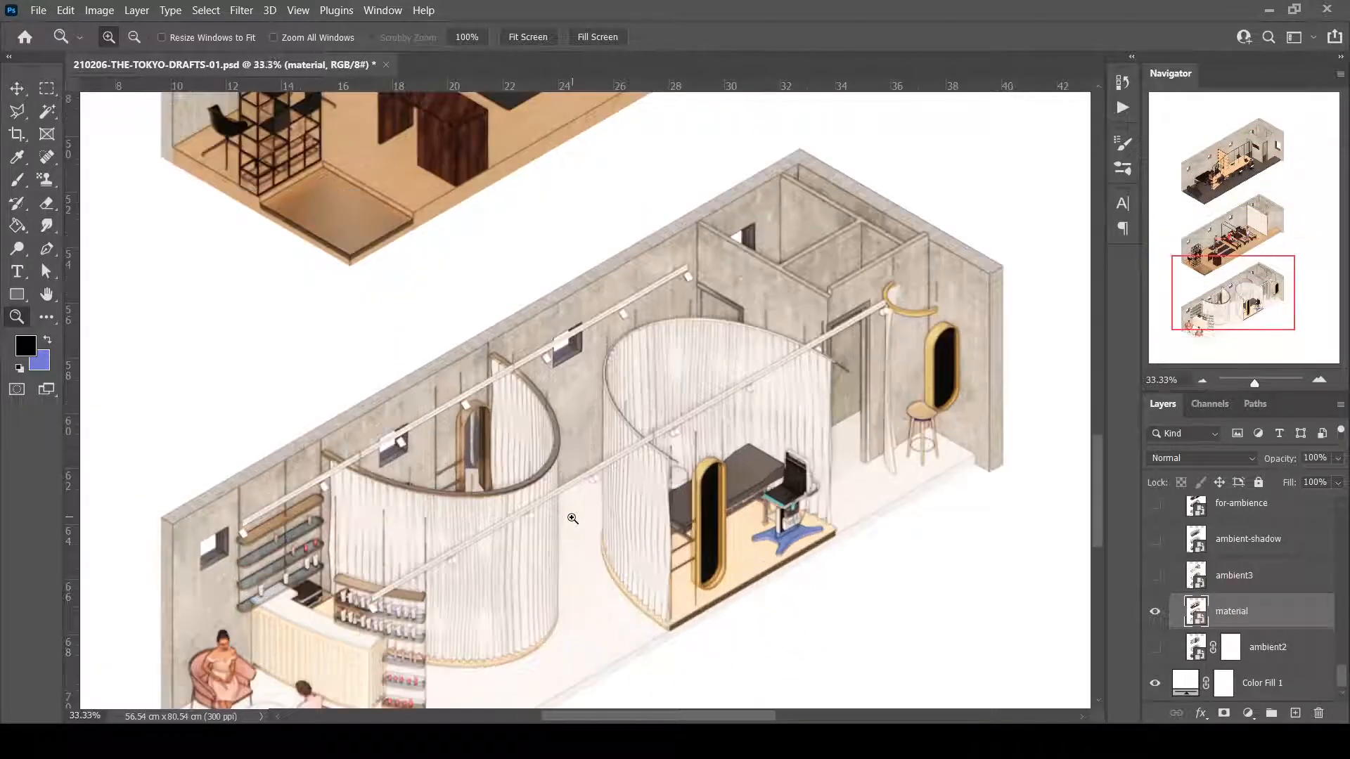
Set the material layer's opacity to 29% and show the ambient2 layer beneath it.
left_click(1255, 466)
type("29")
key("Return")
left_click_drag(1230, 274, 1230, 159)
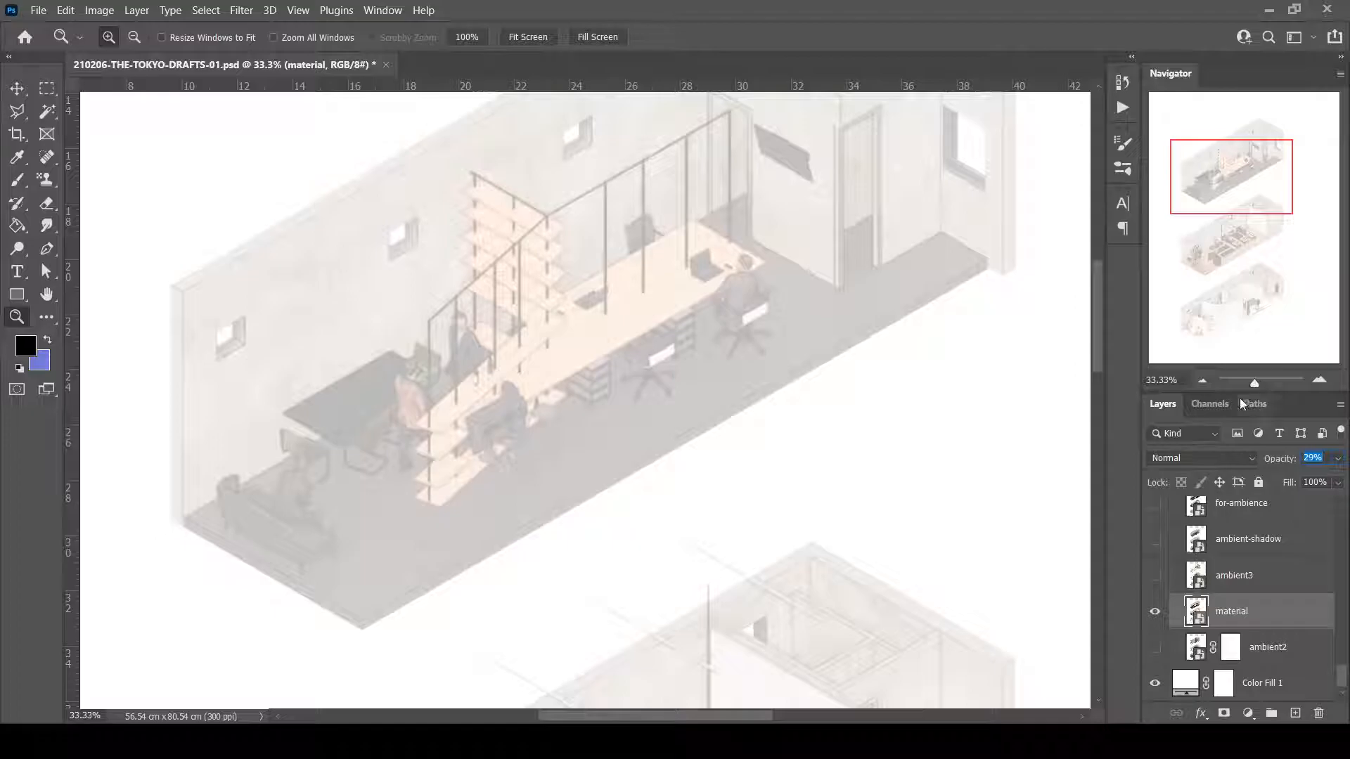
left_click(1154, 646)
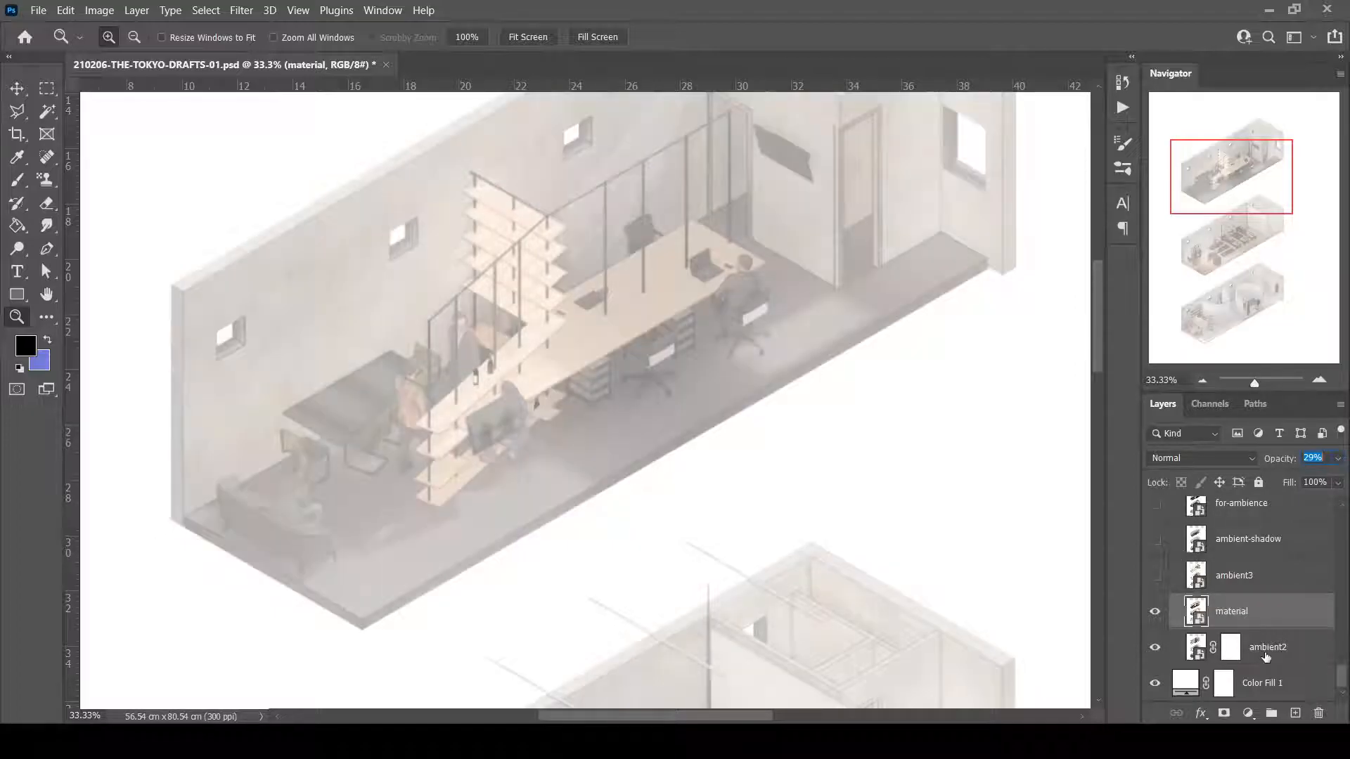
Hide the material layer and set ambient2's opacity to 100% to examine its shading on the office floor.
left_click(1195, 647)
left_click(1154, 612)
type("100")
mouse_move(1216, 194)
left_mouse_down()
mouse_move(1224, 321)
mouse_move(1225, 162)
mouse_move(1226, 180)
left_mouse_up()
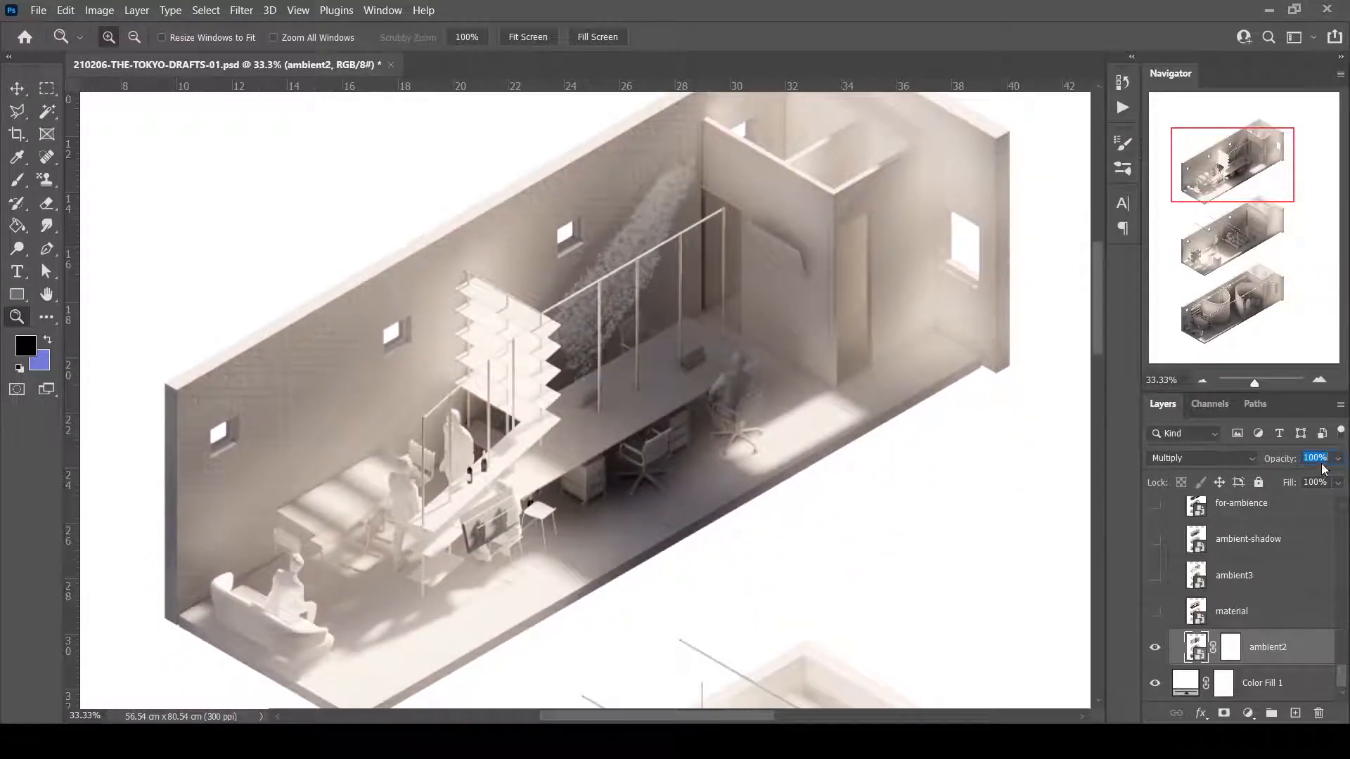
Set ambient2's opacity to 30%, and show the material layer with its opacity at 30% as well.
type("30")
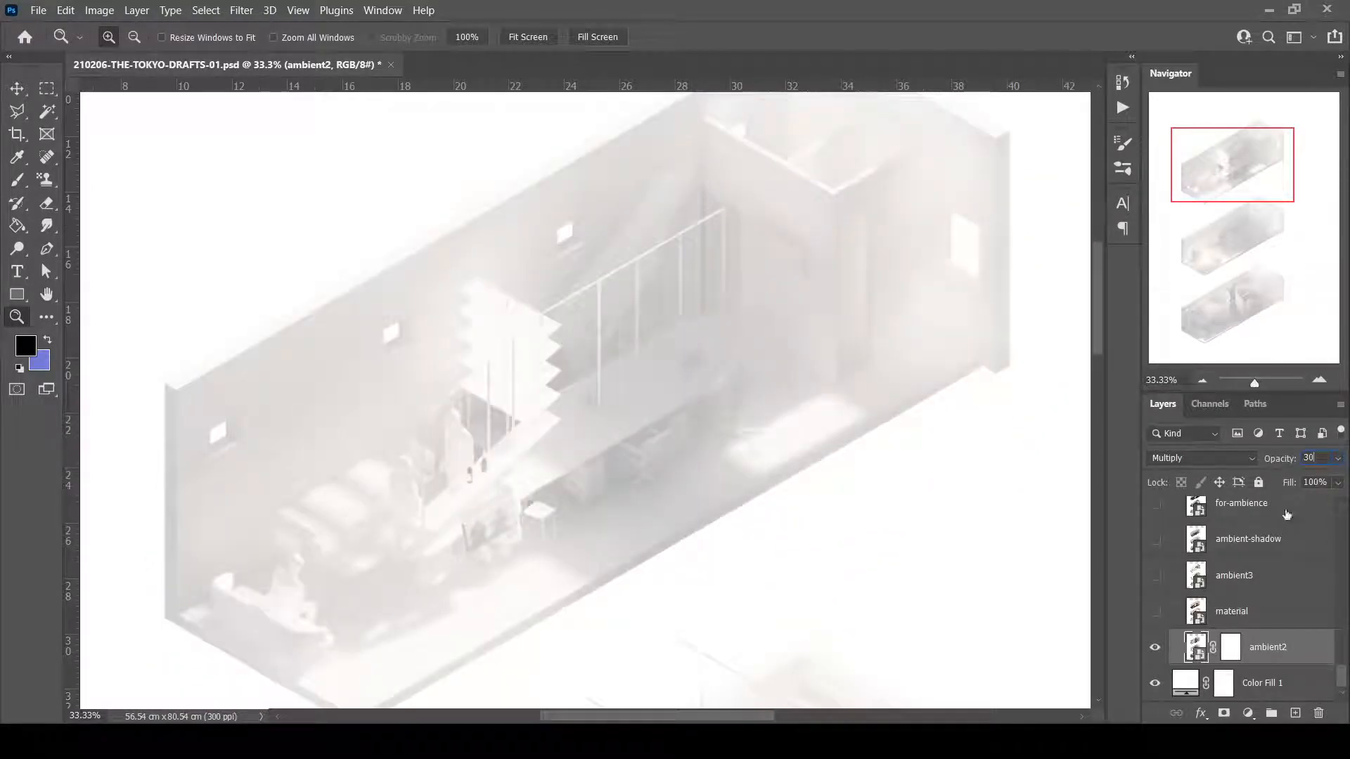
left_click(1173, 619)
left_click(1155, 612)
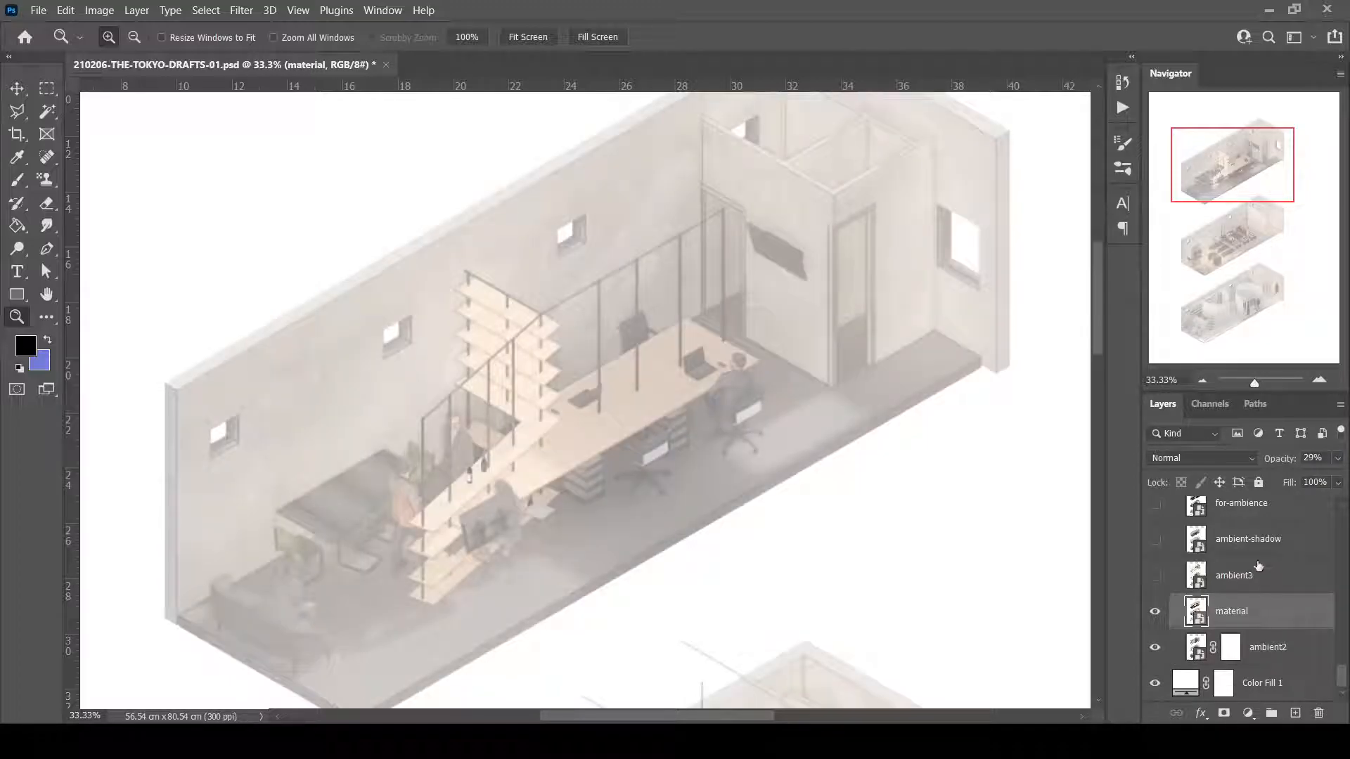
type("30")
Show the ambient3 layer and set it to 100% opacity with the Normal blend mode.
left_click(1203, 581)
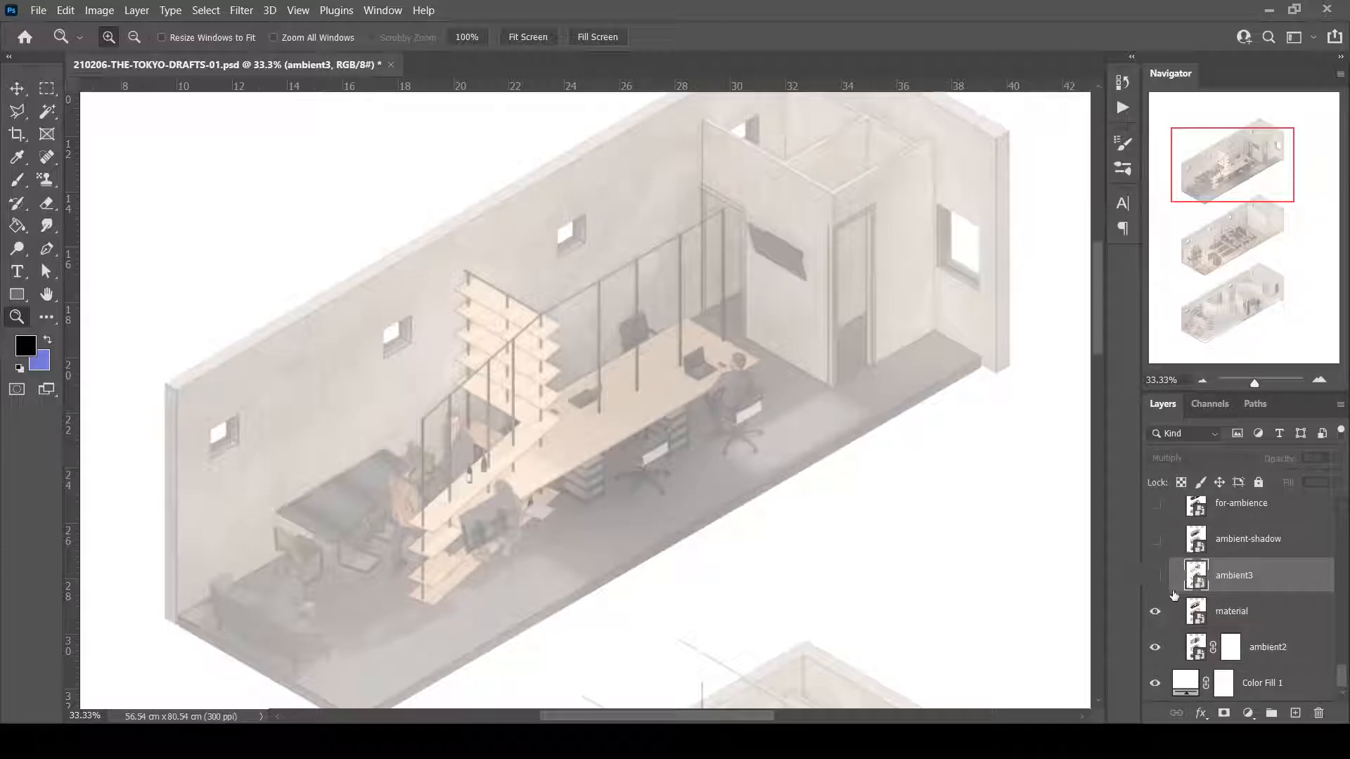
left_click(1155, 577)
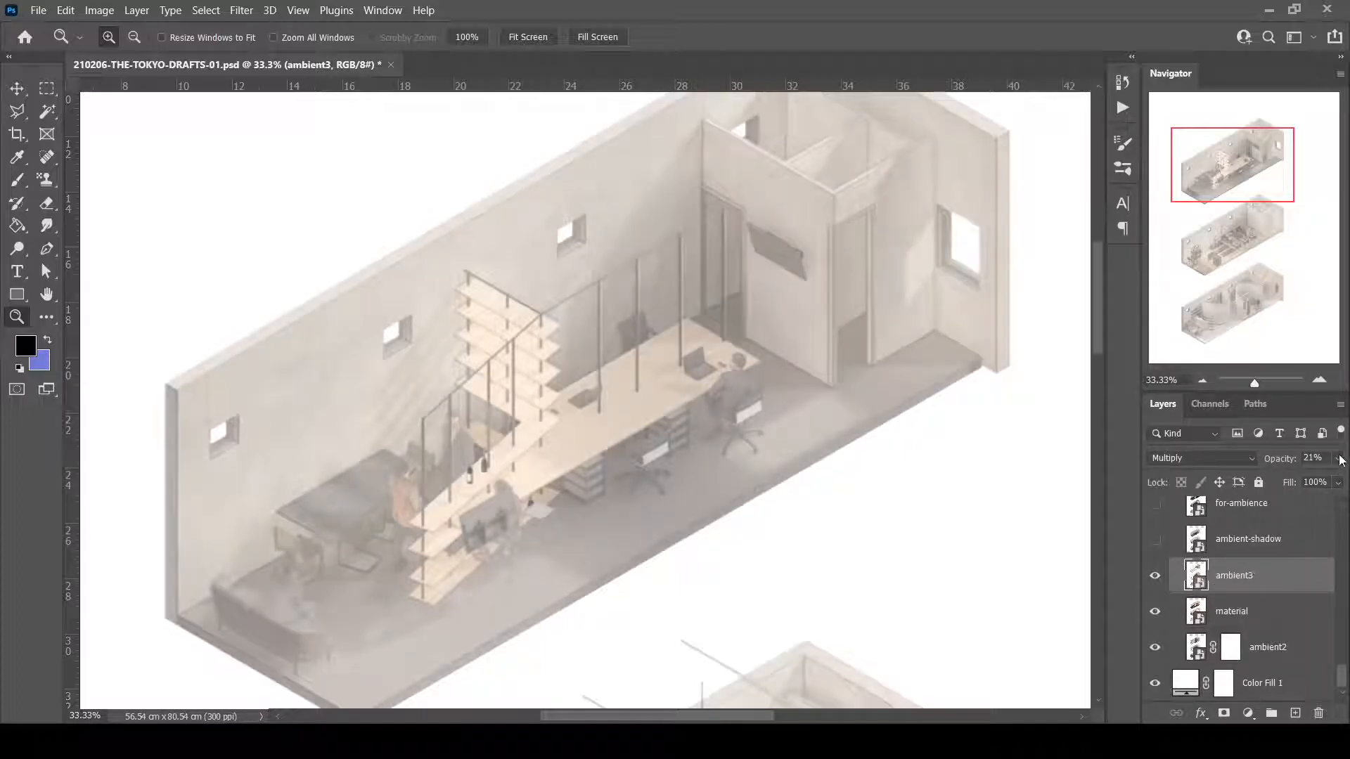
key("0")
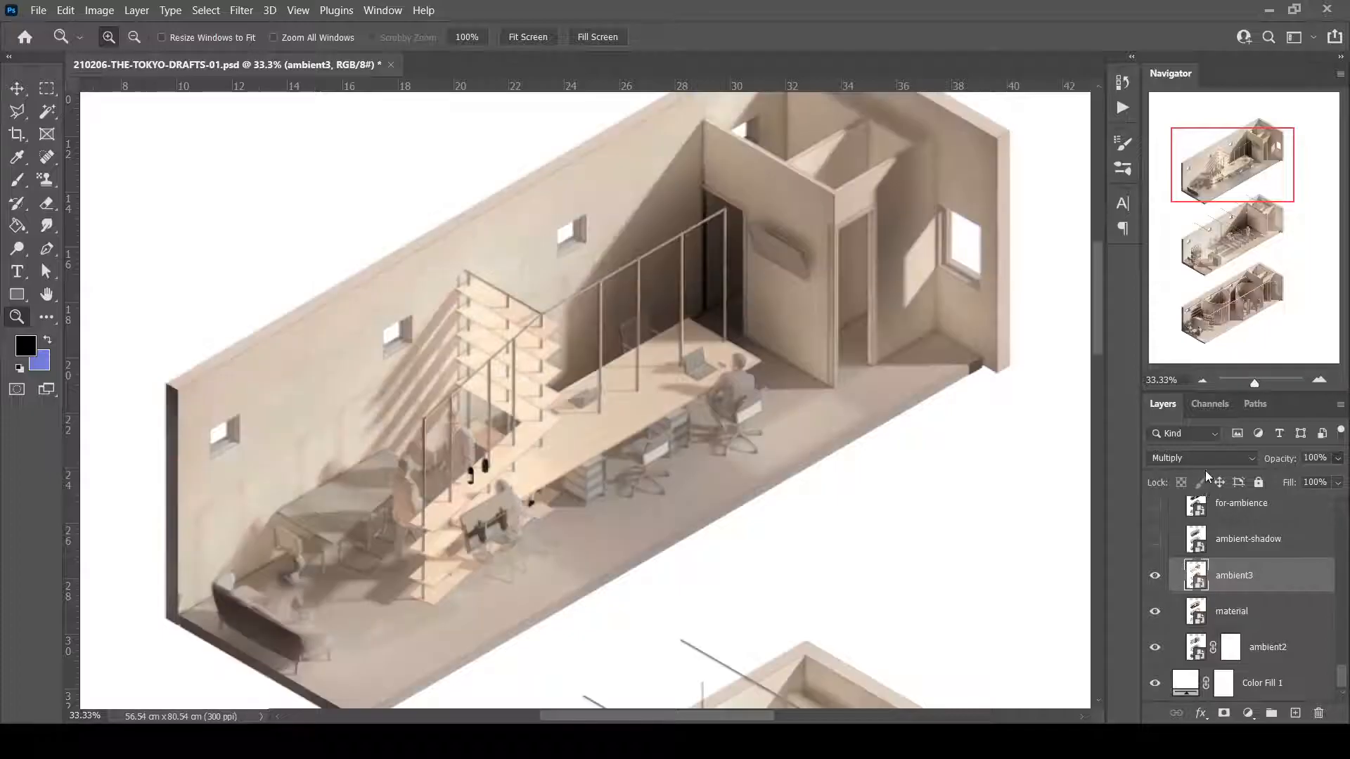
key("shift+alt+n")
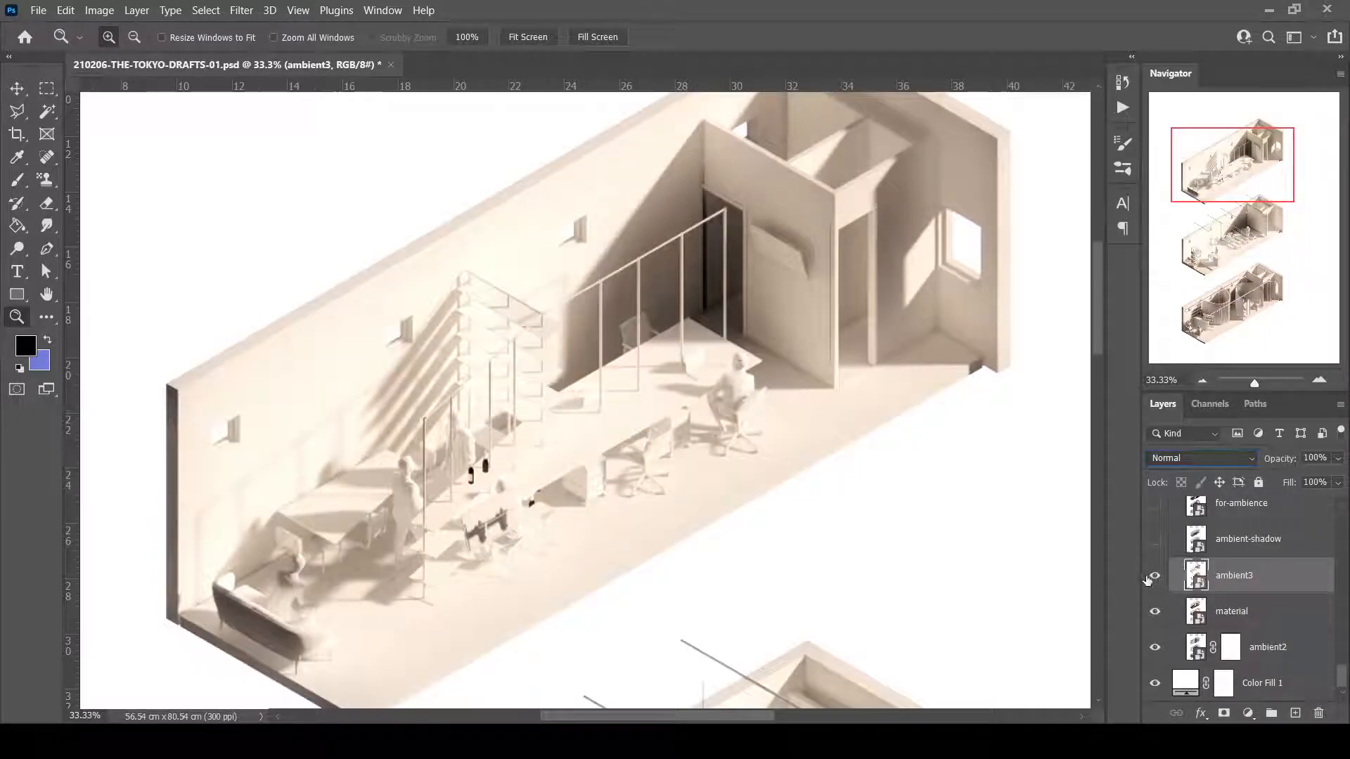
Hide the material and ambient3 layers and set ambient2's opacity to 100%.
left_click(1156, 612)
left_click(1246, 646)
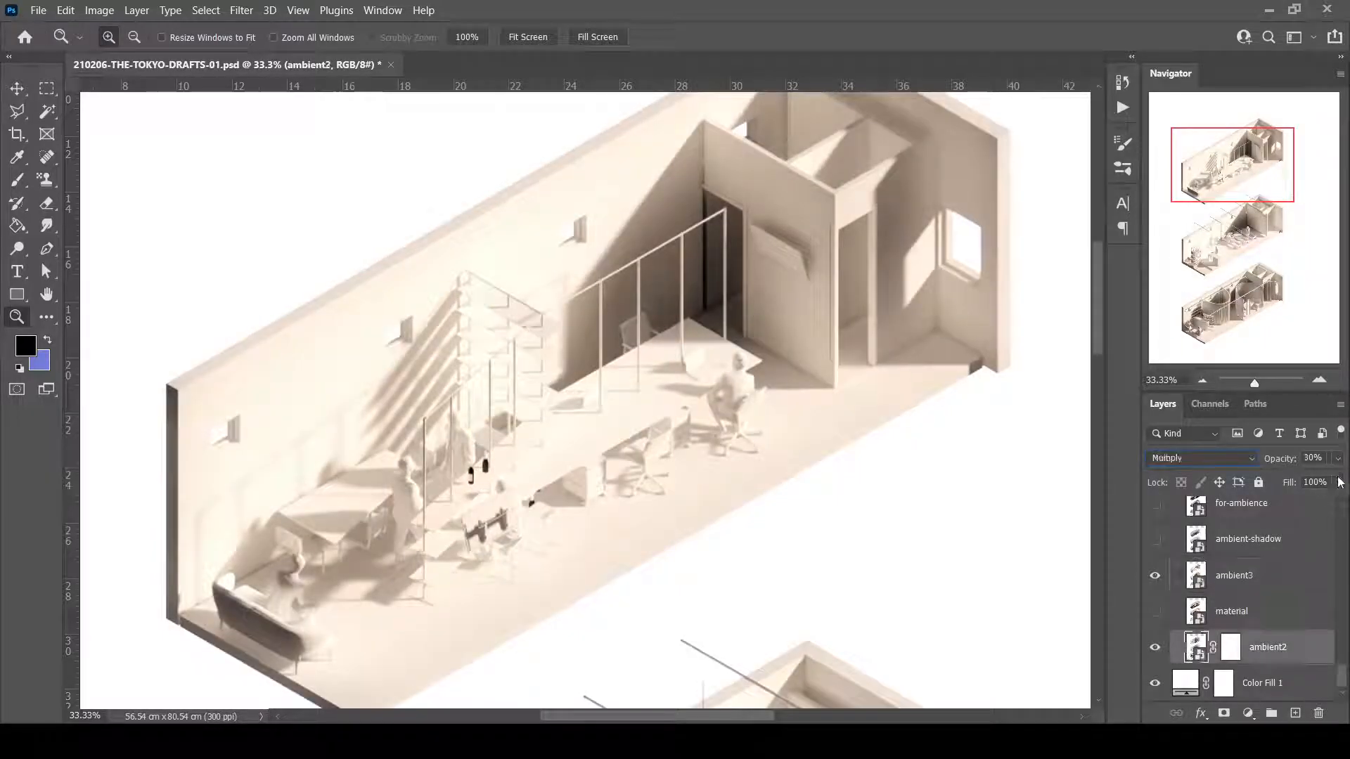
left_click(1155, 577)
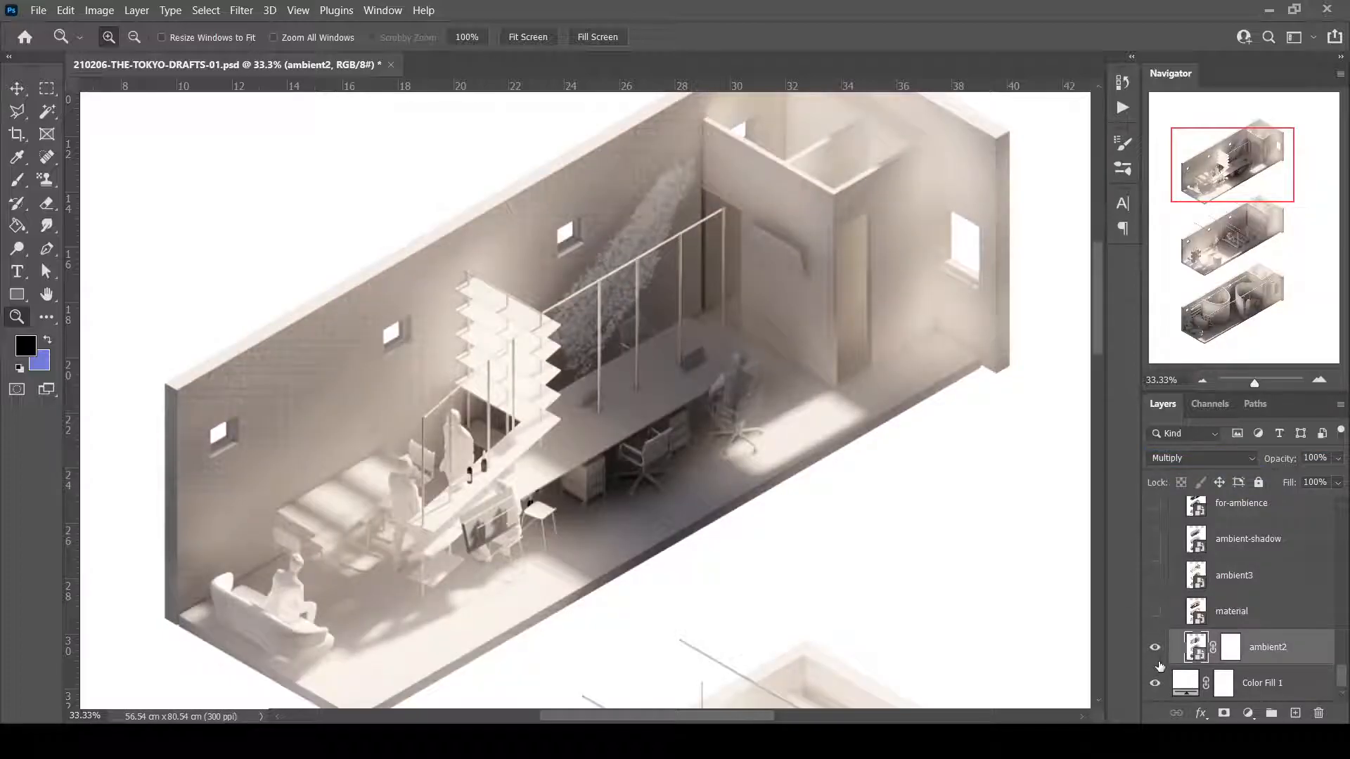
Compare the shadows of ambient3 and ambient2 by switching ambient3's visibility on and off.
left_click(1162, 578)
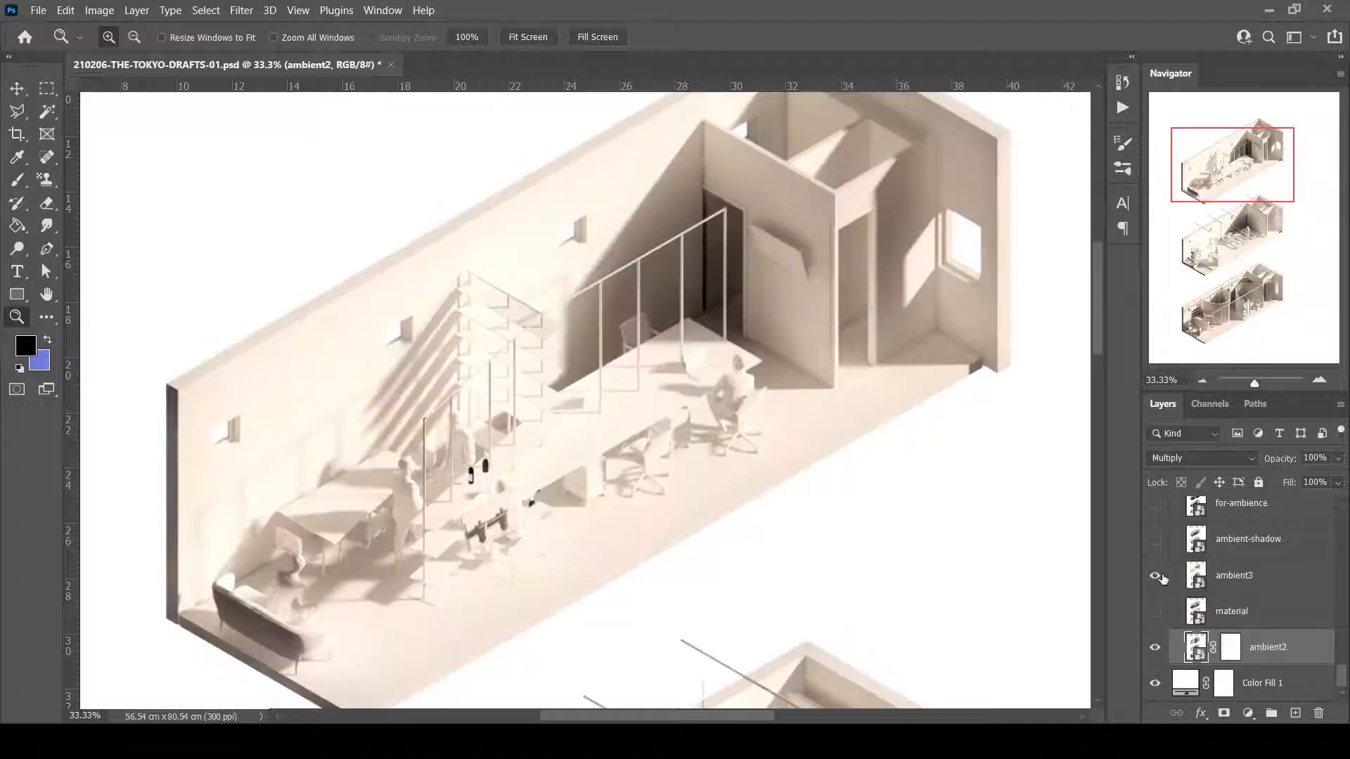
left_click(1241, 580)
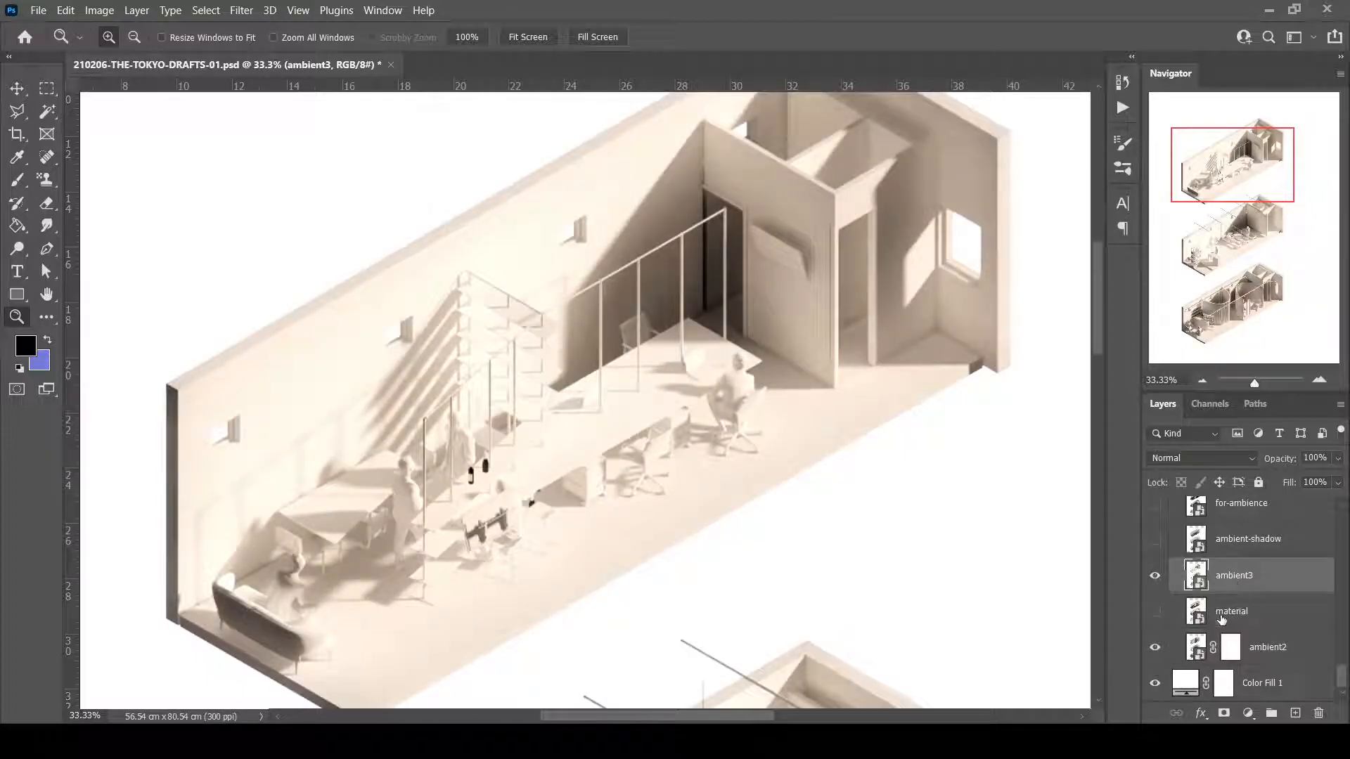
left_click(1164, 584)
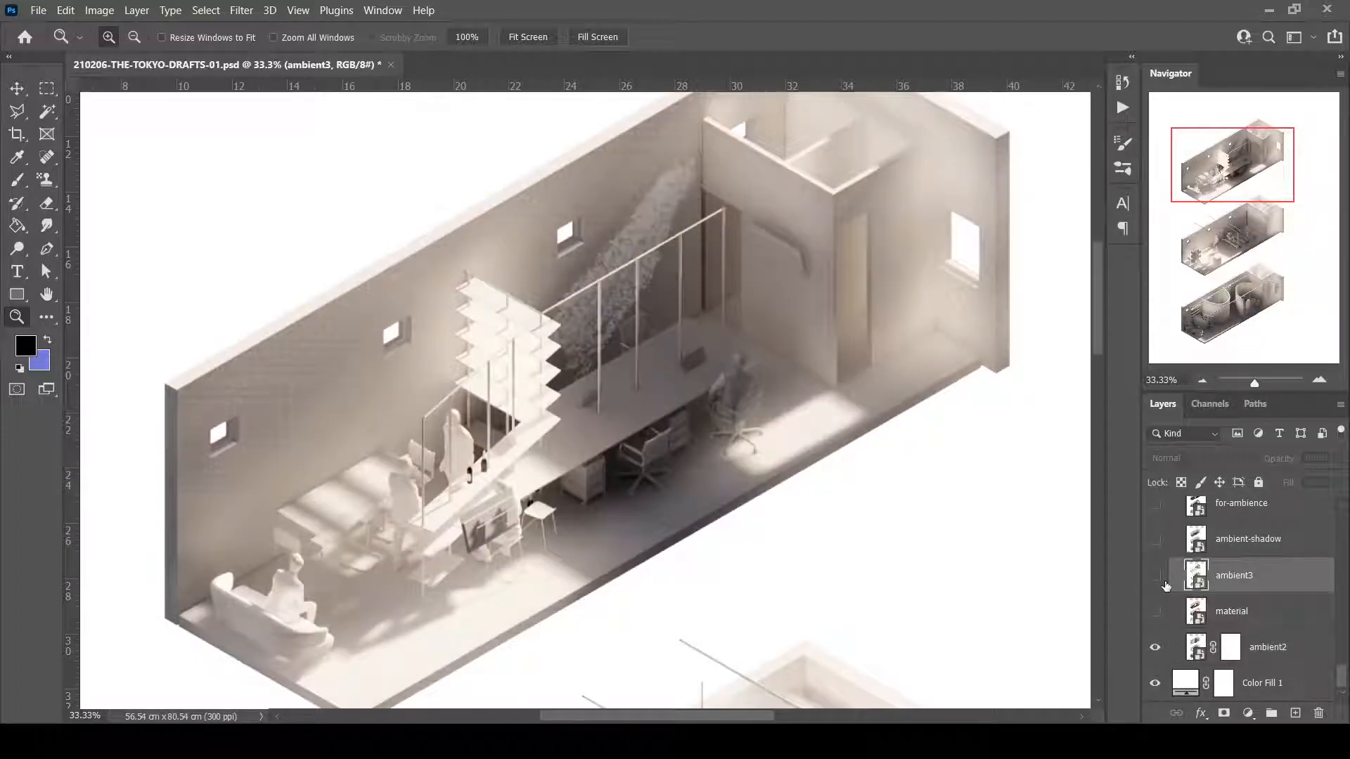
Compare the middle floor's shadows with and without the ambient3 layer by switching its visibility on and off.
left_click(1166, 585)
left_click_drag(1222, 193, 1225, 248)
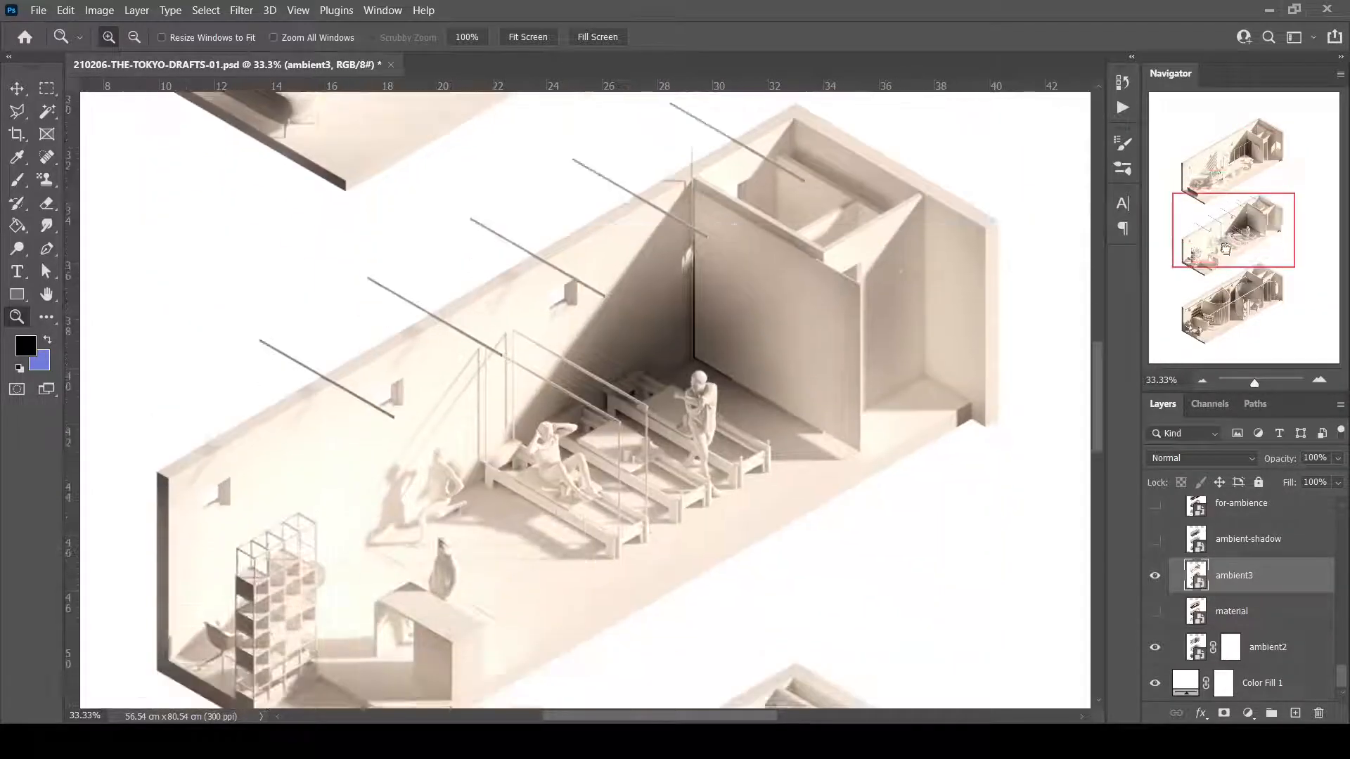
left_click(1153, 582)
left_click(1153, 582)
left_click(1153, 582)
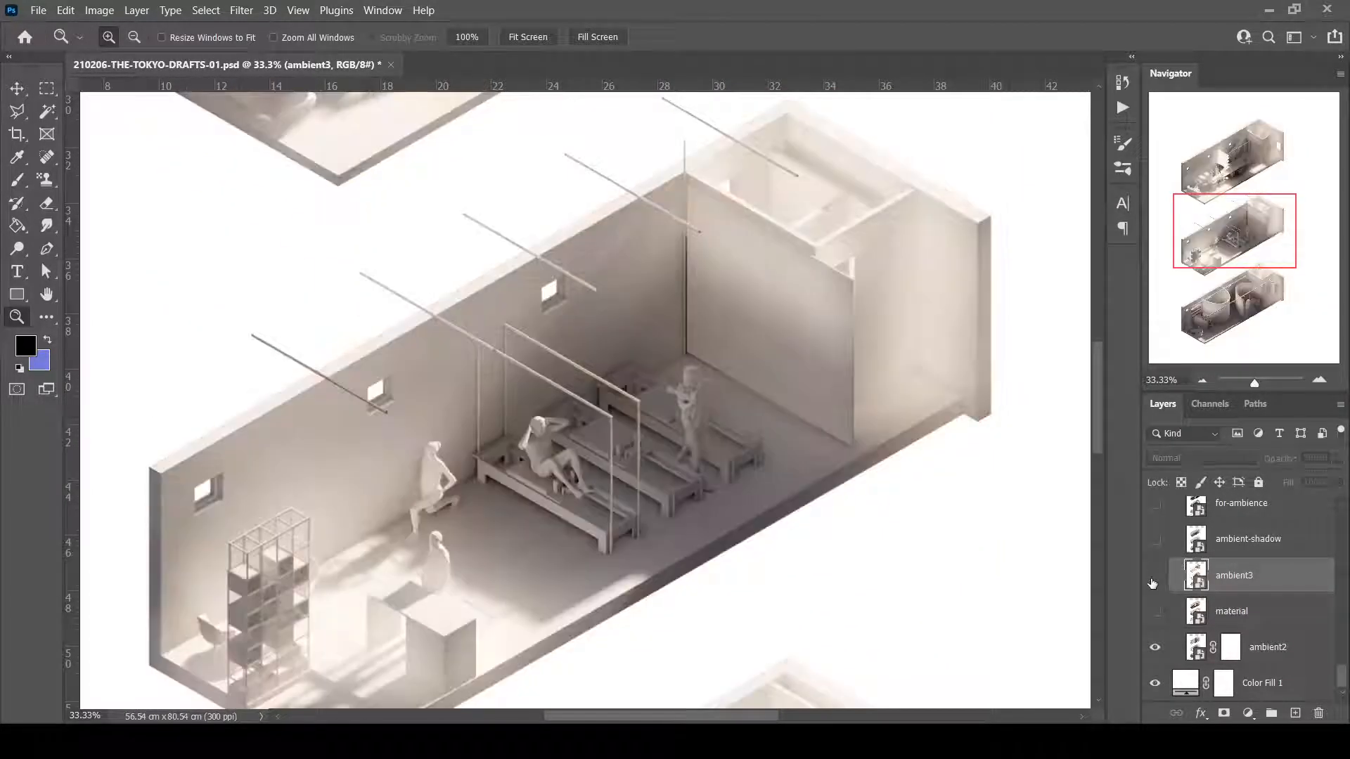
left_click(1153, 582)
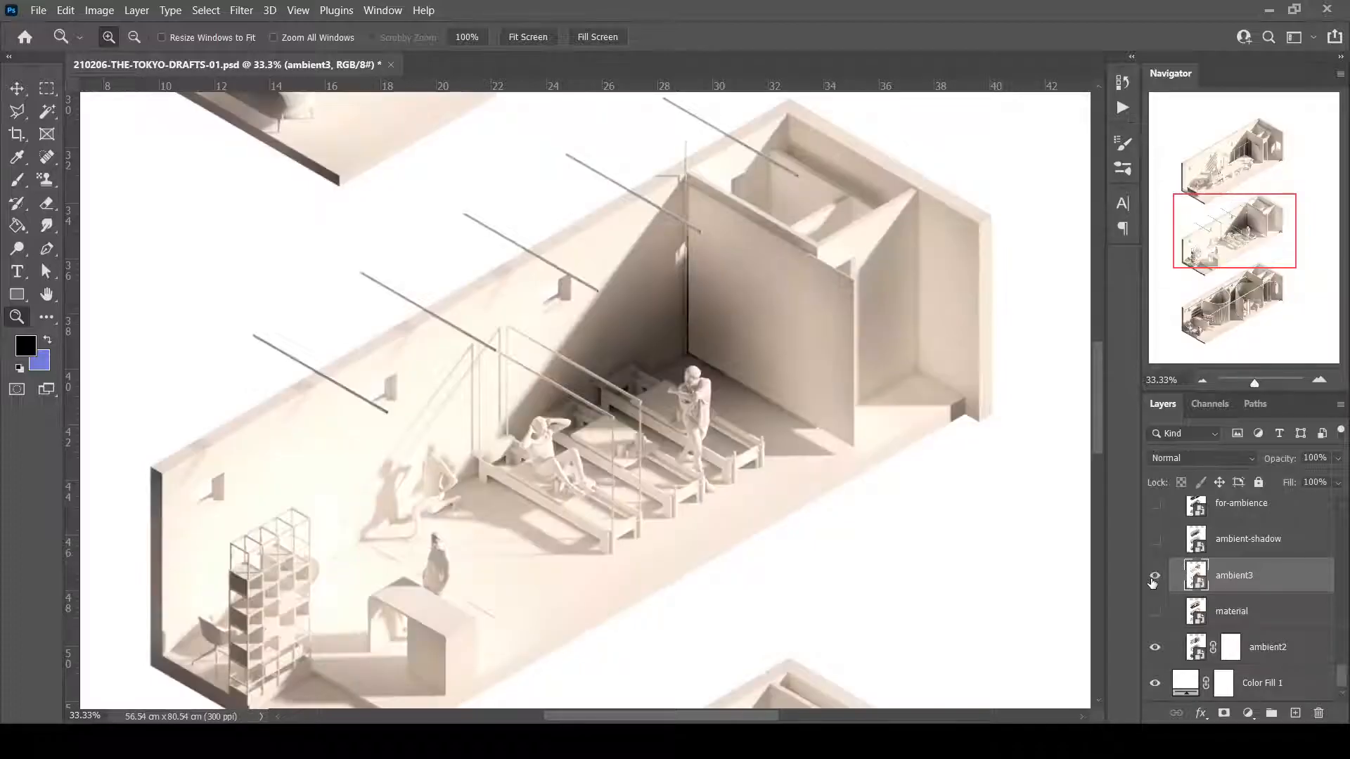
left_click(1153, 582)
left_click(1152, 582)
Compare the lowest floor's lighting between ambient3 and ambient2 by repeatedly hiding and showing ambient3.
left_click_drag(1237, 238, 1234, 314)
left_click(1155, 582)
left_click(1155, 582)
left_click(1155, 582)
left_click(1155, 582)
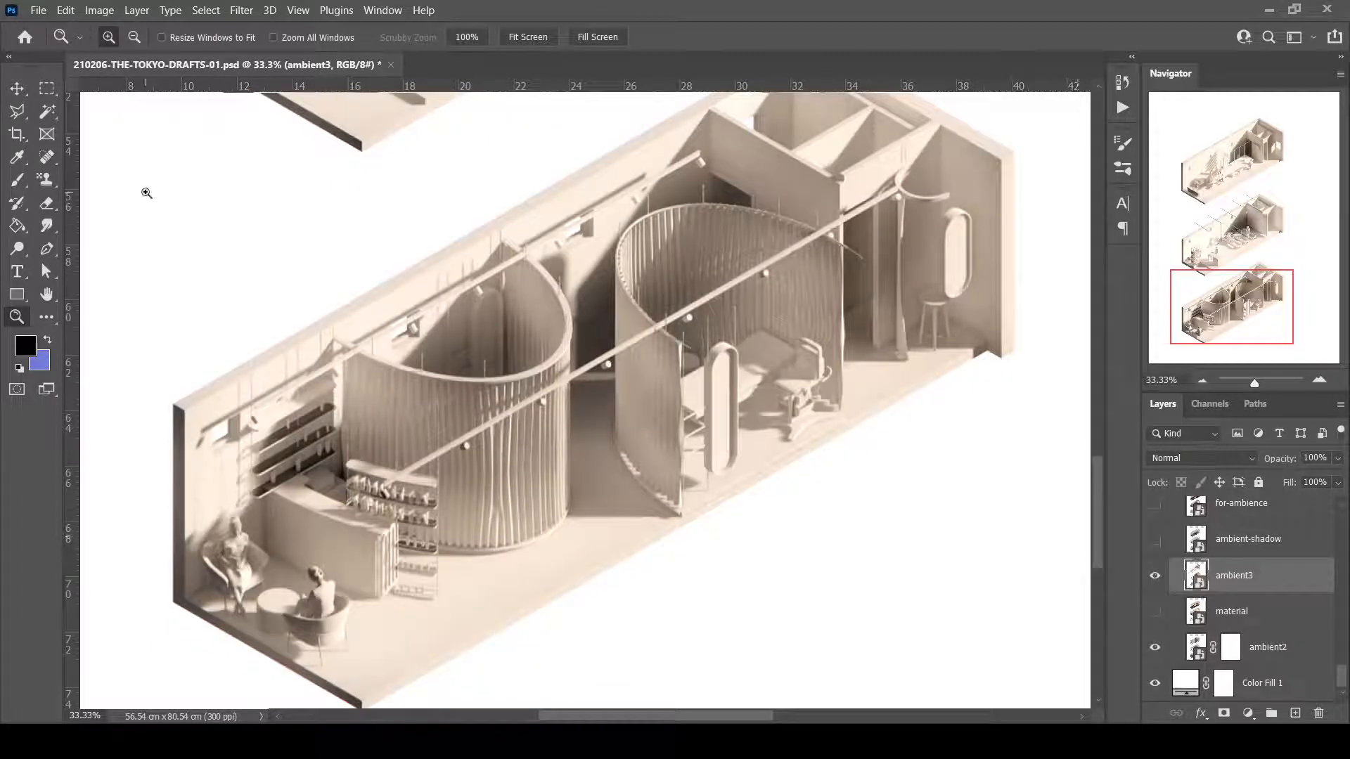
left_click(17, 89)
left_click_drag(646, 449, 644, 450)
left_click(1155, 575)
left_click(1155, 575)
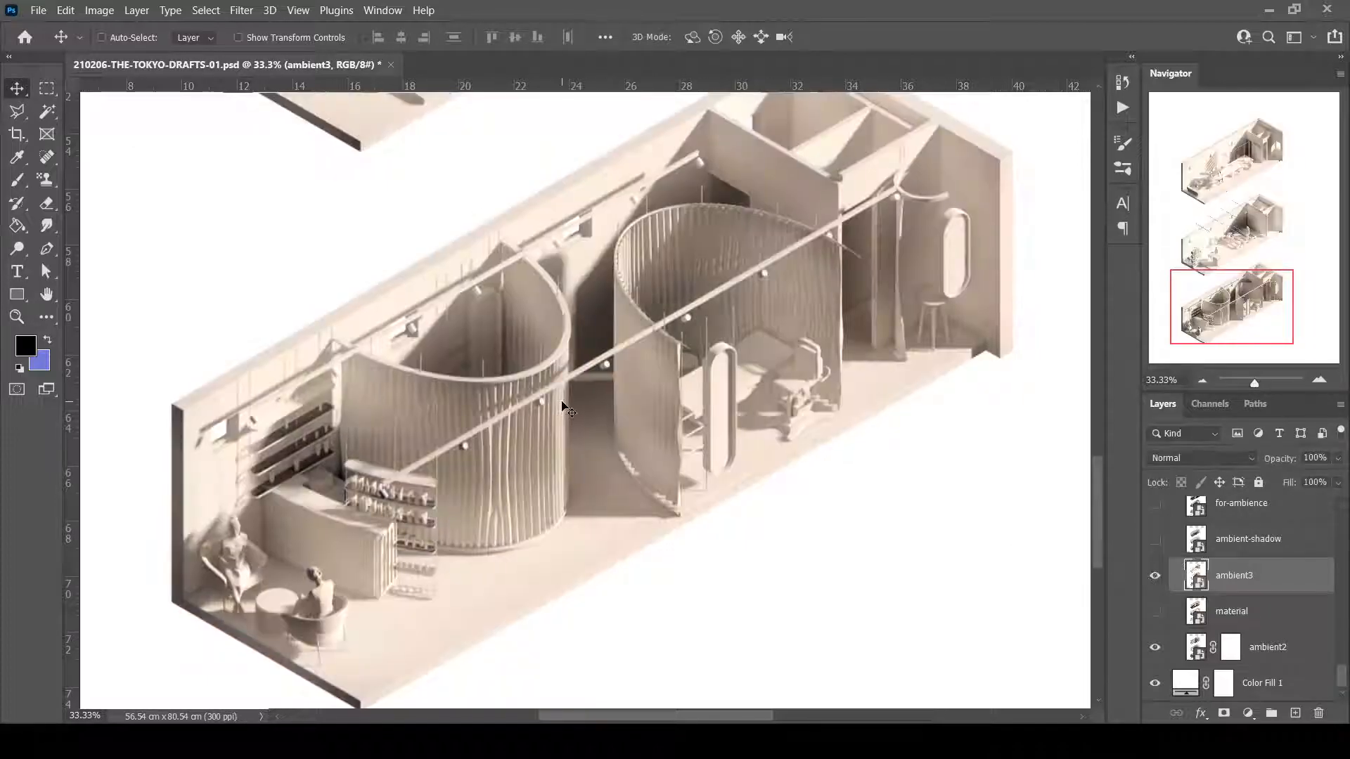
left_click(1155, 576)
left_click(1155, 576)
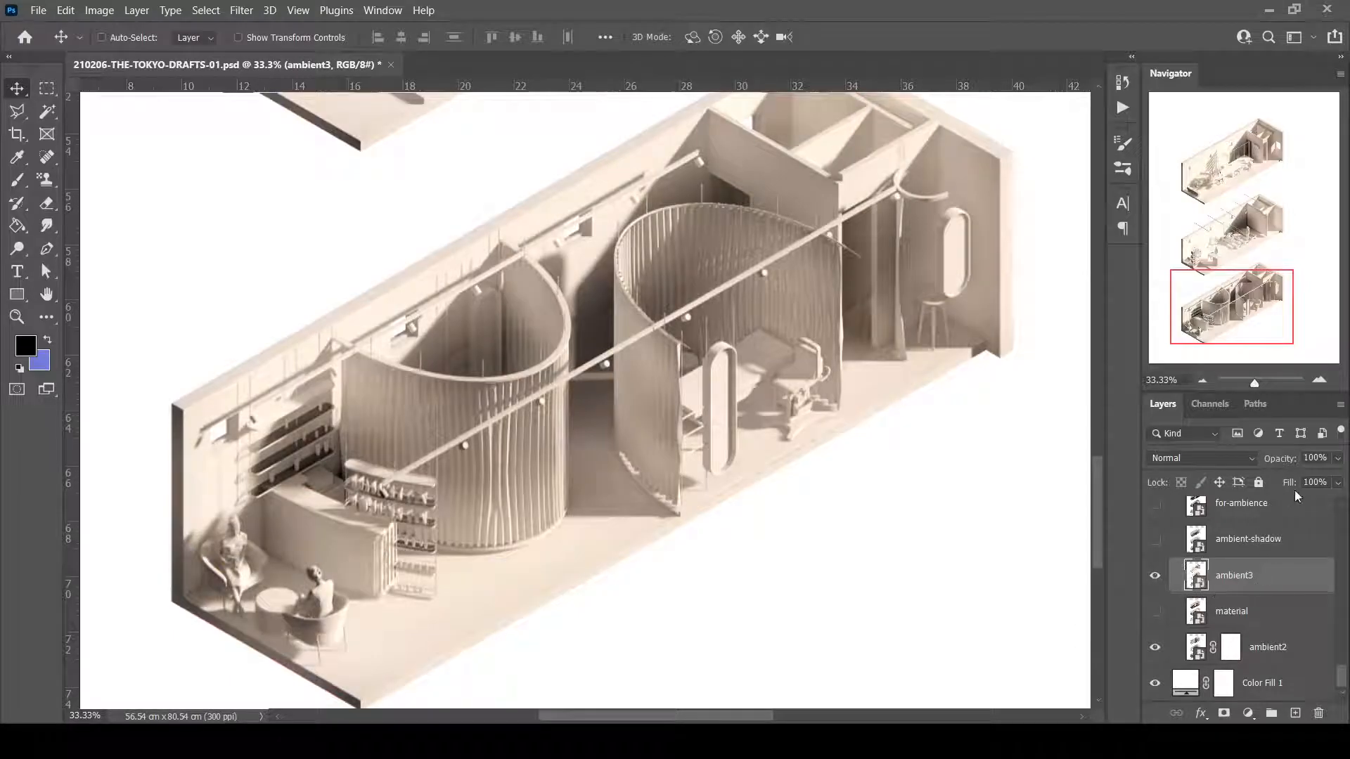
Set the ambient3 layer's opacity to 21% and change its blend mode to Linear Burn.
type("21")
key("Return")
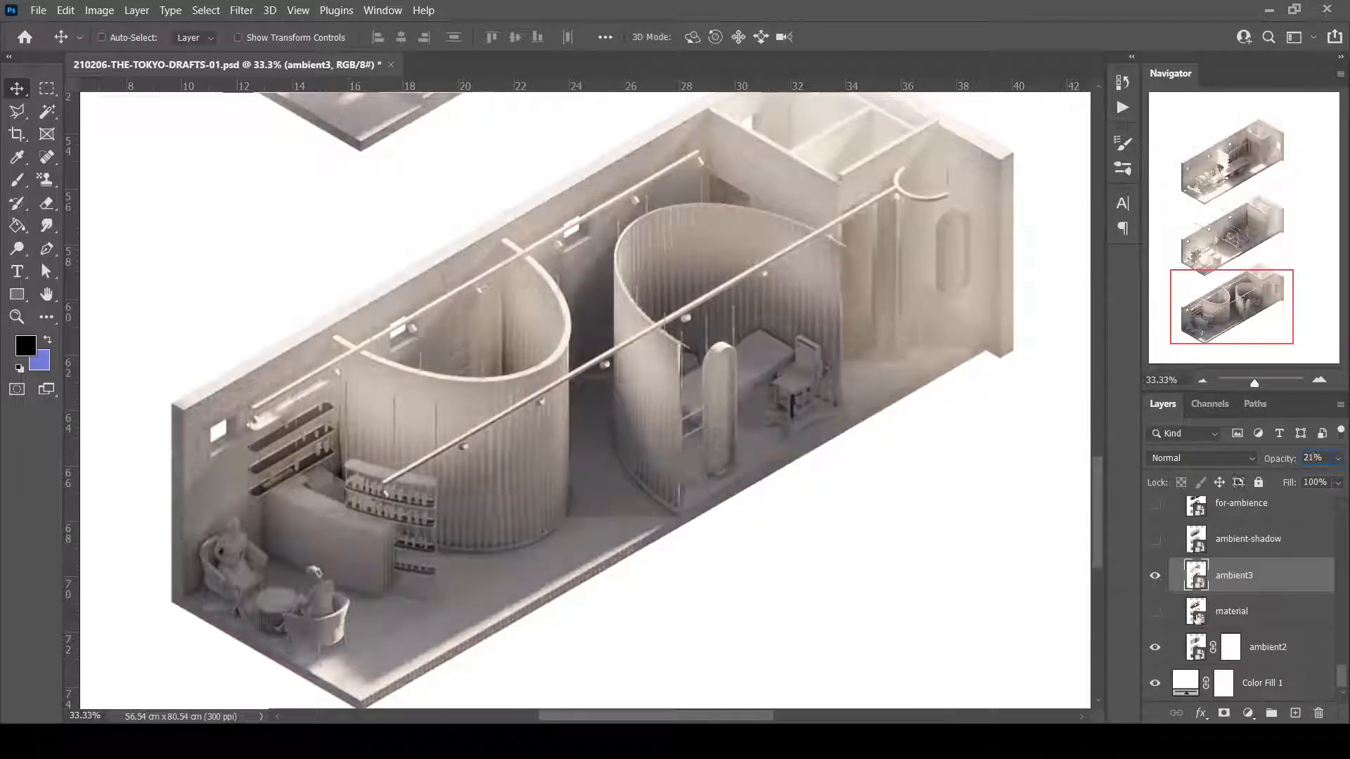
scroll(1213, 458, "down", 3)
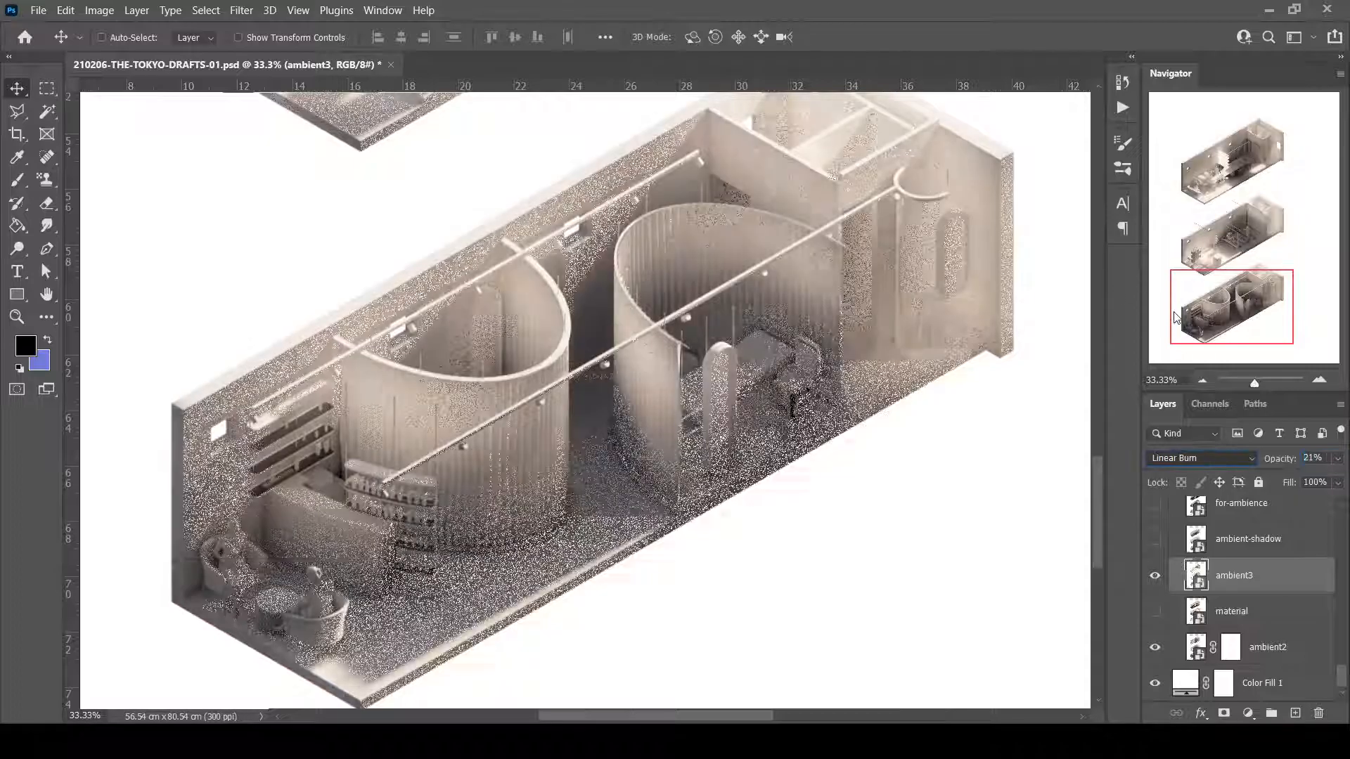
Show the material layer again and set the ambient2 layer's opacity to 30%.
left_click(1154, 610)
left_click(1258, 611)
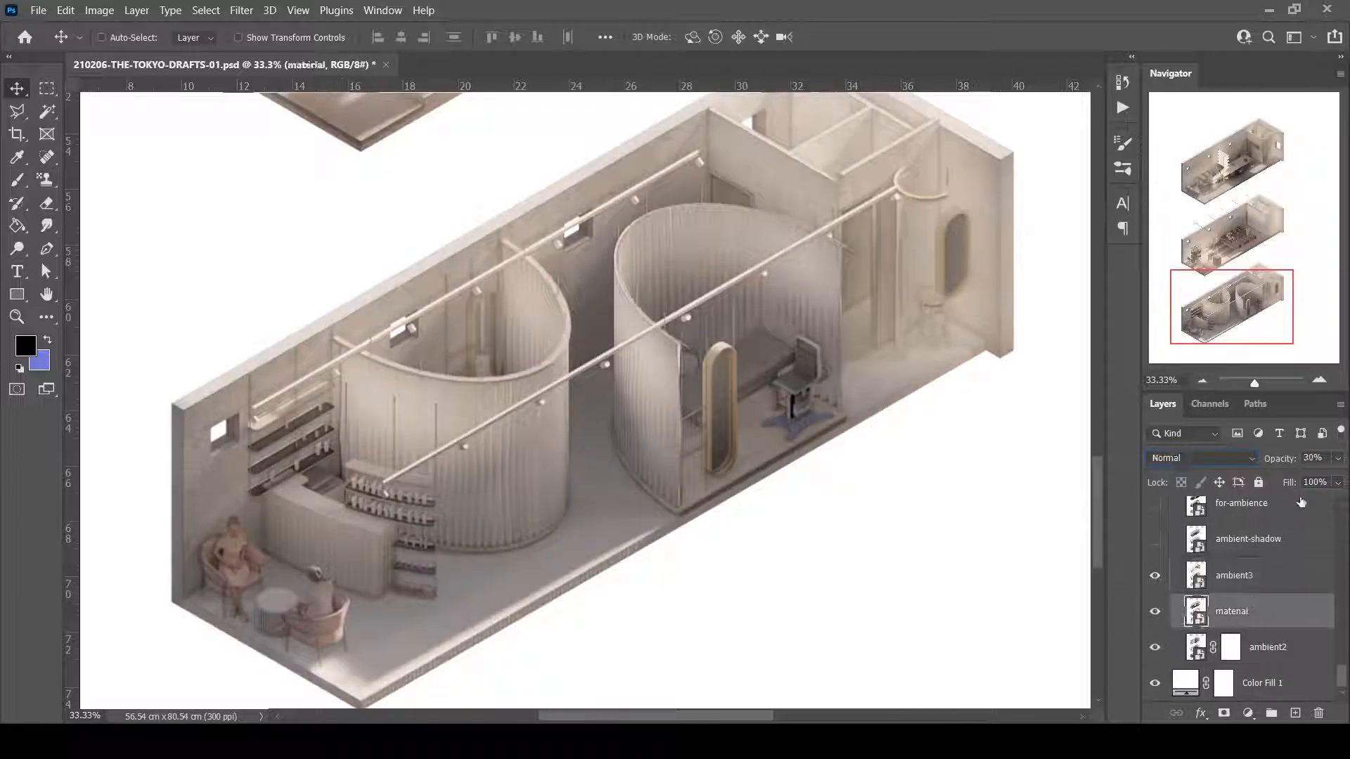
left_click(1272, 647)
left_click_drag(1327, 459, 1211, 465)
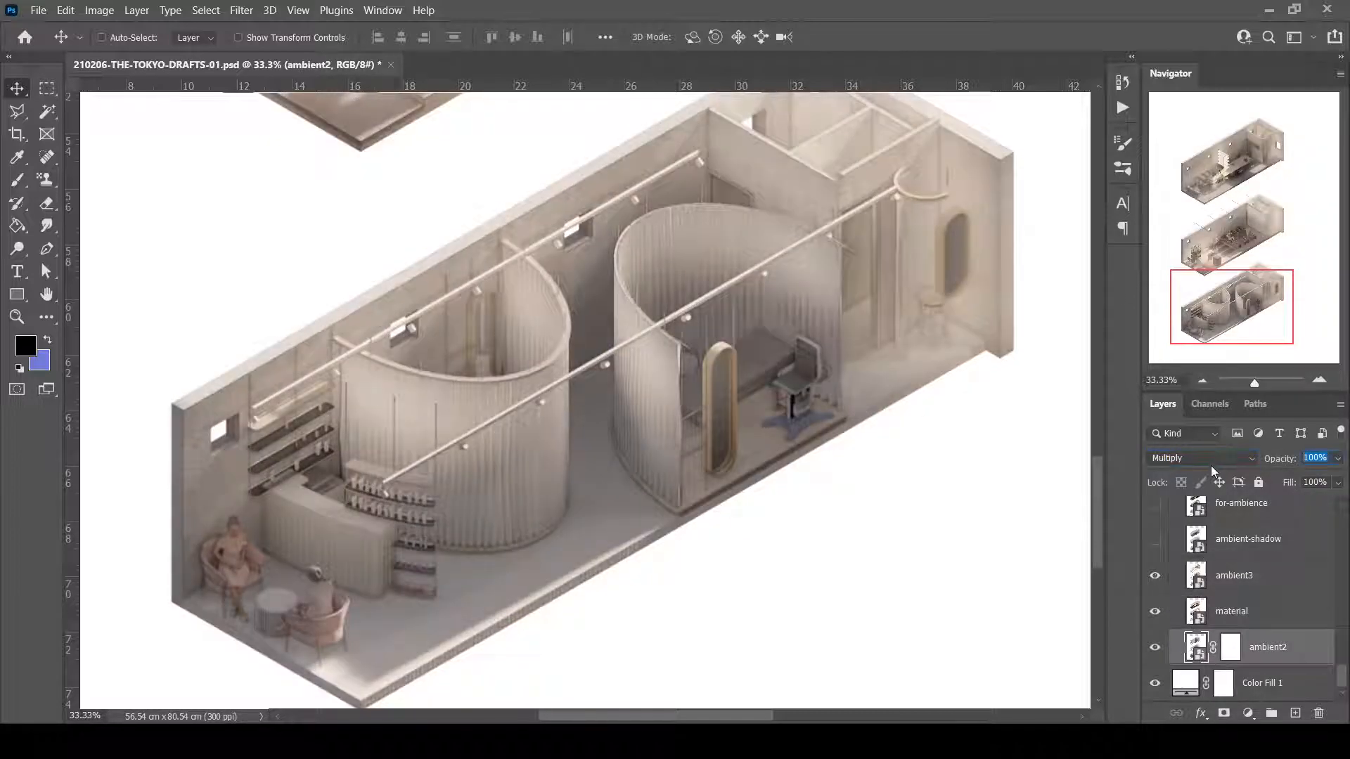
type("30")
Show the ambient-shadow layer and set its blend mode to Normal to view its shadows on their own.
left_click(1222, 583)
left_click(1232, 550)
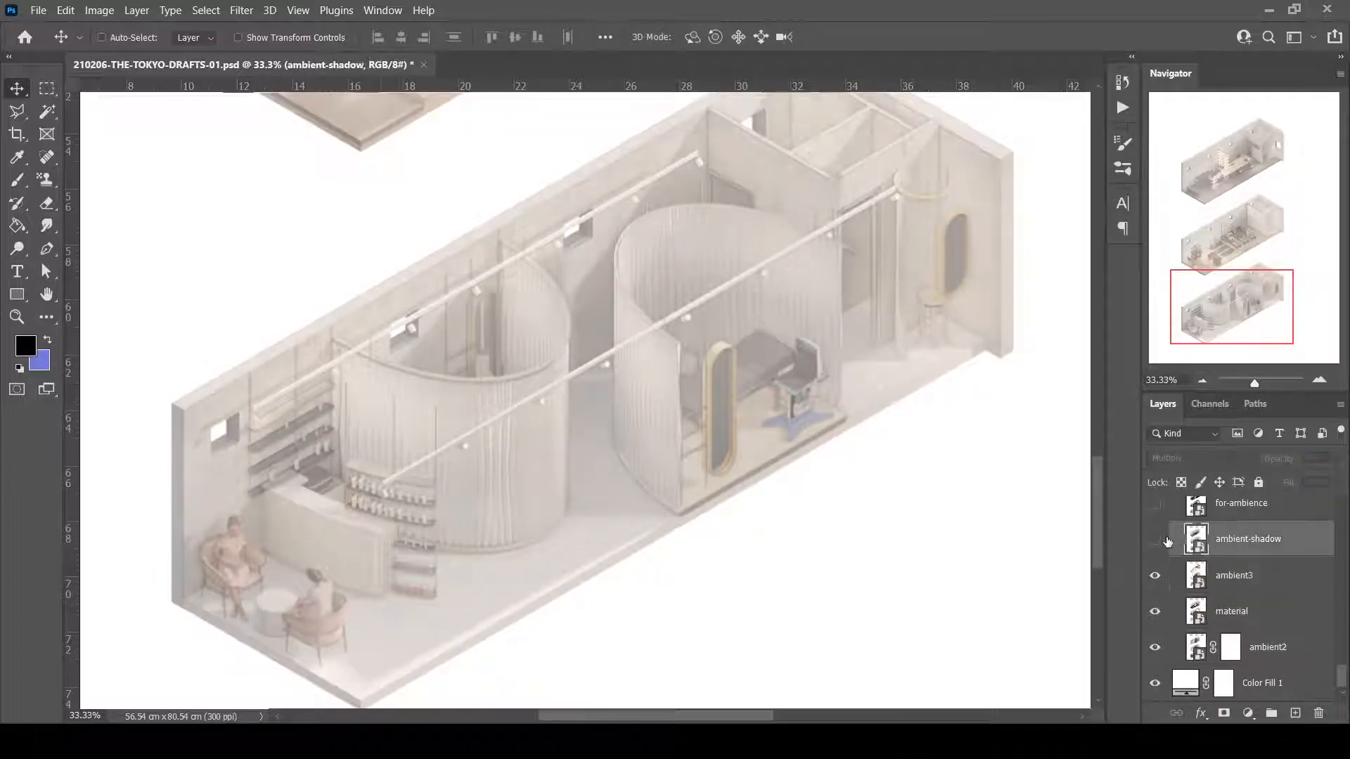
left_click(1155, 539)
scroll(1239, 563, "up", 2)
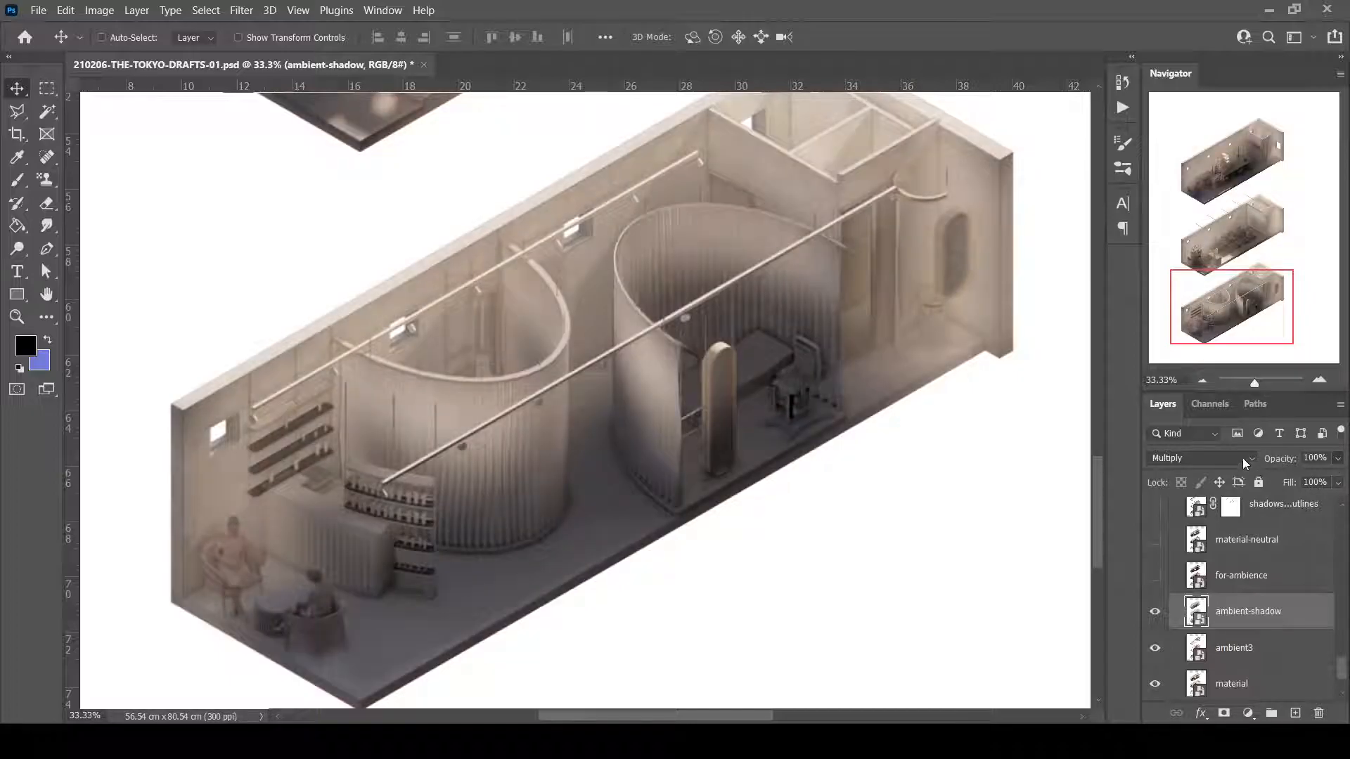
left_click(1242, 458)
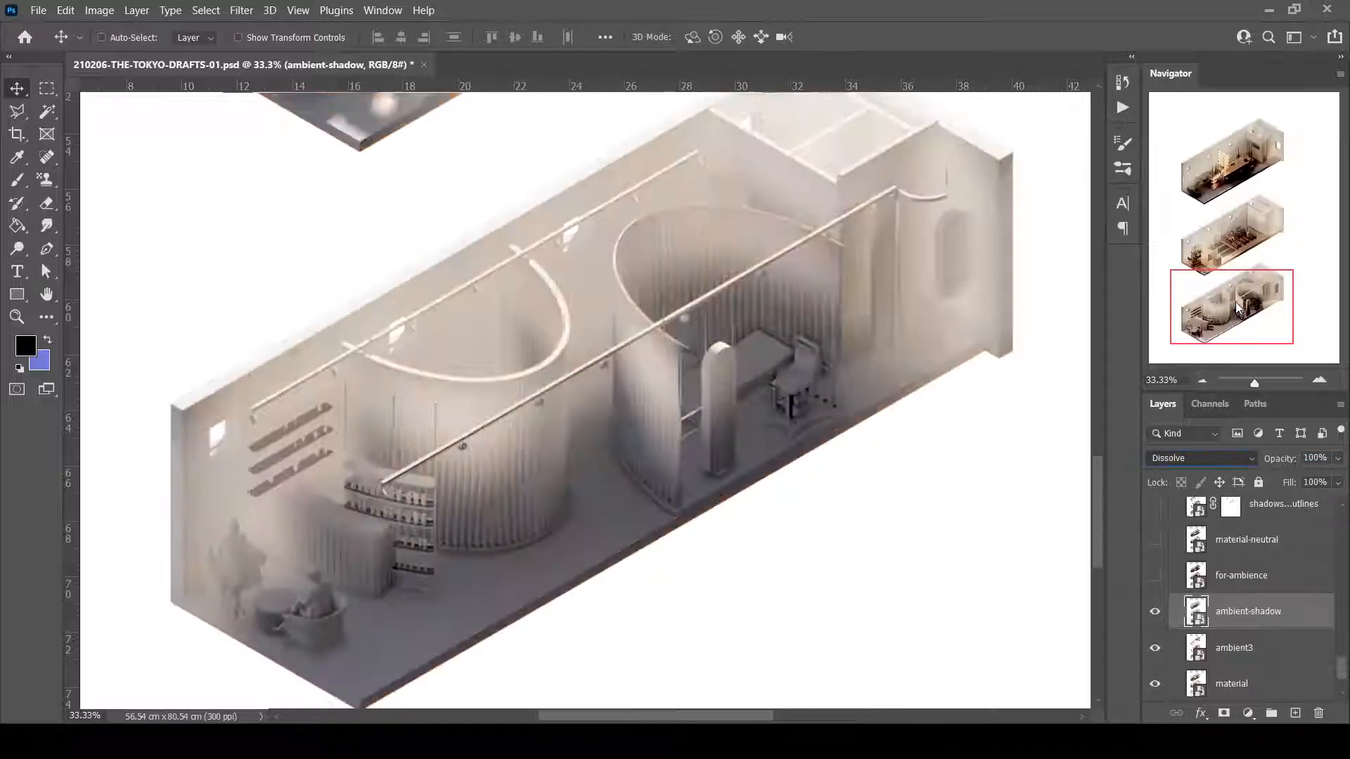
left_click_drag(1234, 319, 1241, 232)
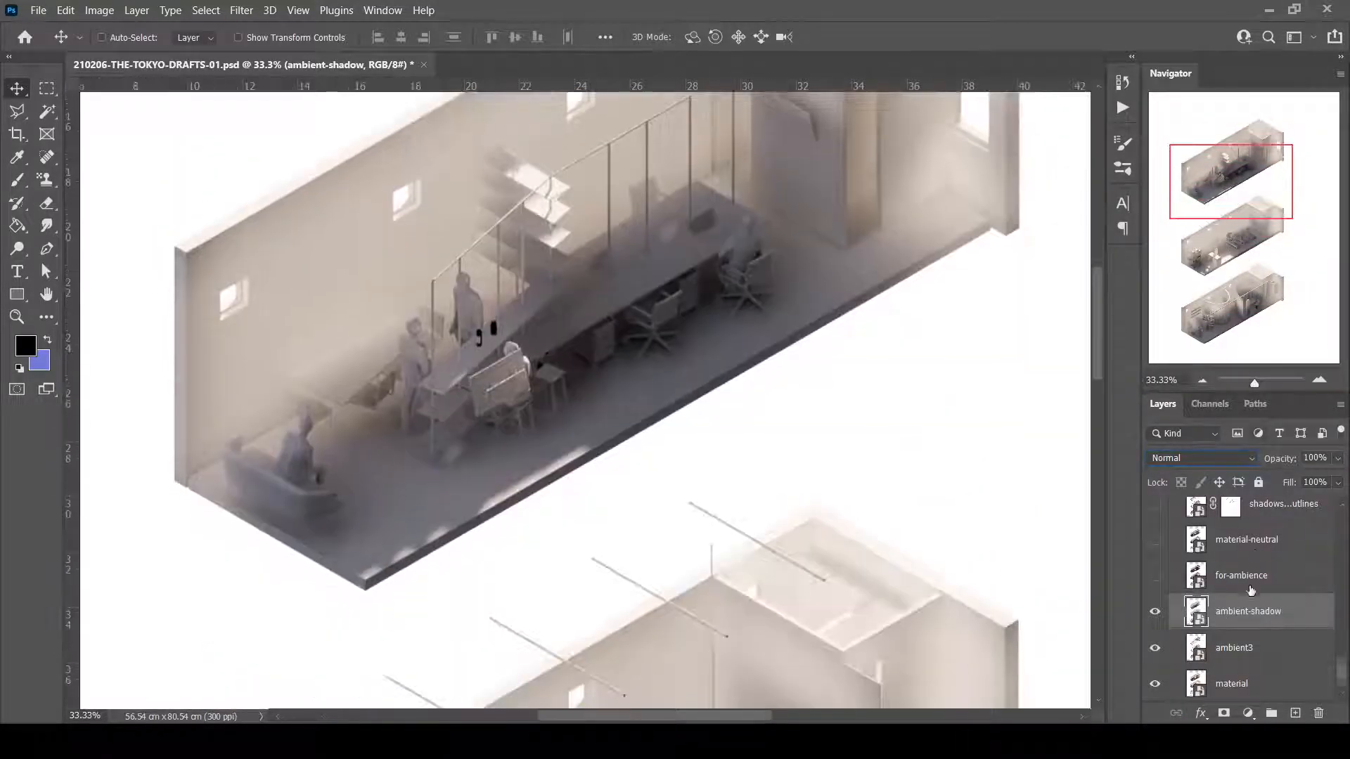
Set the ambient-shadow layer's blend mode to Multiply and its opacity to 38%.
scroll(1239, 634, "down", 2)
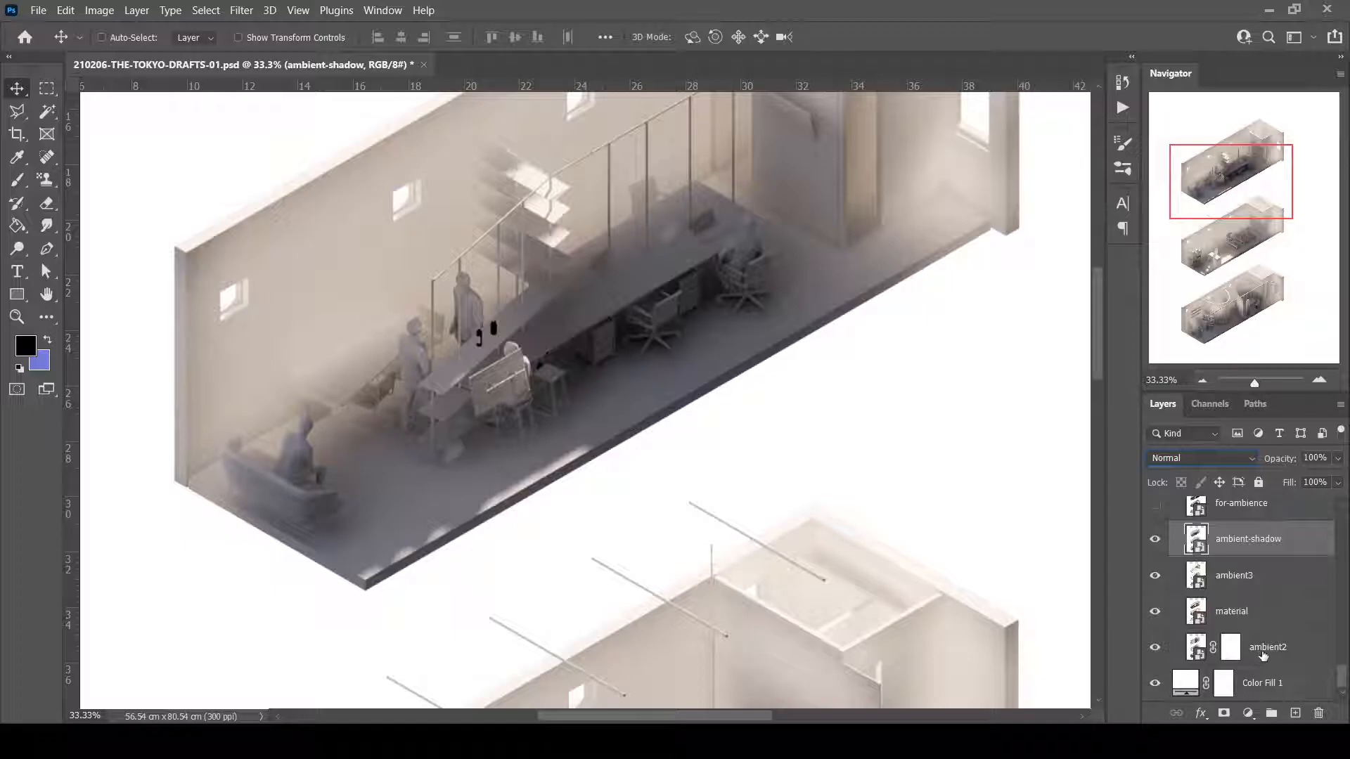
left_click(1263, 654)
left_click(1256, 583)
left_click(1254, 540)
left_click(1247, 462)
left_click(1193, 353)
left_click(1316, 459)
type("38")
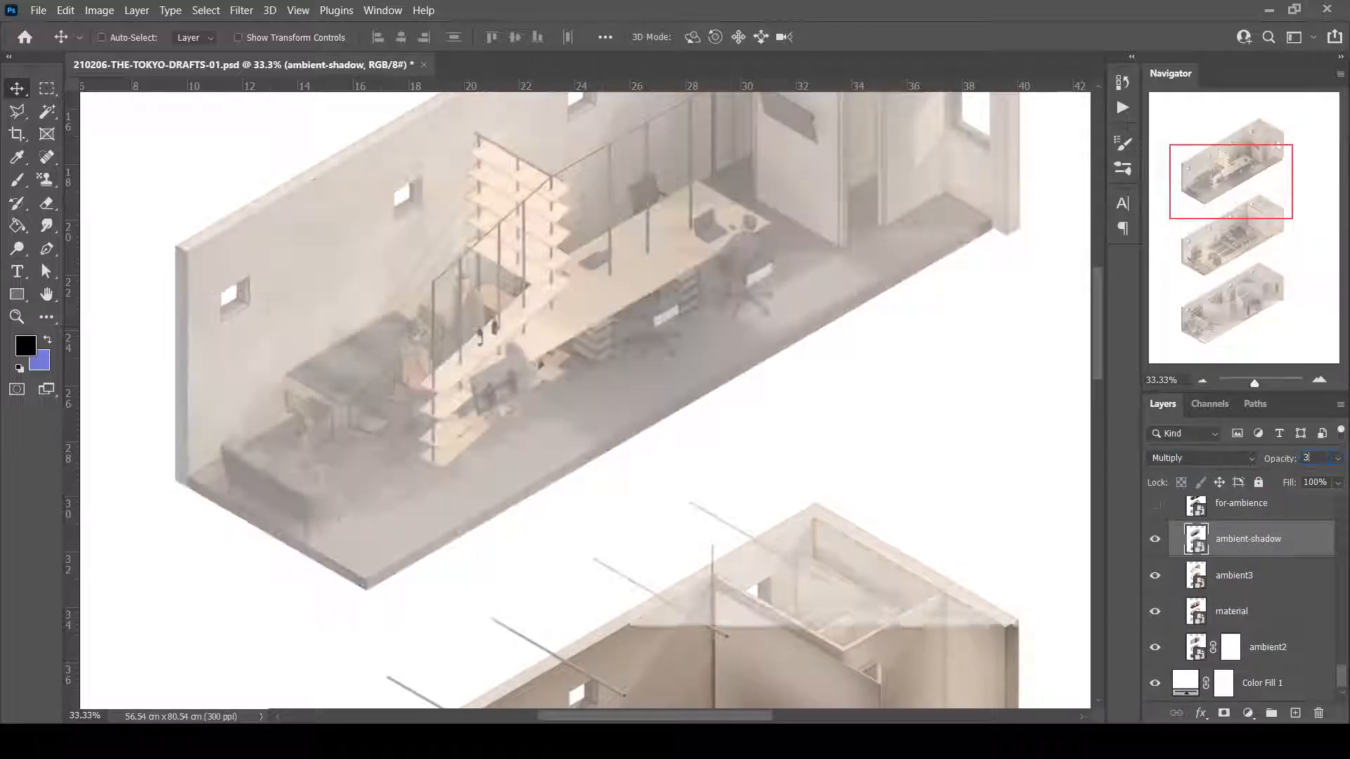
Hide the ambient-shadow, ambient3 and material layers, and show them again one by one to compare each layer's effect on the top floor.
left_click_drag(1205, 218, 1209, 201)
scroll(1238, 556, "up", 2)
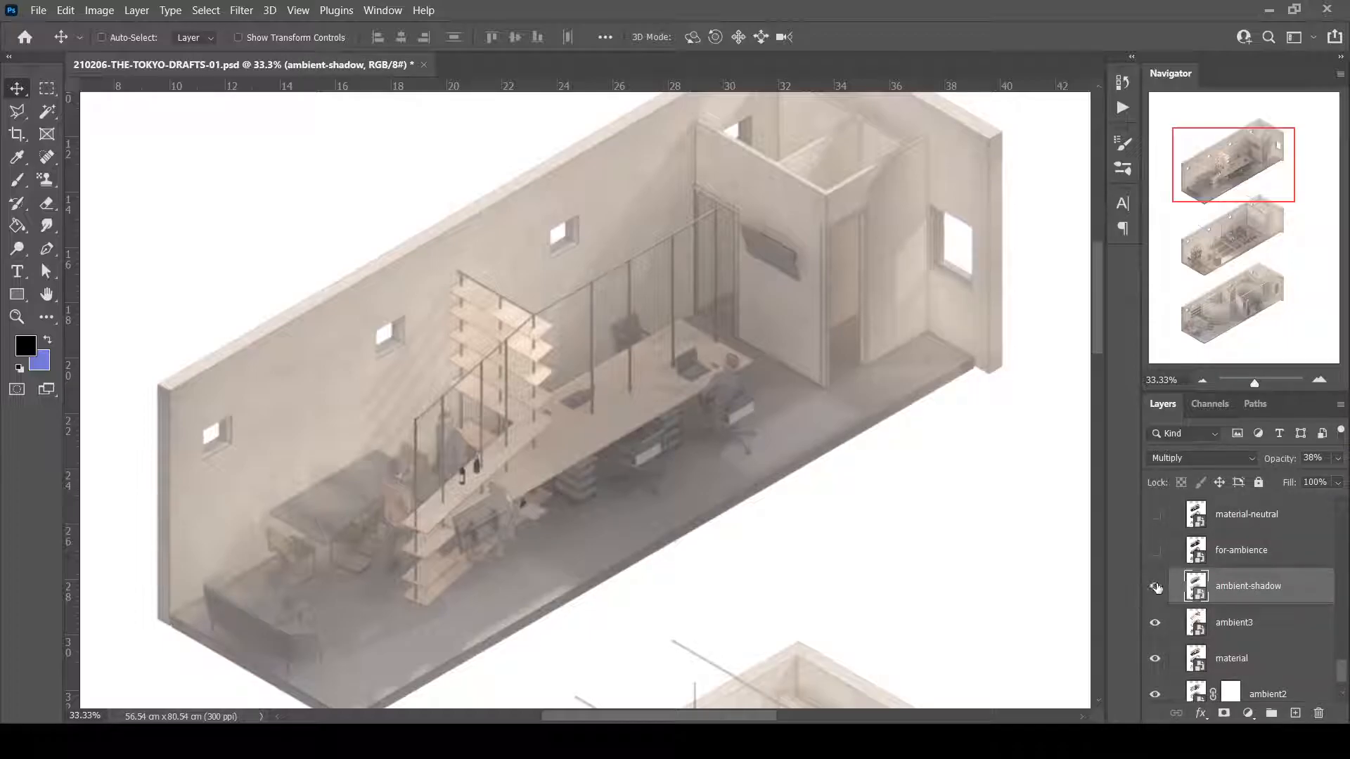
scroll(1155, 590, "down", 2)
scroll(1158, 594, "up", 1)
left_click_drag(1154, 587, 1162, 654)
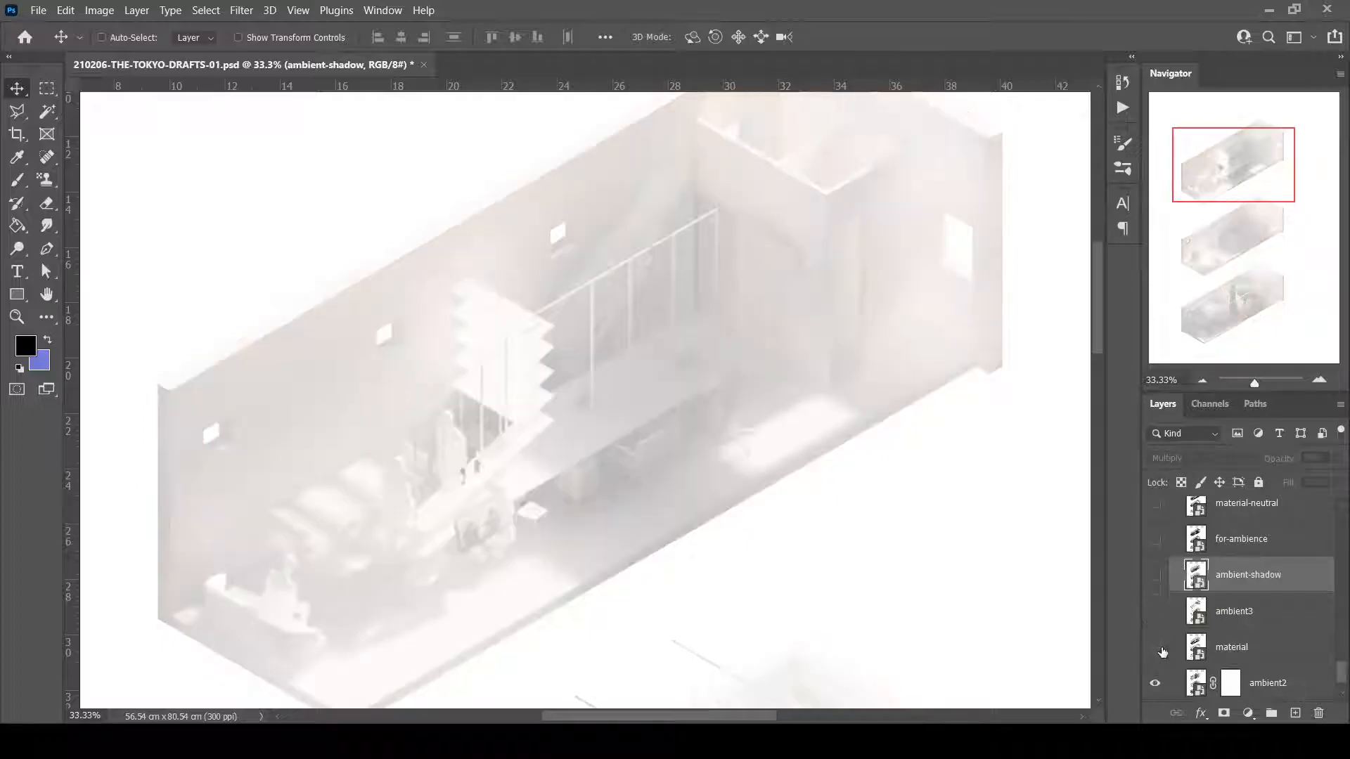
scroll(1162, 654, "down", 1)
left_click(1154, 611)
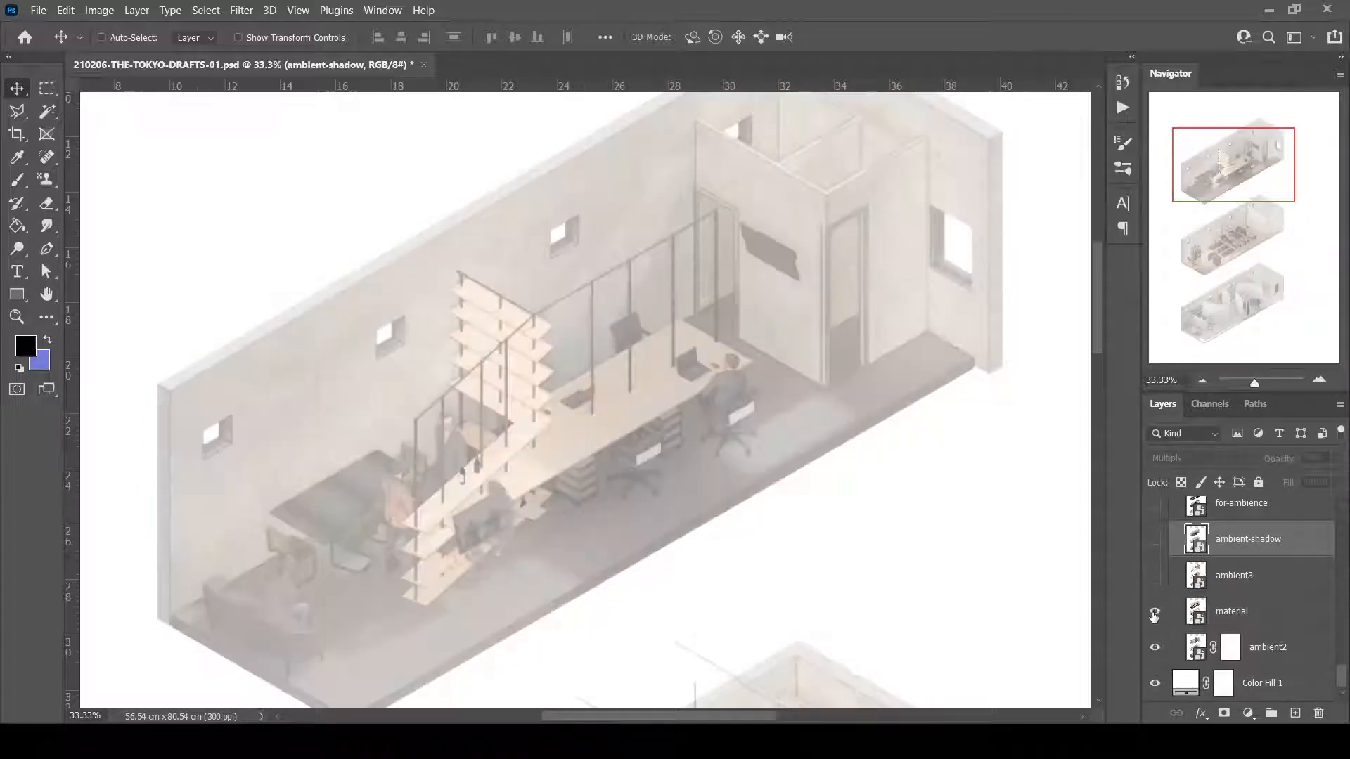
left_click(1154, 575)
left_click(1155, 539)
left_click(1156, 541)
left_click(1156, 544)
Show the for-ambience layer and set it to 100% opacity with the Normal blend mode.
scroll(1159, 555, "up", 3)
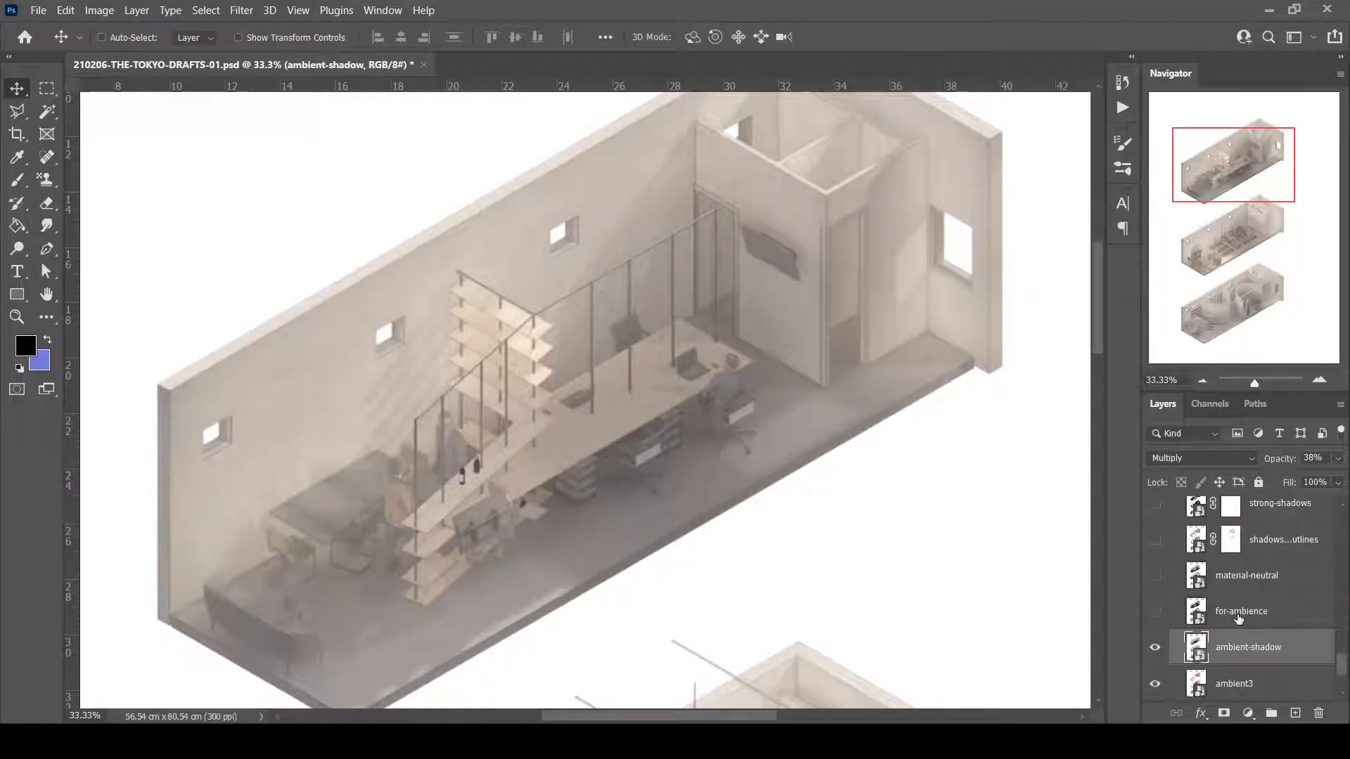
left_click(1238, 618)
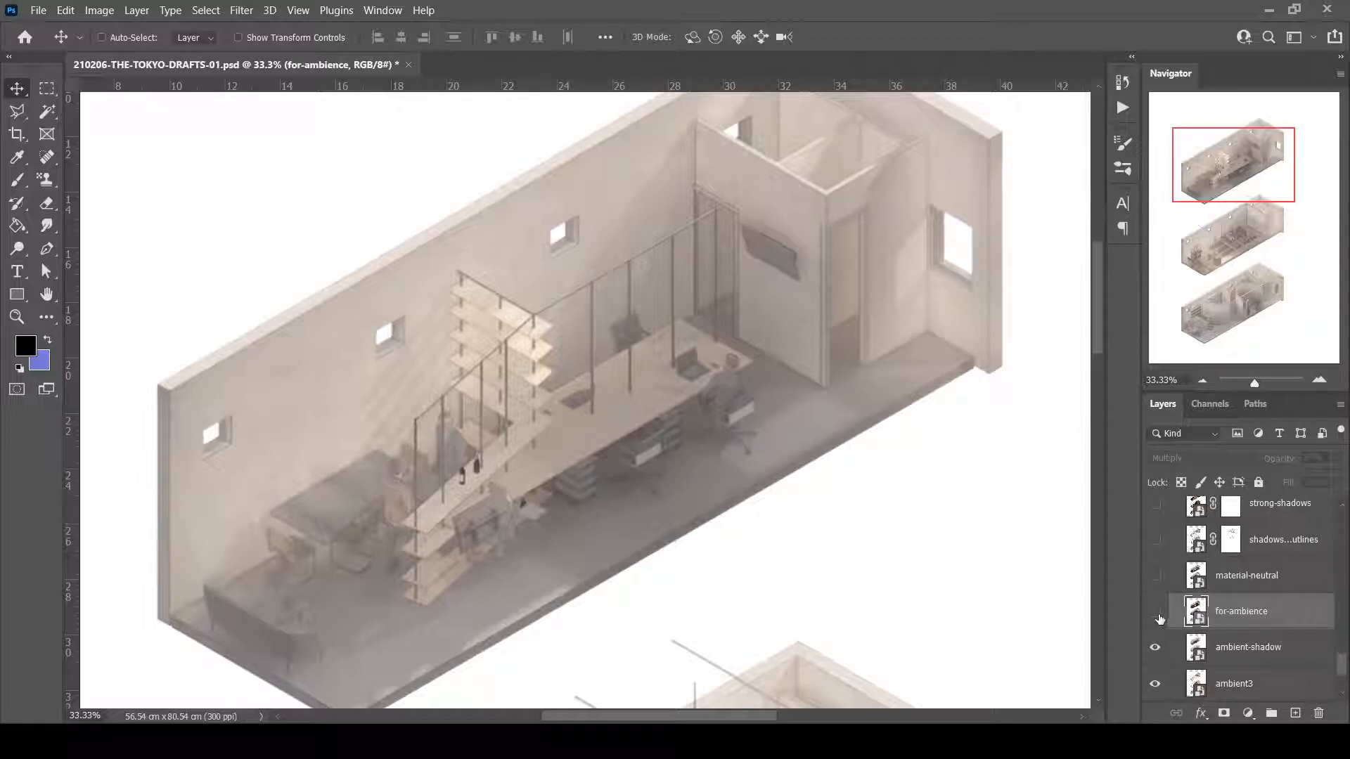
left_click(1160, 615)
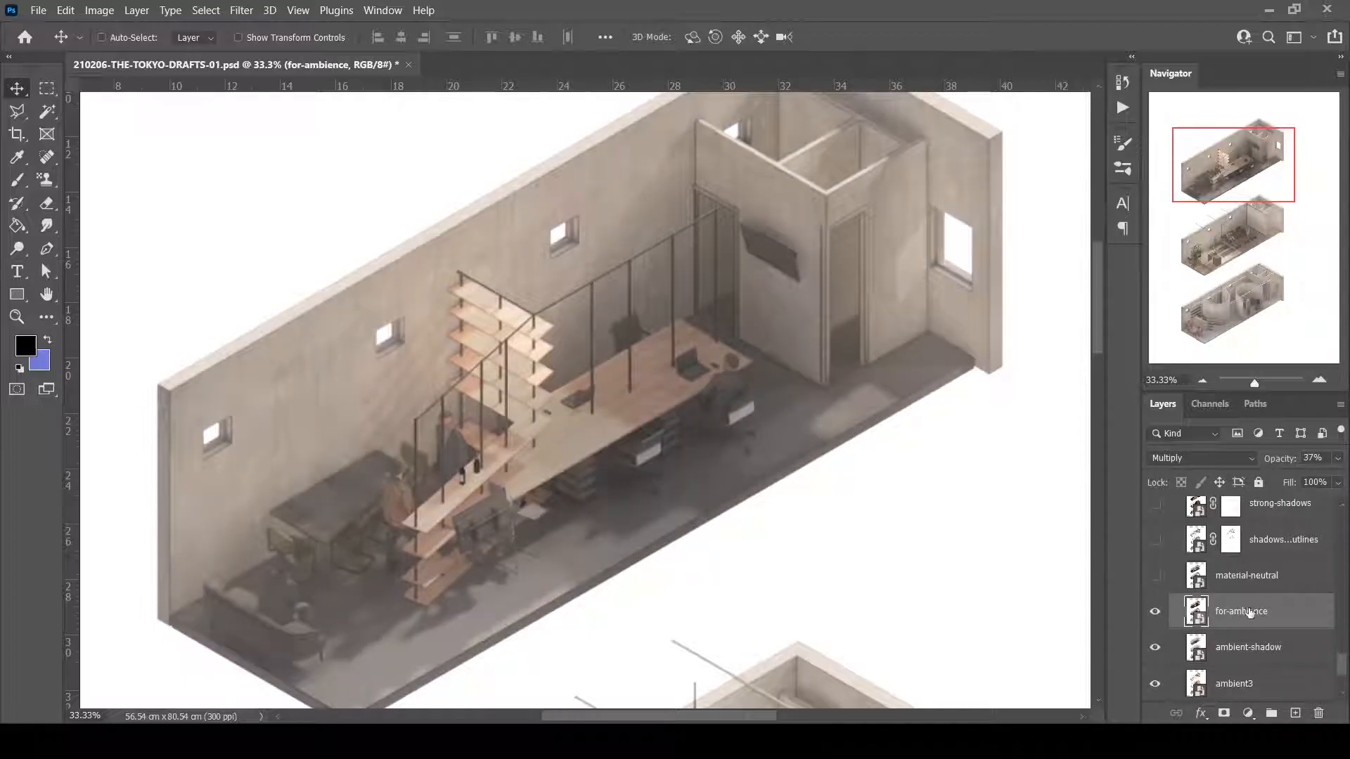
left_click(1337, 461)
left_click_drag(1308, 475, 1339, 475)
left_click(1204, 450)
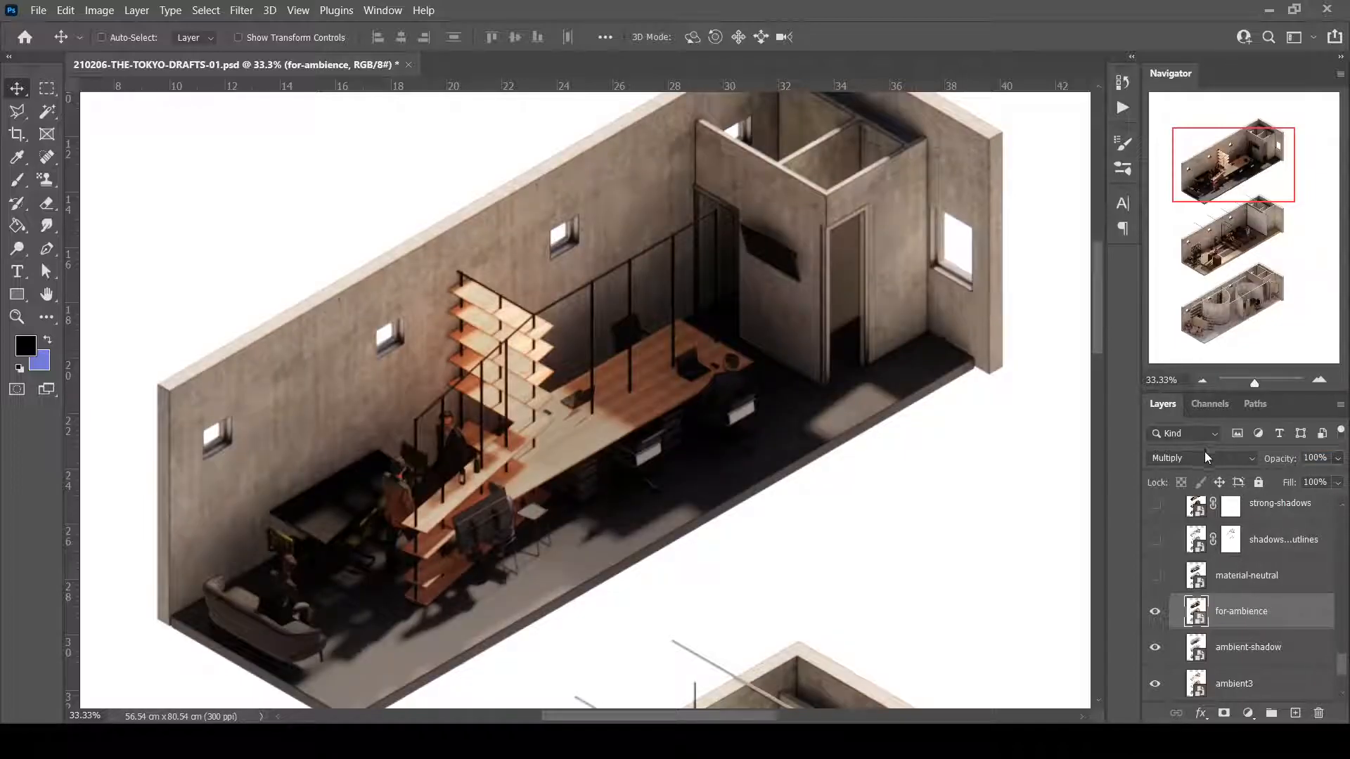
left_click(1180, 335)
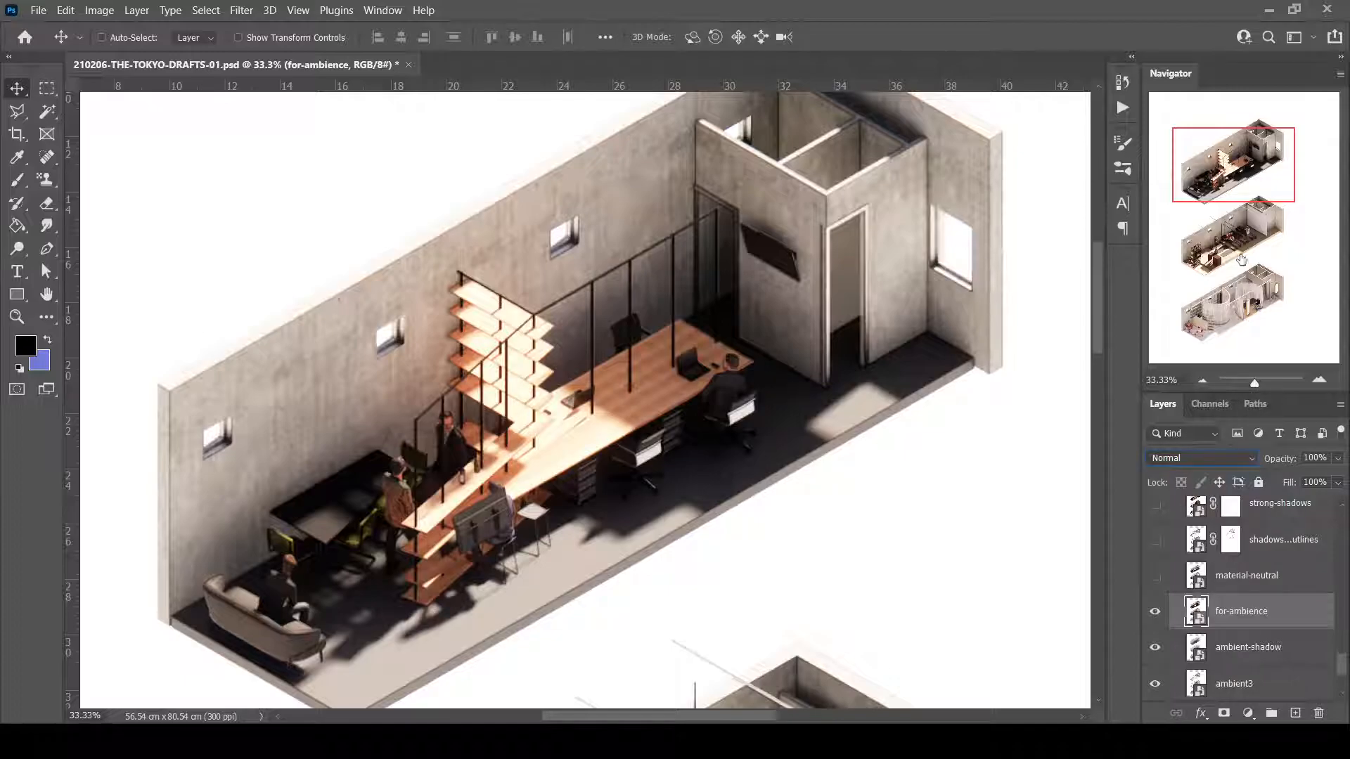
Compare the middle floor with and without the for-ambience layer by switching its visibility on and off.
left_click_drag(1204, 215, 1225, 236)
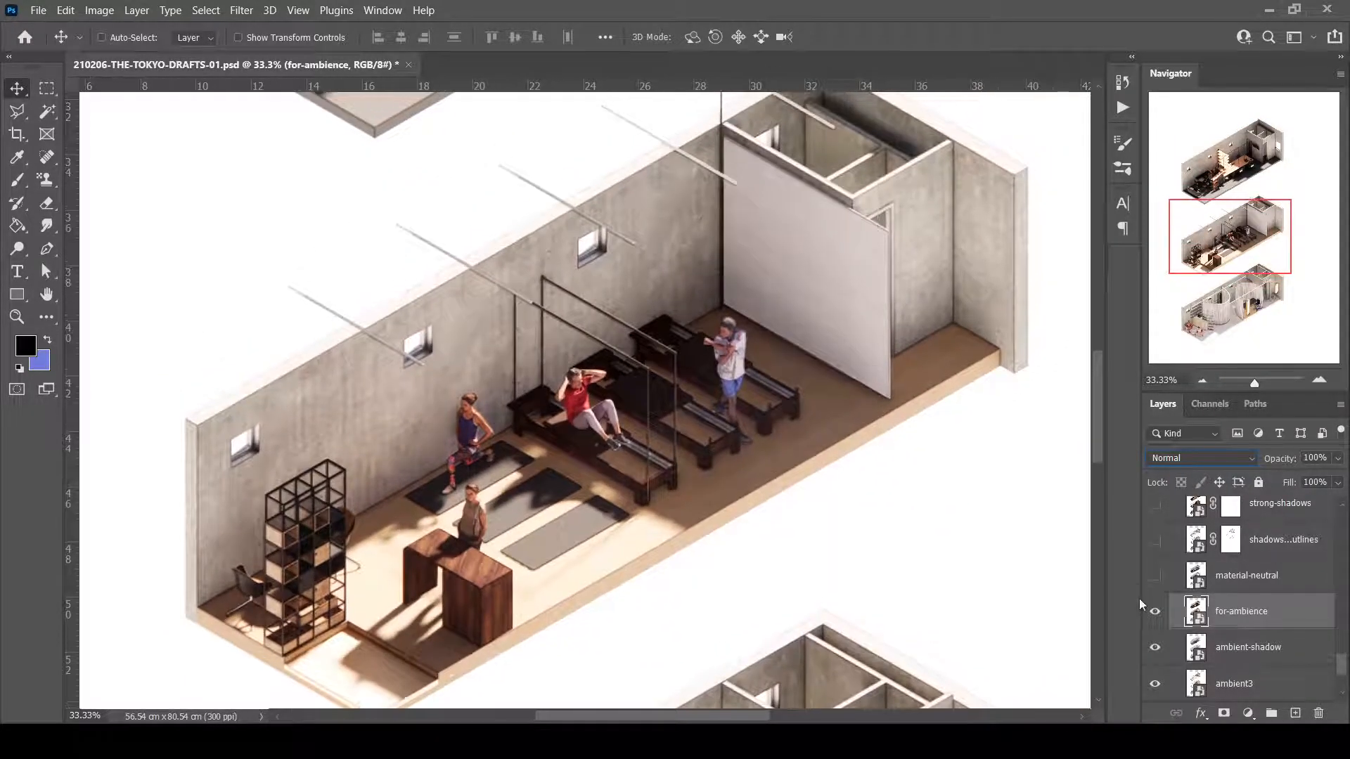
left_click(1153, 612)
left_click(1153, 613)
left_click(1152, 613)
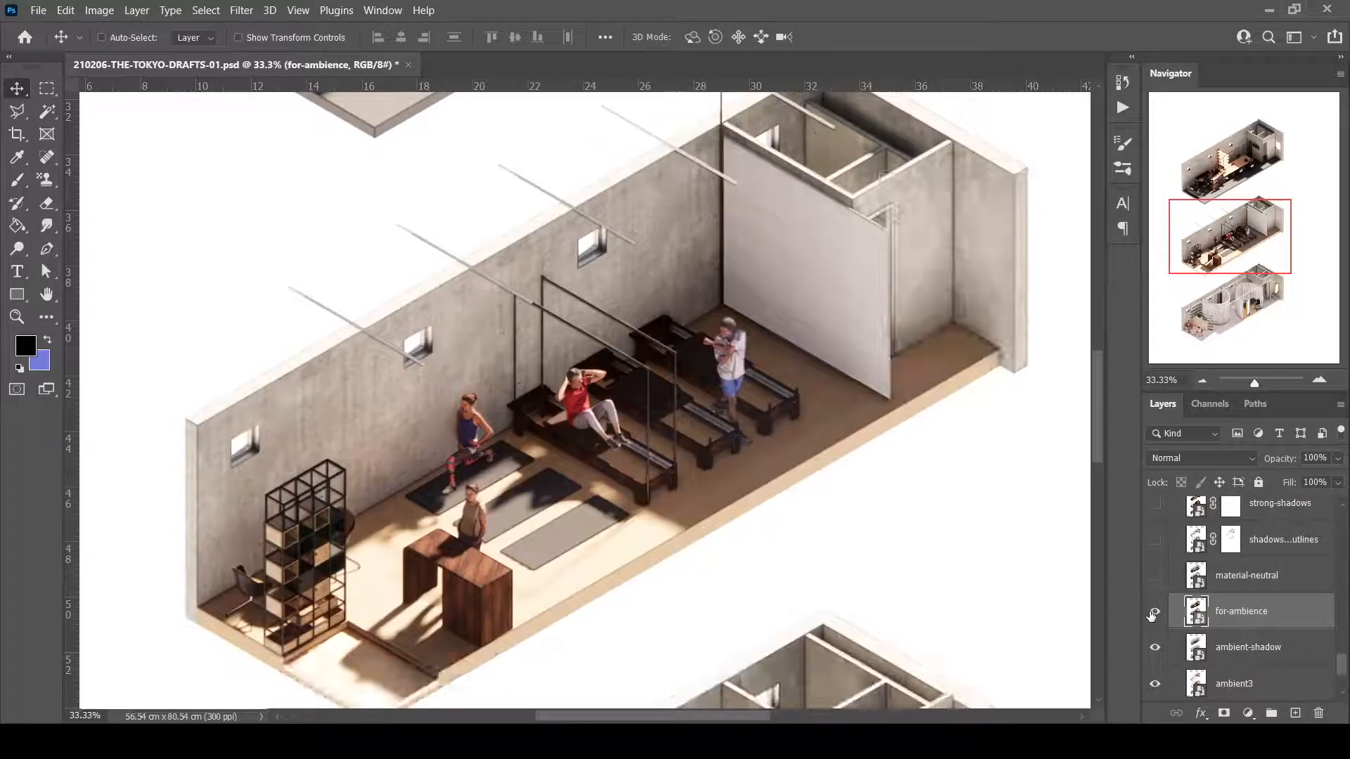
left_click(1152, 613)
Check the material layer's settings, and compare the for-ambience render with the layers beneath it by hiding and showing it again.
left_click_drag(1341, 669, 1343, 692)
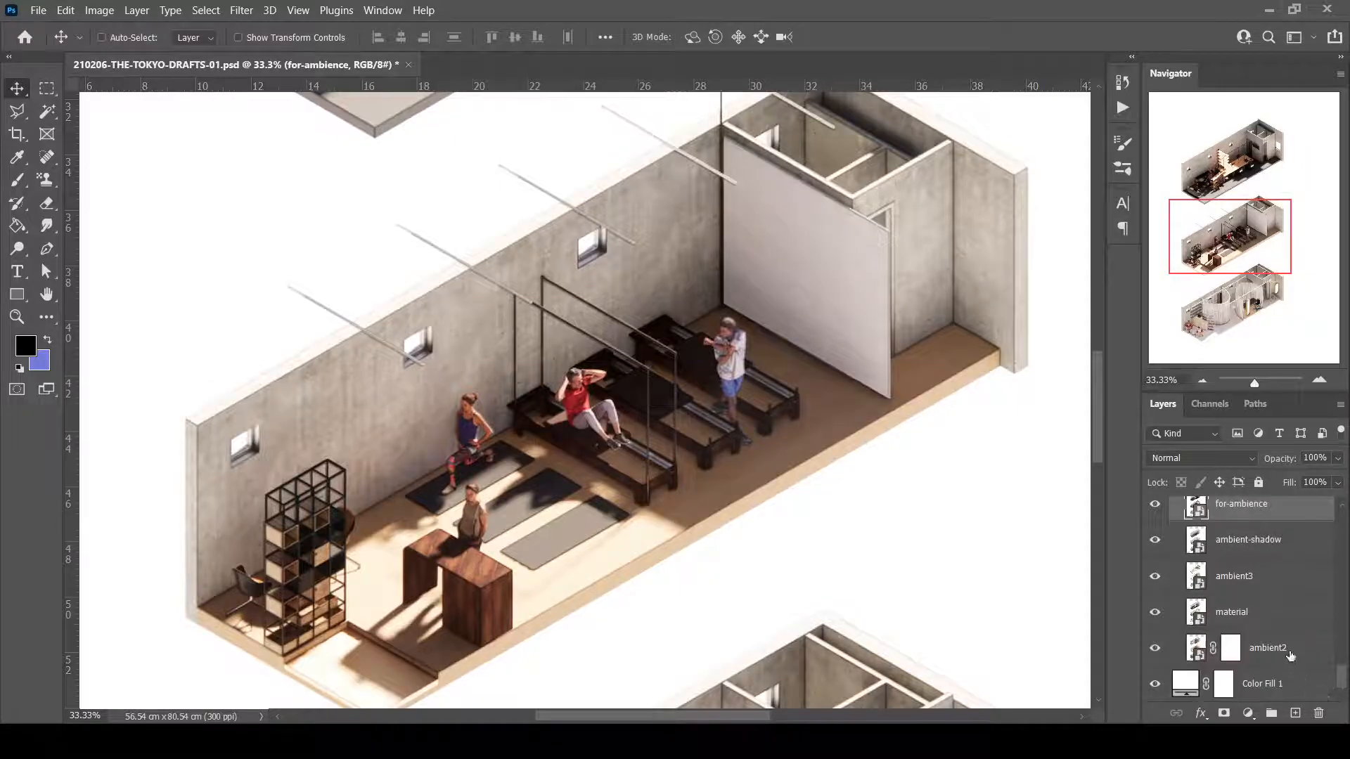
left_click(1258, 617)
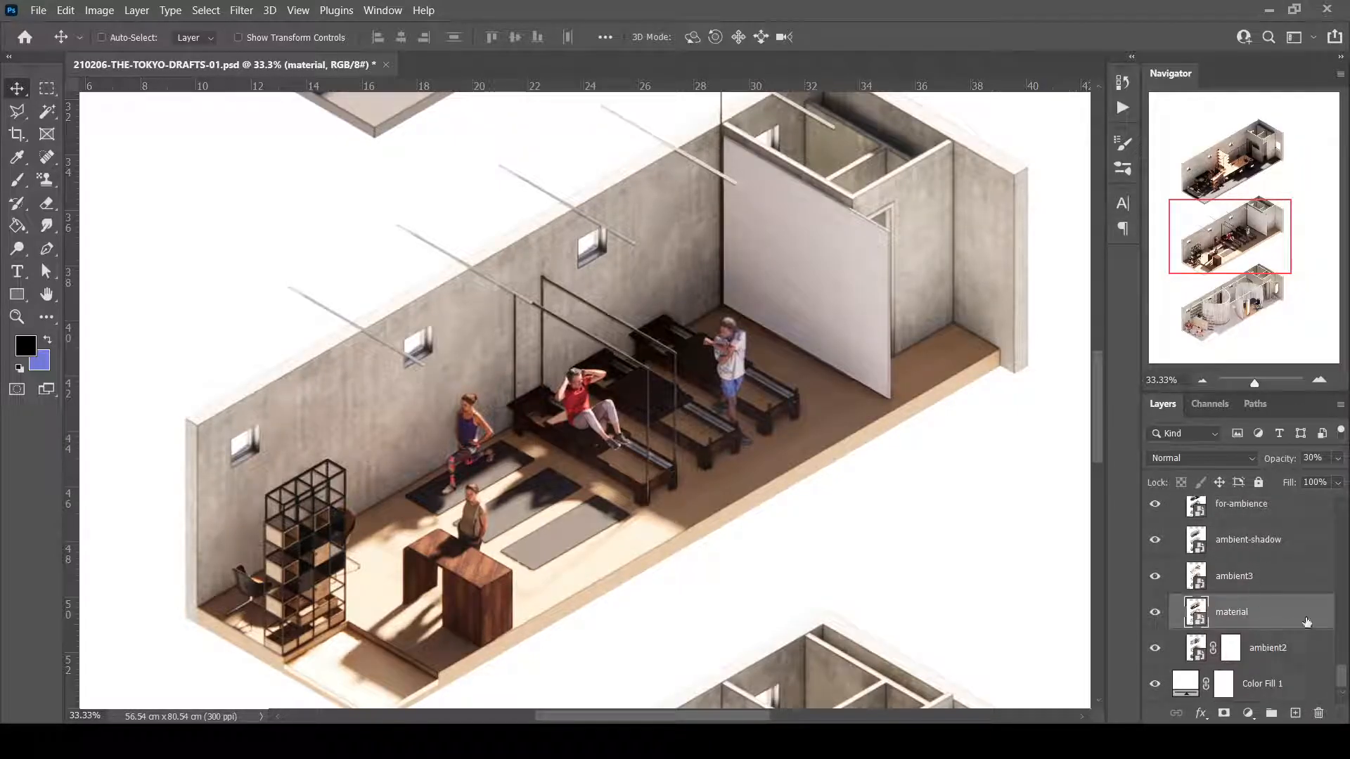
scroll(1240, 559, "up", 2)
left_click(1240, 576)
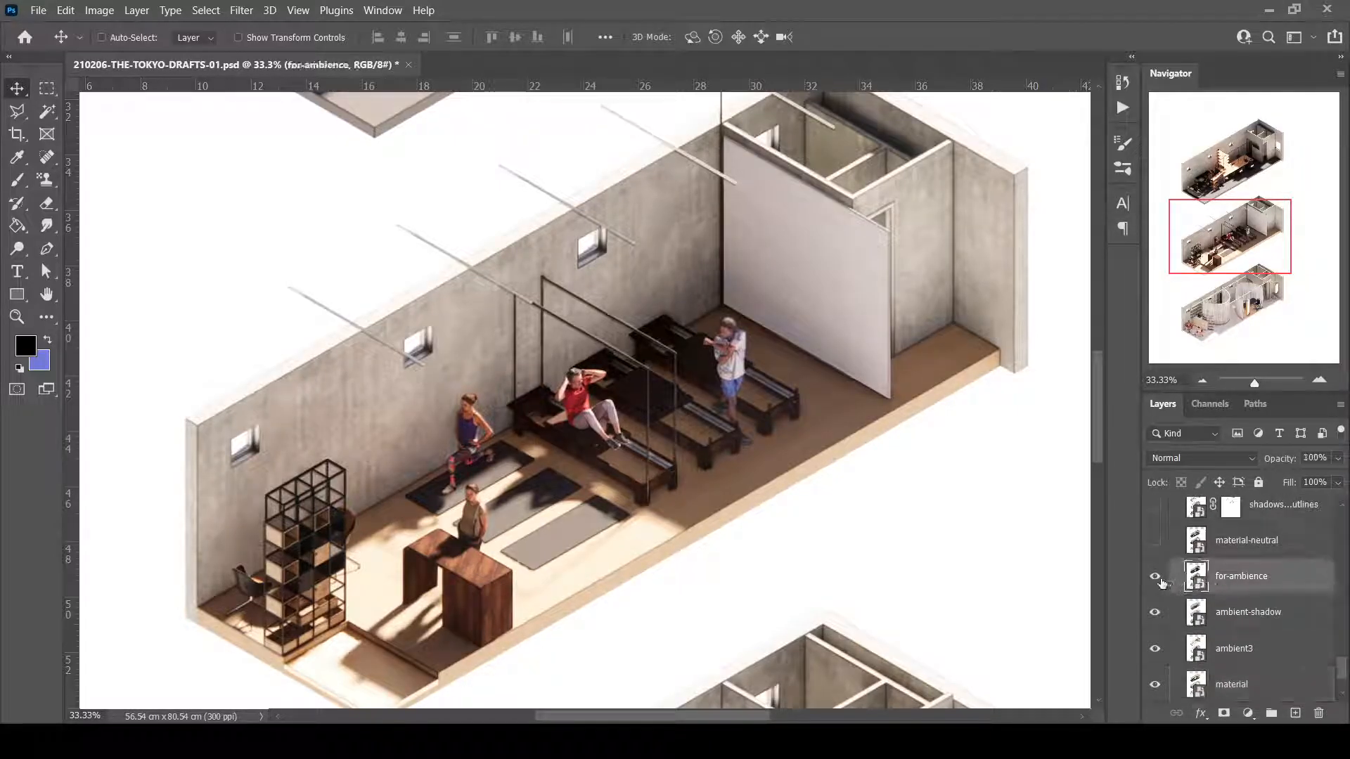
left_click(1154, 578)
left_click(1155, 578)
key("ctrl+comma")
key("ctrl+comma")
key("ctrl+comma")
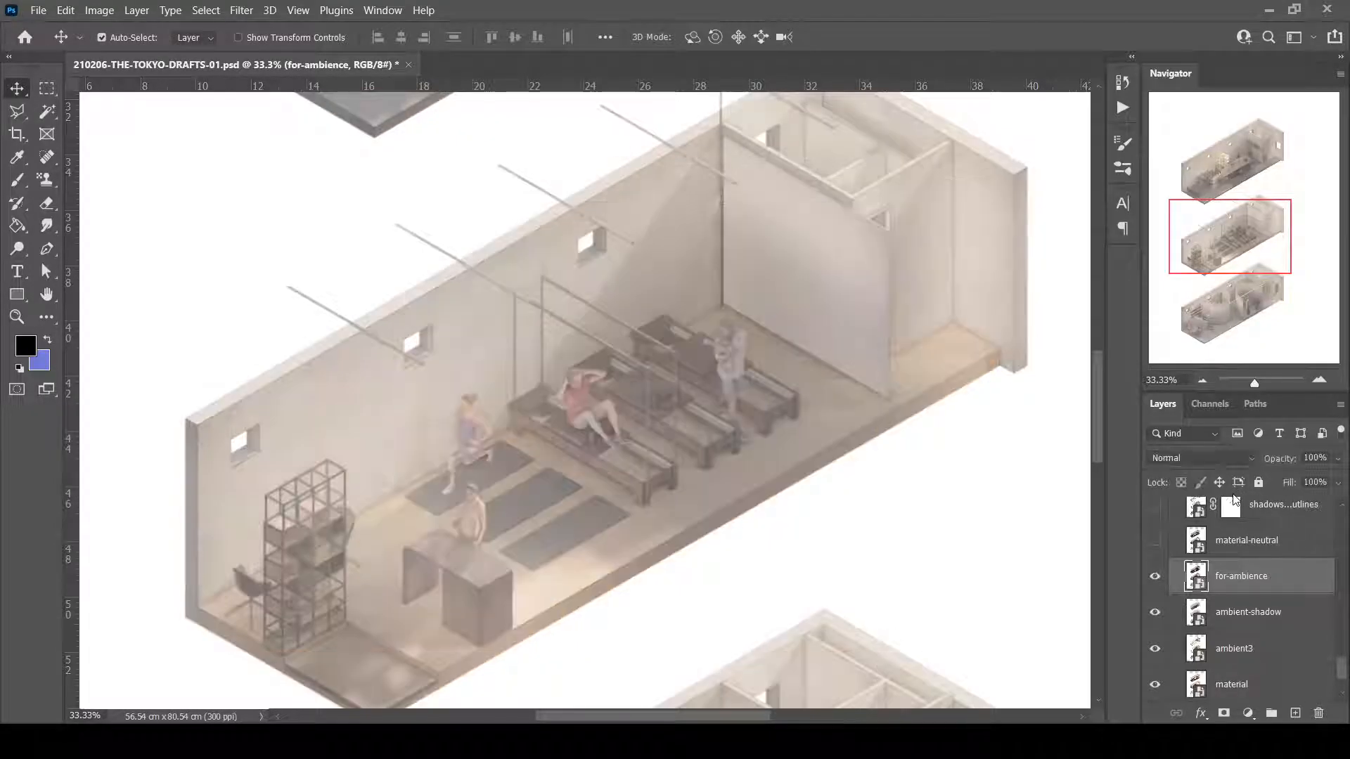
key("ctrl+comma")
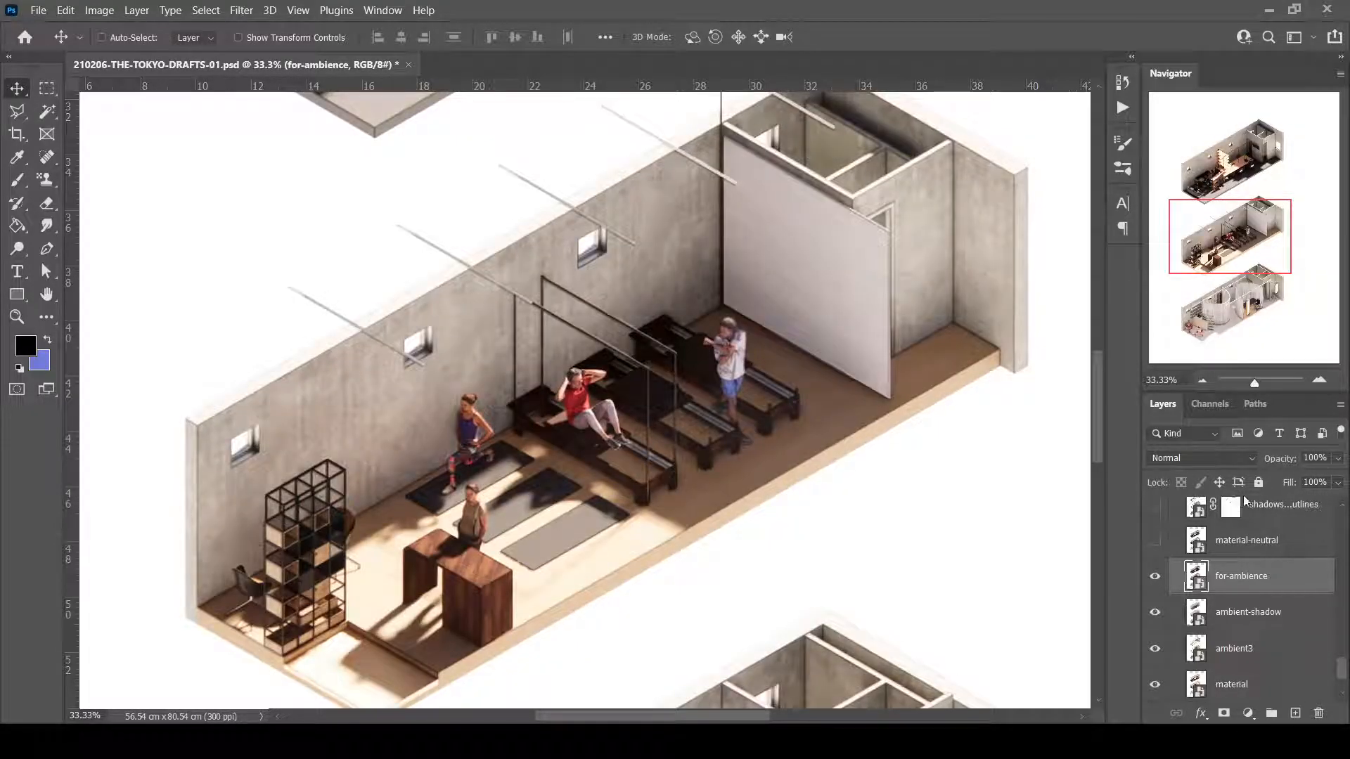
Set the for-ambience layer's blend mode to Multiply and its opacity to 38%.
left_click(1224, 461)
left_click(1200, 359)
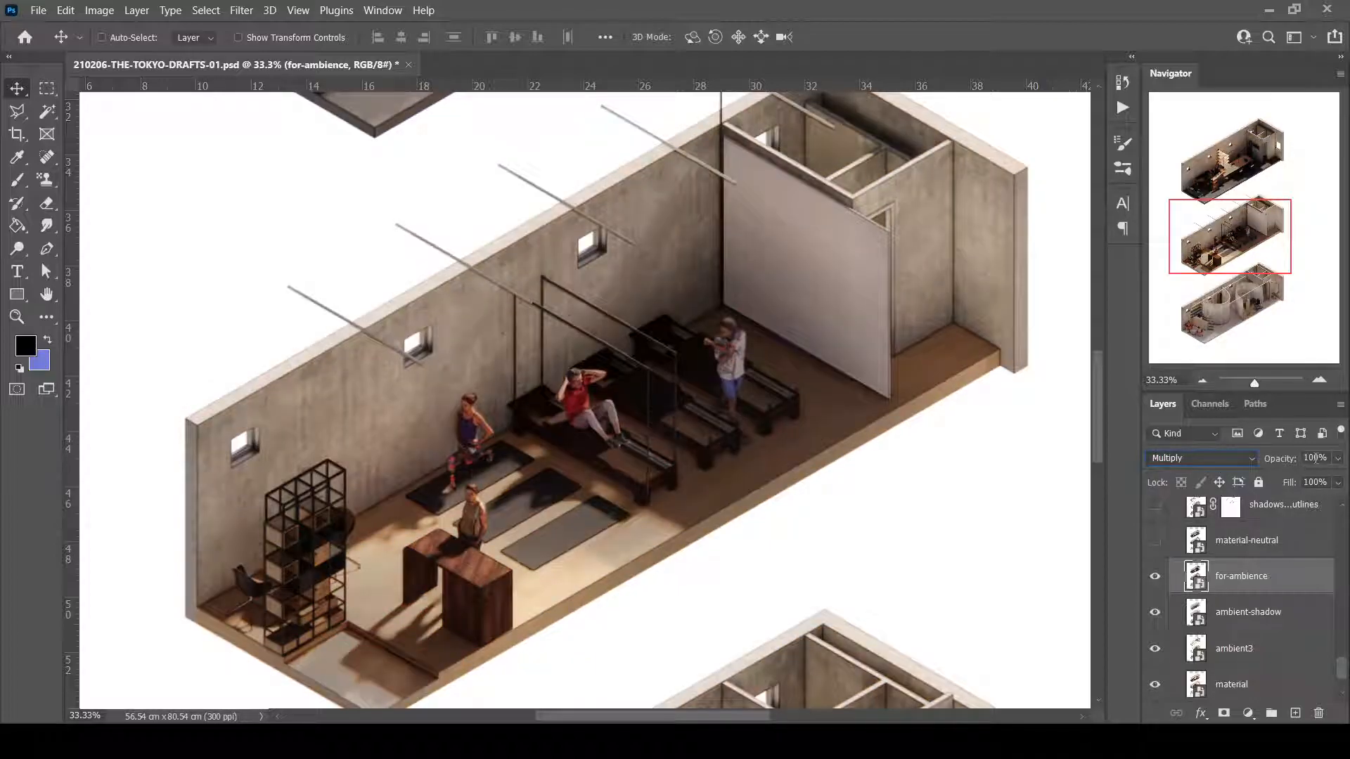
type("10")
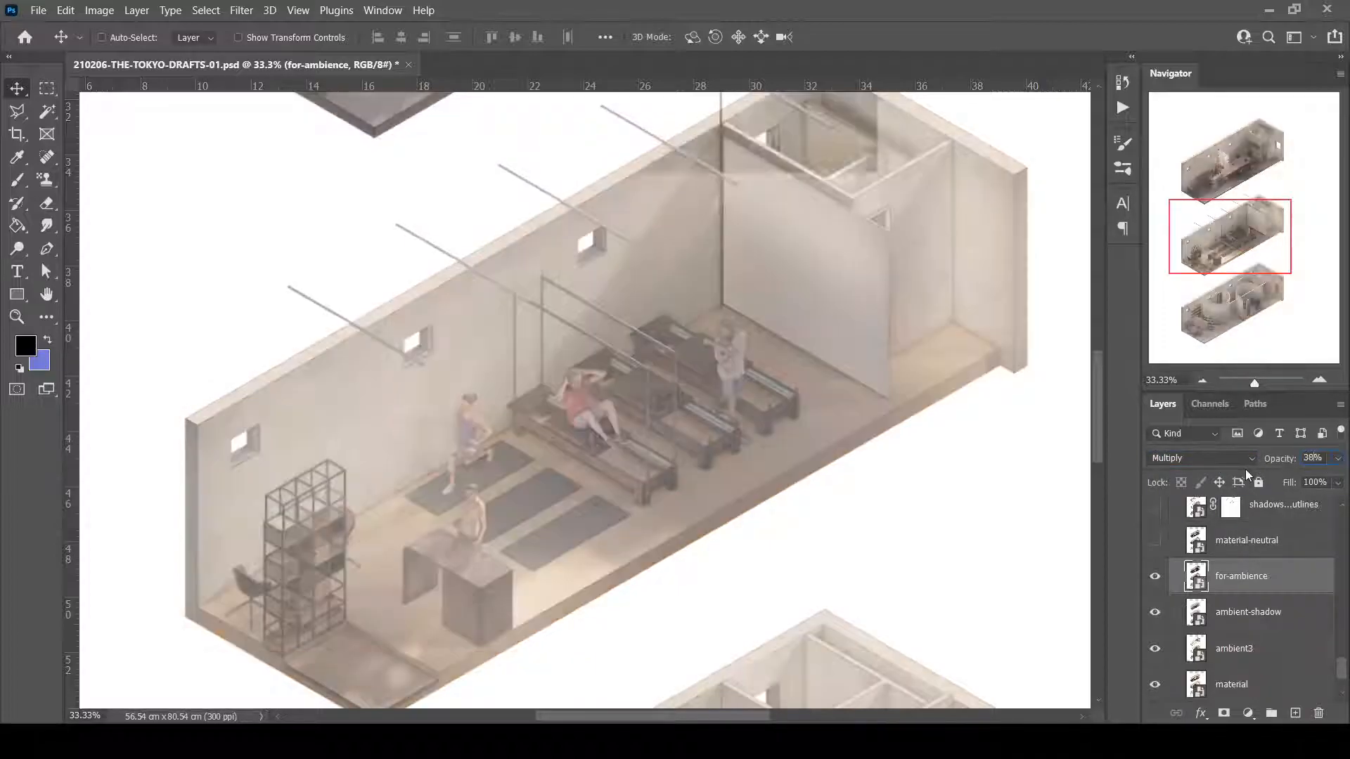
Show the material-neutral layer and compare the middle floor with and without it by switching its visibility.
left_click(1194, 540)
left_click(1155, 541)
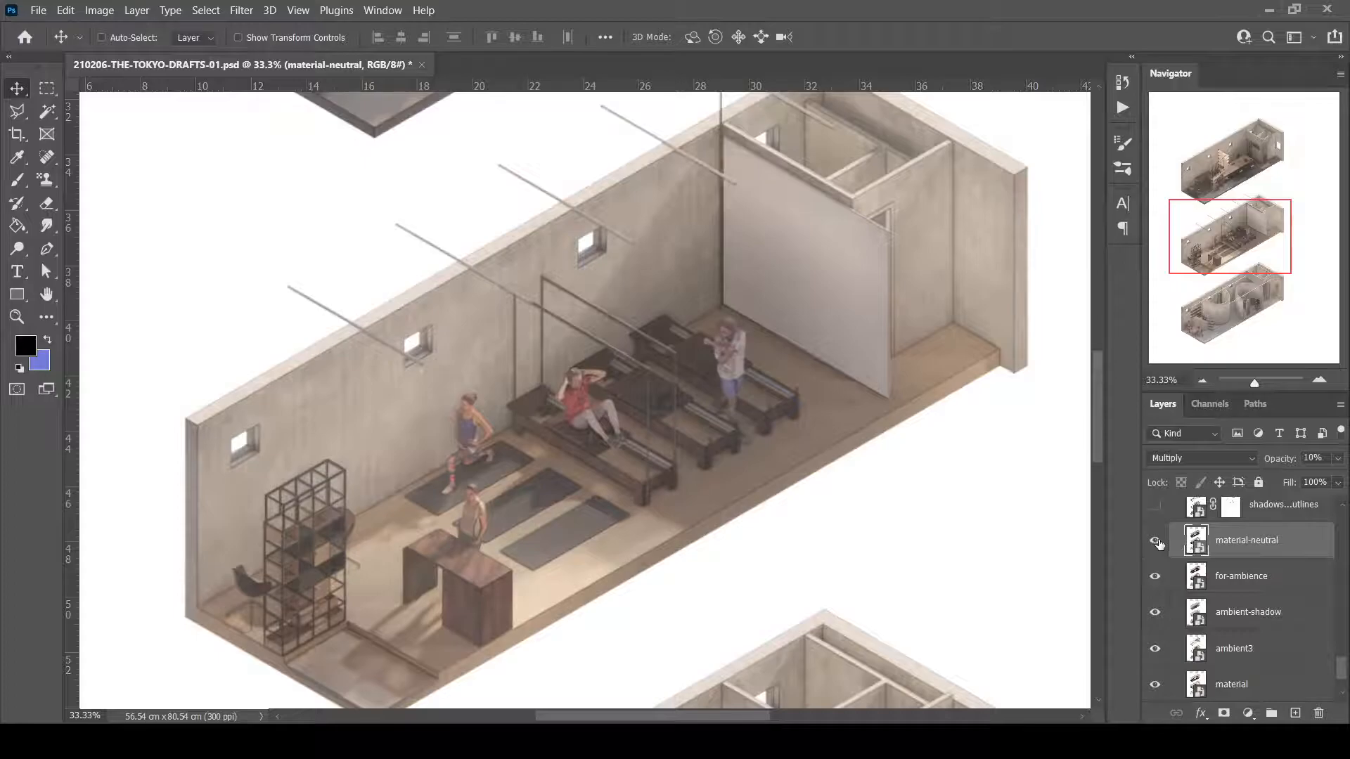
scroll(1181, 552, "up", 2)
left_click(1241, 583)
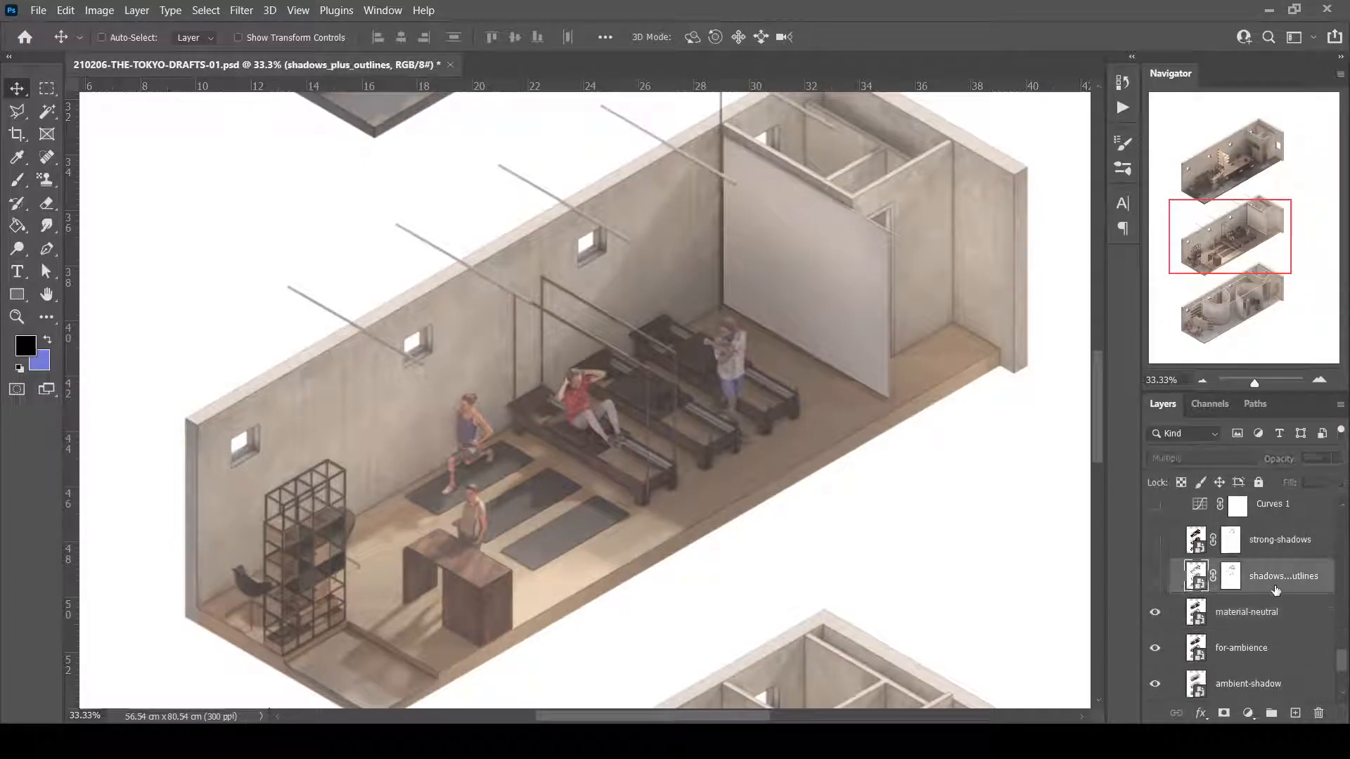
left_click(1154, 612)
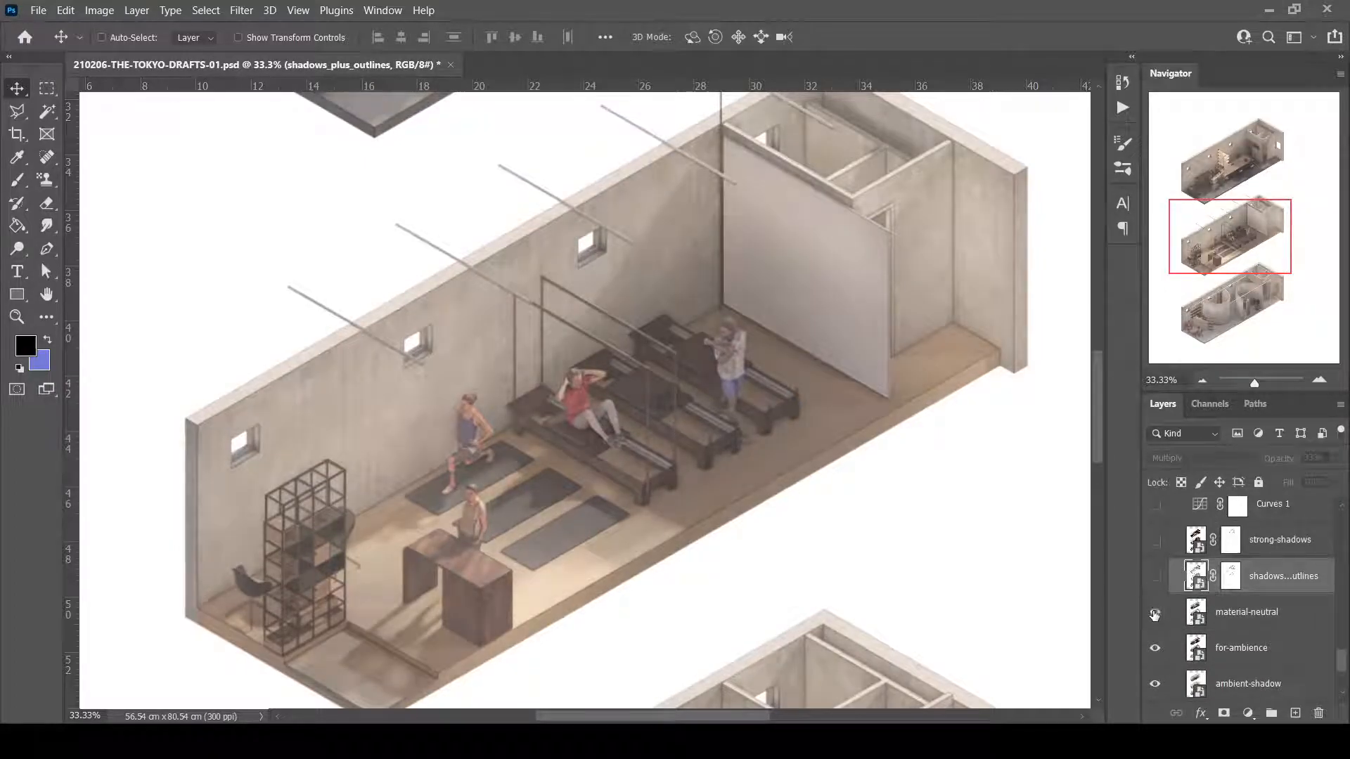
left_click(1154, 613)
left_click(1272, 612)
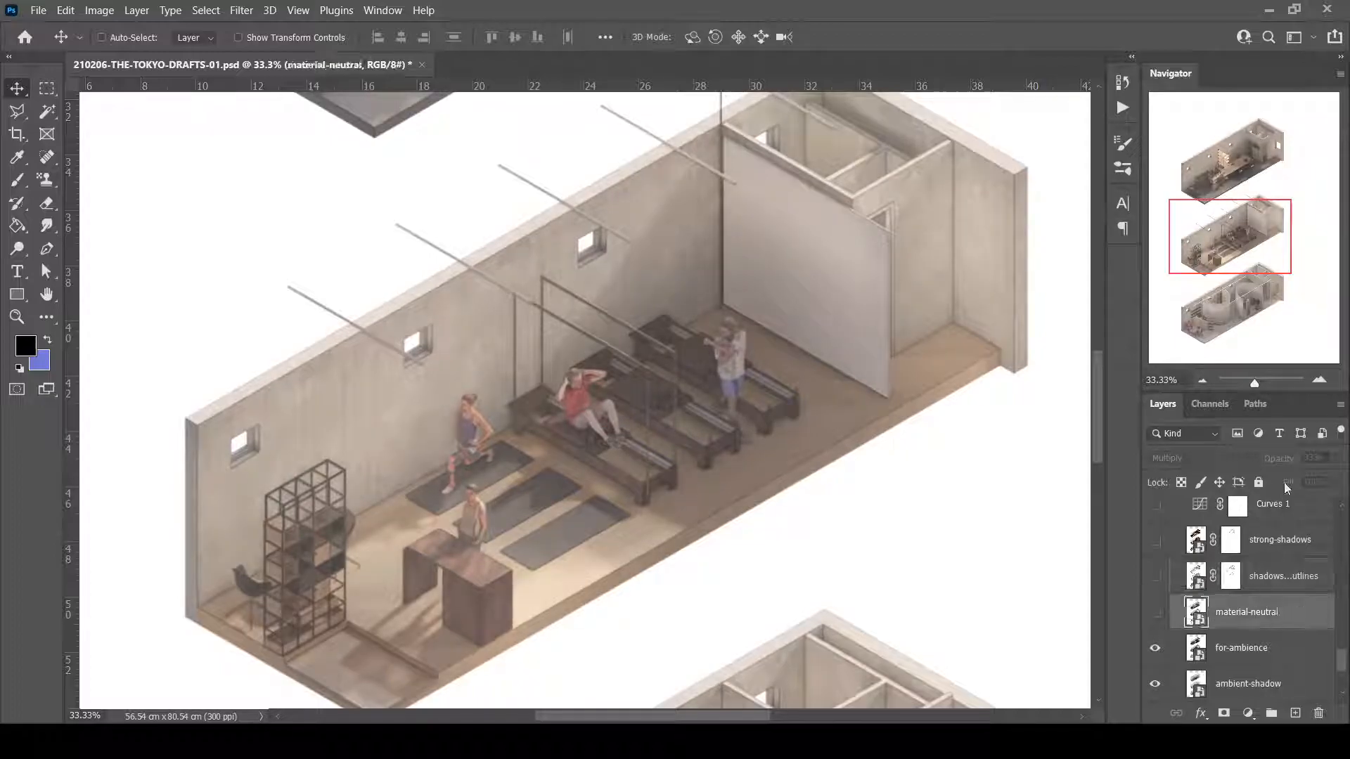
Set the for-ambience layer's opacity to 40% and delete the material-neutral layer.
left_click(1251, 647)
double_click(1310, 456)
type("40")
left_click(1242, 617)
key("Delete")
Show the shadows_plus_outlines layer and set it to 100% opacity with the Normal blend mode.
left_click(1154, 577)
left_click(1195, 577)
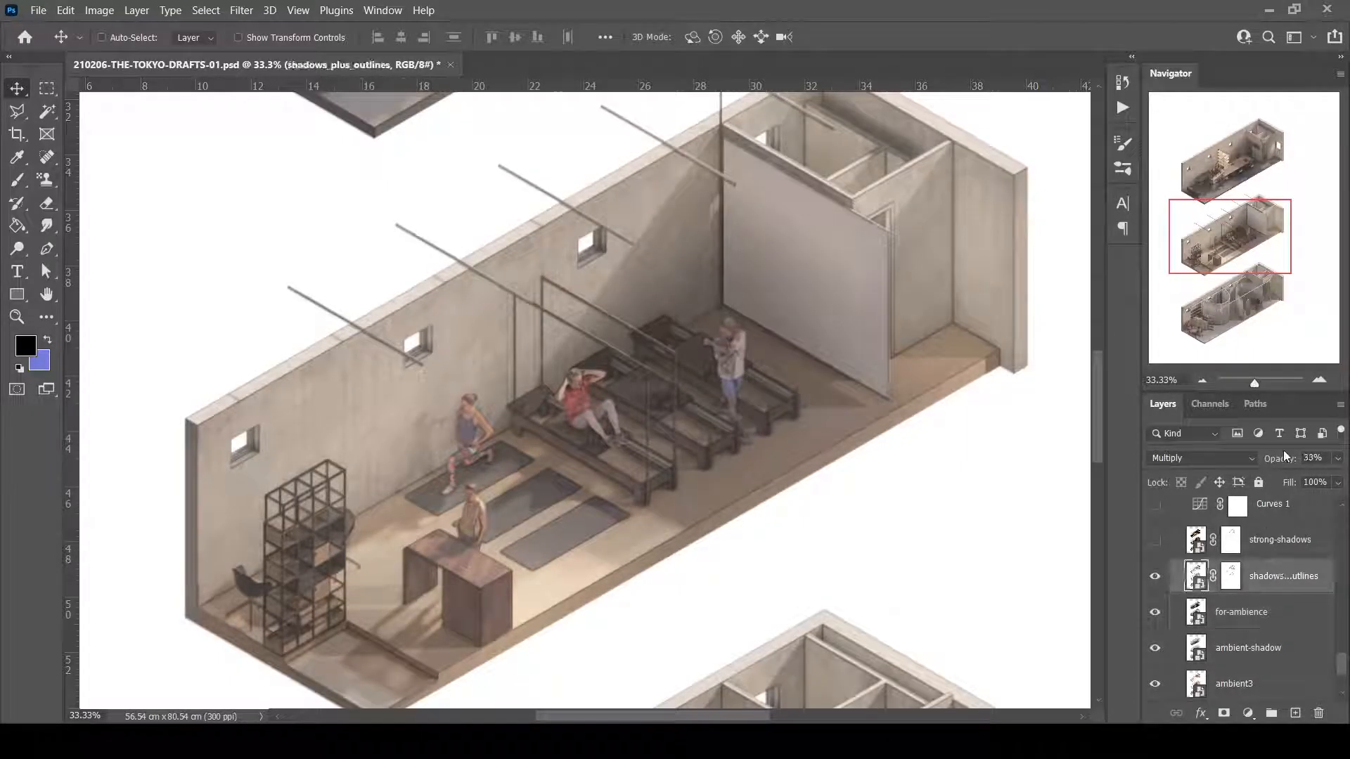
left_click(1183, 458)
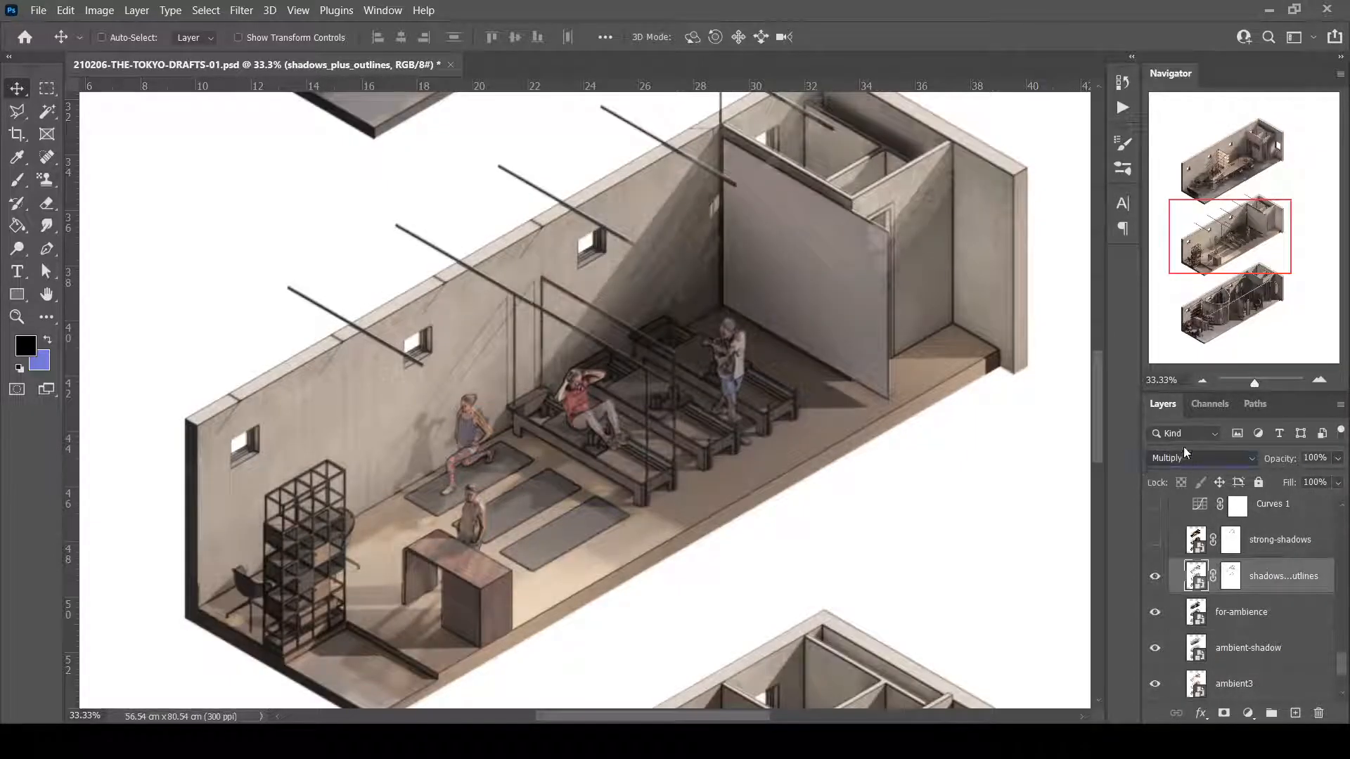
left_click(1179, 302)
Examine the shadows_plus_outlines render on the top and bottom floors, hiding and showing it to compare with the layers beneath.
left_click_drag(1218, 240, 1223, 162)
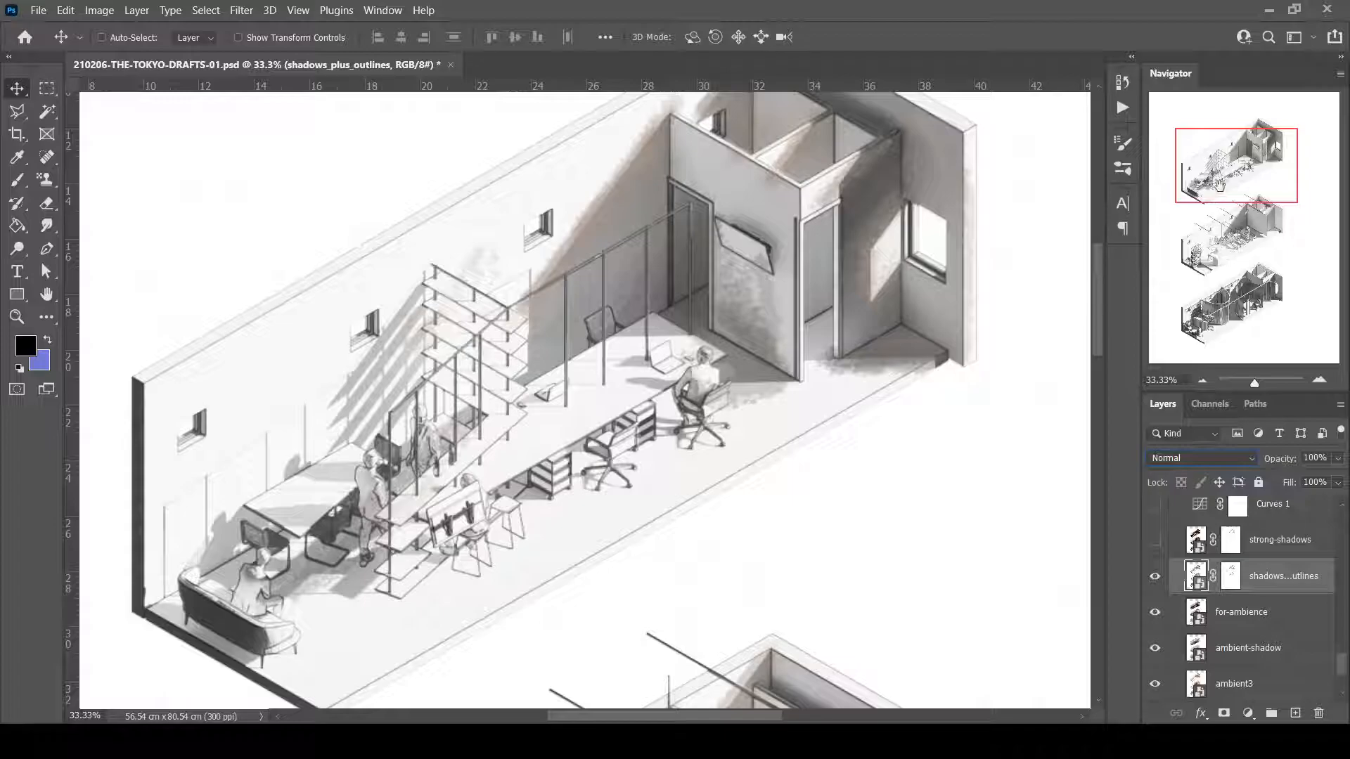
left_click_drag(1223, 180, 1226, 178)
left_click(1209, 359)
left_click_drag(1210, 360, 1225, 324)
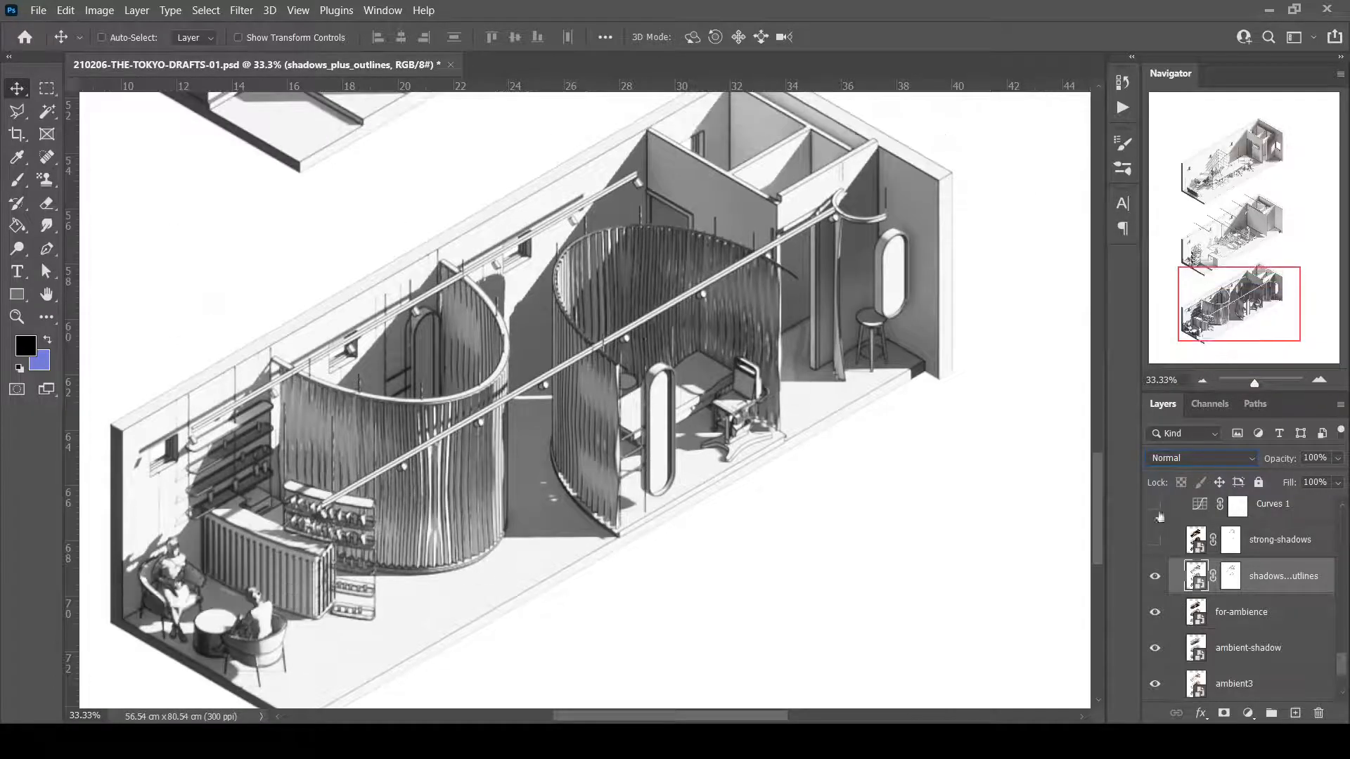
left_click(1155, 576)
left_click(1154, 576)
left_click_drag(1216, 320, 1200, 170)
left_click(1156, 578)
left_click(1156, 578)
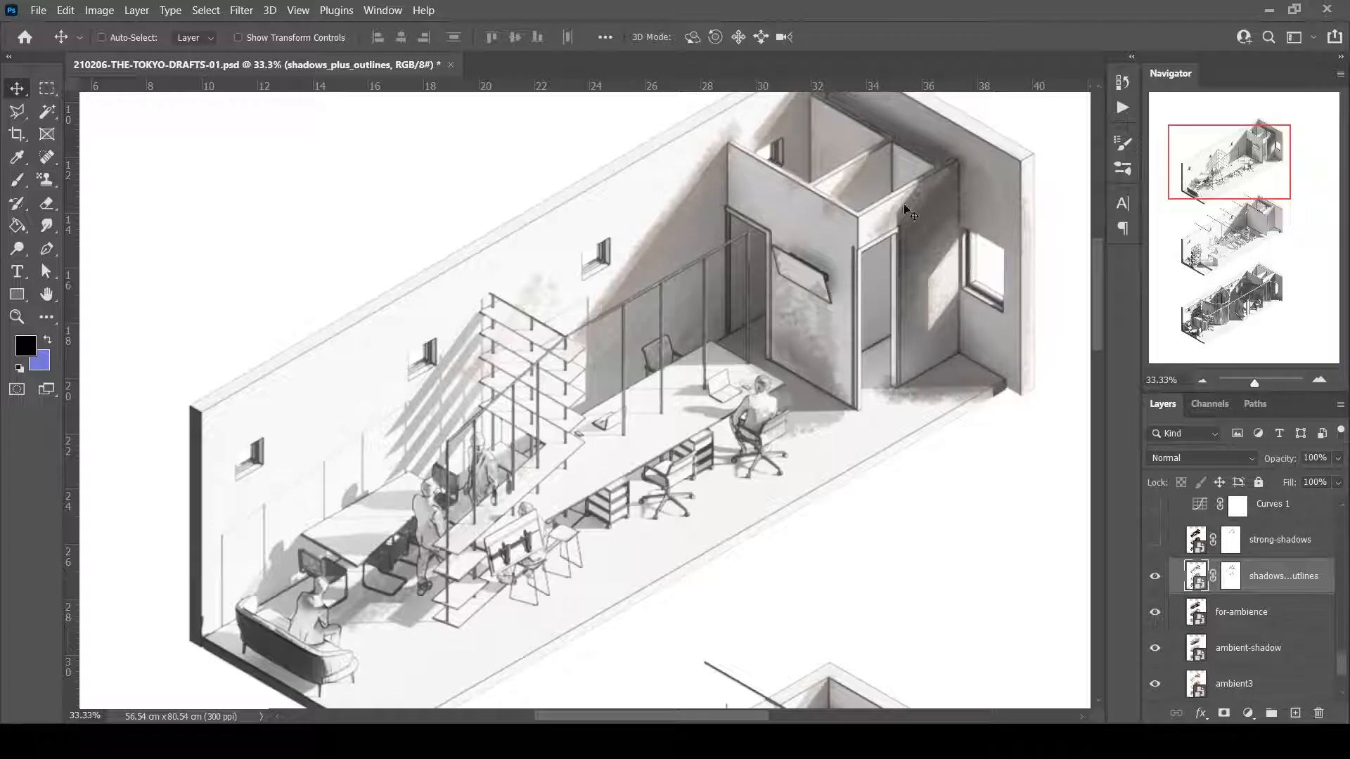
mouse_move(1250, 166)
left_mouse_down()
mouse_move(1263, 299)
mouse_move(1241, 184)
left_mouse_up()
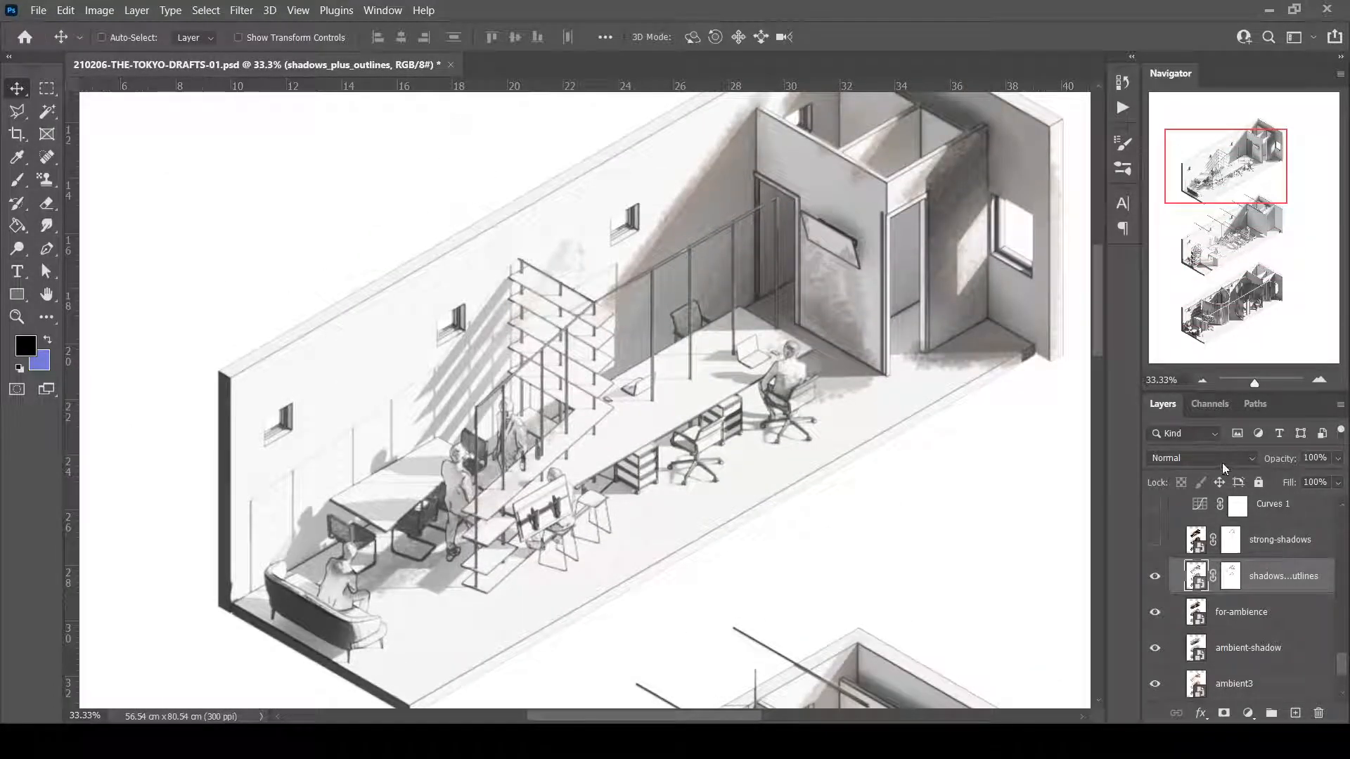
Set the shadows_plus_outlines layer's blend mode to Multiply and its opacity to 20%.
scroll(1222, 462, "down", 3)
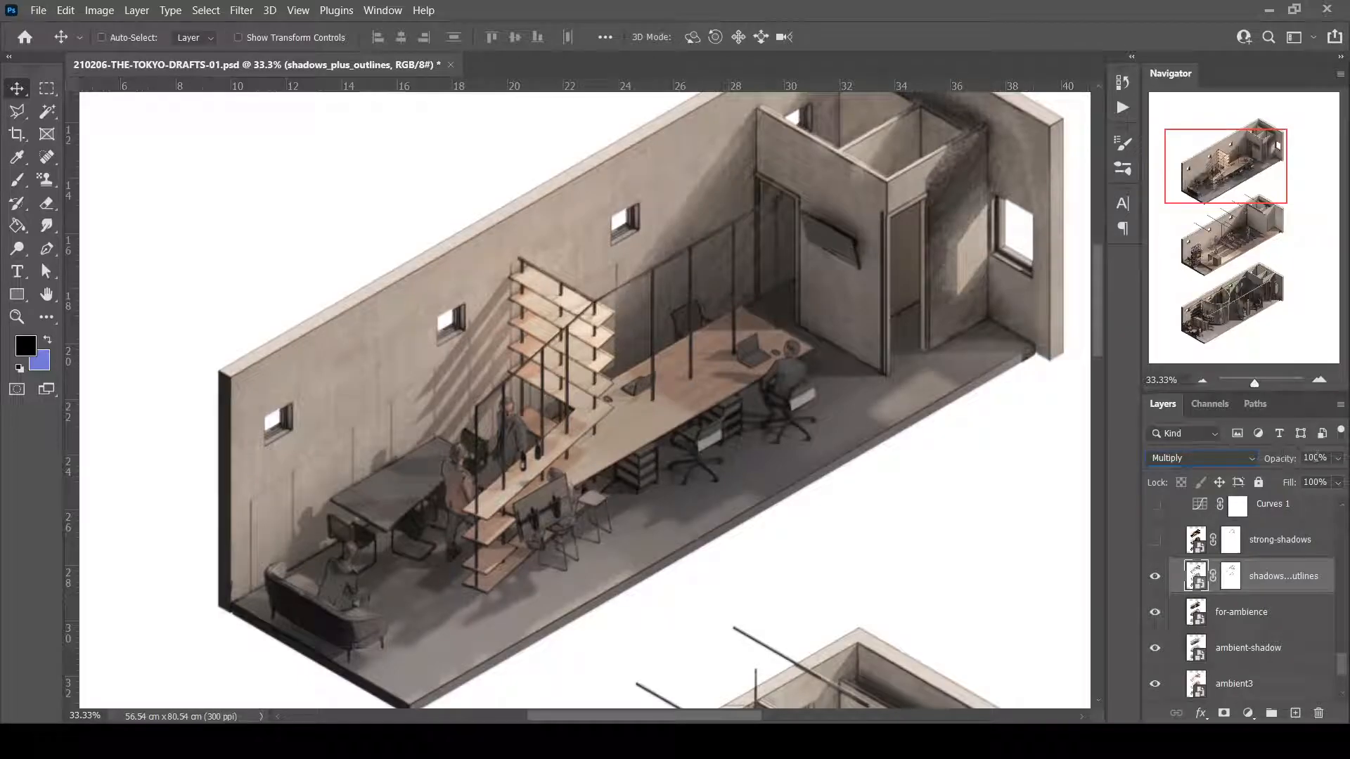
type("20")
key("Return")
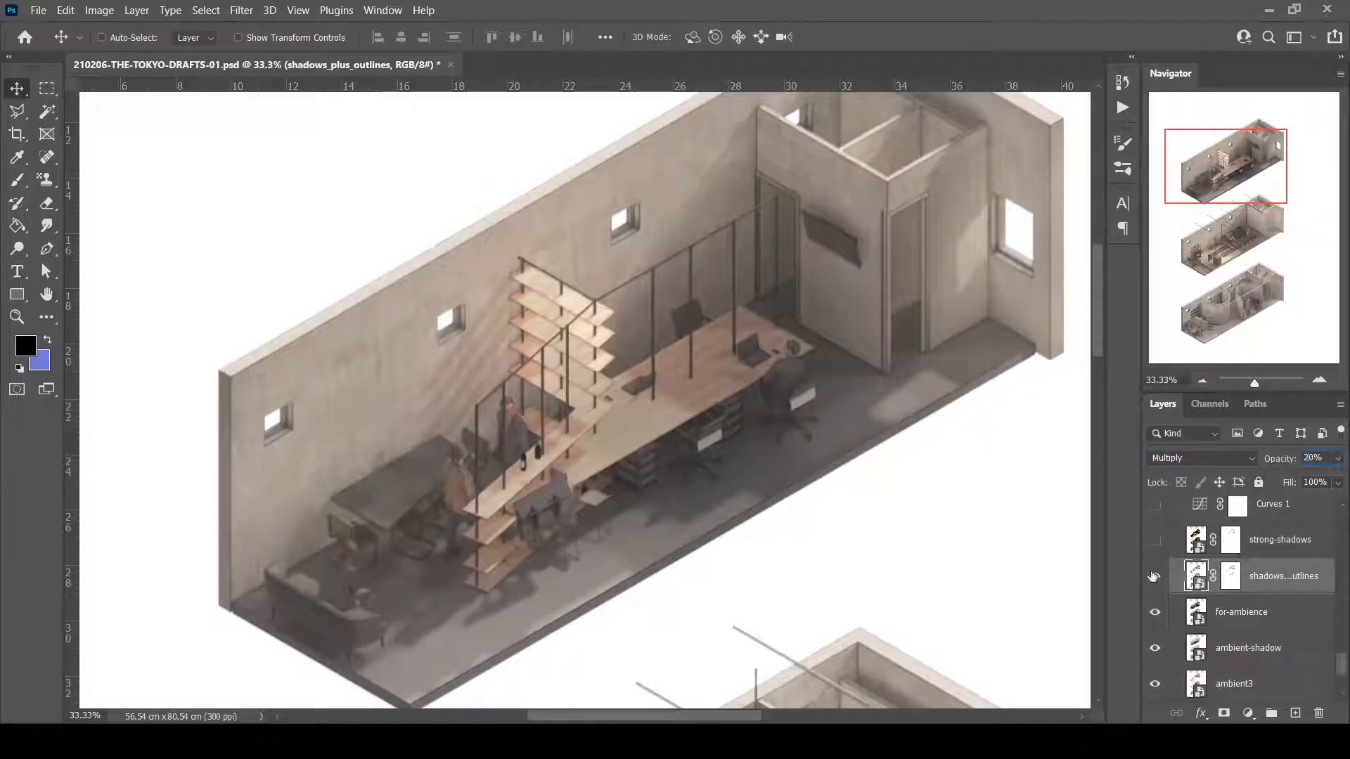
Show the strong-shadows layer and set it to the Normal blend mode at 100% opacity.
left_click(1272, 540)
left_click(1156, 540)
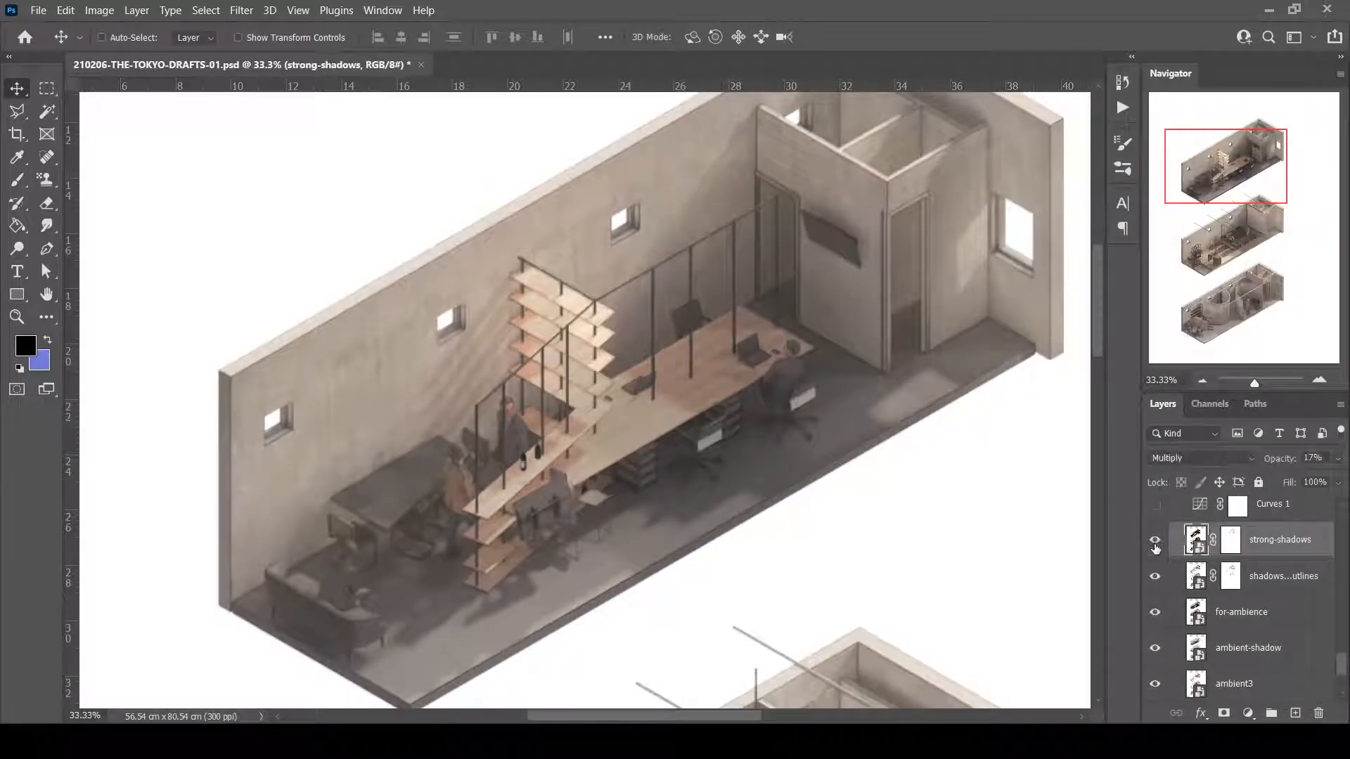
key("Up")
key("Up")
key("Up")
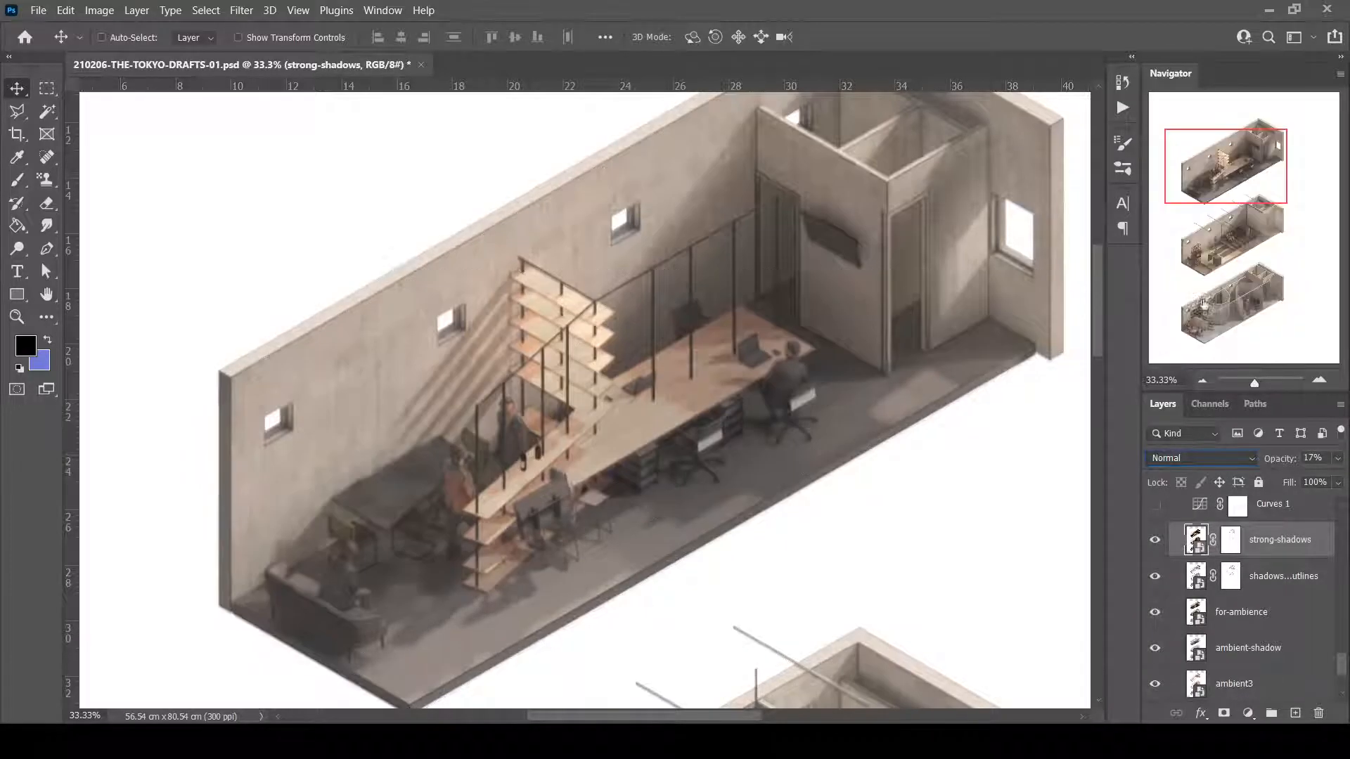
key("0")
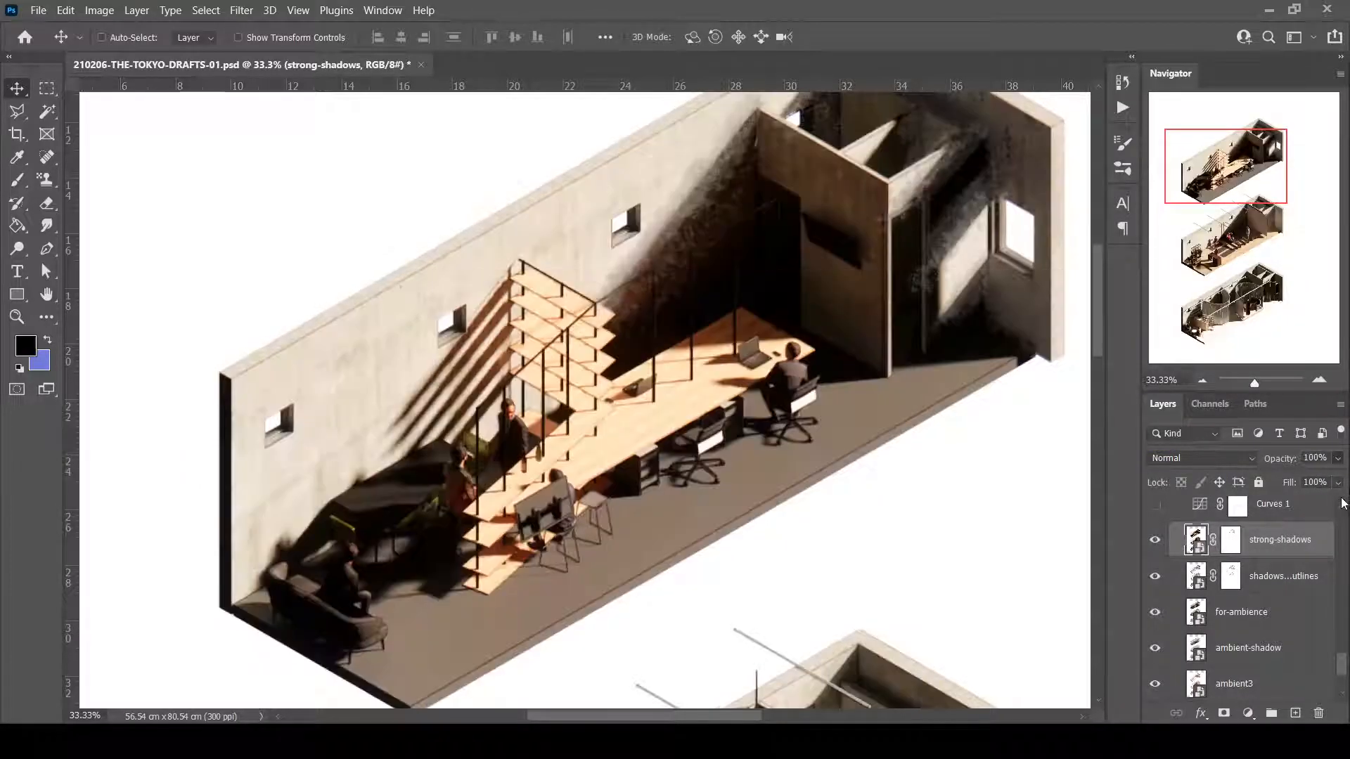
Set the strong-shadows layer's blend mode to Multiply and its opacity to 17%.
key("Down")
key("Down")
key("Down")
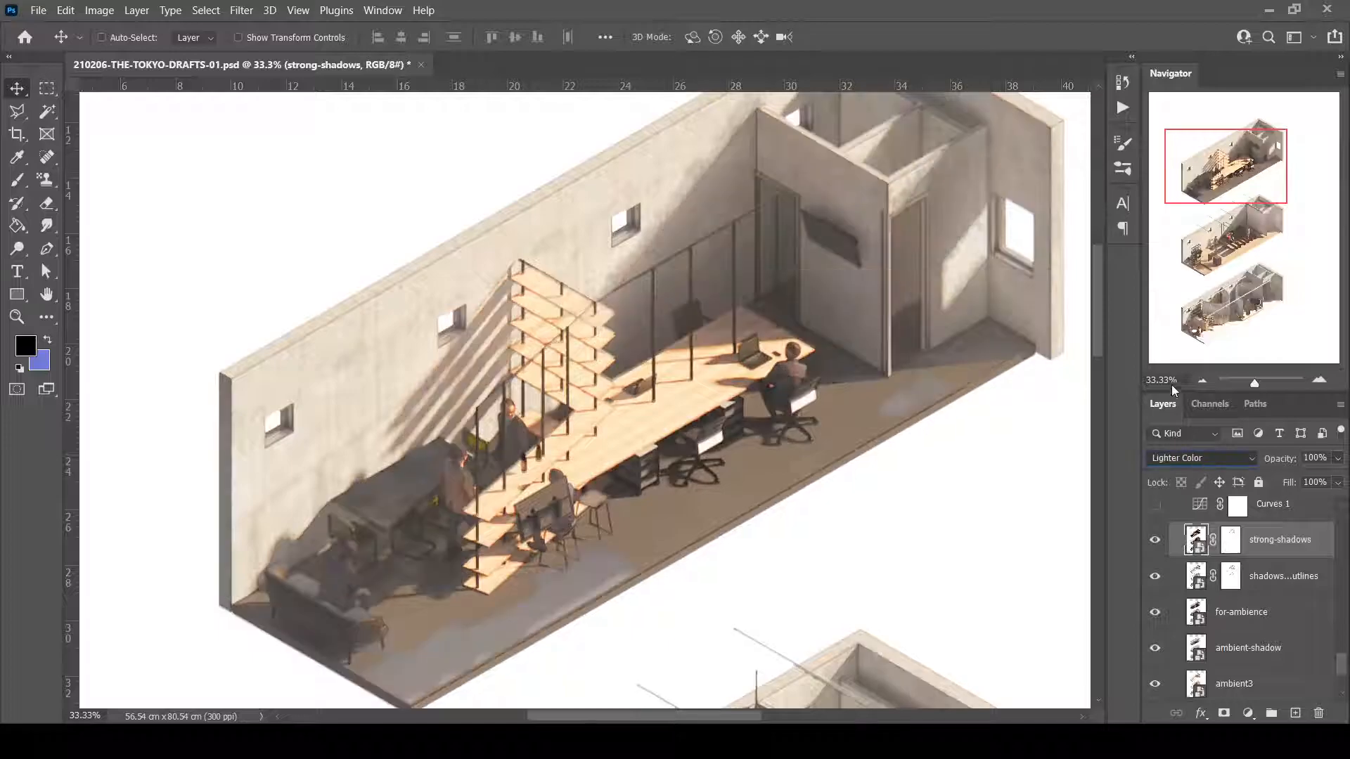
left_click_drag(1321, 456, 1245, 468)
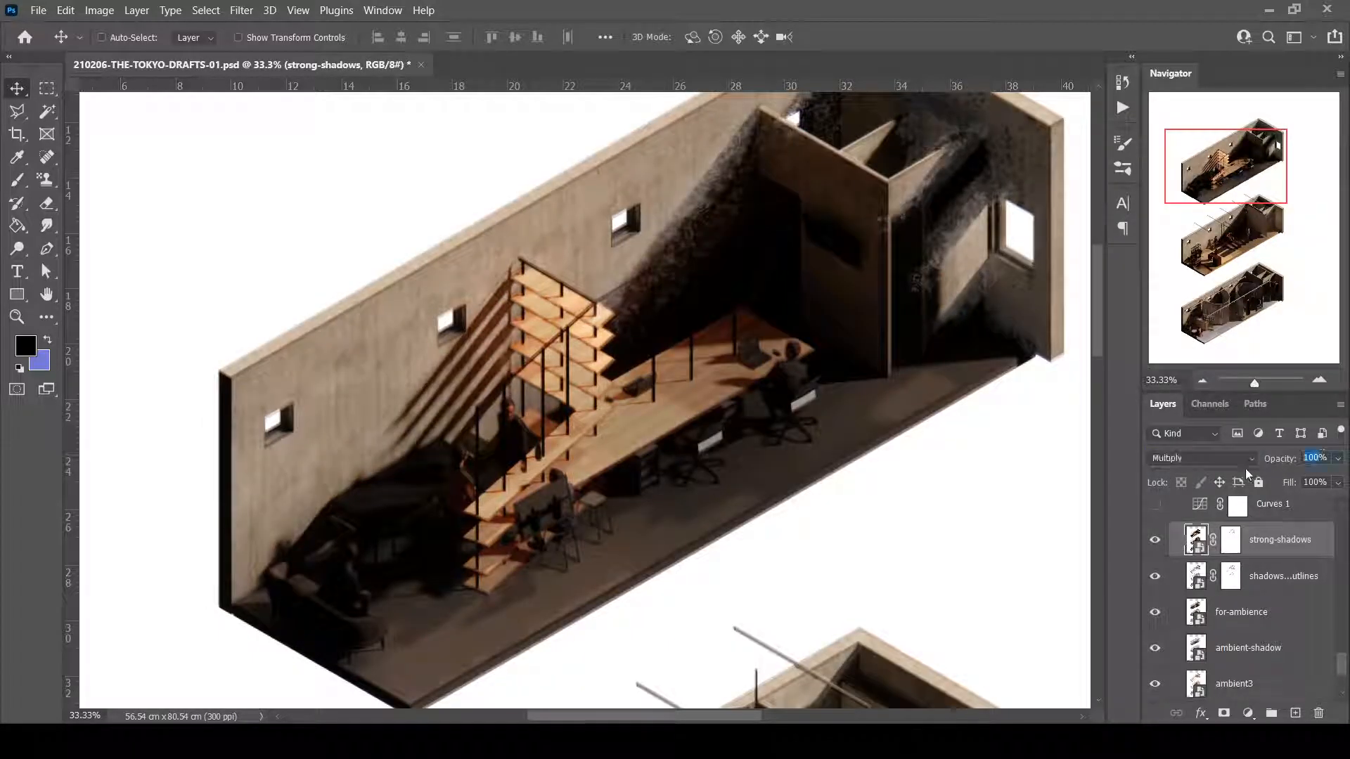
type("17")
key("Return")
Show the Curves 1 adjustment layer and compare the top floor with and without it.
left_click(1271, 503)
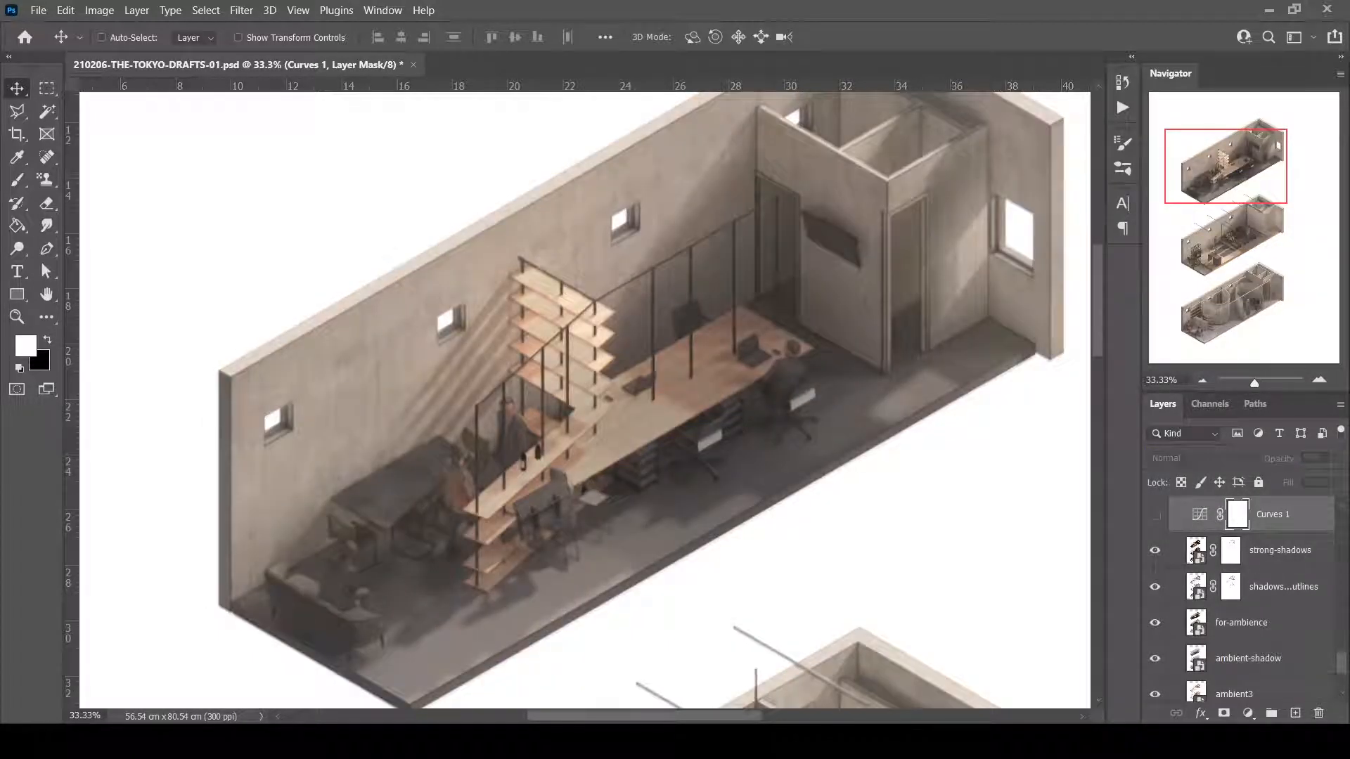
scroll(1344, 661, "up", 3)
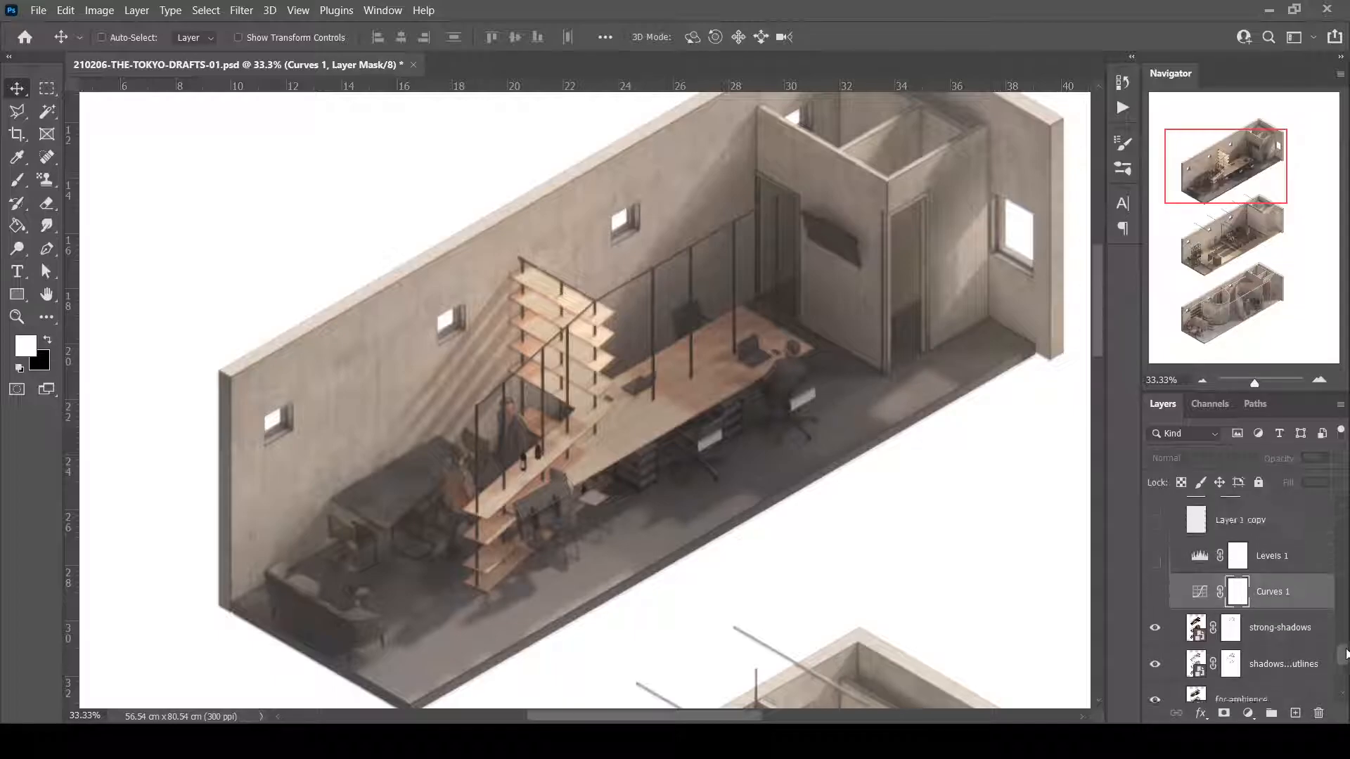
left_click(1154, 599)
left_click(1154, 601)
left_click(1155, 601)
Review the Curves-adjusted illustration across all three floors and look through the render layers beneath the adjustment.
left_click_drag(1259, 177, 1269, 275)
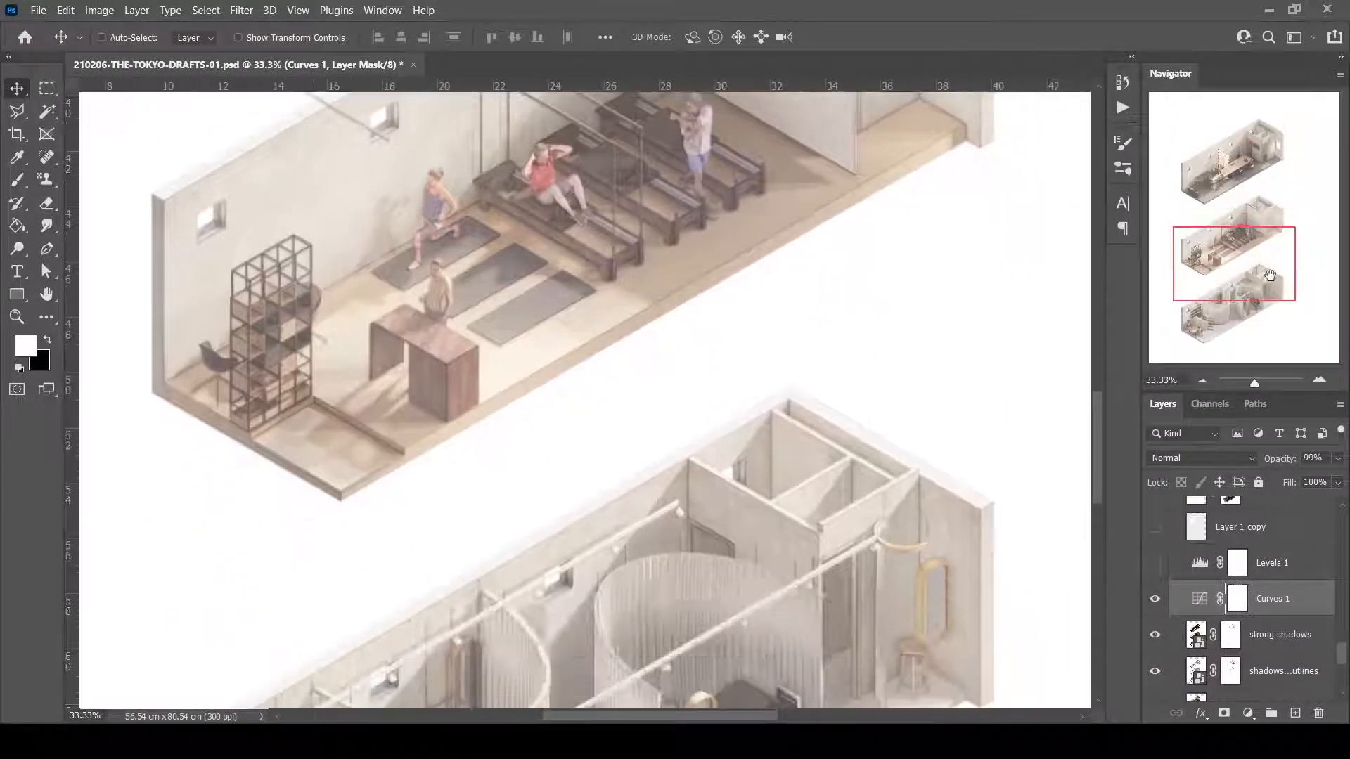
key("ctrl+minus")
key("ctrl+minus")
key("ctrl+minus")
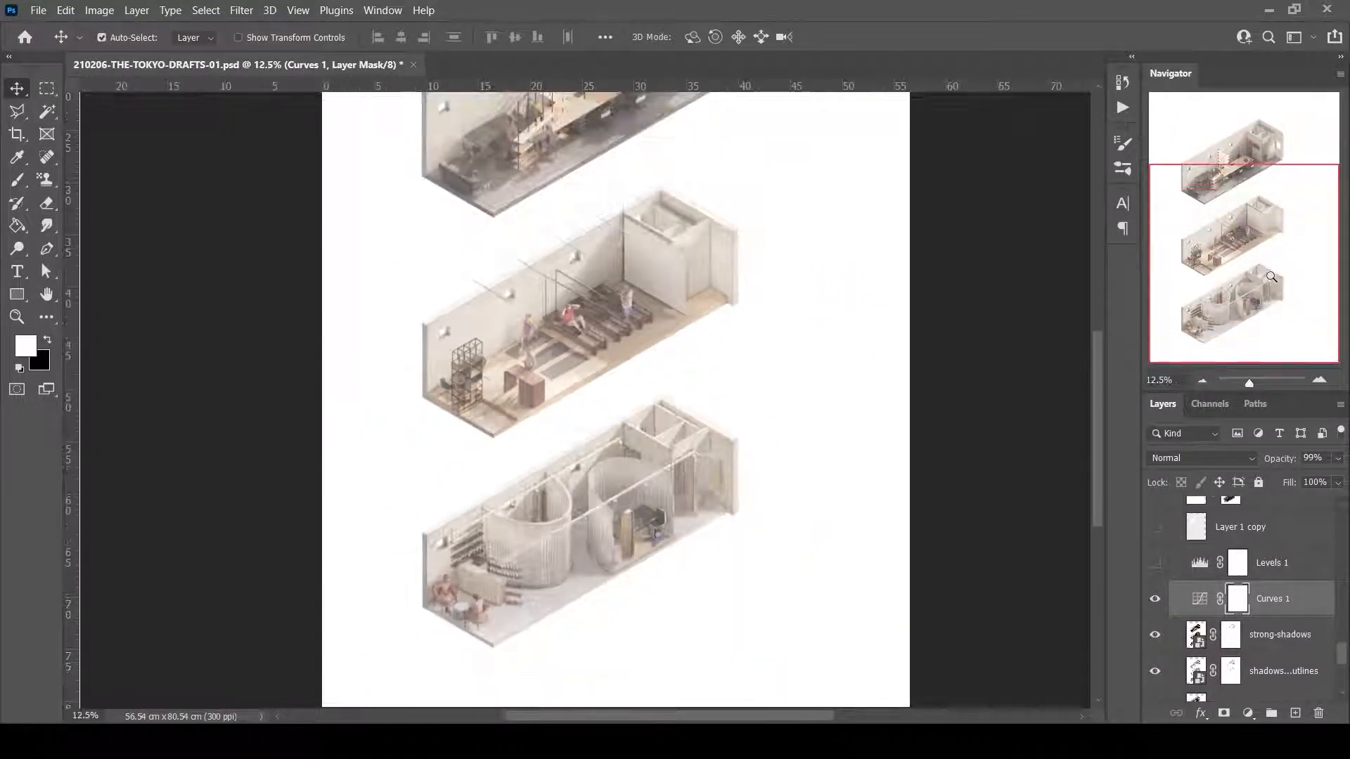
left_click_drag(1229, 227, 1233, 190)
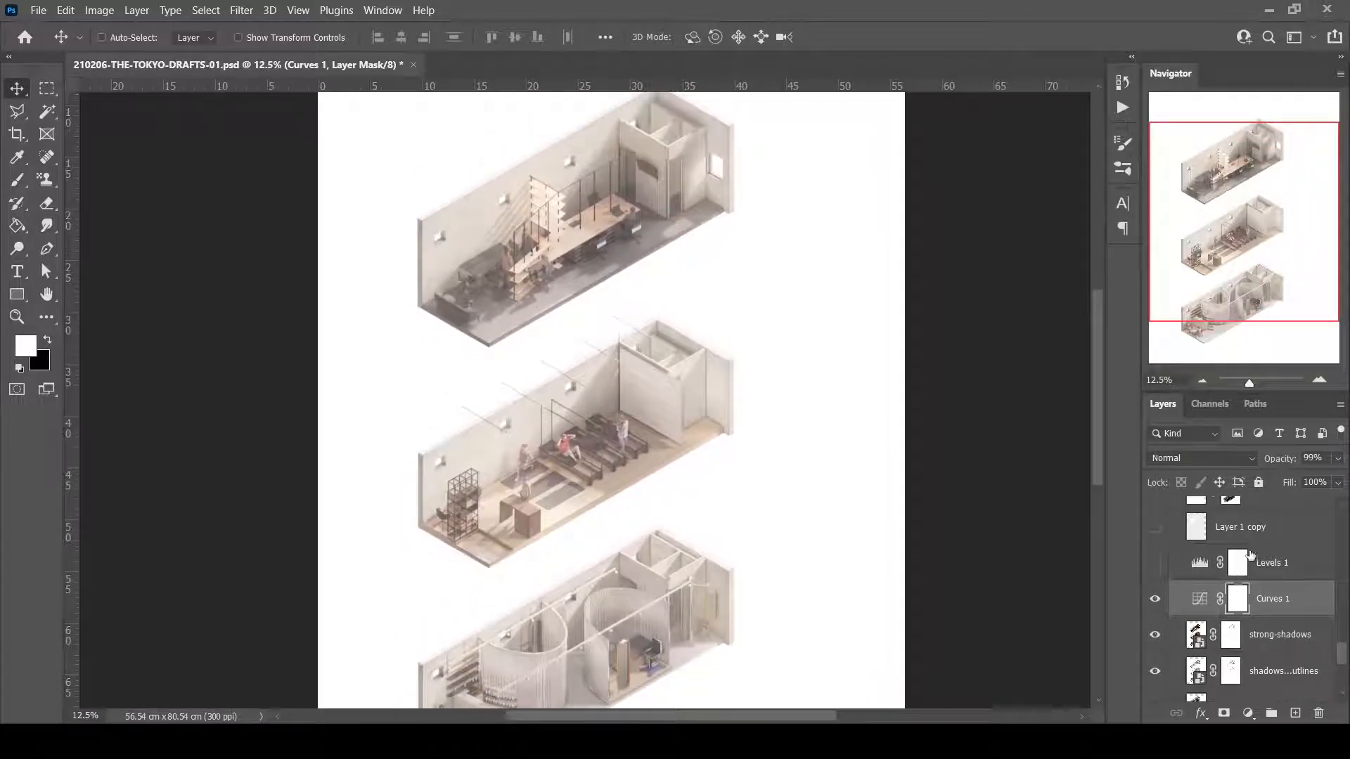
scroll(1202, 645, "down", 5)
scroll(1241, 609, "up", 3)
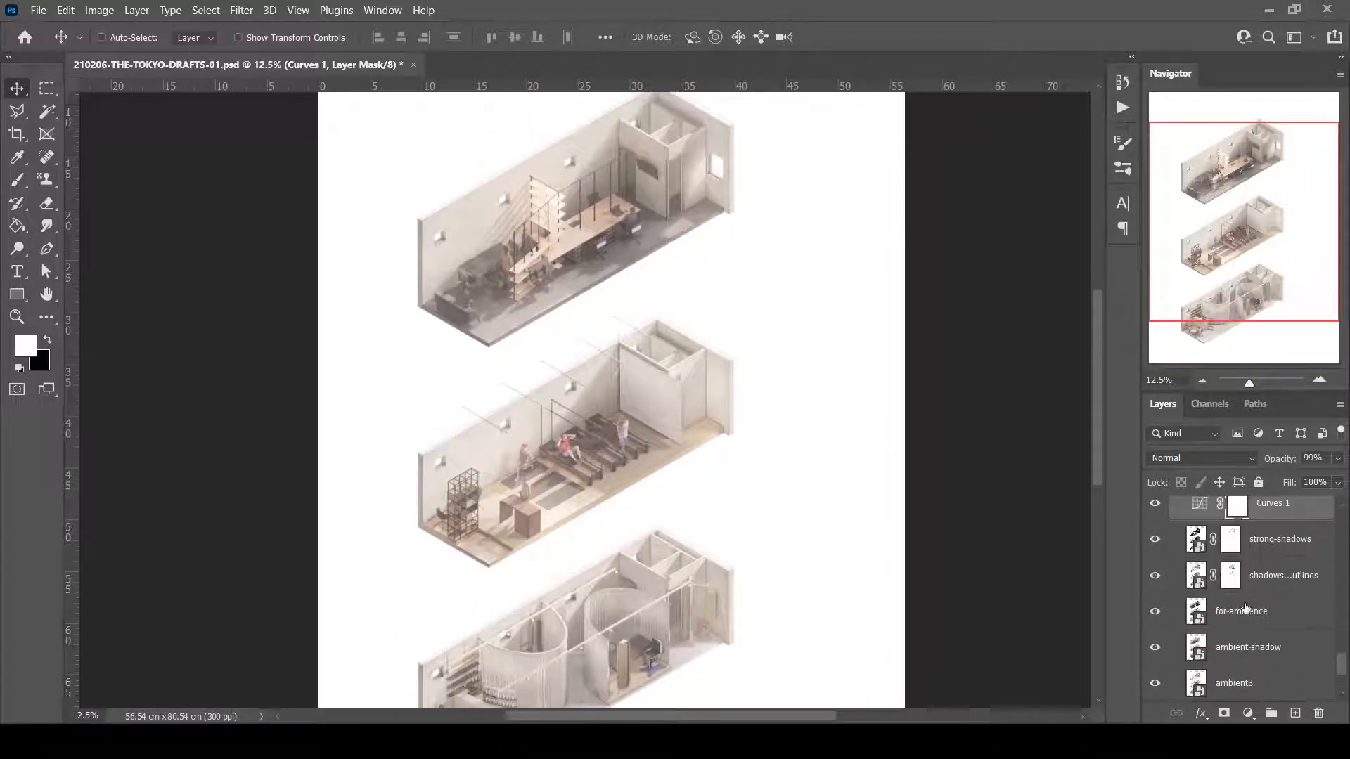
scroll(853, 581, "down", 3)
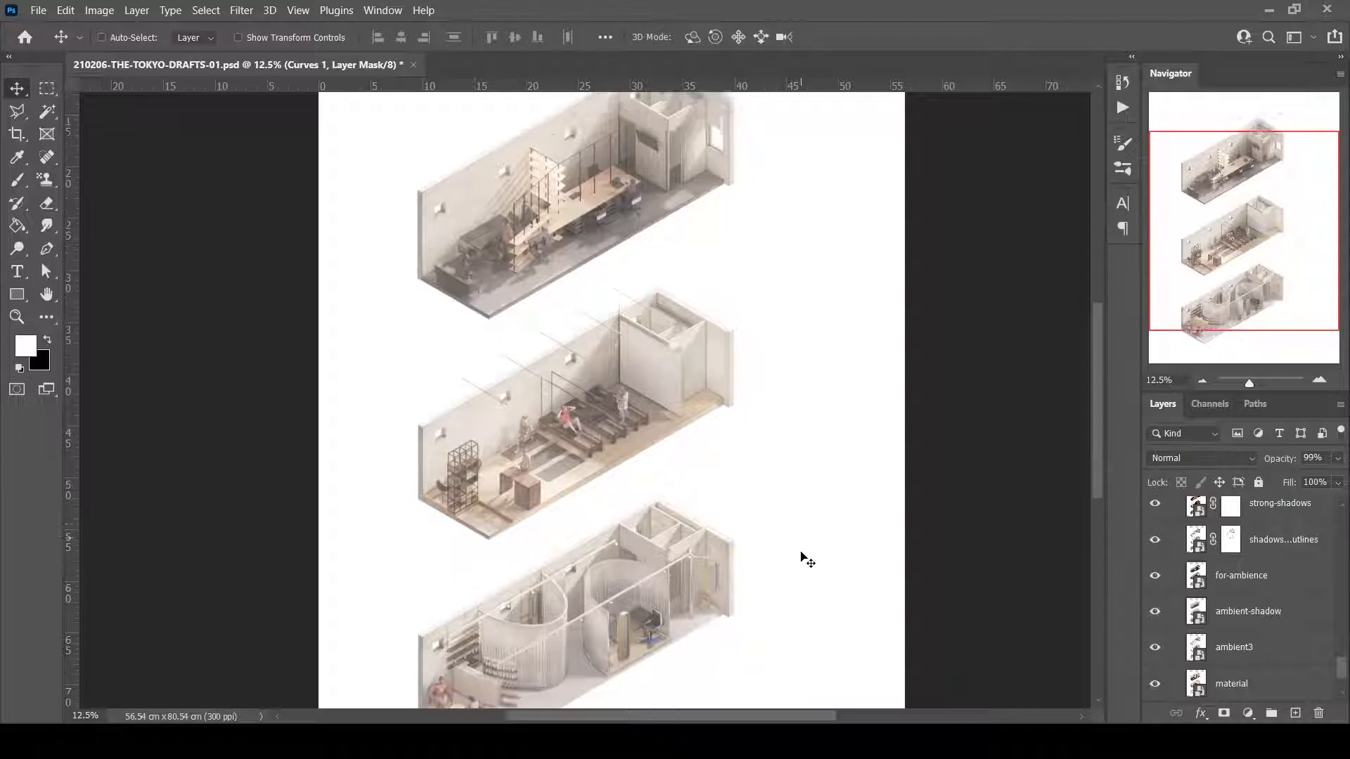
scroll(1186, 578, "up", 1)
Set the strong-shadows layer to 100% opacity in Normal mode and compare it with and without the Curves 1 adjustment.
left_click(1186, 578)
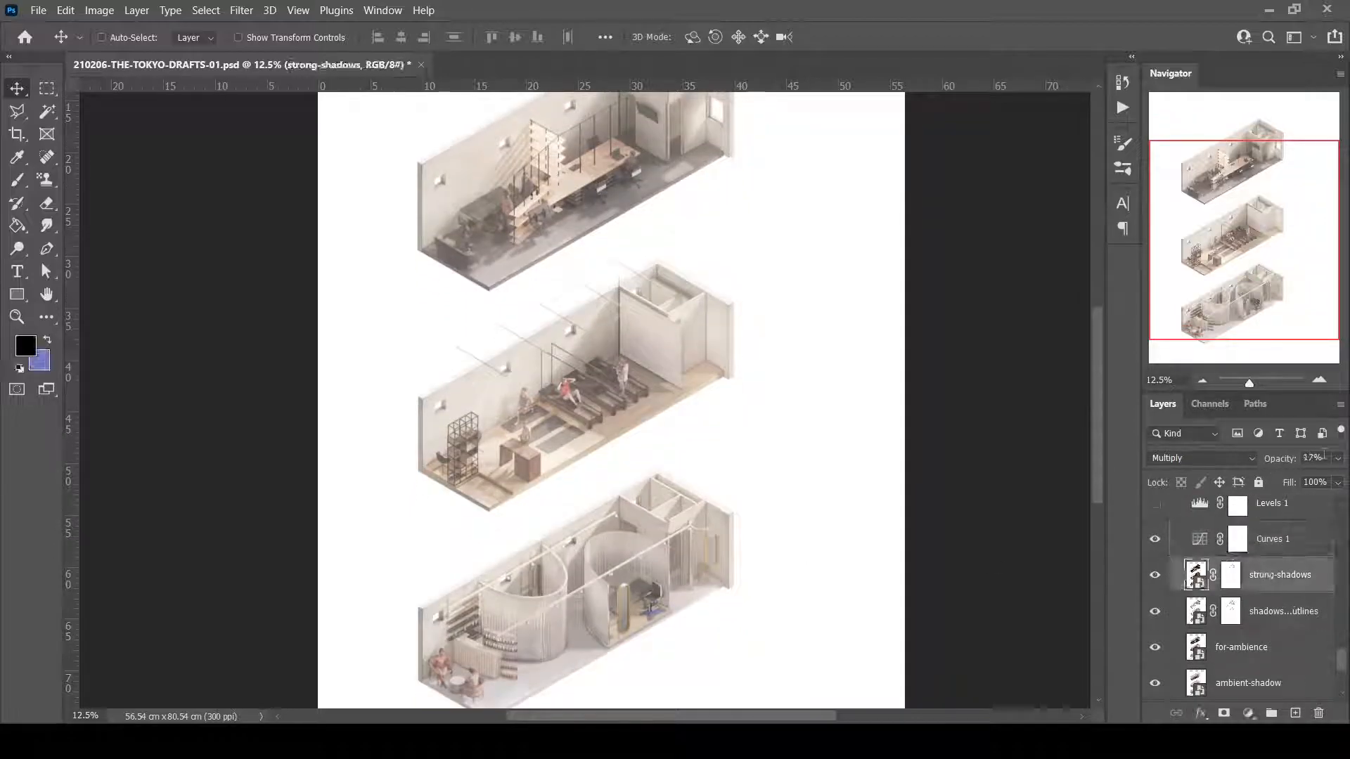
key("0")
left_click(1220, 457)
left_click(1178, 295)
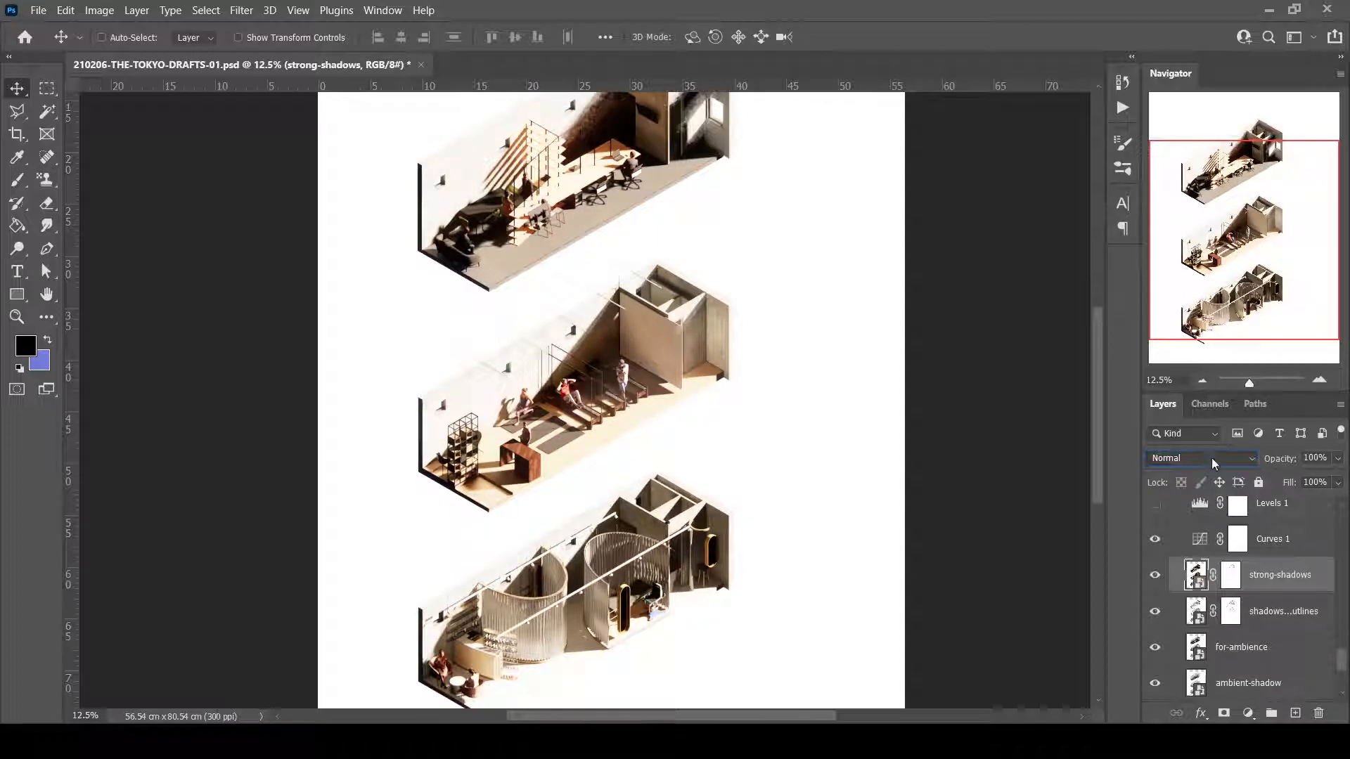
left_click(1154, 539)
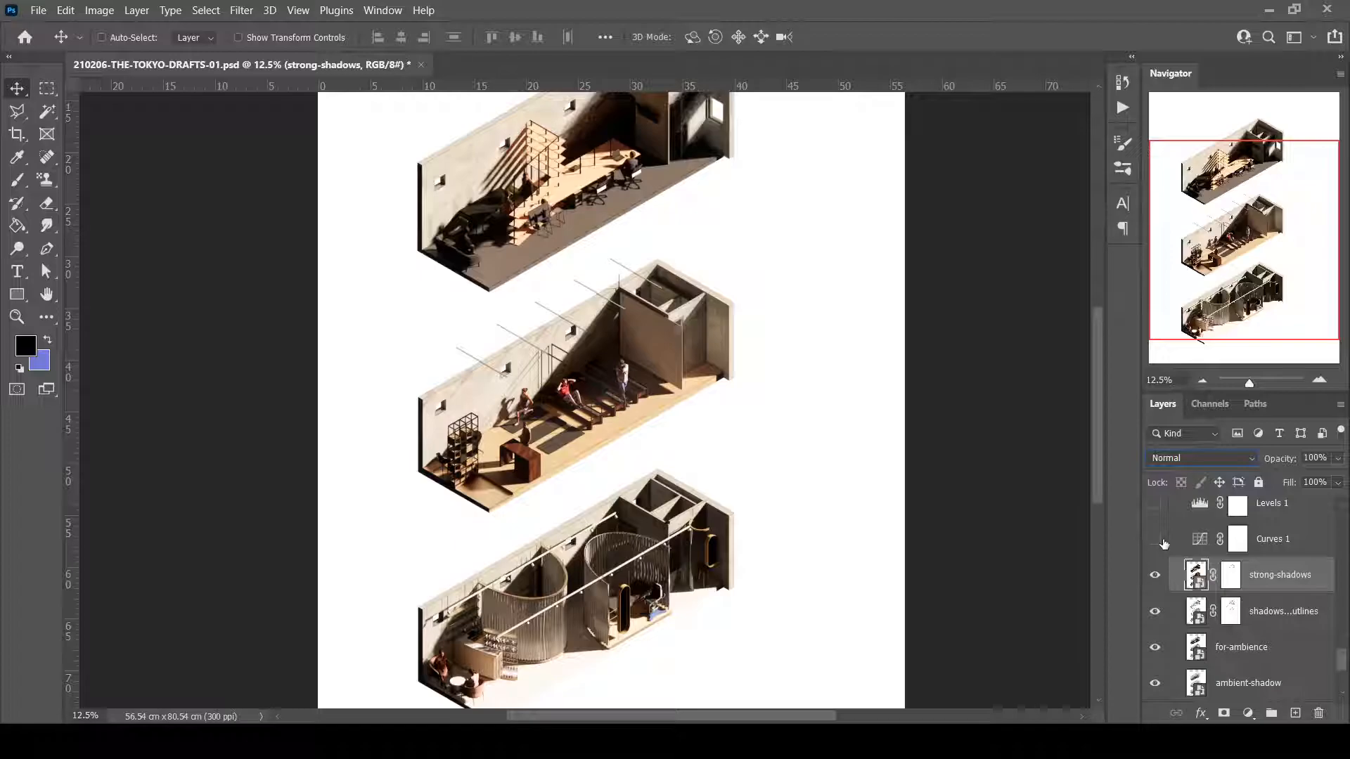
left_click(1154, 539)
Return the strong-shadows layer to 17% opacity with the Multiply blend mode.
left_click_drag(1327, 458, 1242, 457)
type("17")
left_click(1230, 458)
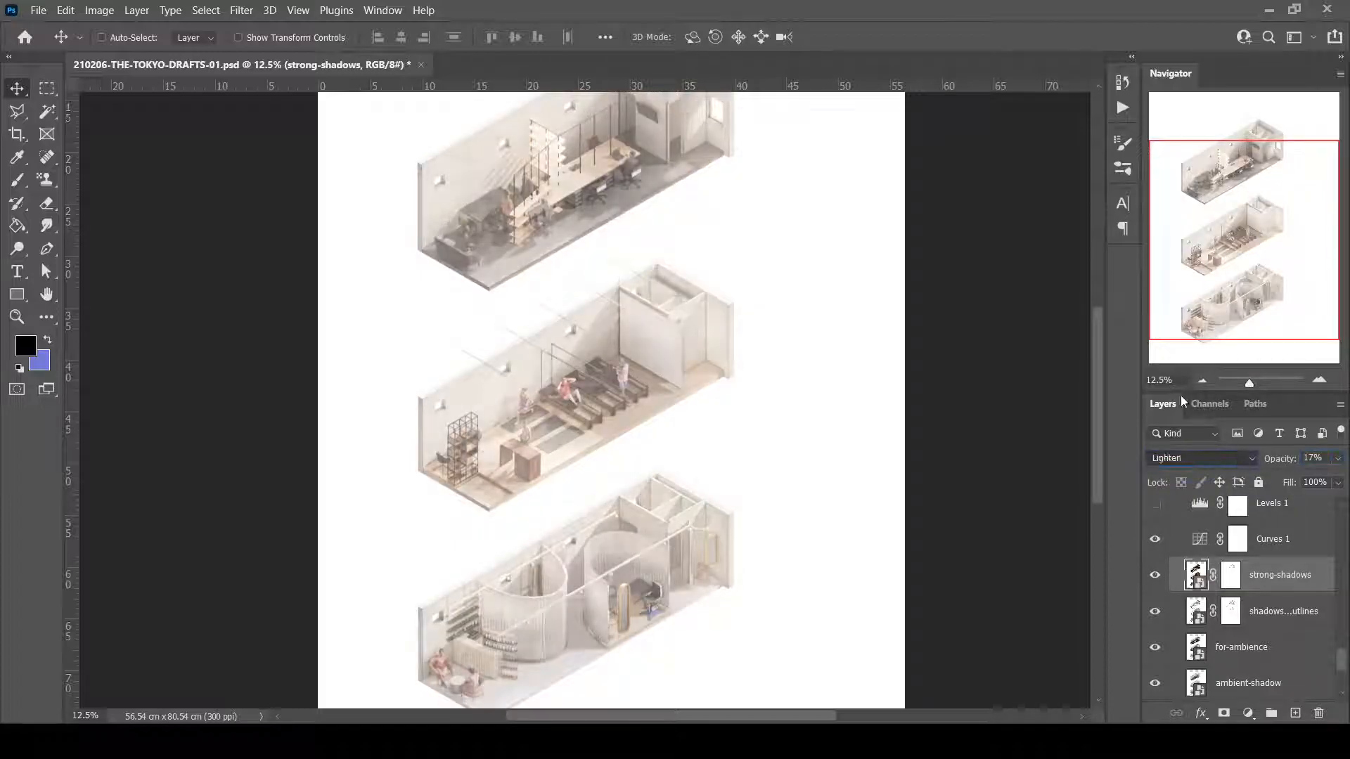
Hide the render layers one by one, from strong-shadows down to ambient2, to see what each contributes.
left_click(1154, 575)
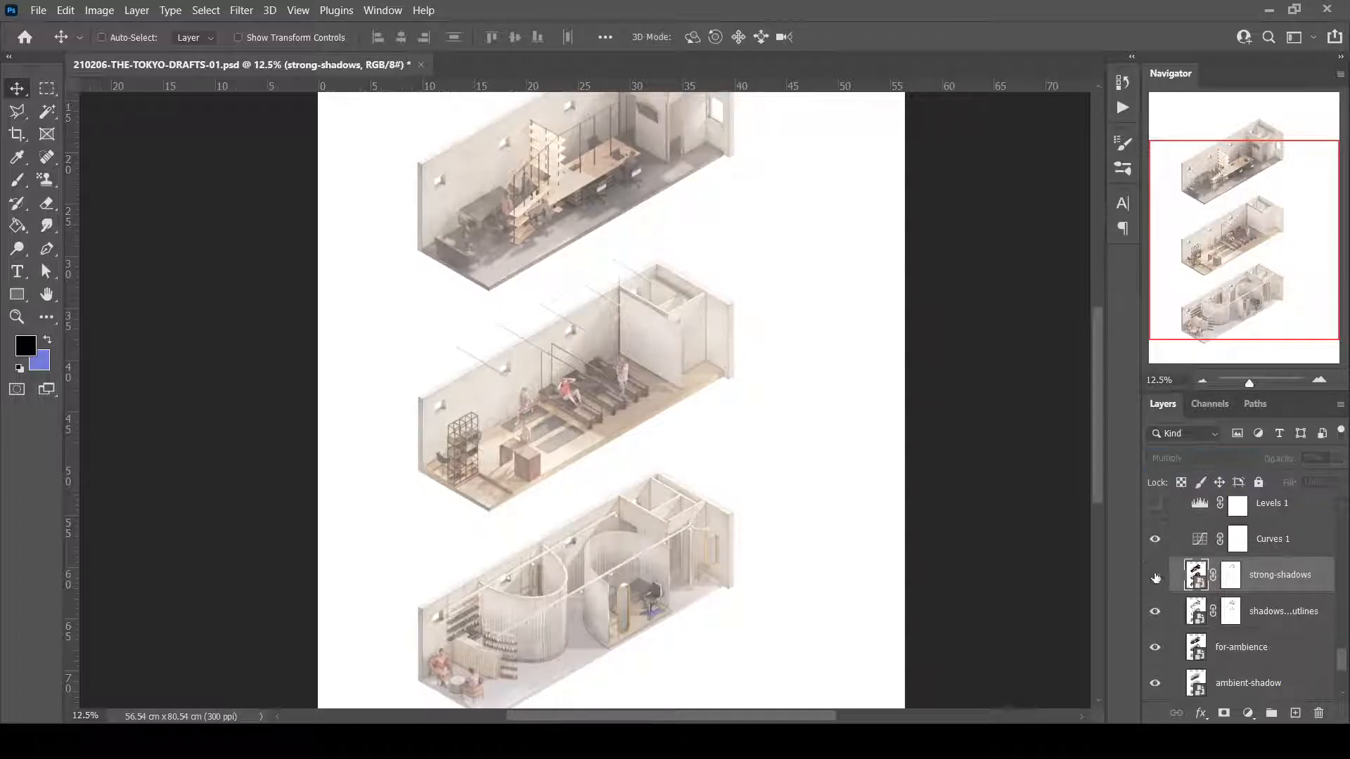
left_click(1155, 608)
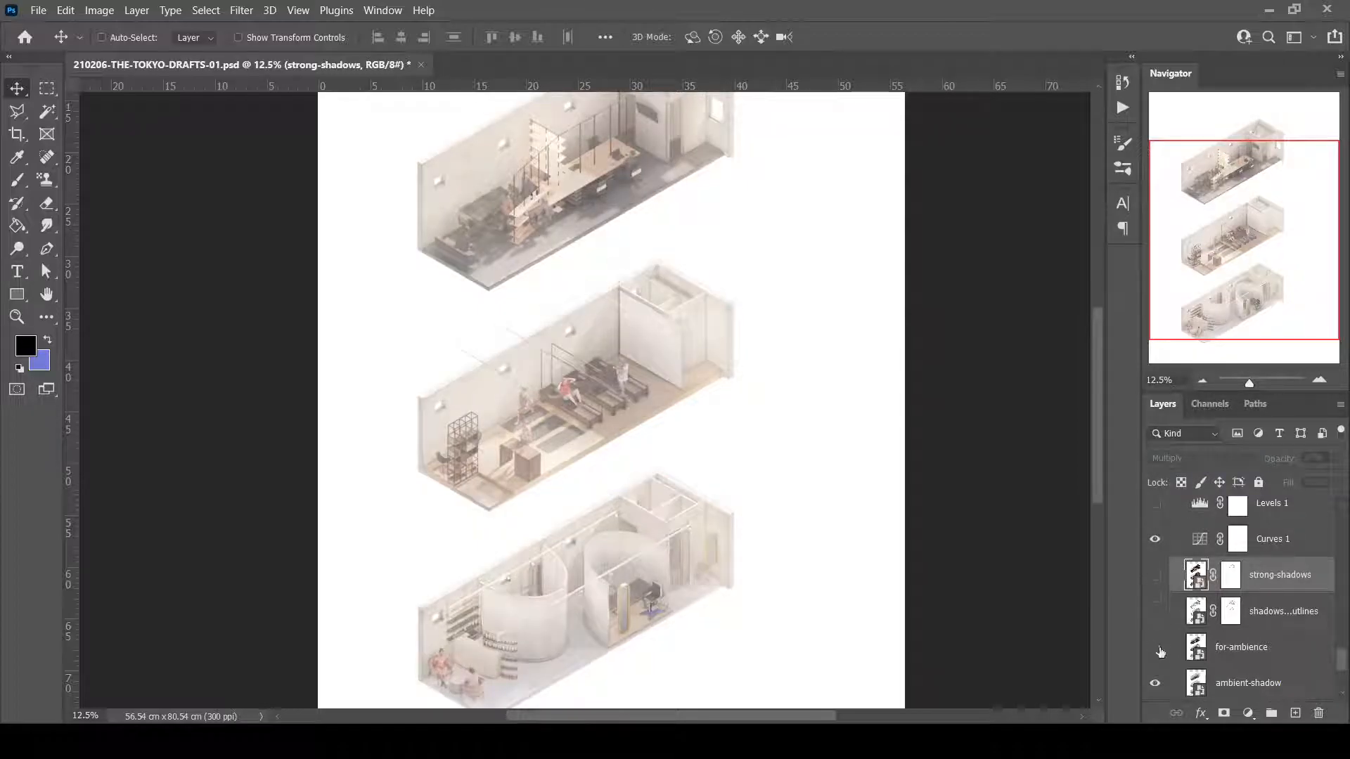
scroll(1158, 650, "down", 1)
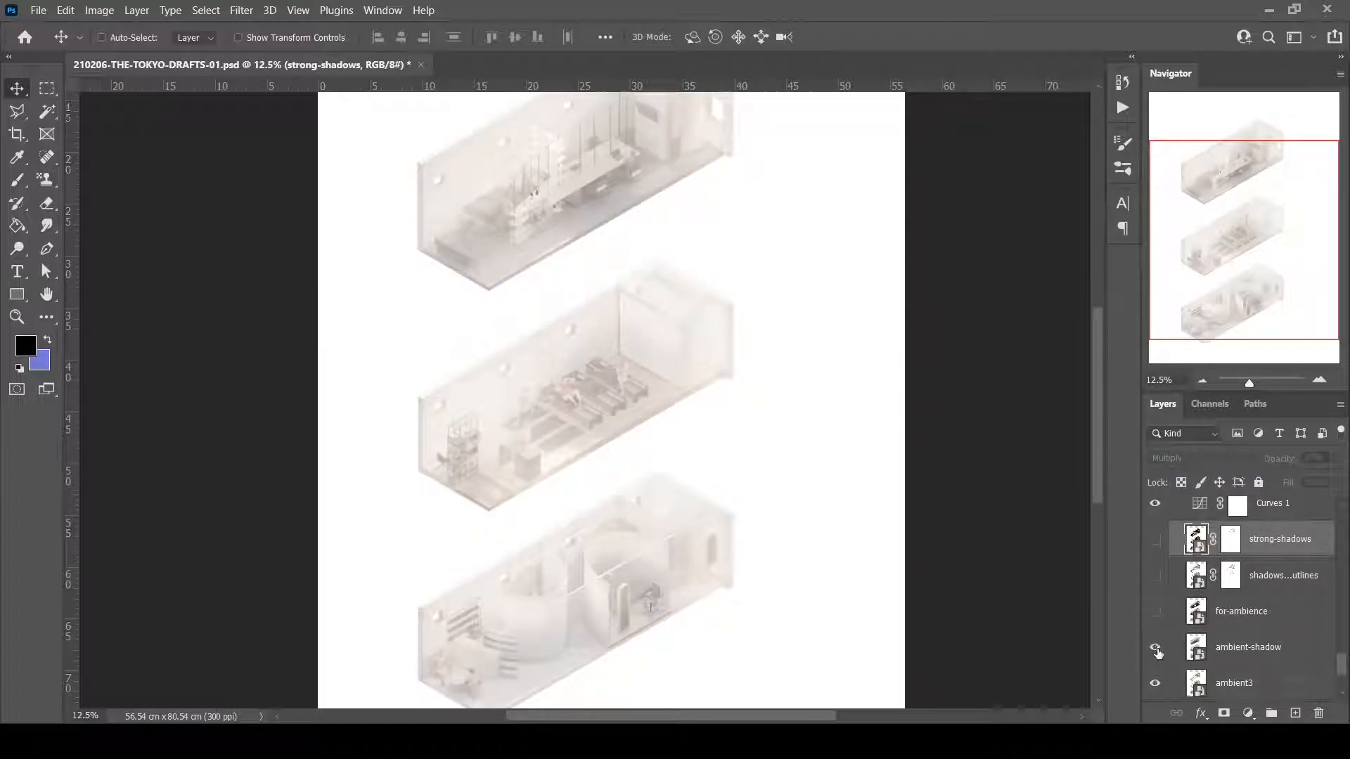
left_click(1155, 647)
scroll(1156, 648, "down", 1)
left_click(1155, 646)
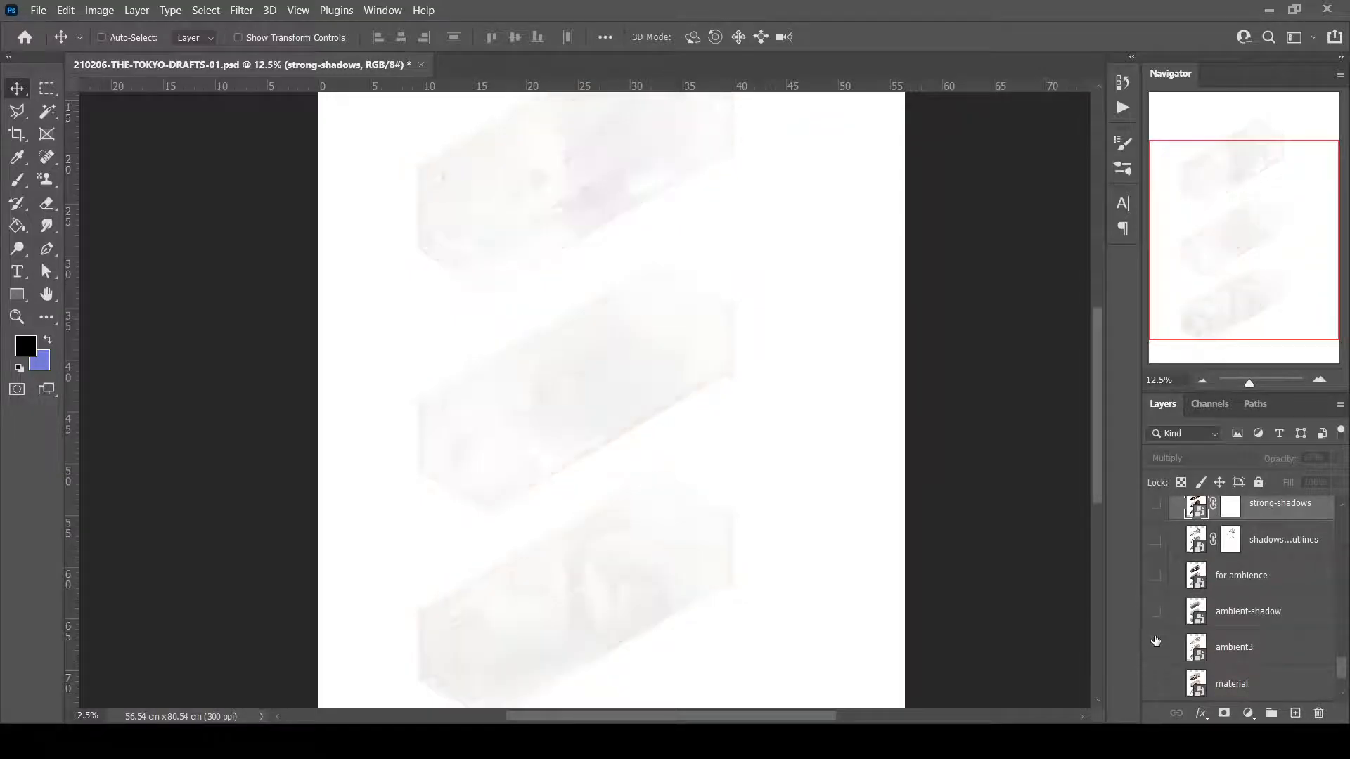
scroll(1156, 647, "down", 2)
left_click(1156, 647)
Show the render layers again one by one, from ambient2 up to strong-shadows, to review how the image builds up.
left_click(1155, 647)
left_click(1157, 574)
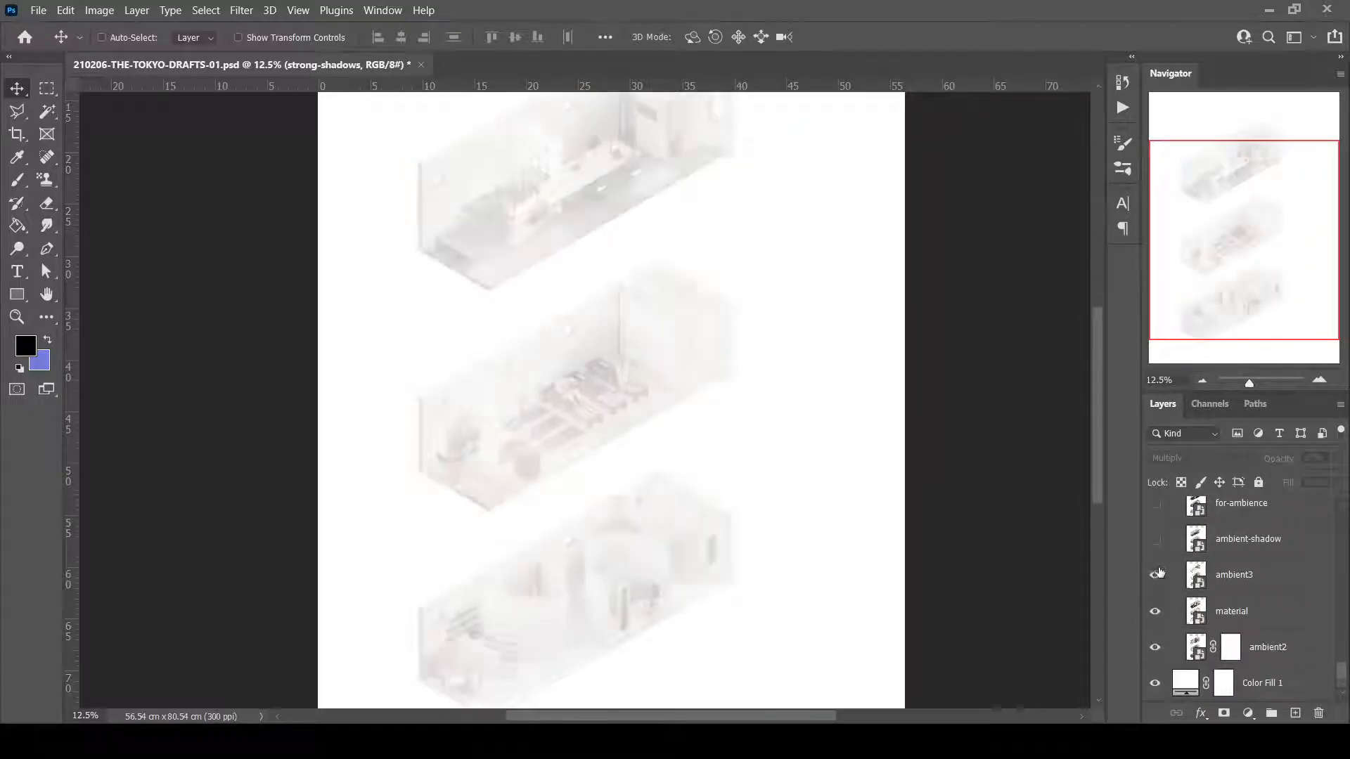
scroll(1159, 573, "up", 2)
left_click(1155, 610)
left_click(1156, 575)
left_click(1157, 543)
scroll(1159, 546, "up", 1)
left_click(1158, 543)
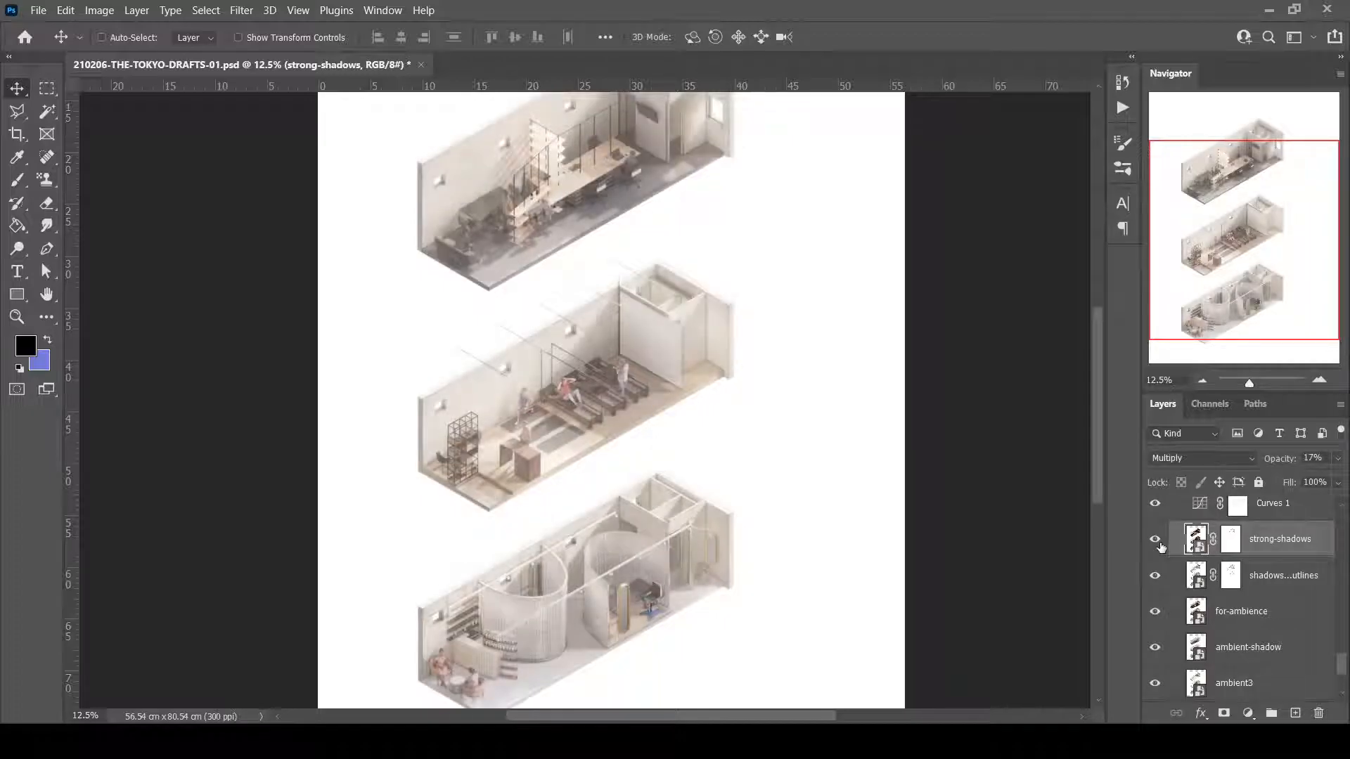
Compare the illustration with and without the Curves 1 adjustment, and select that adjustment layer.
left_click(1153, 505)
left_click(1153, 505)
scroll(1244, 534, "up", 1)
left_click(1278, 546)
scroll(753, 470, "up", 1)
left_click(1197, 541)
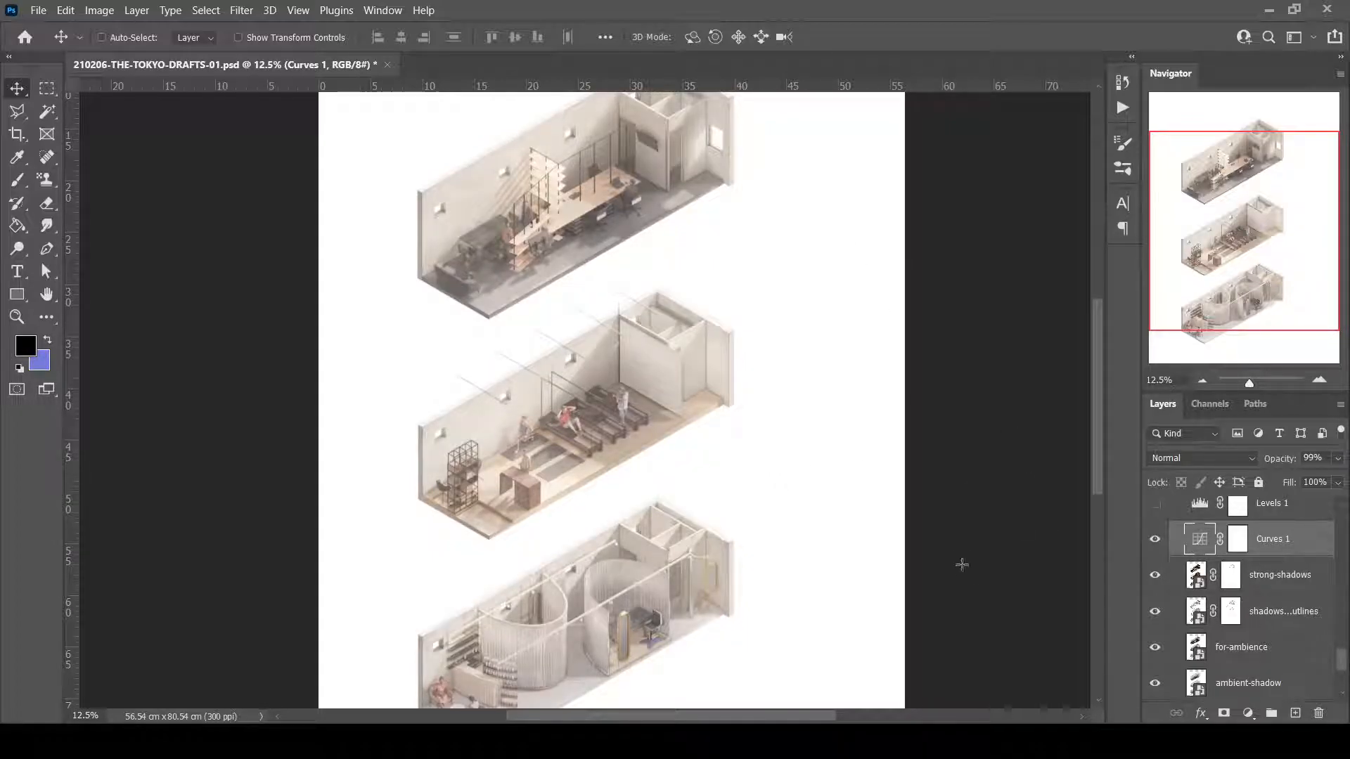
Undo and redo the last Curves 1 change to compare its effect on the three floors.
key("ctrl+z")
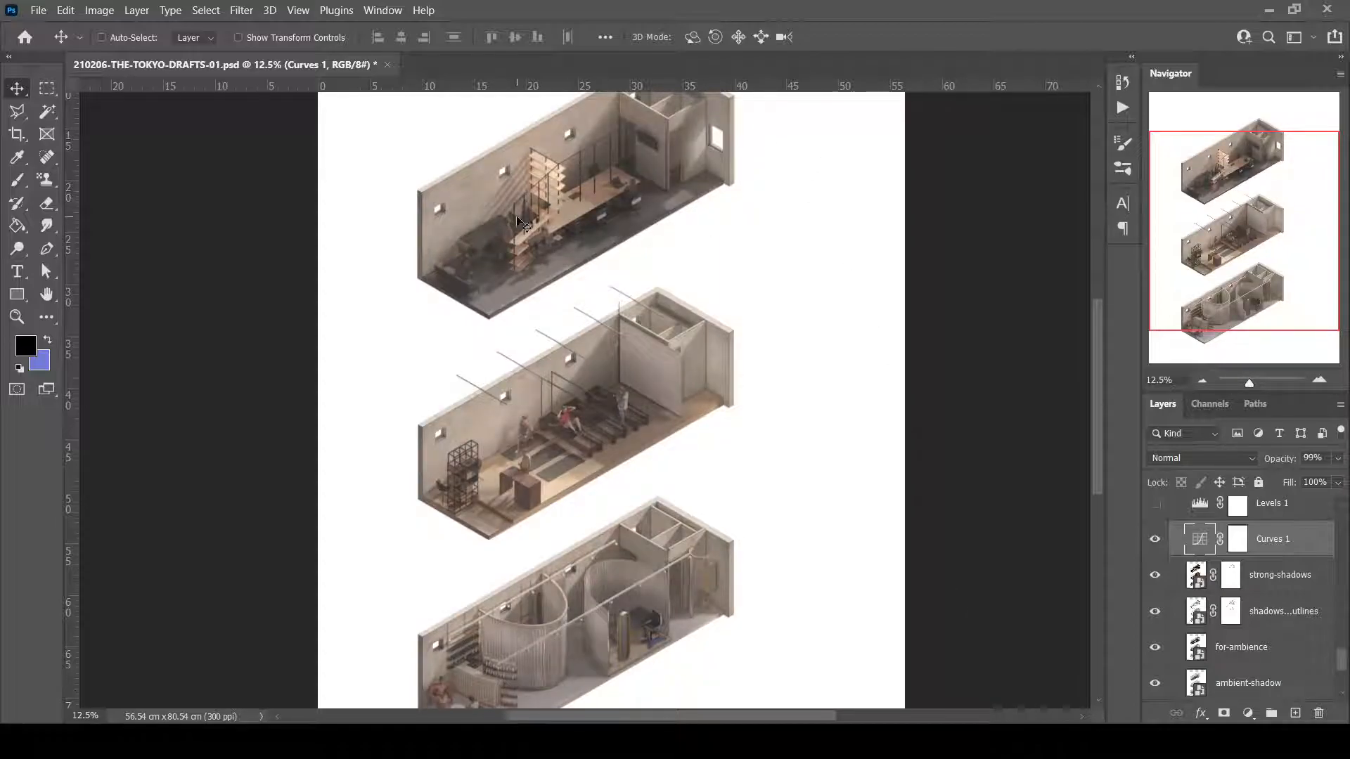
key("ctrl+shift+z")
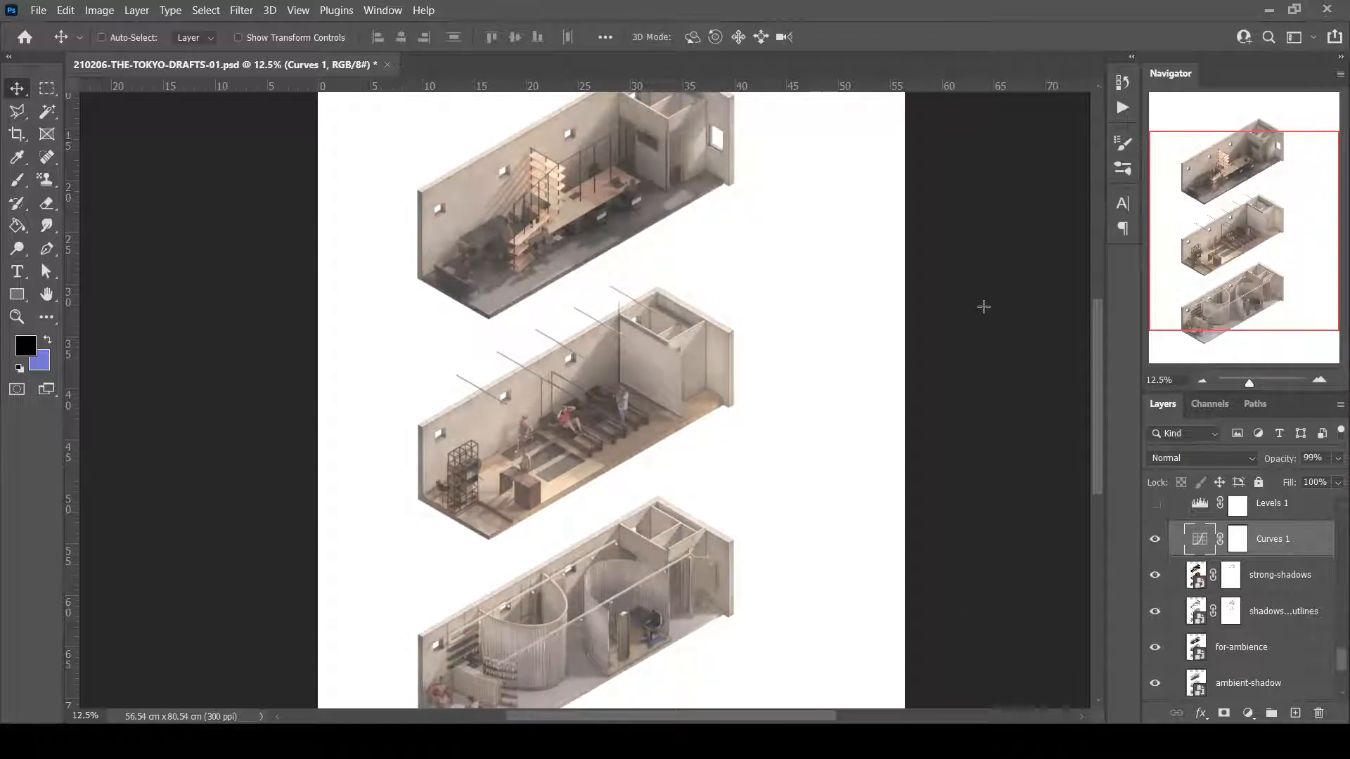
key("ctrl+shift+z")
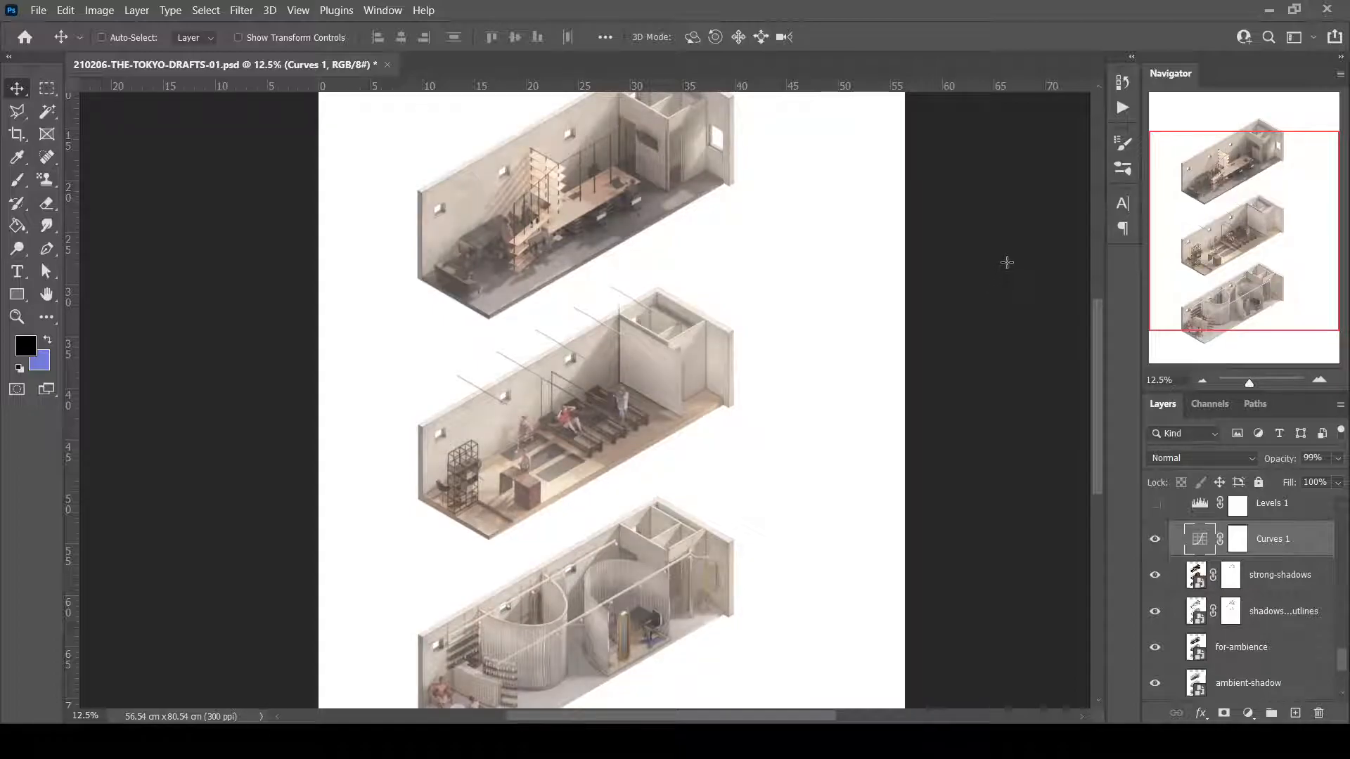
key("ctrl+z")
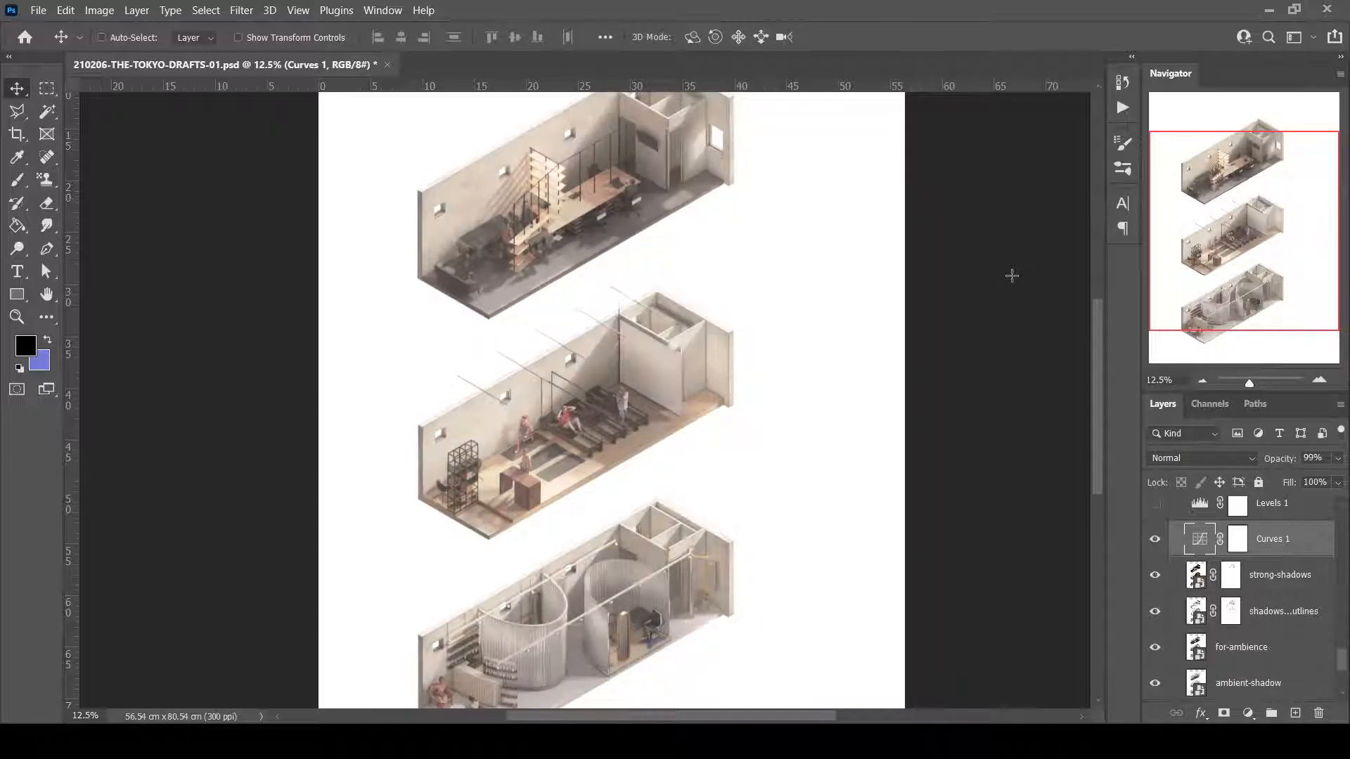
key("ctrl+shift+z")
key("ctrl+shift+z")
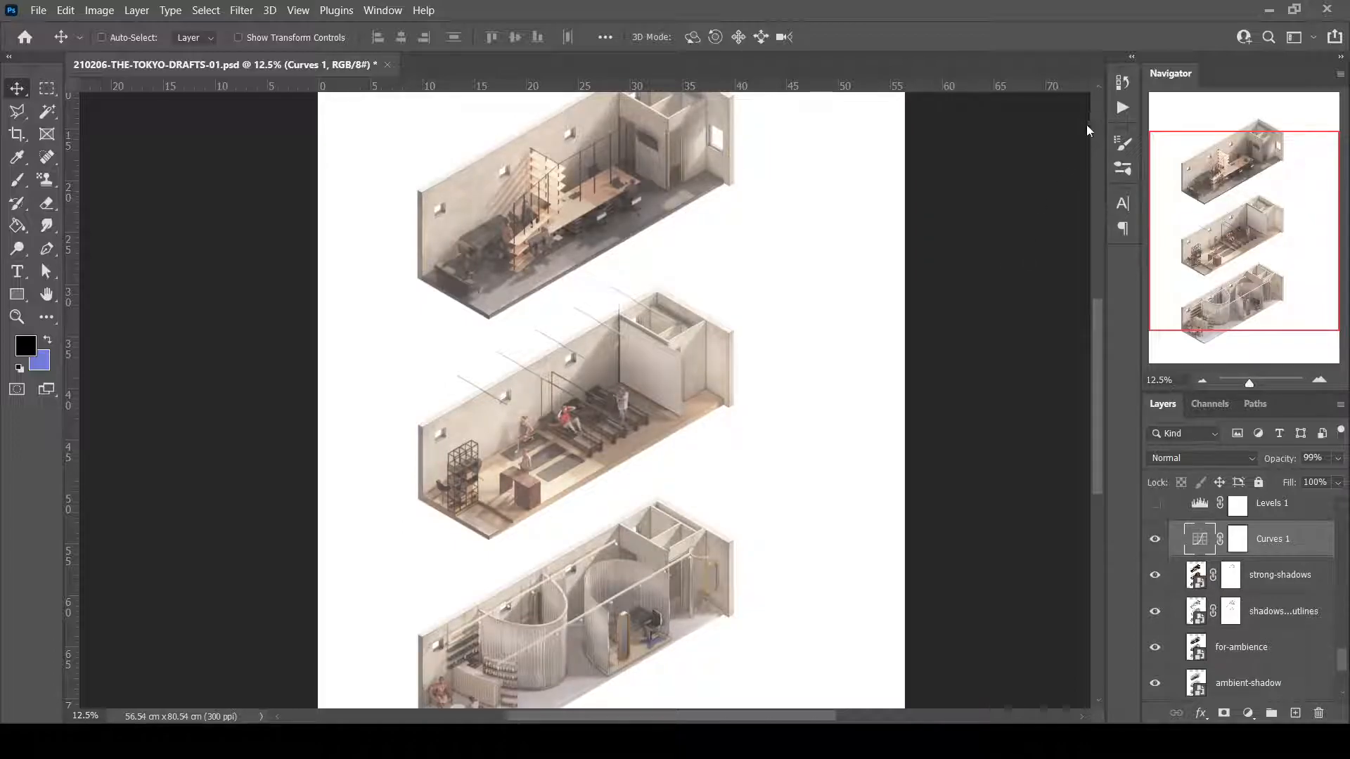
Show the Levels 1 adjustment layer above Curves 1 and select it.
scroll(1217, 522, "up", 1)
left_click(1155, 539)
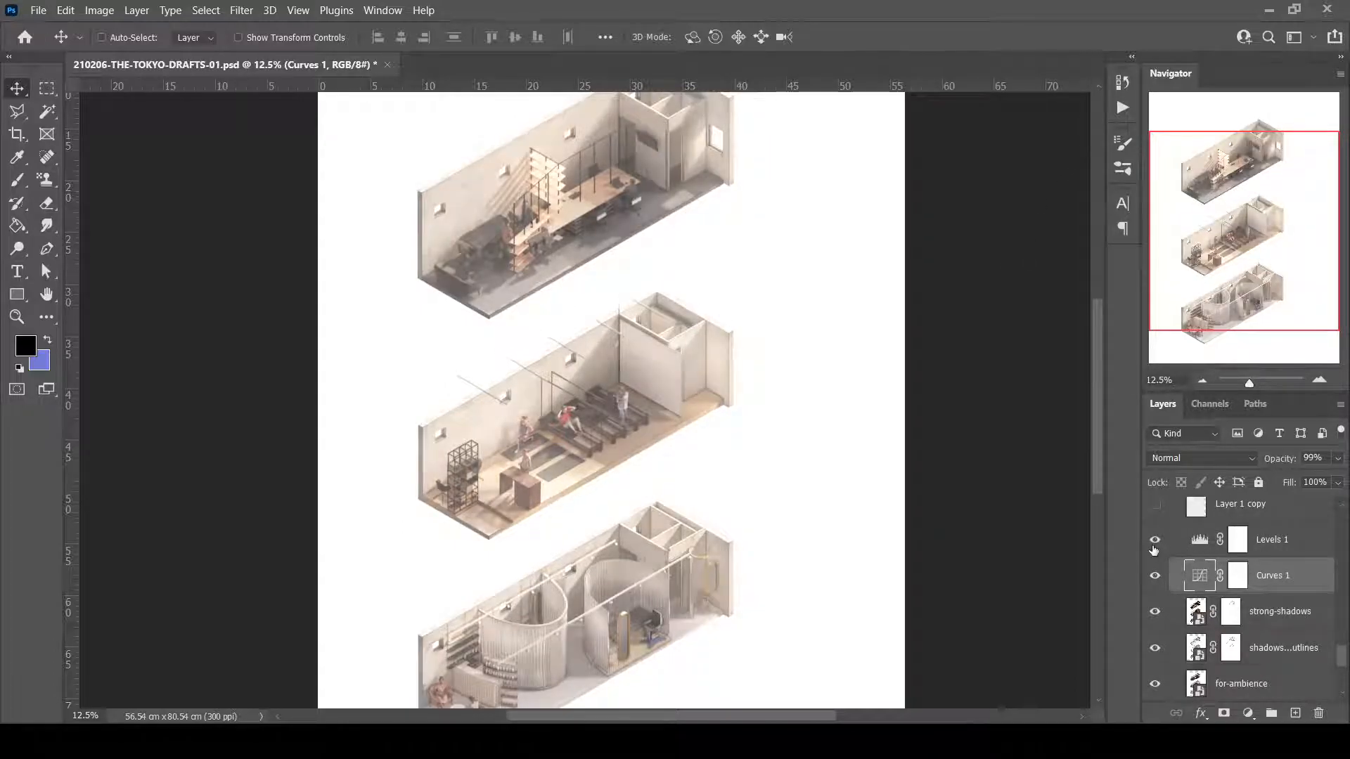
left_click(1192, 539)
left_click(1199, 539)
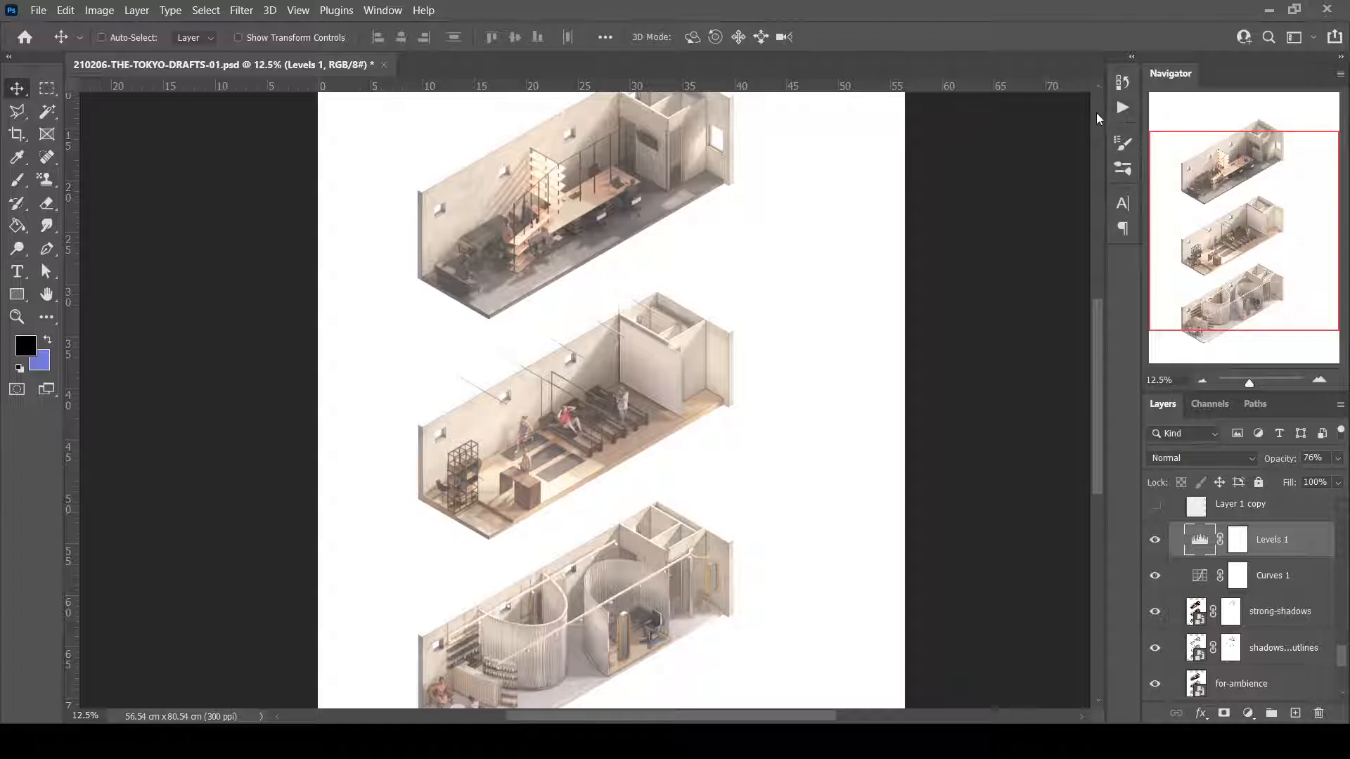
scroll(1205, 556, "up", 1)
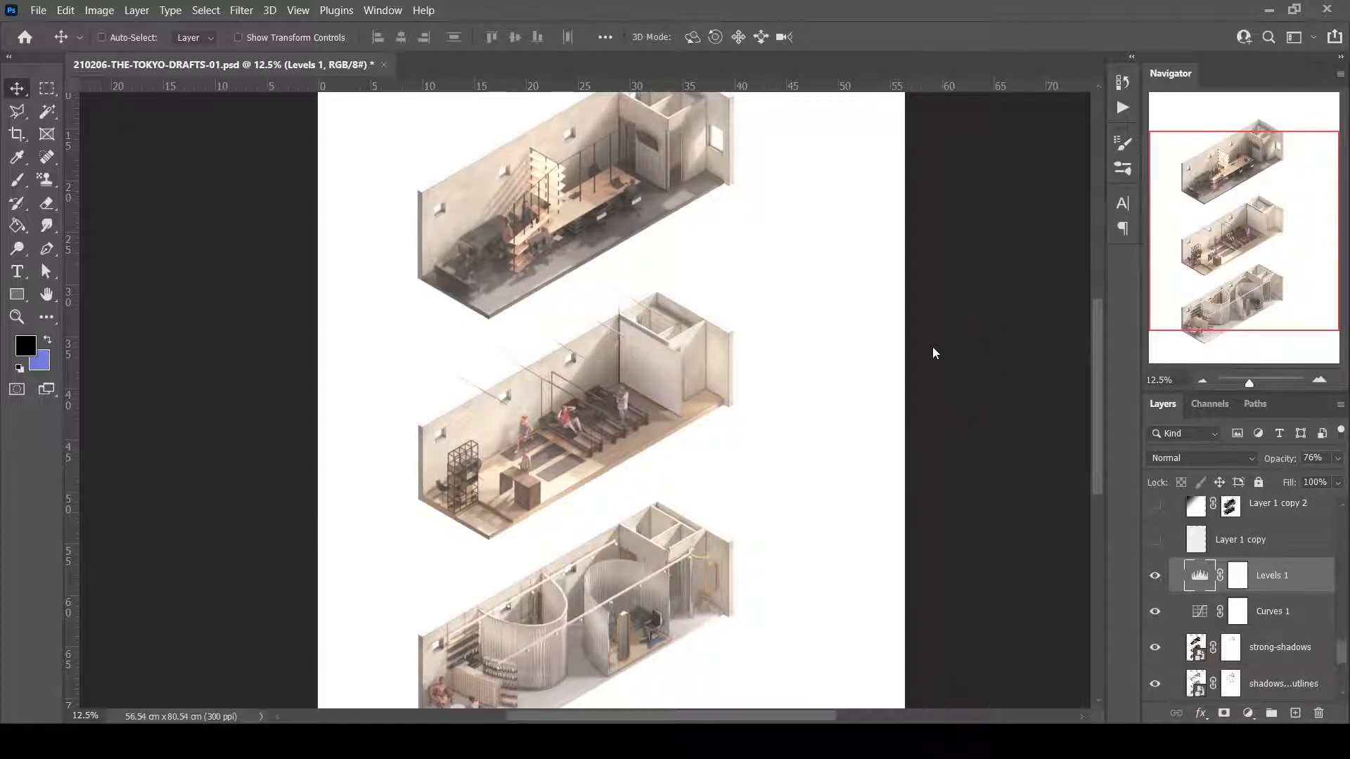
Undo the trial changes made to the Levels 1 adjustment.
key("ctrl+z")
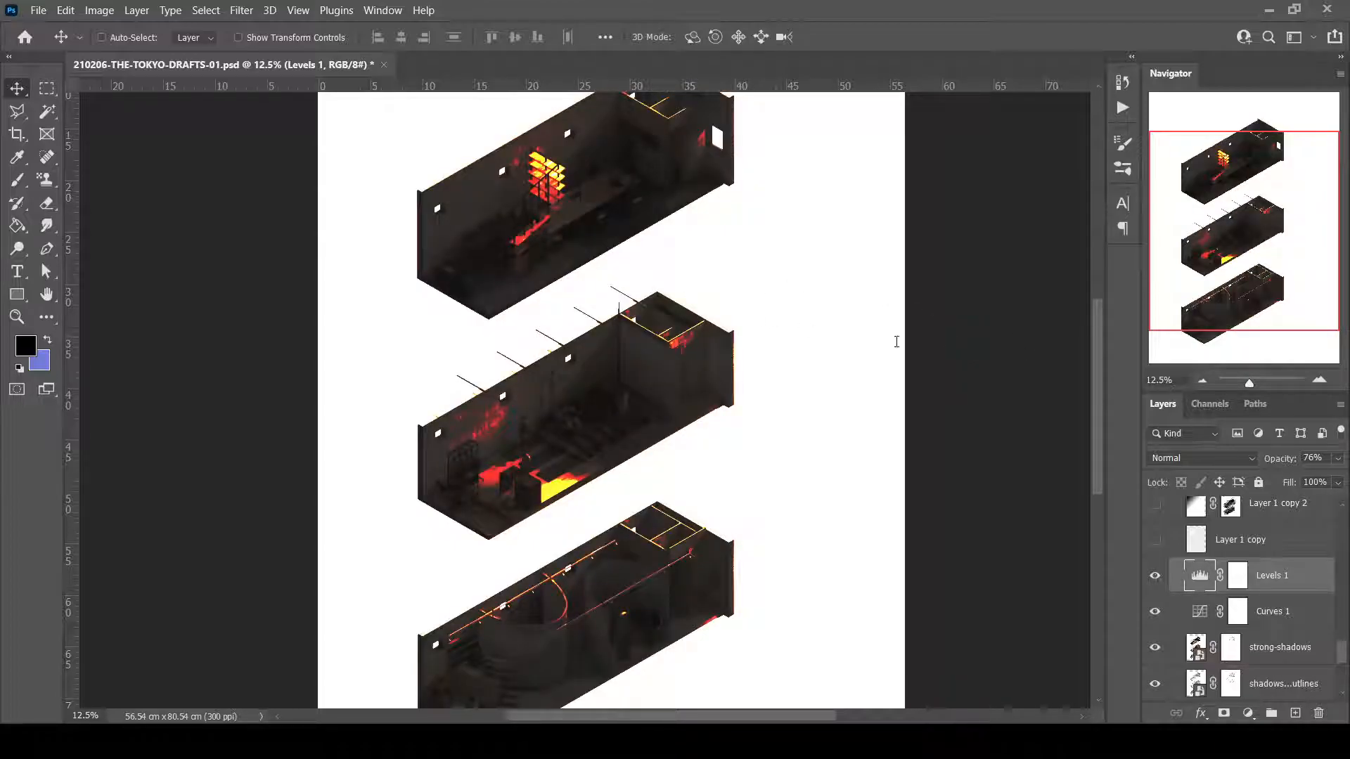
key("ctrl+z")
key("ctrl+z")
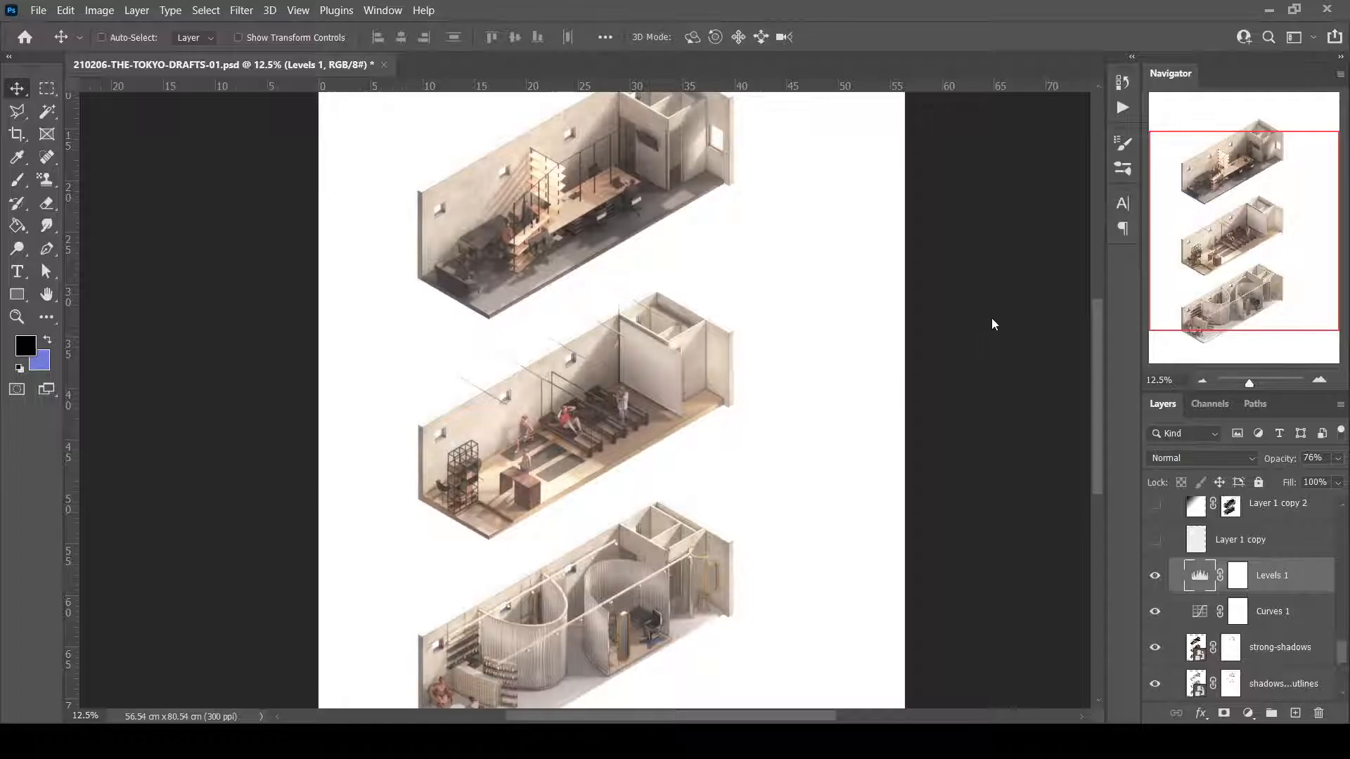
key("ctrl+z")
key("ctrl+z")
key("ctrl+z")
key("ctrl+z")
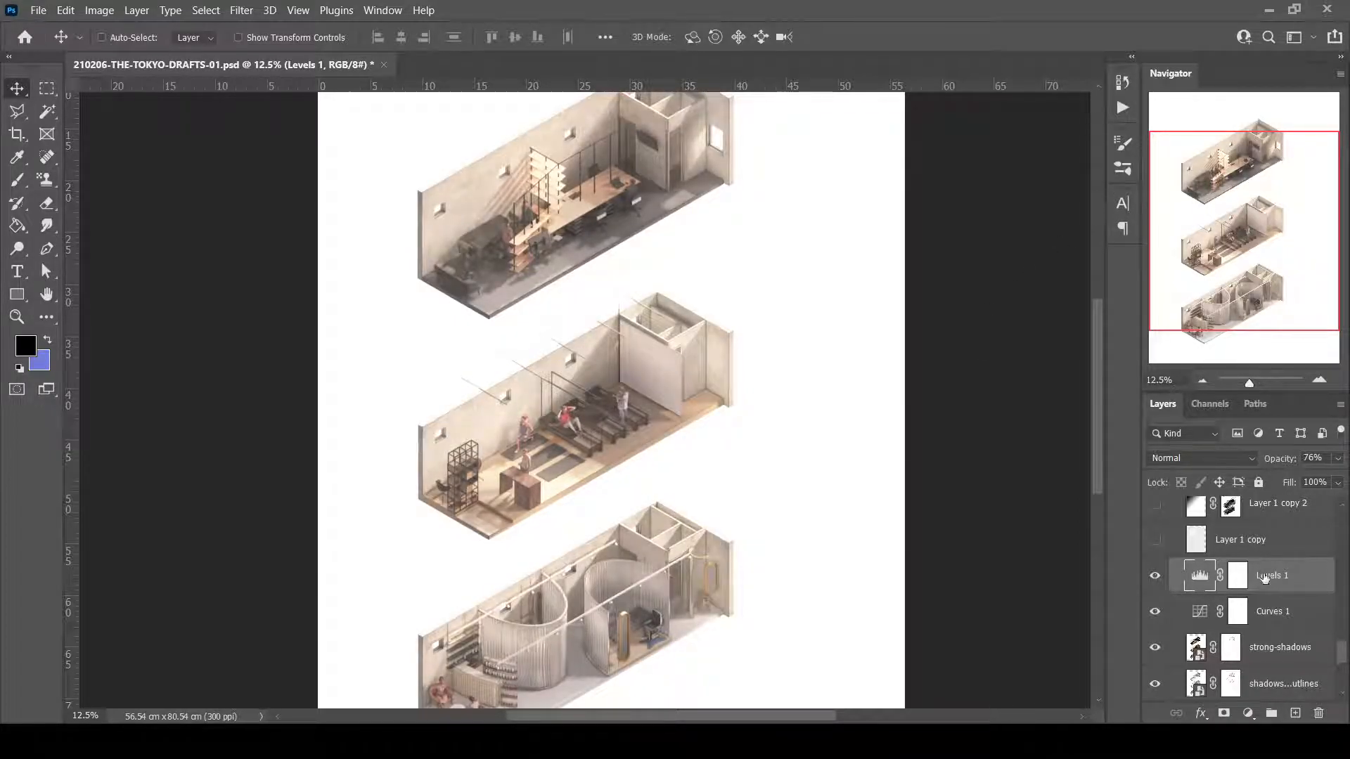
Compare the illustration with and without the Levels 1 adjustment.
left_click(1160, 585)
left_click(1160, 585)
mouse_move(1227, 322)
left_mouse_down()
mouse_move(1237, 328)
mouse_move(1242, 314)
mouse_move(1234, 323)
left_mouse_up()
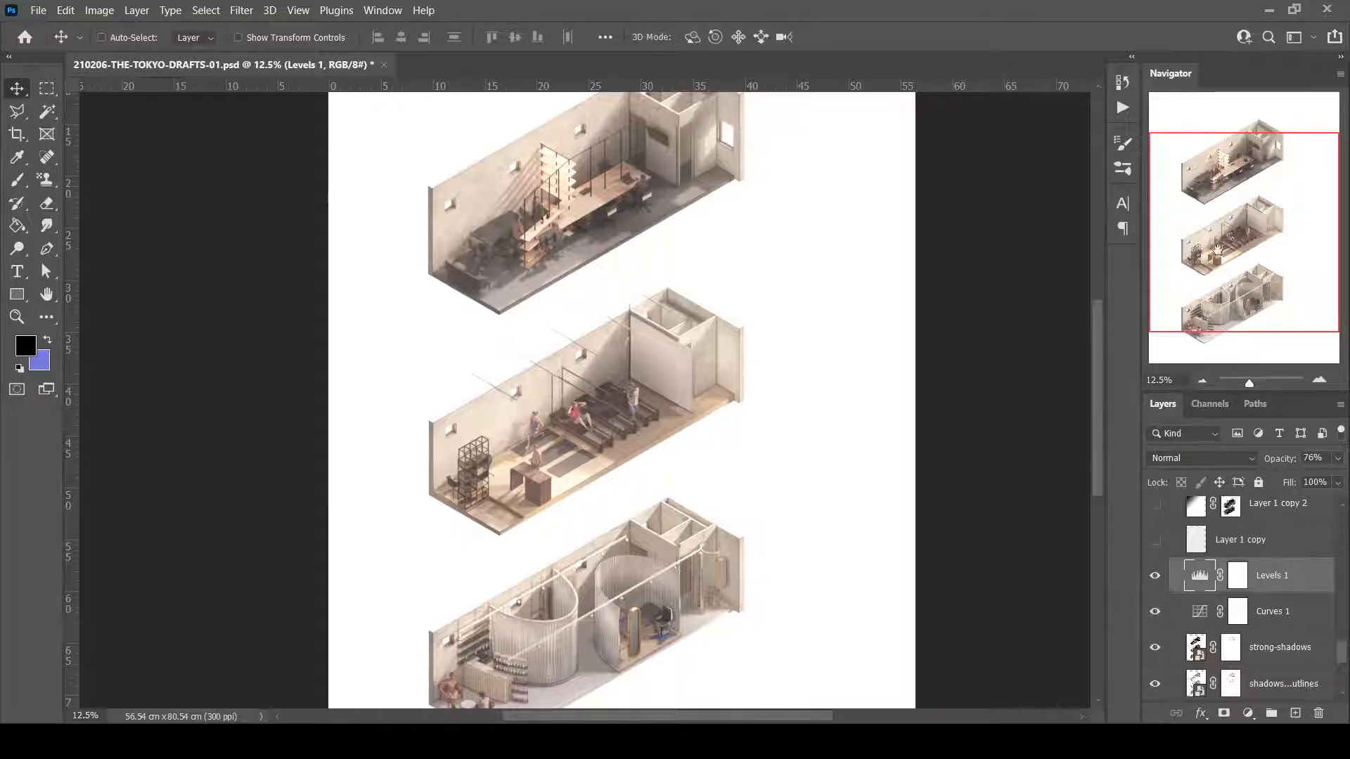
Show Layer 1 copy and set it to Normal blend mode at 100% opacity to examine its paper texture.
left_click(1245, 545)
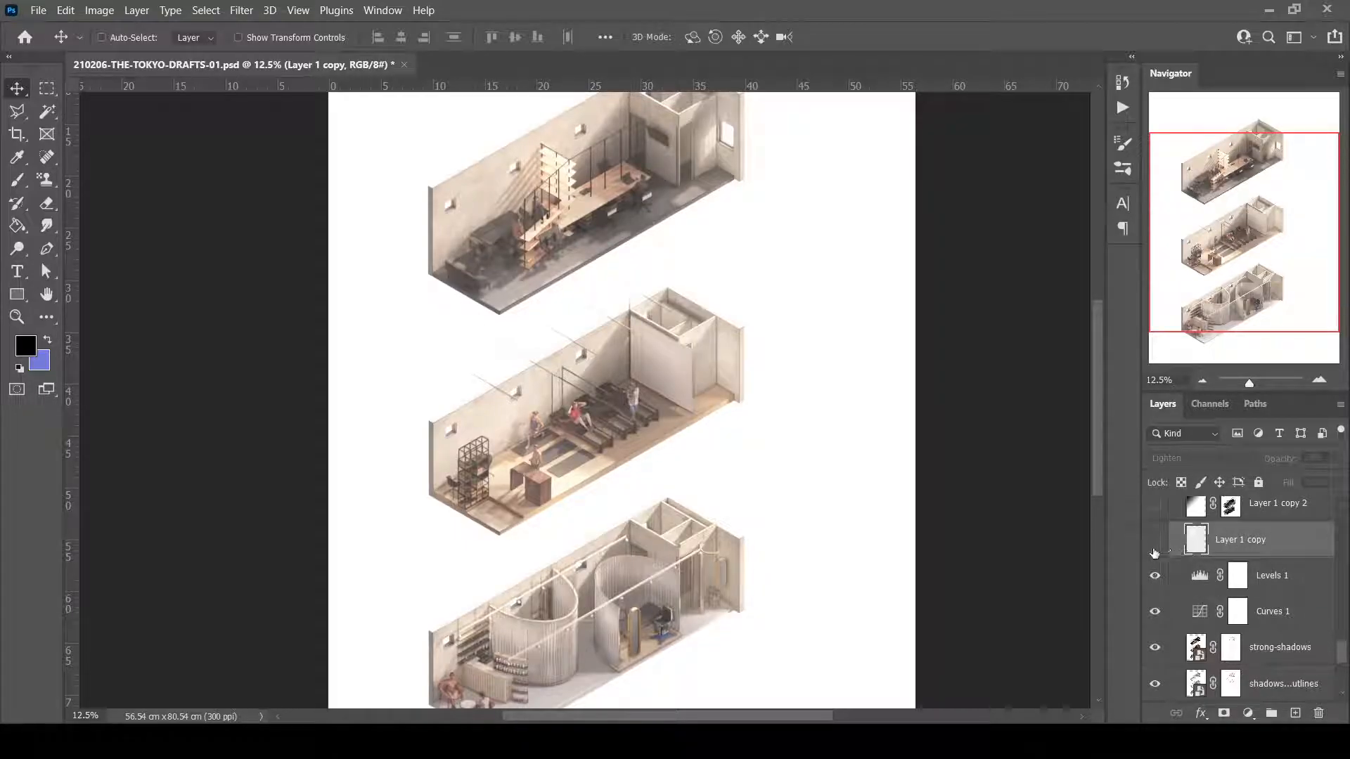
left_click(1154, 540)
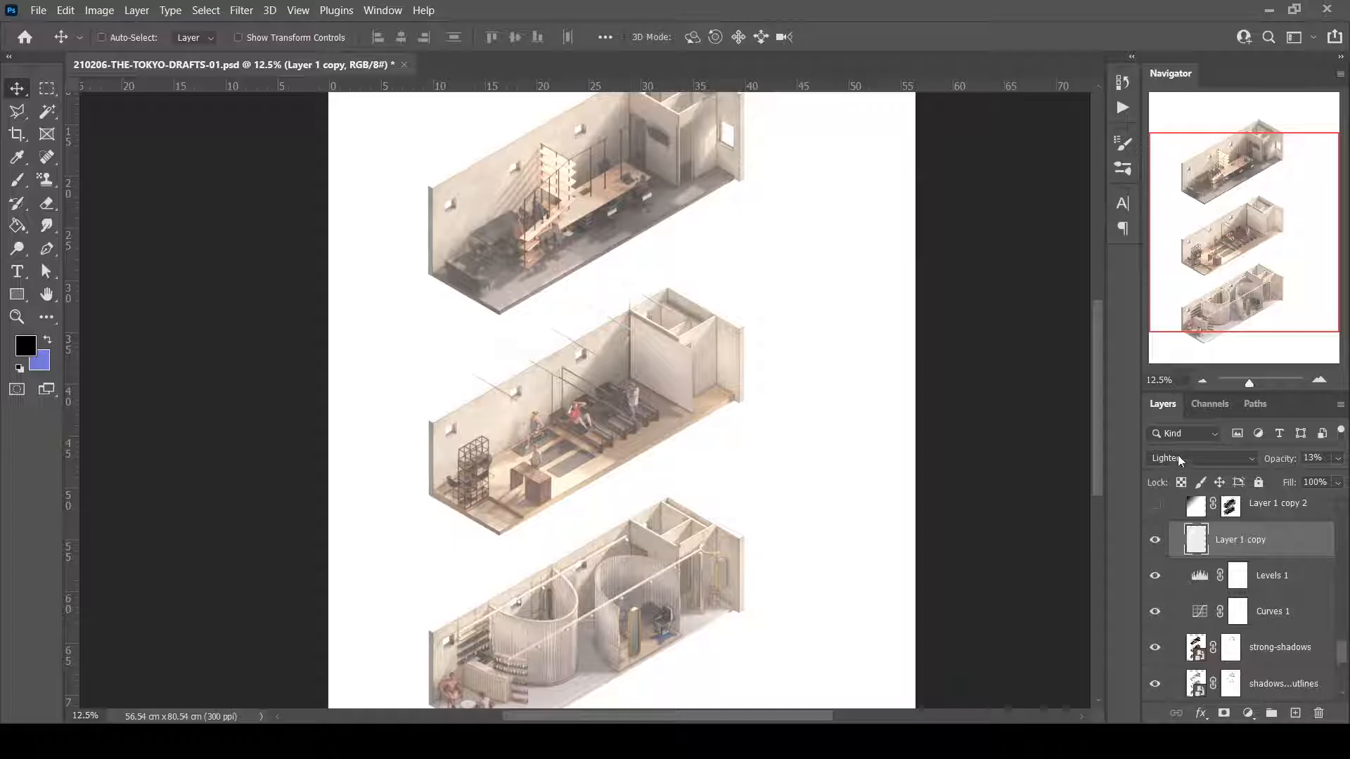
left_click(1195, 458)
left_click(1229, 305)
left_click(1226, 295)
left_click(1339, 459)
left_click(1318, 475)
left_click_drag(1319, 480, 1346, 490)
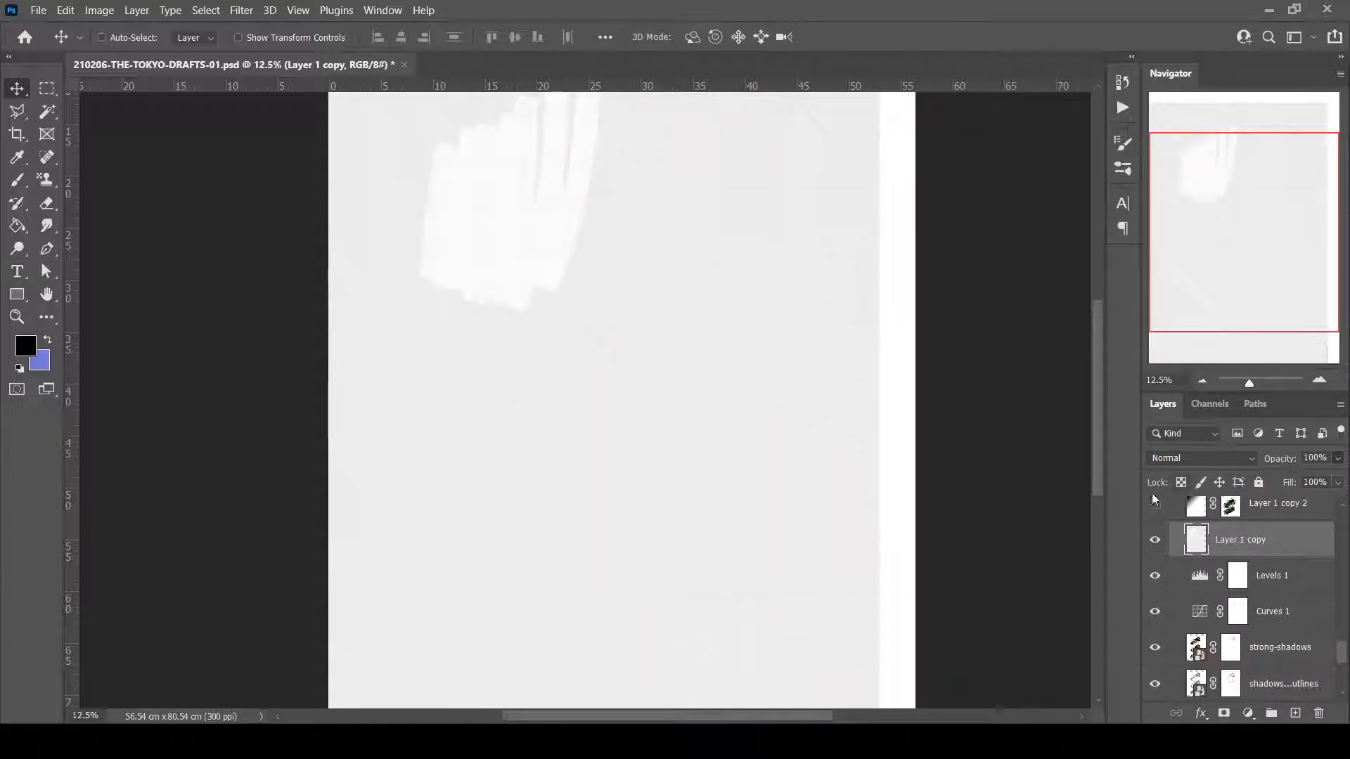
left_click(17, 317)
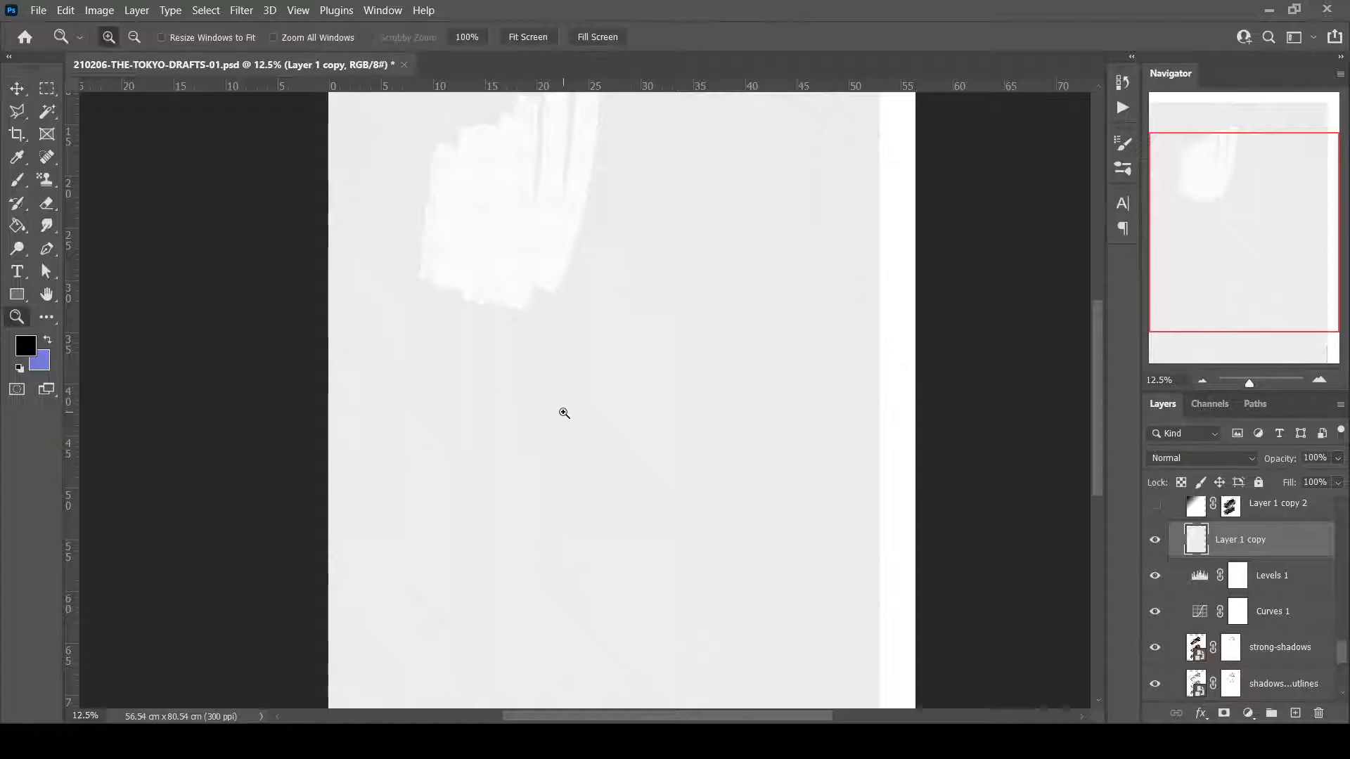
left_click(570, 419)
left_click(585, 429)
left_click(587, 435)
Set Layer 1 copy to the Lighten blend mode with 10% opacity.
left_click(1213, 457)
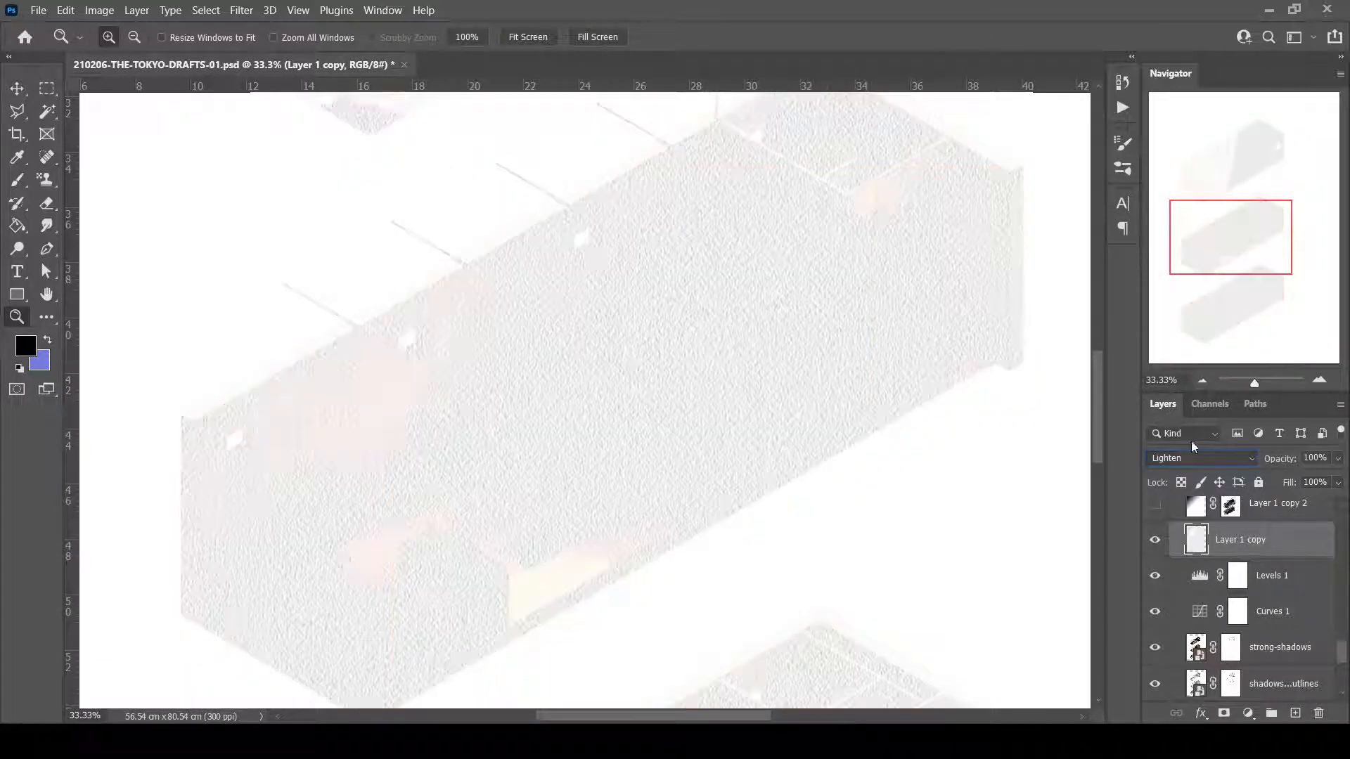
type("10")
key("Return")
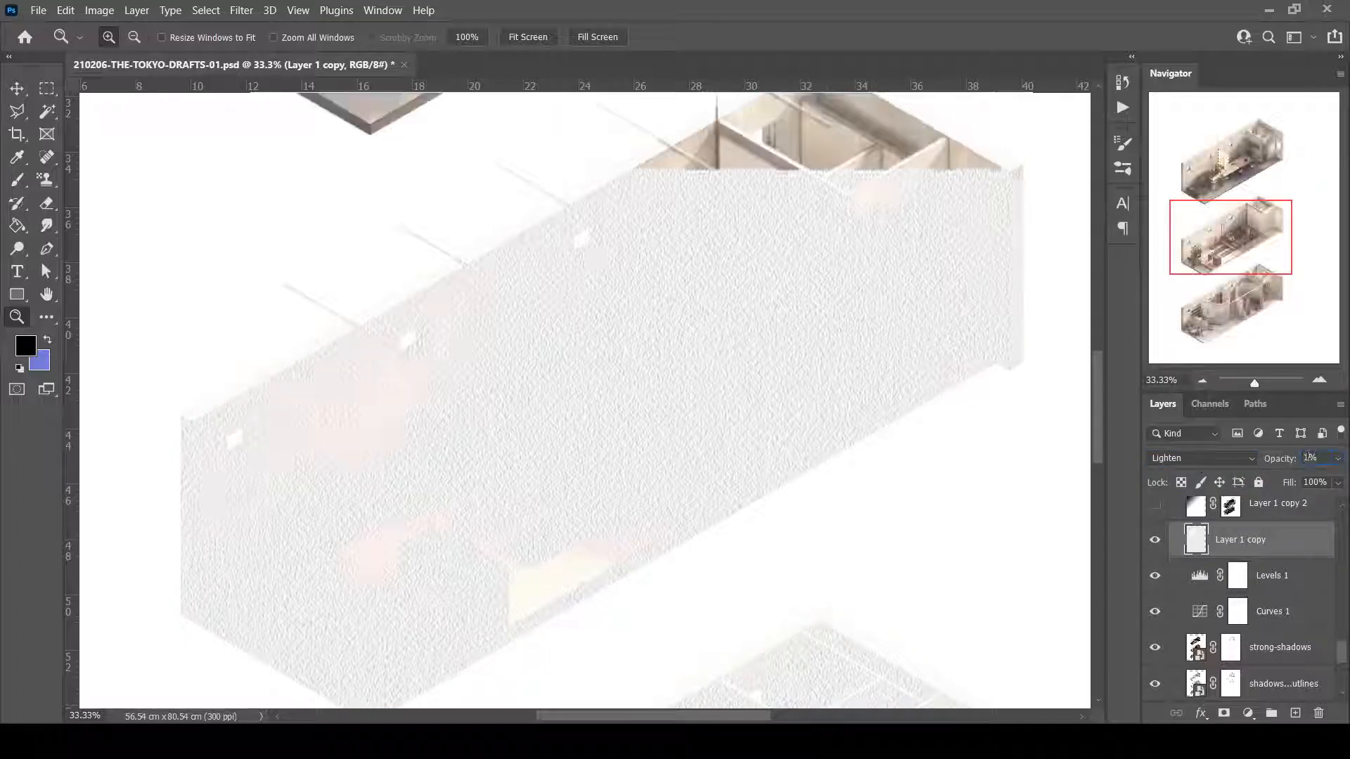
key("ctrl+0")
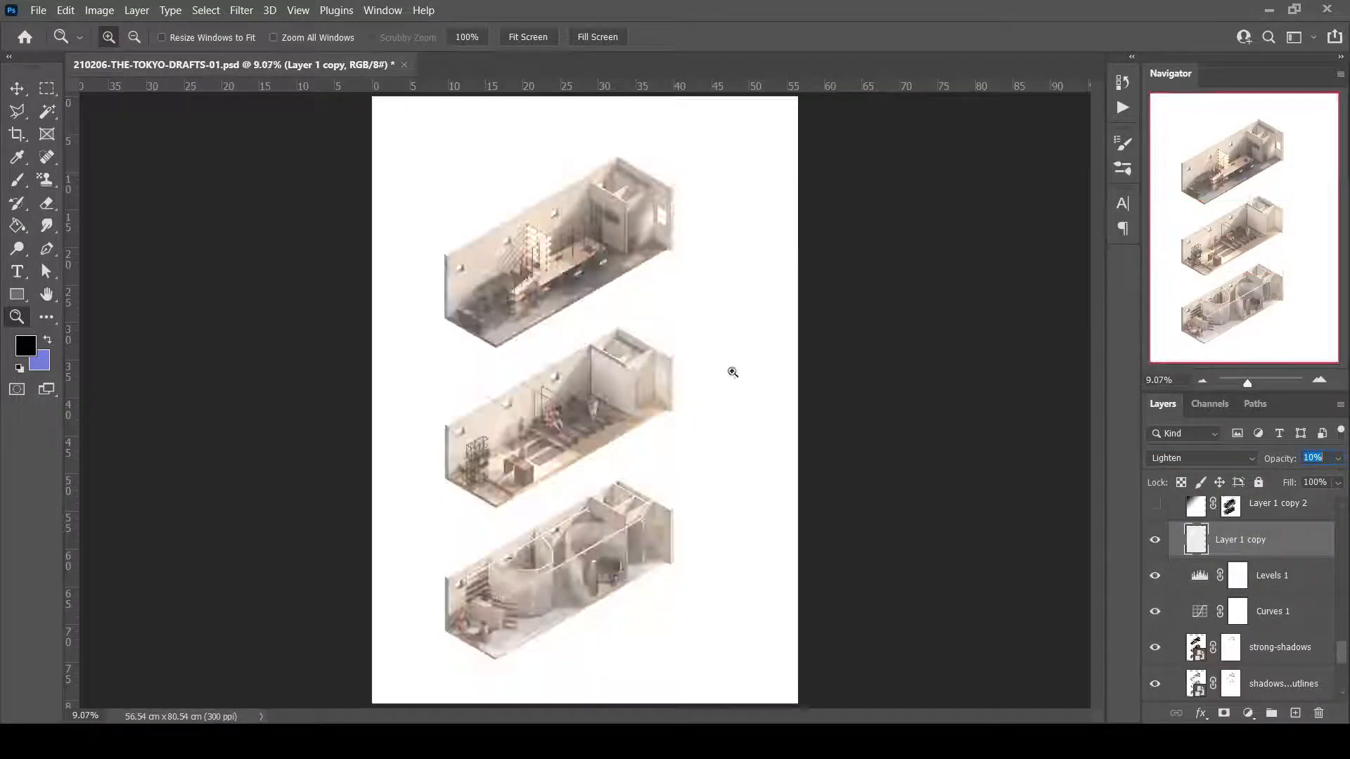
left_click(636, 439)
Show the masked gradient layer, Layer 1 copy 2, and select its layer mask.
scroll(1169, 555, "up", 1)
left_click(1167, 540)
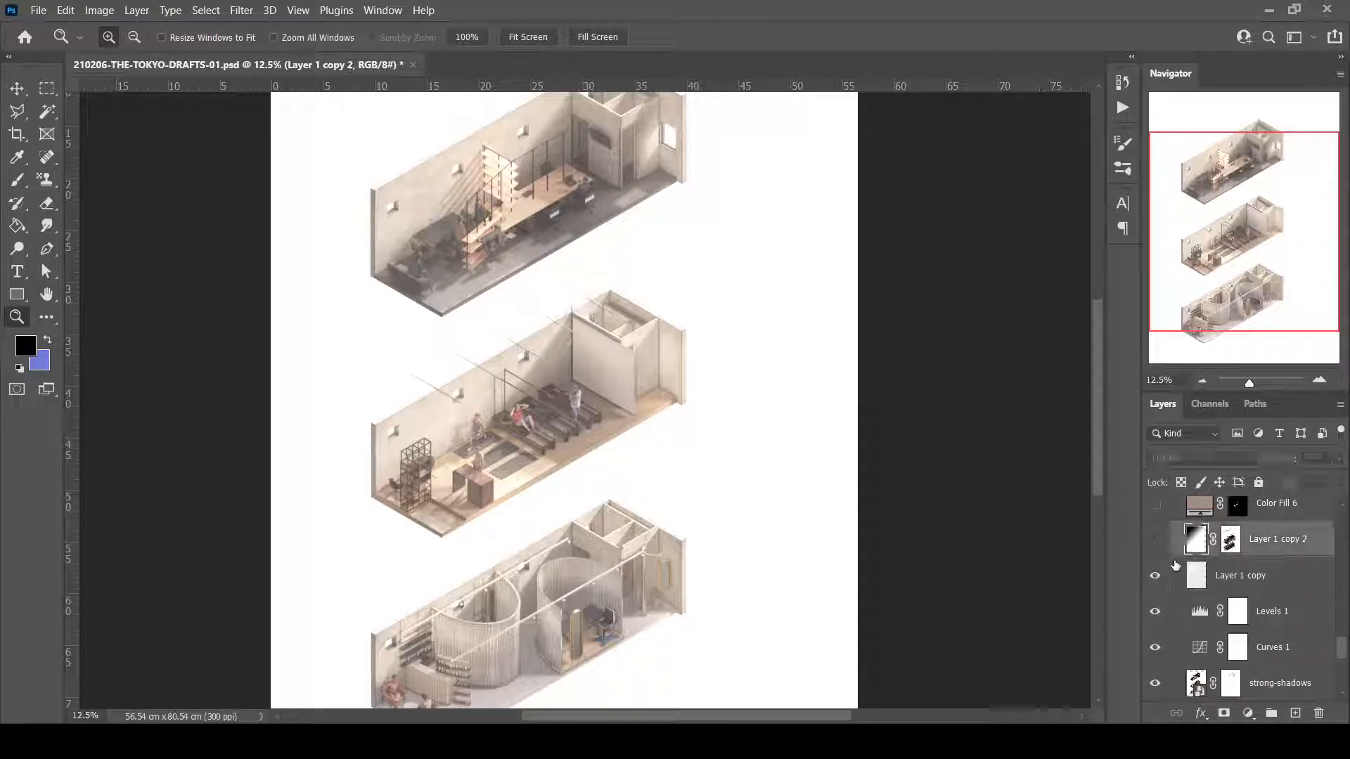
scroll(660, 421, "down", 2)
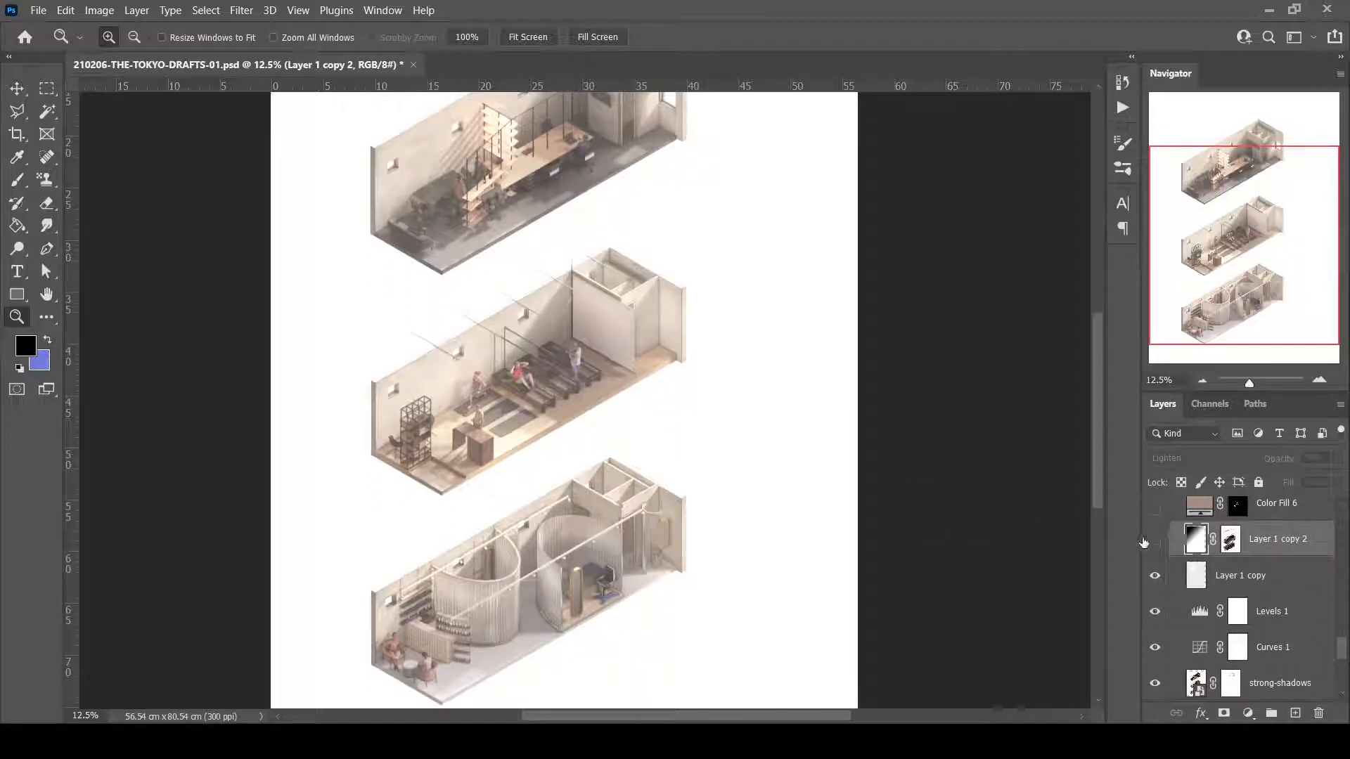
left_click(1154, 540)
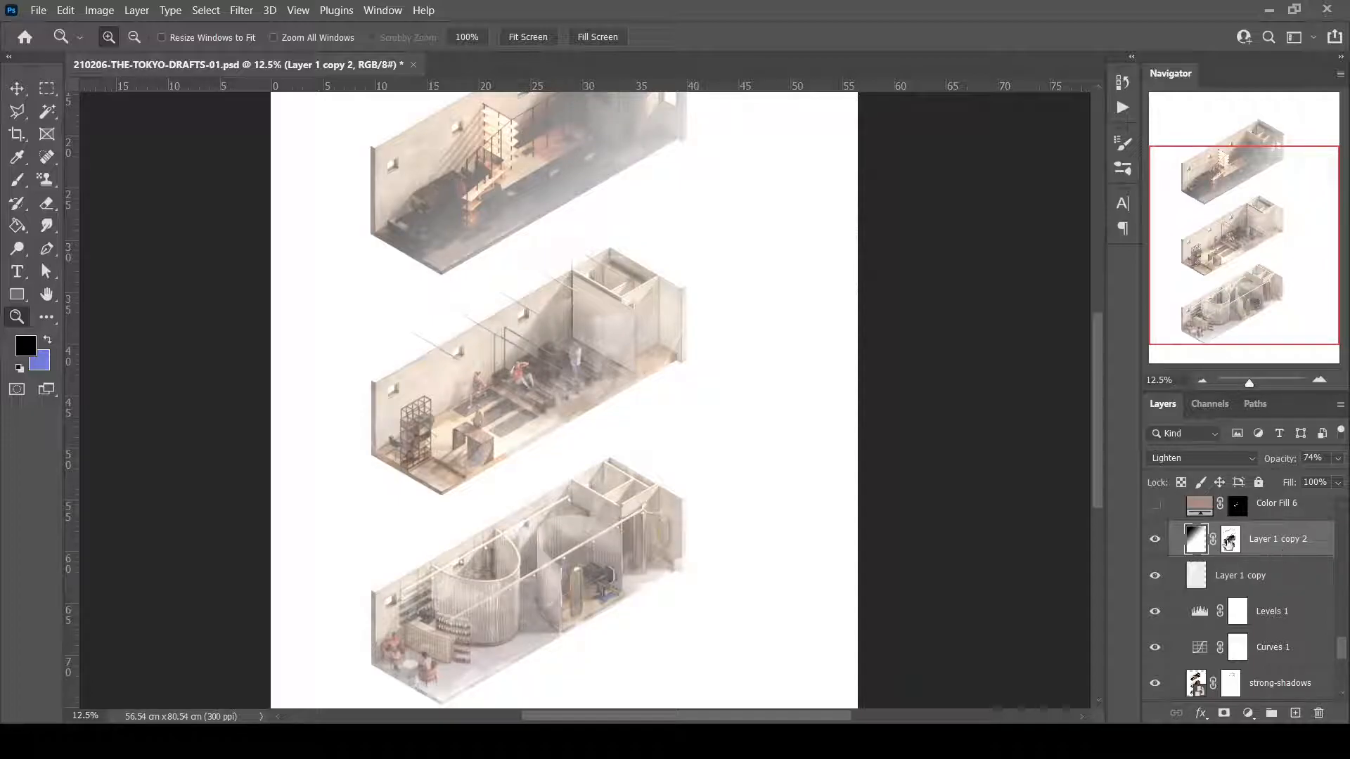
left_click(1230, 540)
Compare the illustration with and without Layer 1 copy 2, leaving the layer shown.
left_click(1154, 551)
left_click(1155, 551)
left_click(1155, 551)
left_click(1155, 551)
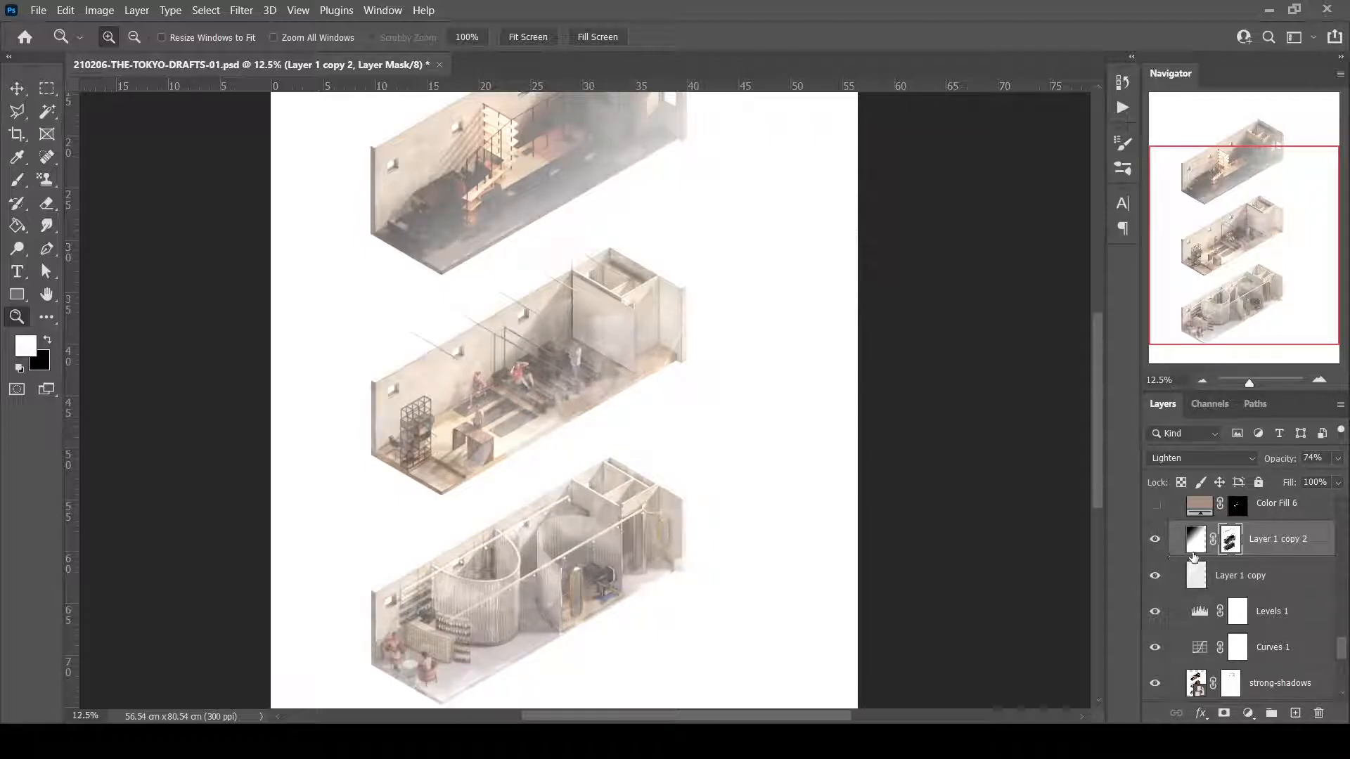
Show the Color Fill 6, Color Fill 6 copy, Gradient Fill 5 and Gradient Fill 6 layers.
scroll(1156, 554, "up", 1)
left_click(1153, 541)
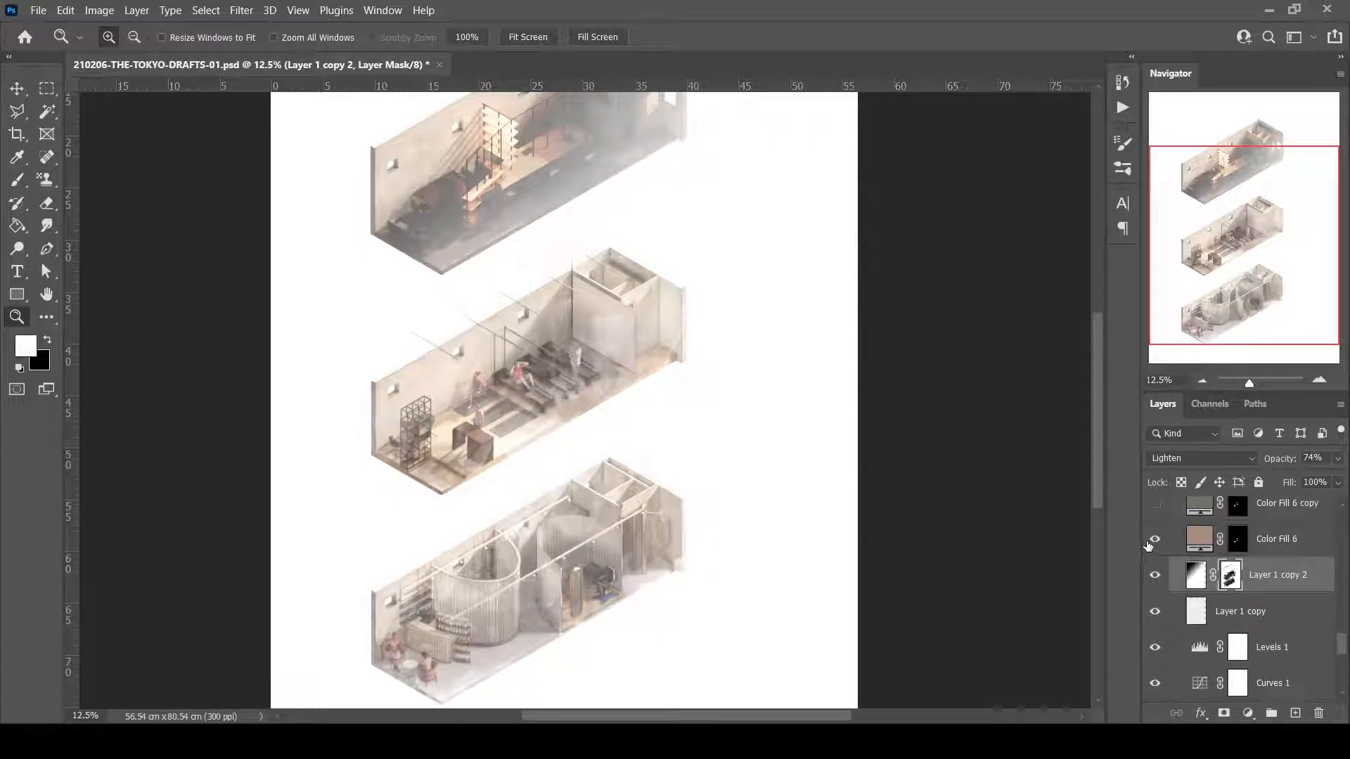
scroll(1149, 545, "up", 1)
left_click(1154, 540)
scroll(1156, 562, "up", 2)
left_click(1155, 577)
left_click(1155, 541)
Show the Levels 2 and Curves 2 adjustment layers.
scroll(1159, 548, "up", 1)
left_click(1156, 543)
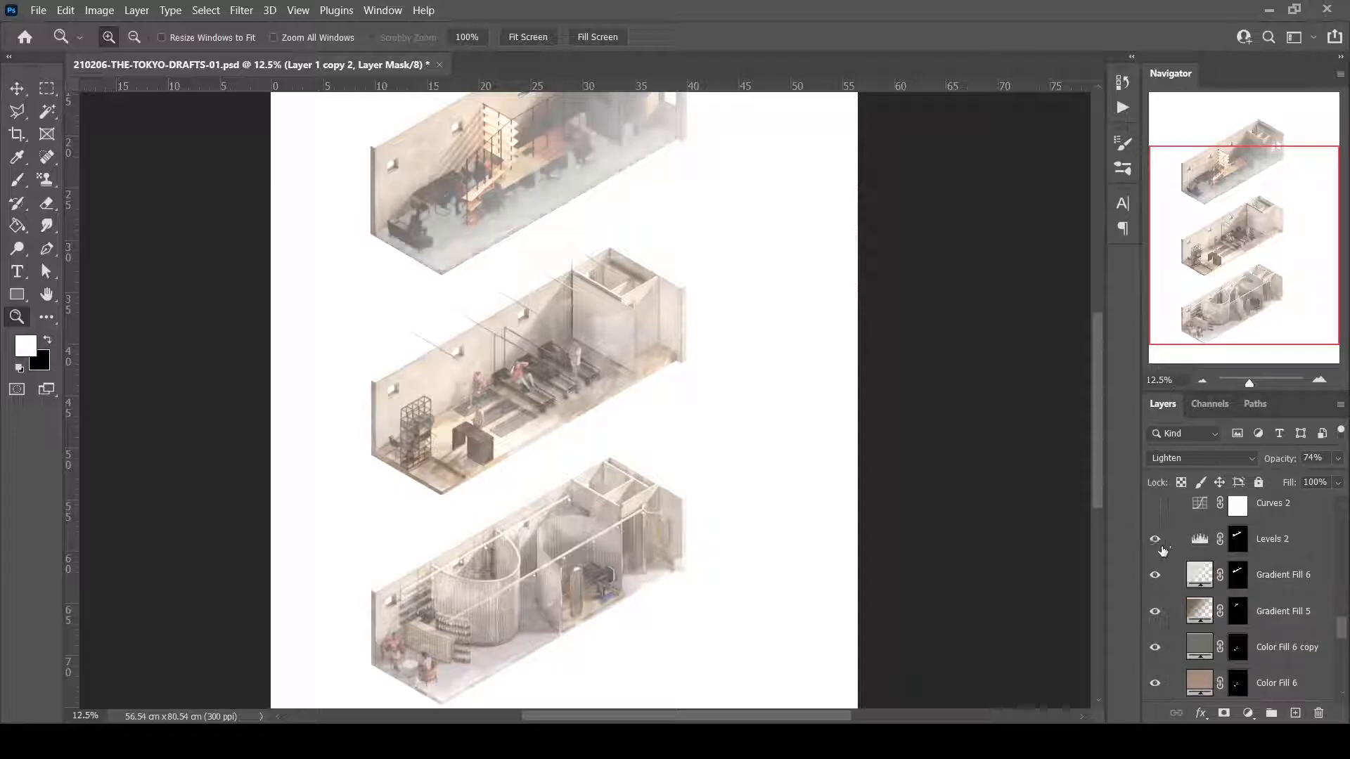
scroll(1159, 552, "up", 1)
left_click(1155, 541)
scroll(1167, 562, "up", 1)
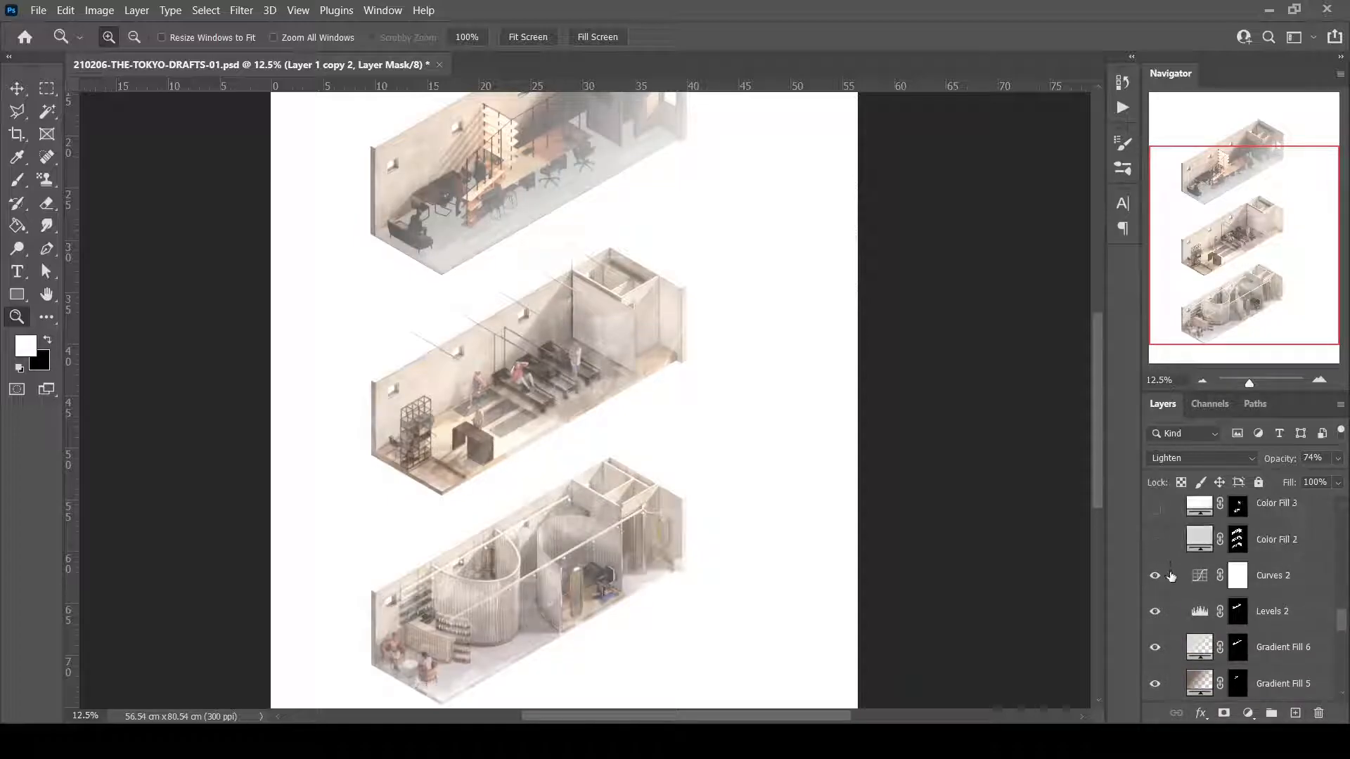
Show the Color Fill 2, Color Fill 3, Gradient Fill 7 and Gradient Fill 8 layers.
left_click(1155, 510)
scroll(1169, 552, "up", 2)
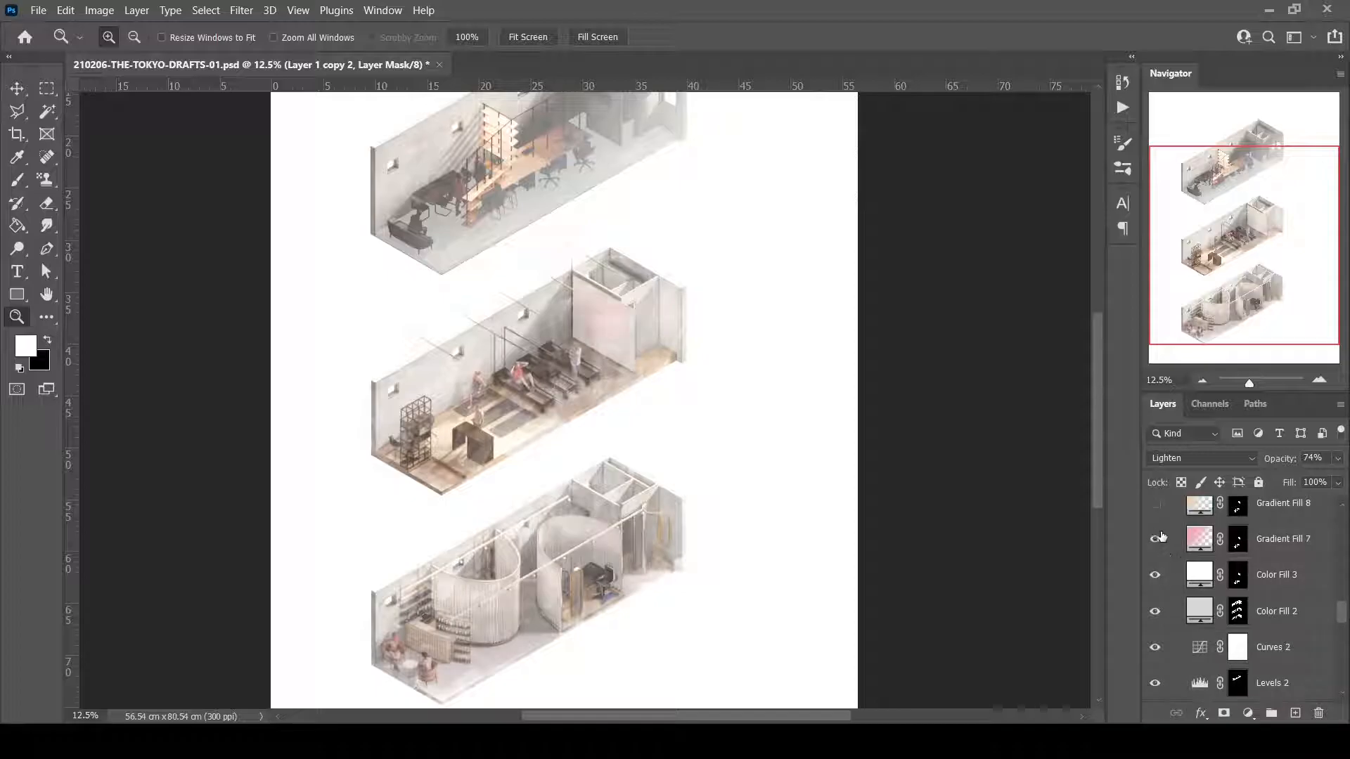
left_click(1157, 514)
scroll(1160, 527, "up", 2)
Show Gradient Fill 9, the Selective Color 2 and Vibrance 1 adjustments, and the Layer 2 and Layer 3 layers.
left_click(1157, 542)
left_click(1155, 506)
scroll(1165, 532, "up", 2)
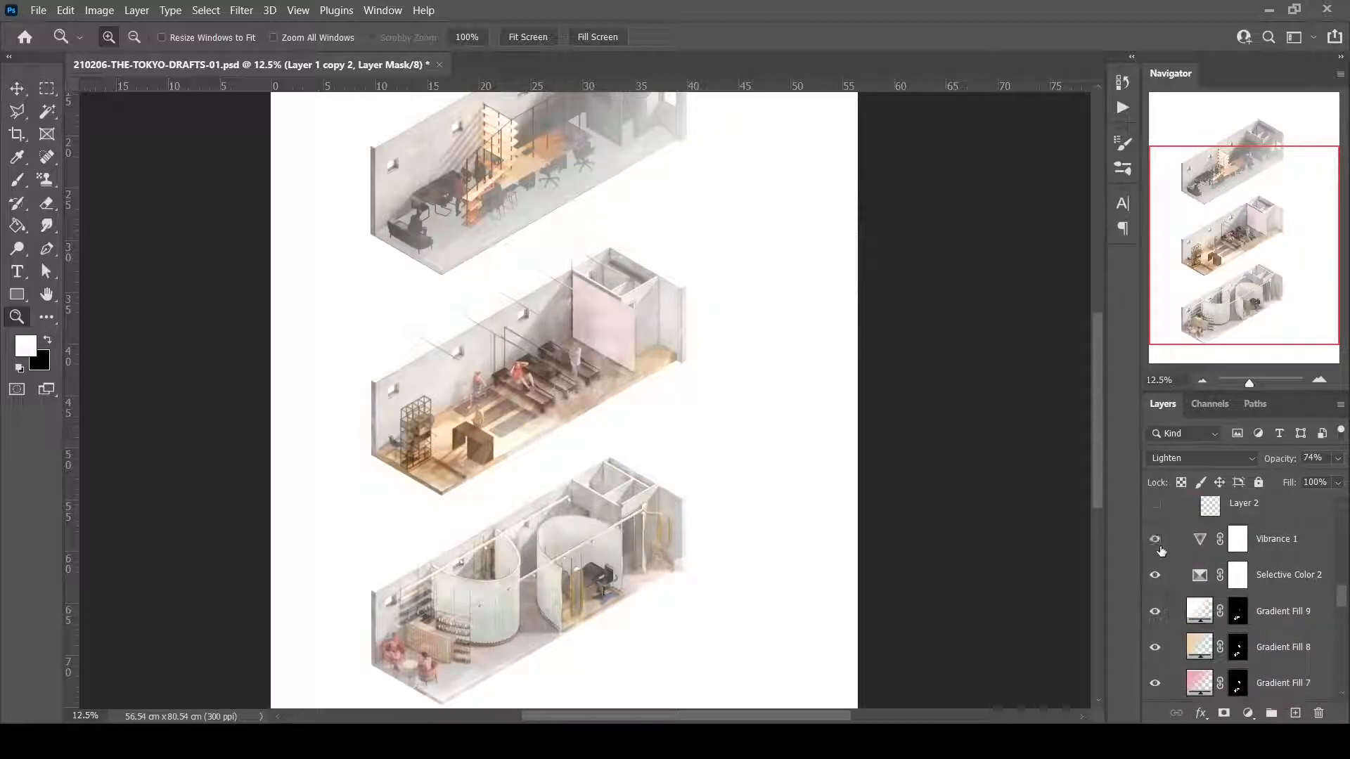
scroll(1160, 549, "up", 2)
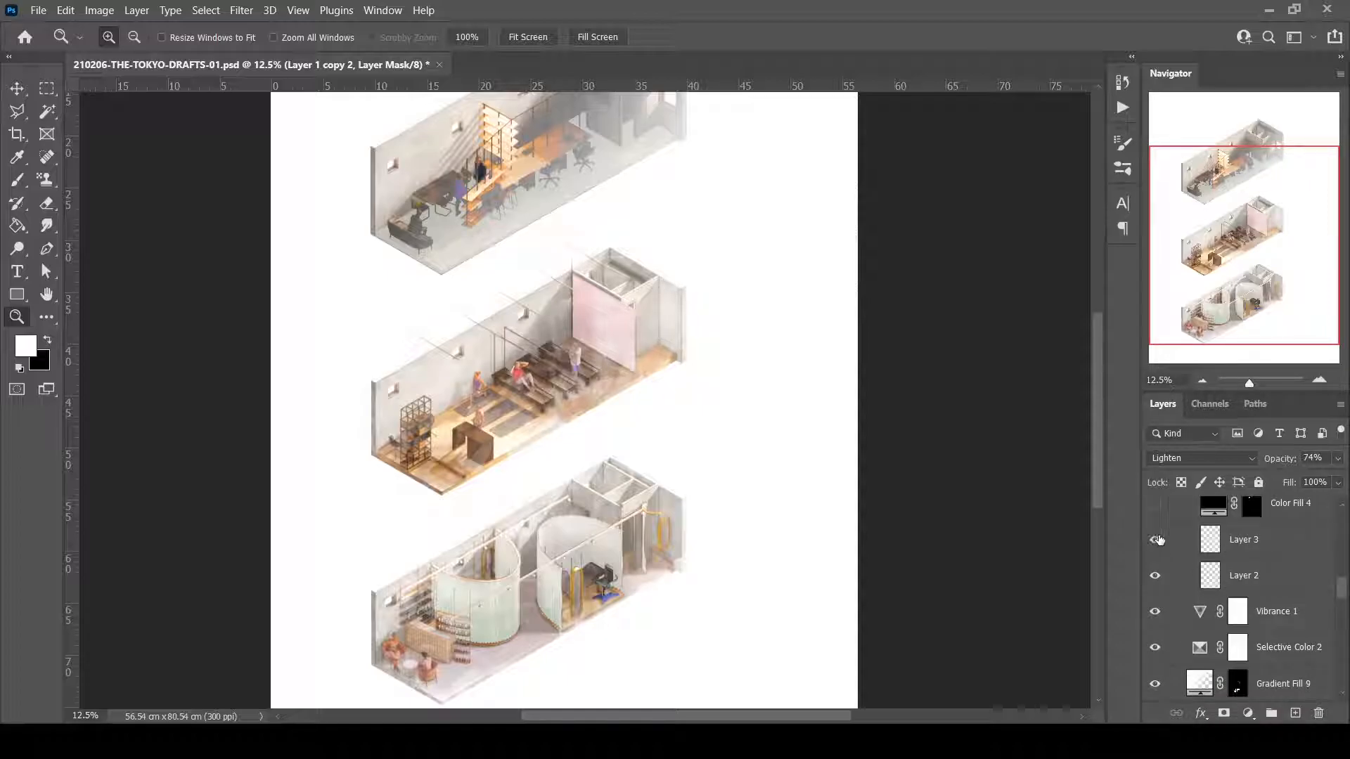
Show Color Fill 4, Color Fill 5, and the Color Balance 1 and Photo Filter 1 adjustments in the People group.
scroll(1159, 539, "up", 1)
left_click(1156, 539)
left_click(1155, 504)
scroll(1154, 520, "up", 2)
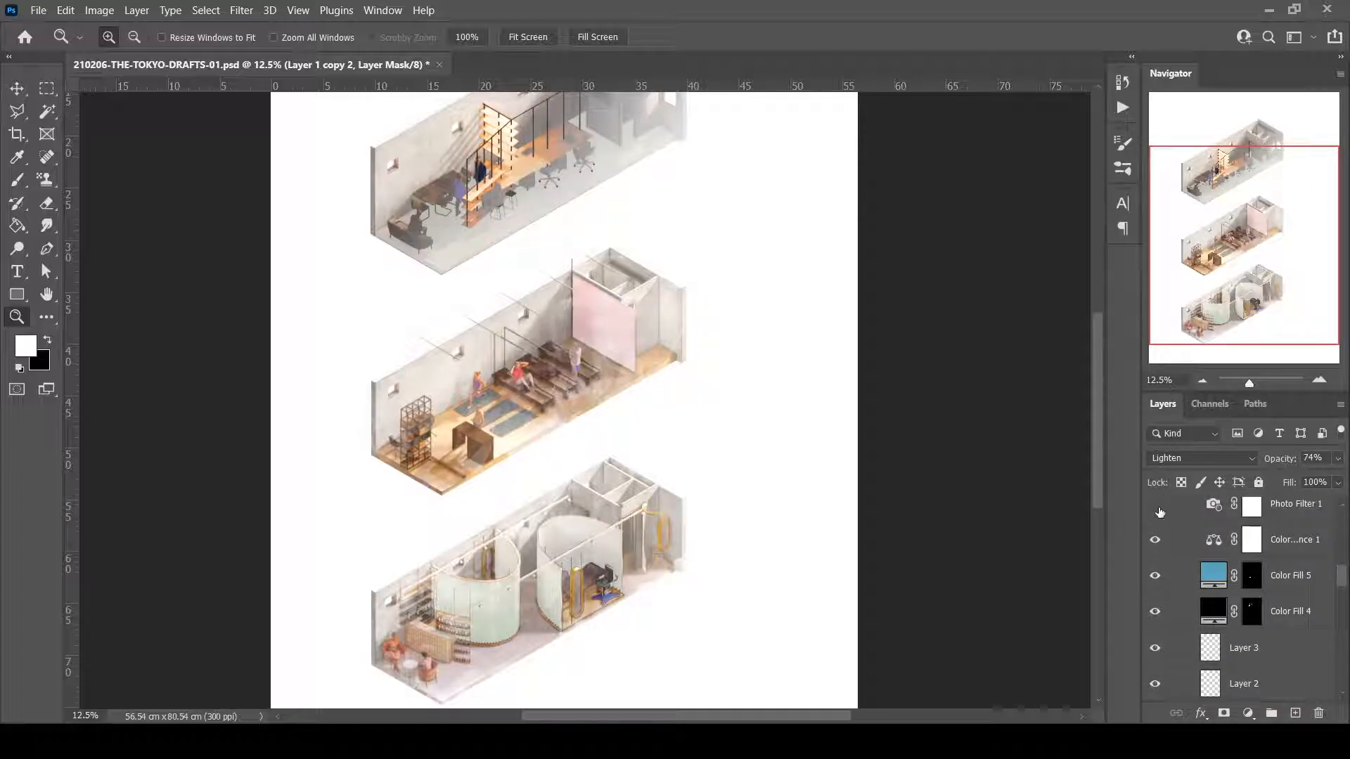
left_click(1159, 509)
Show Gradient Fill 10, the lineart layer, and the Hue/Saturation 1 and Curves 3 adjustments.
scroll(1160, 528, "up", 2)
left_click(1155, 558)
left_click(1157, 613)
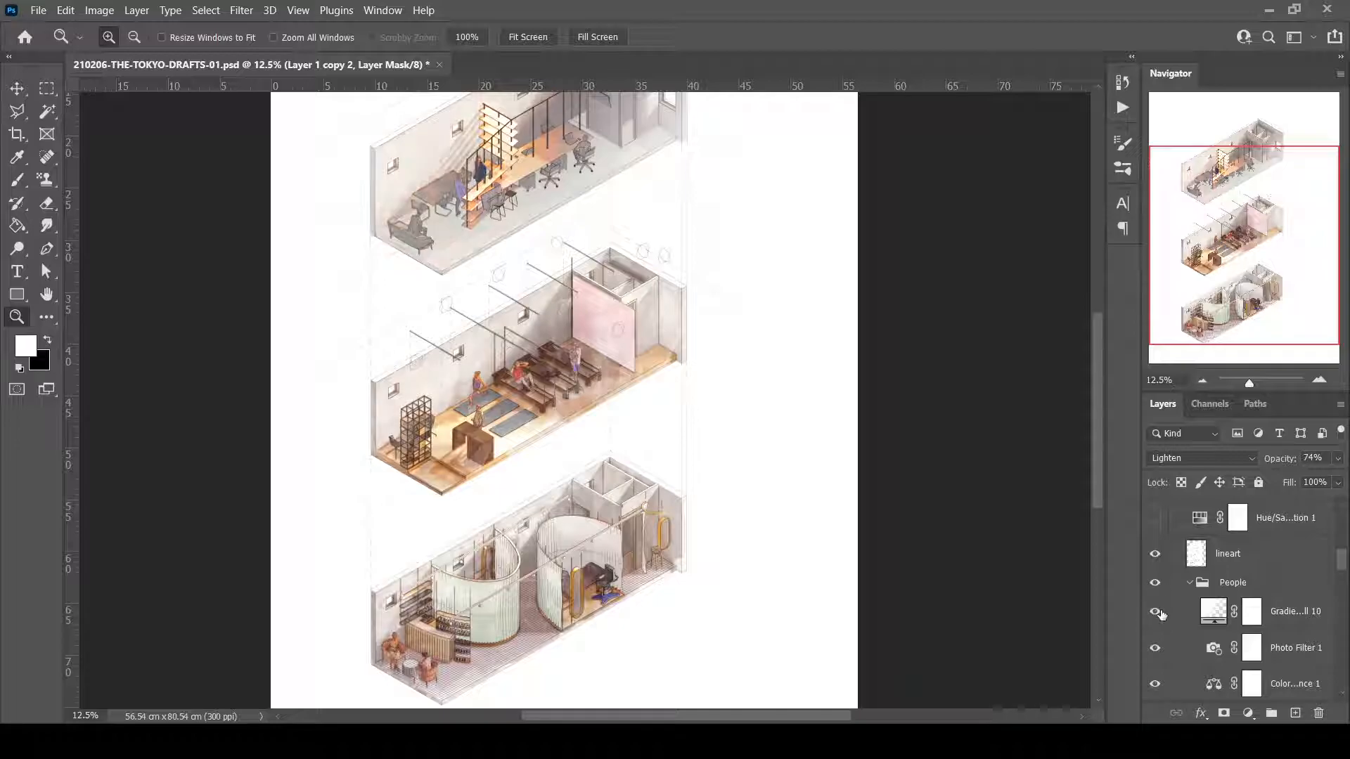
scroll(1158, 591, "up", 3)
left_click(1156, 626)
left_click(1155, 593)
Show the OFFICE, PILATES STUDIO and ESTHETICIAN text labels, plus the Pattern Fill 1 and Gradient Fill 11 layers.
scroll(1156, 597, "up", 2)
left_click(1155, 625)
left_click(1155, 589)
left_click(1155, 553)
scroll(1156, 559, "up", 1)
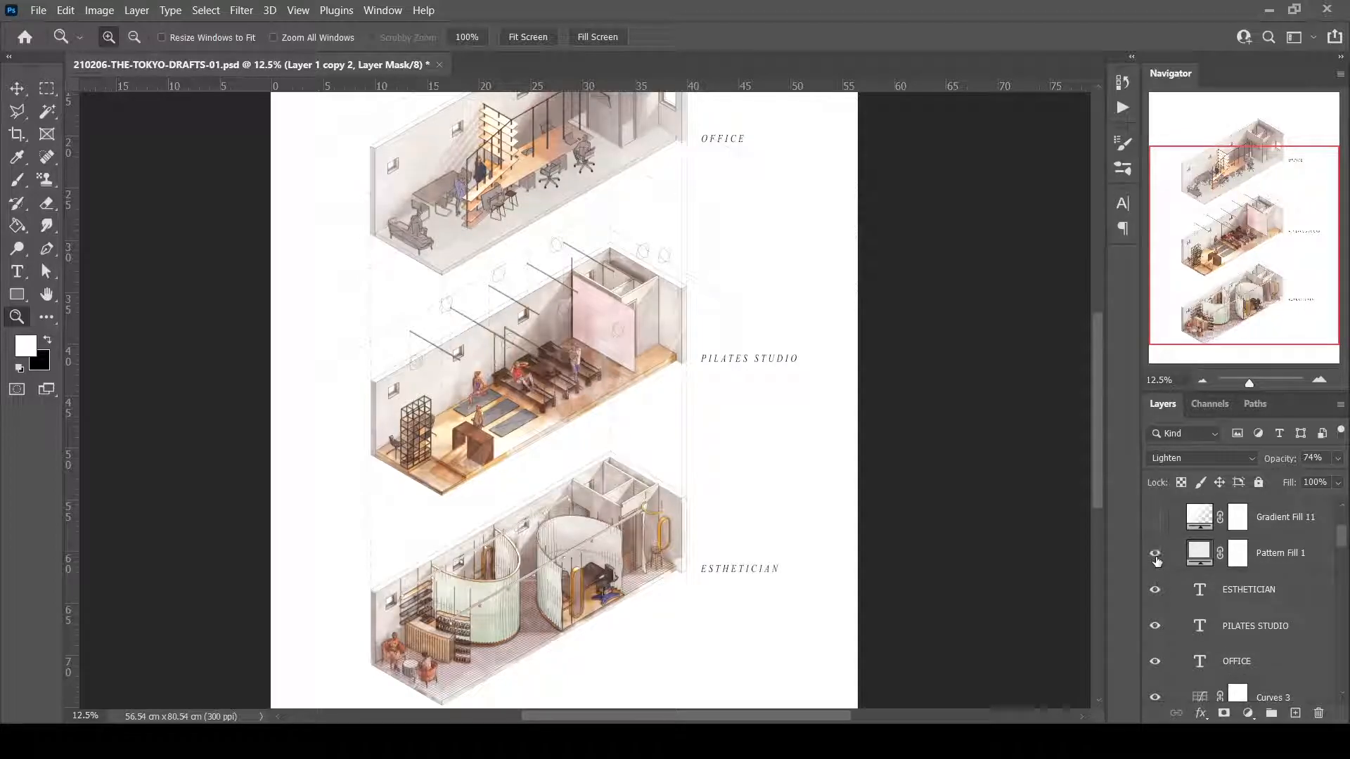
left_click(1155, 517)
Show the merged Group 1 copy, Group 1 copy 4 and Group 1 copy 2 layers to complete the illustration.
scroll(1157, 576, "up", 4)
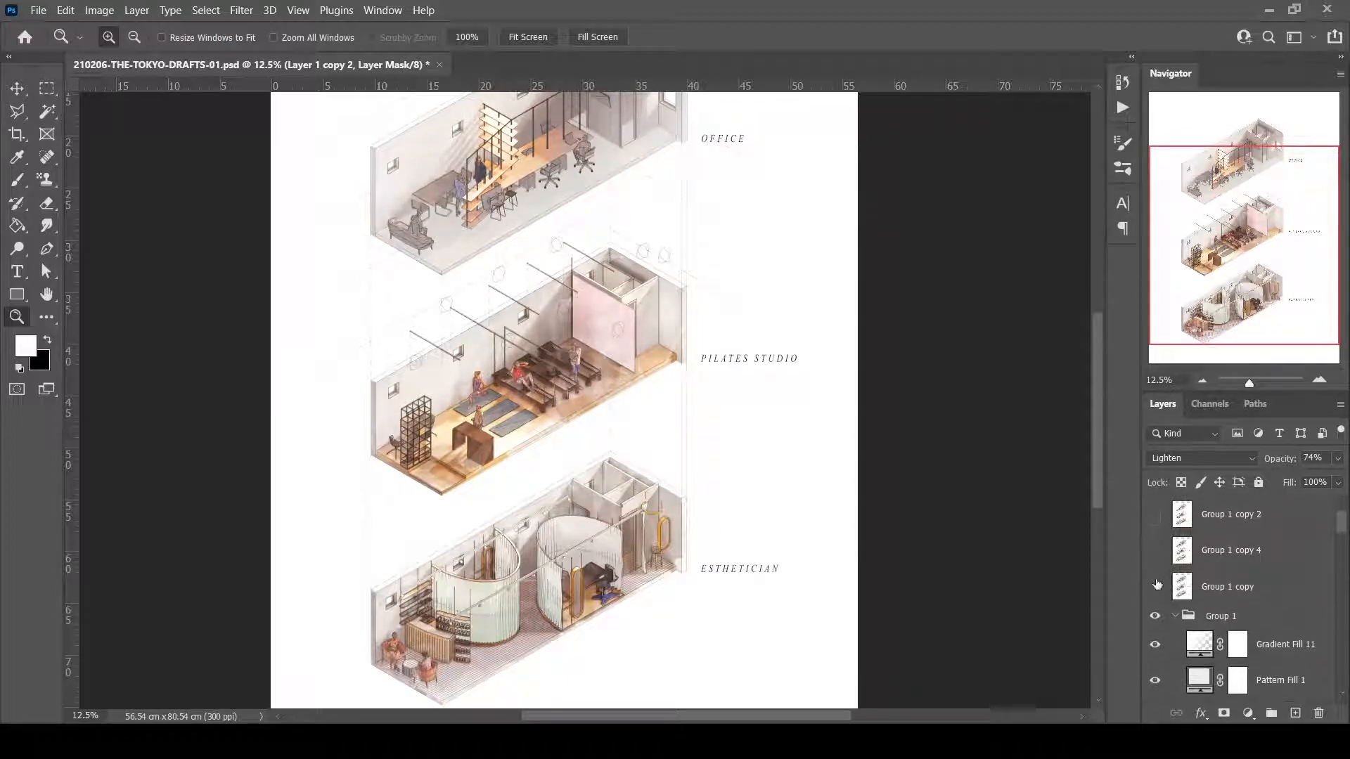
left_click(1155, 551)
left_click(1155, 515)
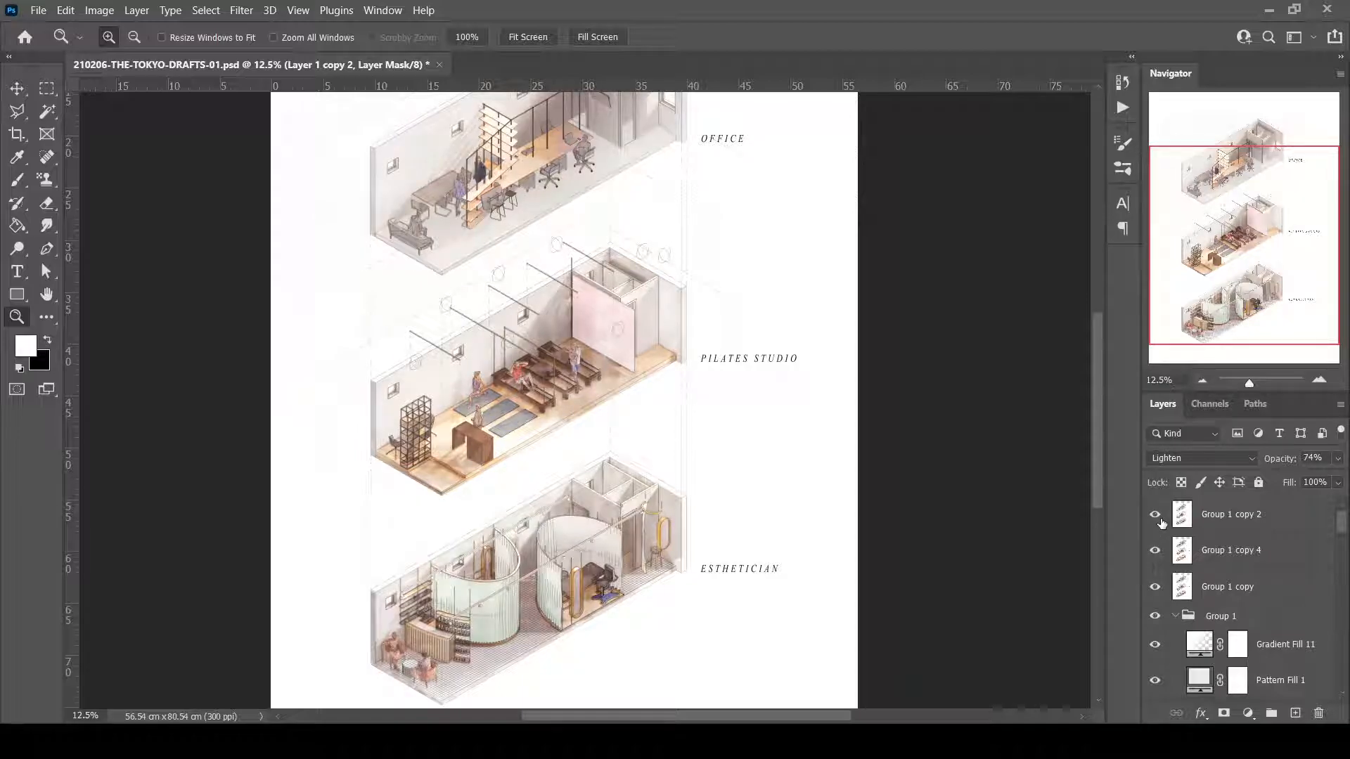
scroll(783, 421, "up", 3)
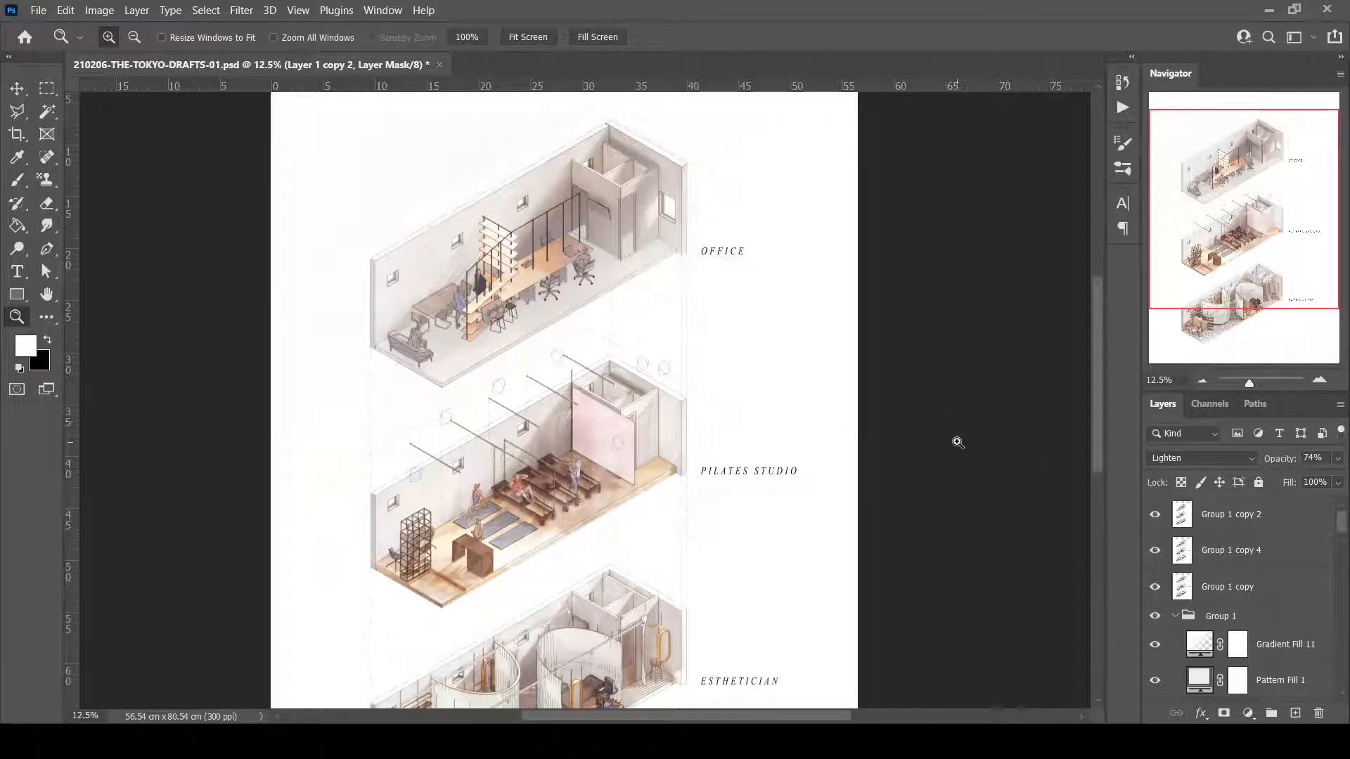
Hide the merged Group 1 copy 2, Group 1 copy 4 and Group 1 copy layers.
left_click(1247, 516)
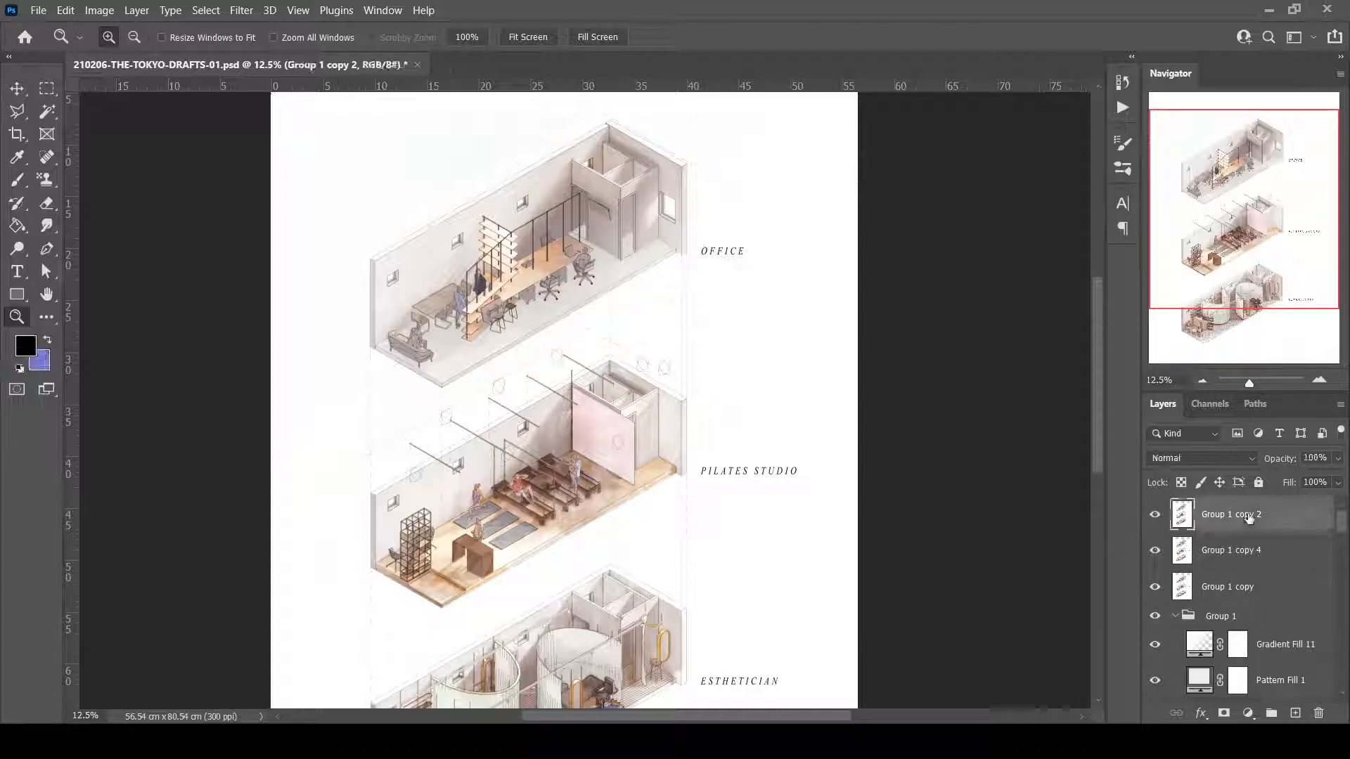
left_click(1157, 515)
left_click(1157, 515)
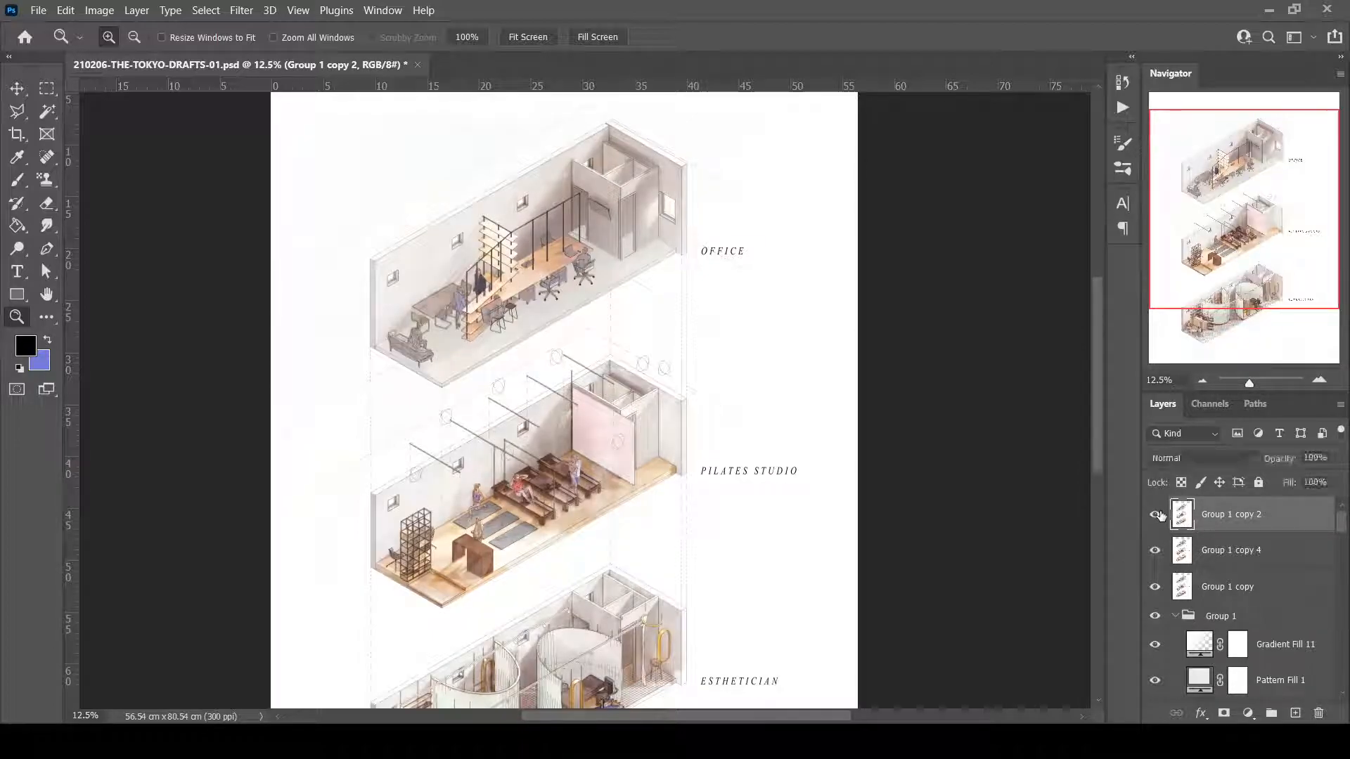
left_click(1175, 552)
left_click(1156, 515)
left_click(1154, 553)
left_click(1154, 586)
scroll(1161, 590, "down", 1)
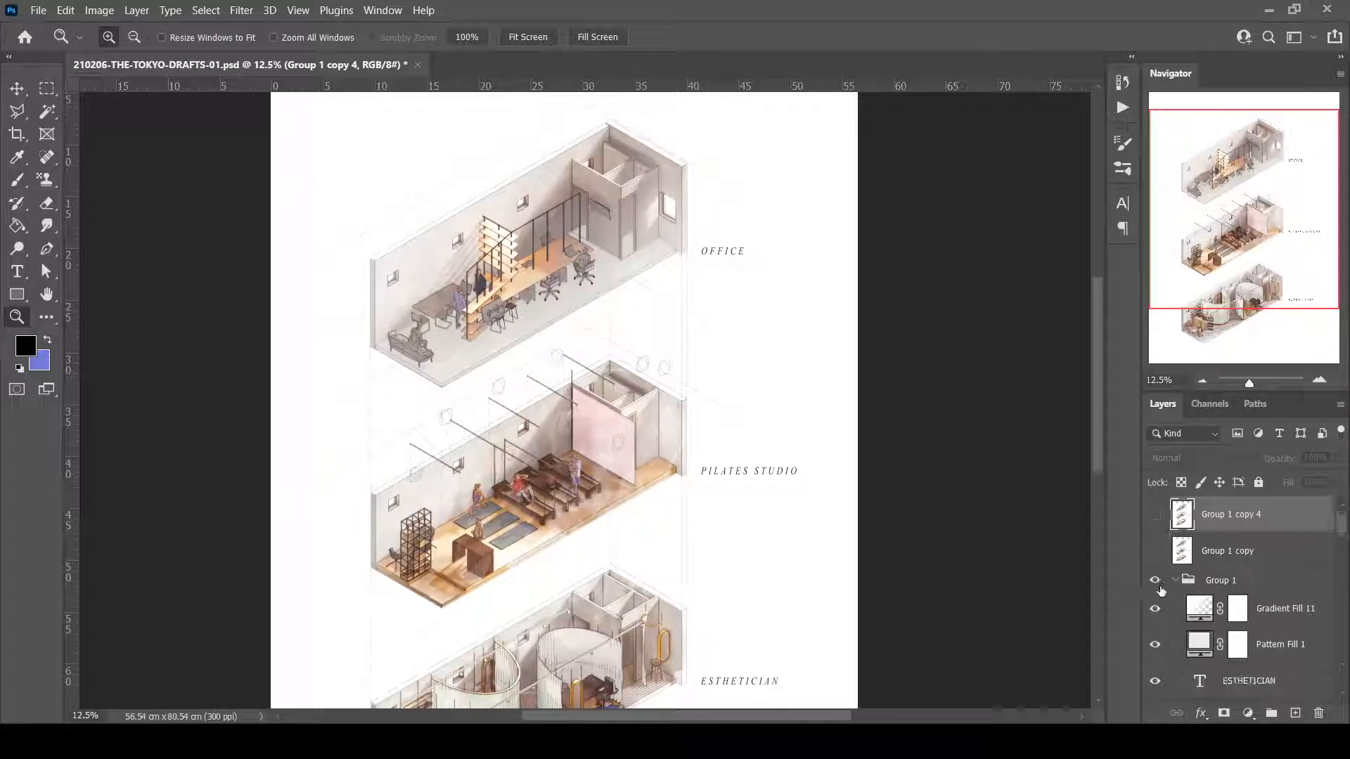
Toggle Group 1 off and on, and hide Gradient Fill 11, Pattern Fill 1 and the ESTHETICIAN text layer.
left_click(1154, 580)
scroll(1157, 608, "down", 4)
scroll(1157, 602, "up", 3)
left_click(1154, 544)
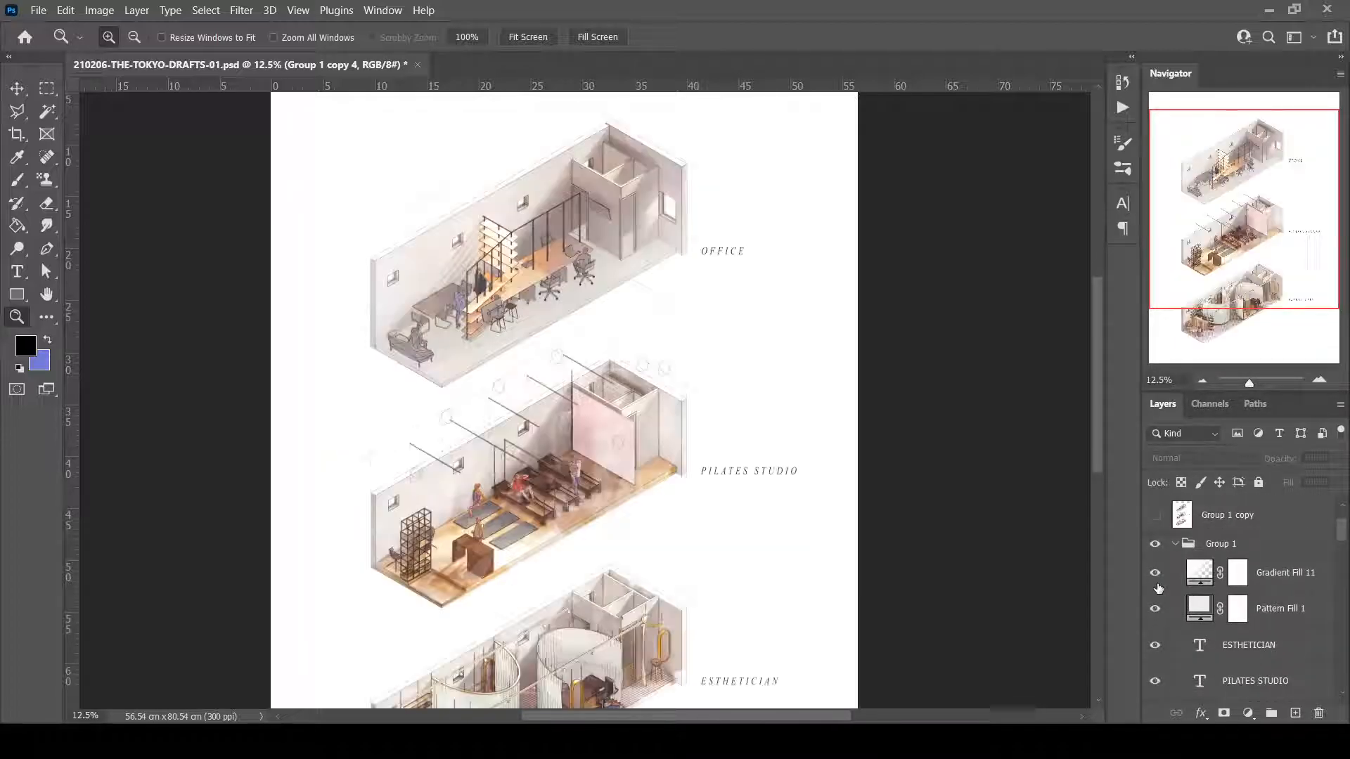
scroll(1157, 612, "down", 2)
left_click(1154, 572)
left_click(1155, 608)
left_click(1154, 641)
Hide the PILATES STUDIO and OFFICE labels, the Curves 3 and Hue/Saturation 1 adjustments, and the lineart layer.
scroll(1157, 618, "down", 2)
left_click(1154, 608)
left_click(1155, 644)
scroll(1157, 644, "down", 3)
left_click(1154, 573)
left_click(1154, 601)
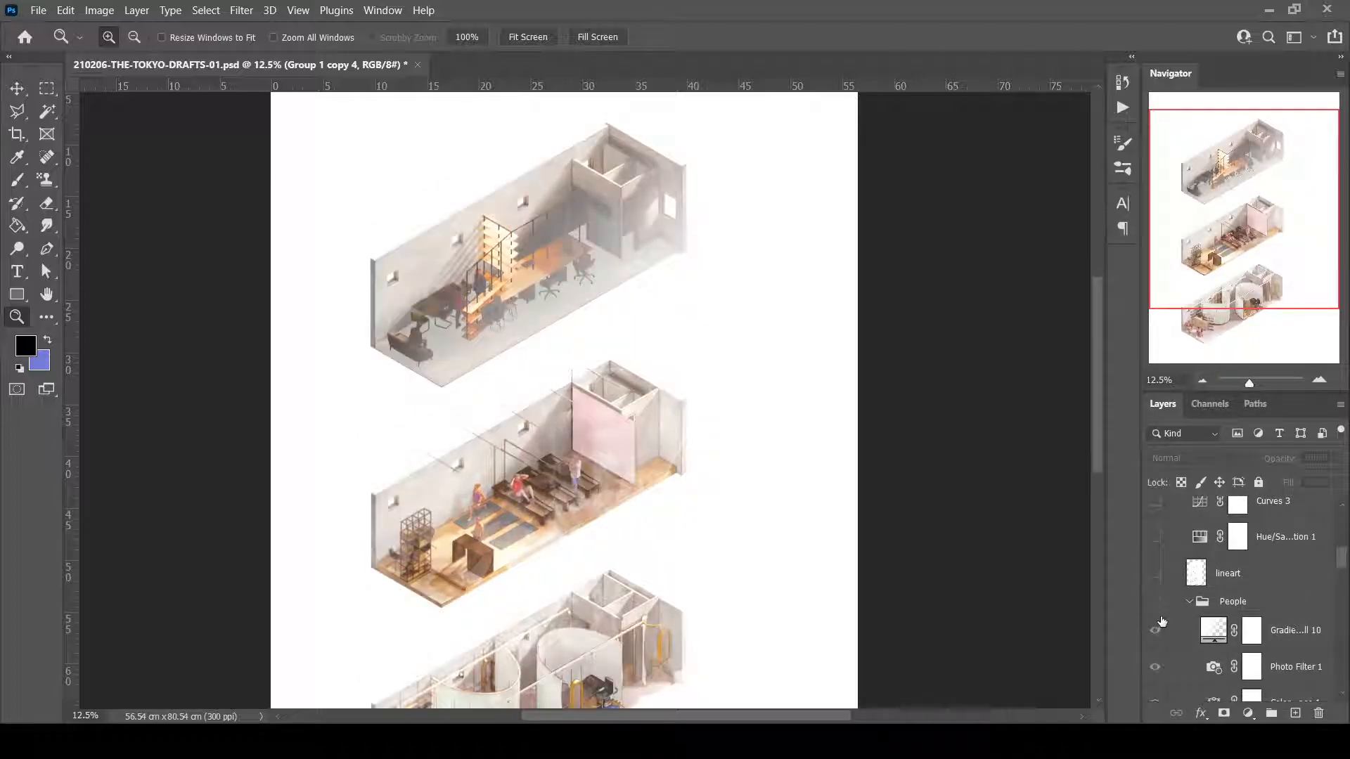
Hide the Color Balance 1, Photo Filter 1 and Gradient Fill 10 layers in the People group.
scroll(1162, 623, "down", 9)
scroll(1163, 610, "up", 7)
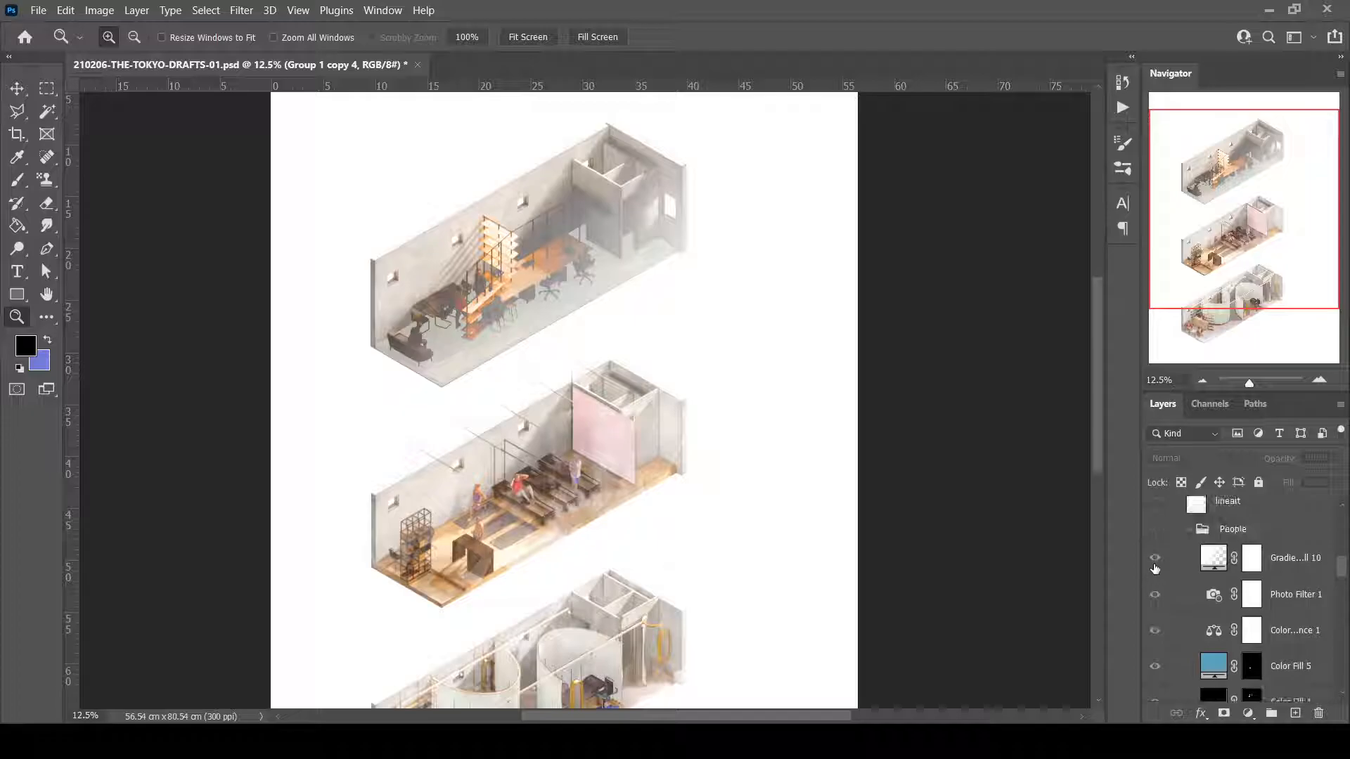
left_click(1156, 626)
left_click(1160, 539)
left_click(1155, 561)
left_click(1154, 599)
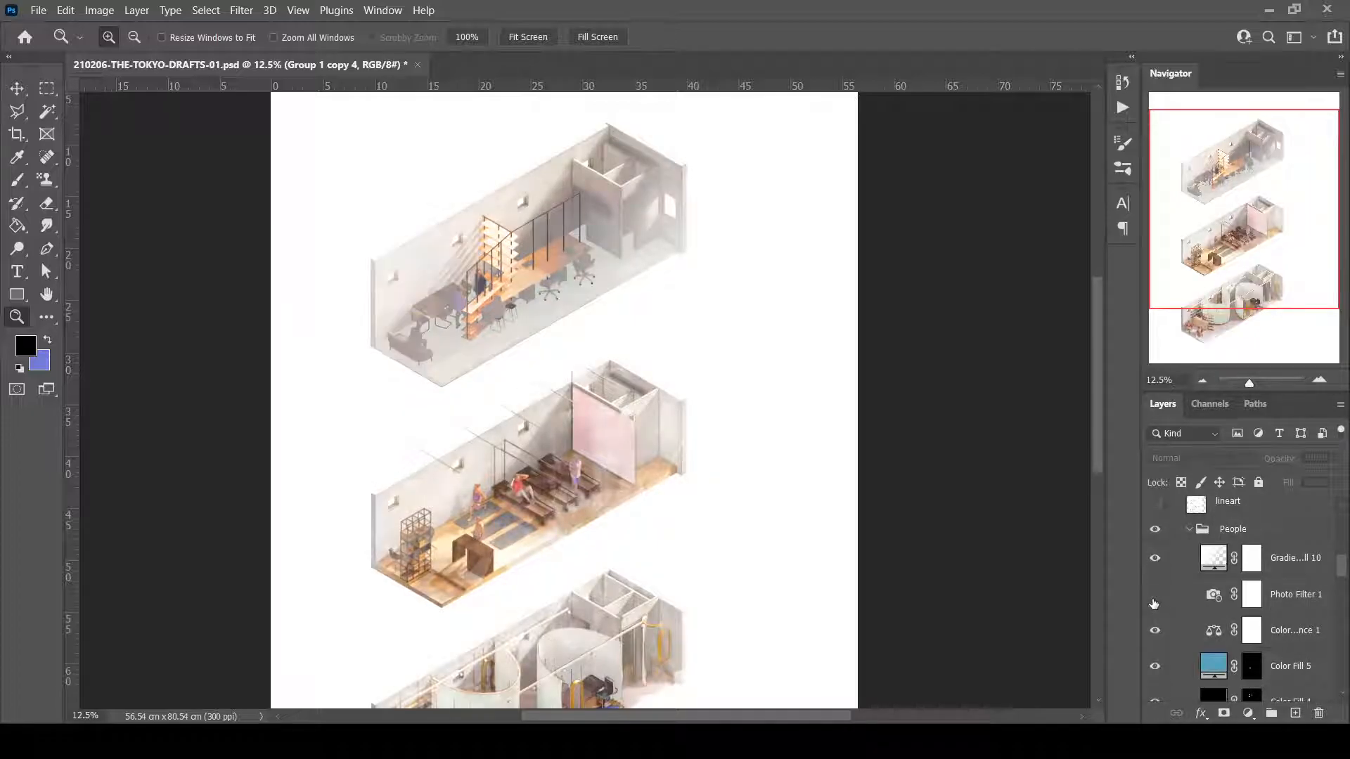
left_click(1155, 559)
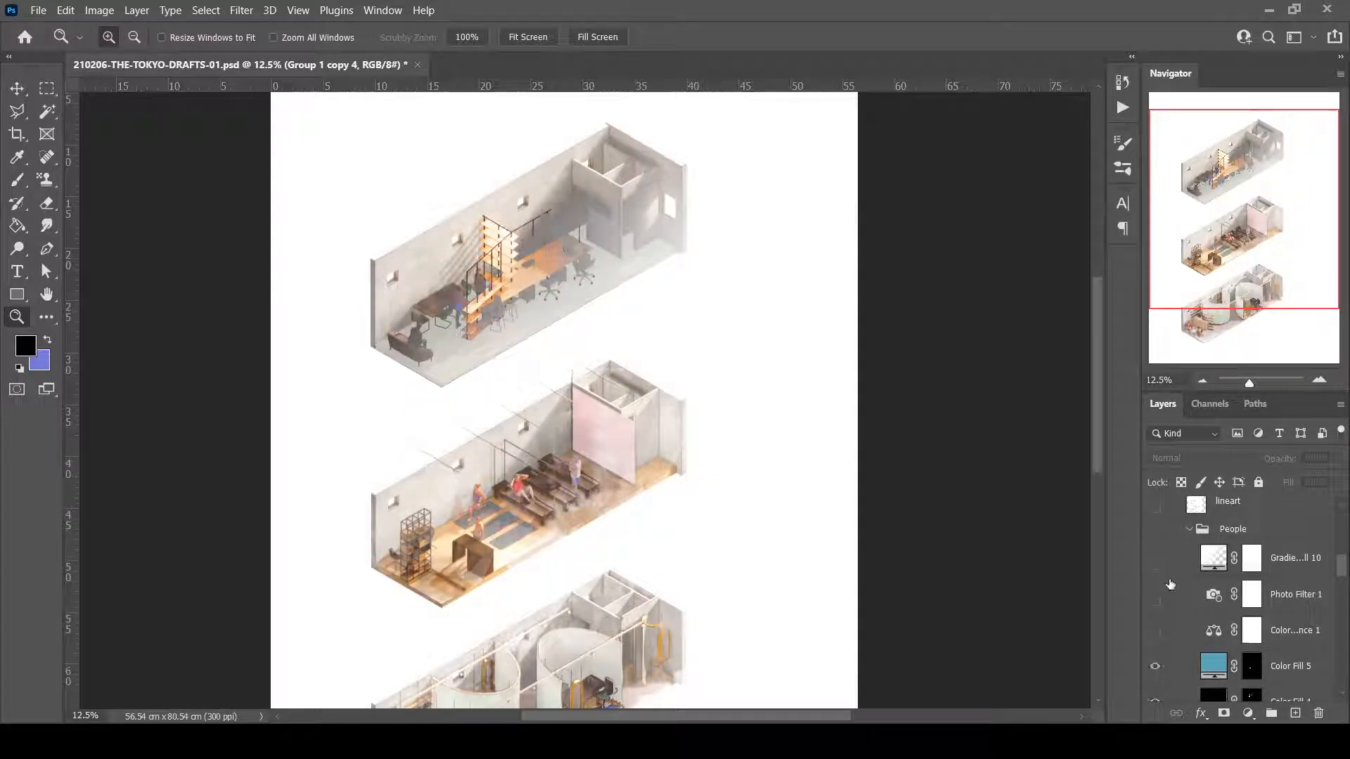
Hide Color Fill 4, Color Fill 5, Layer 3 and Layer 2 in the People group.
scroll(1168, 587, "down", 2)
left_click(1157, 630)
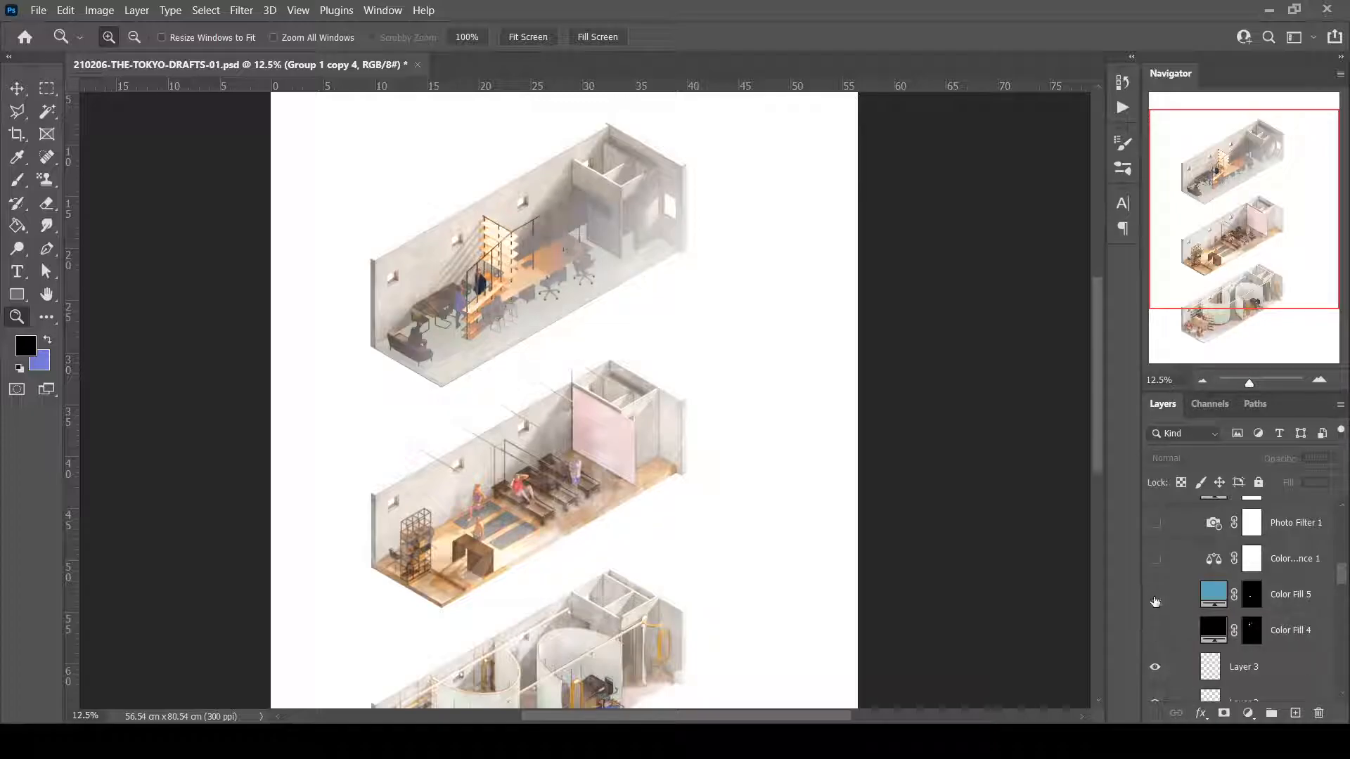
left_click(1154, 599)
scroll(1154, 600, "down", 2)
left_click(1155, 596)
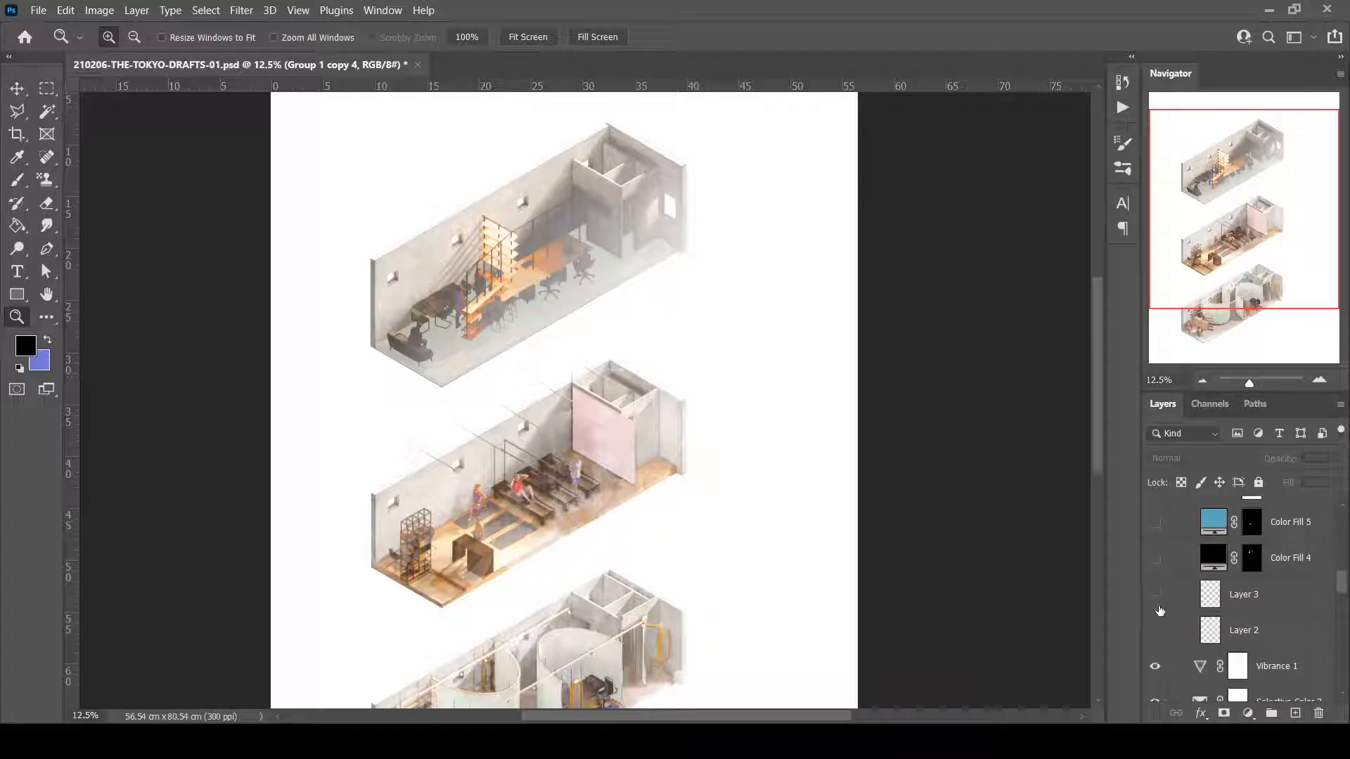
Hide the Vibrance 1 and Selective Color 2 adjustment layers.
scroll(1158, 615, "down", 2)
left_click(1155, 594)
left_click(1155, 630)
scroll(1161, 619, "down", 1)
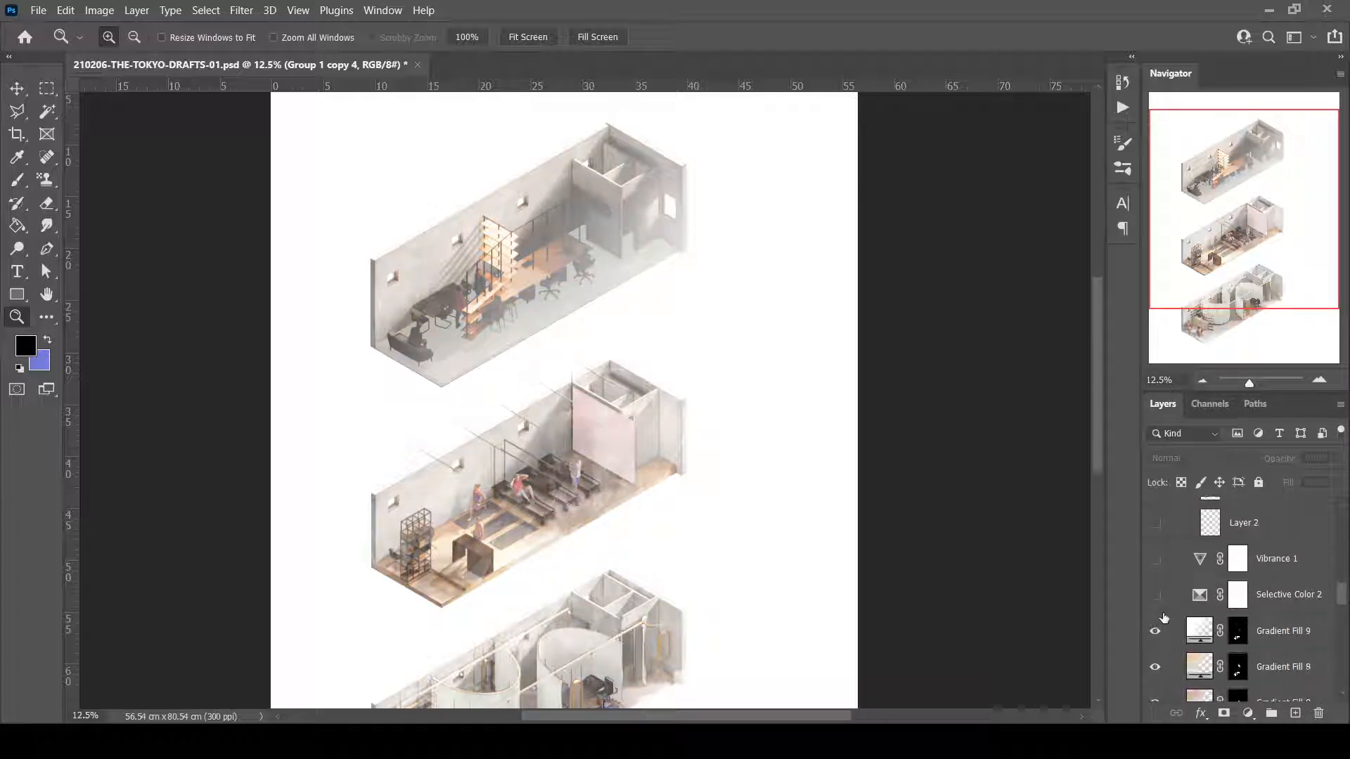
Hide Gradient Fill 9, Gradient Fill 8, Gradient Fill 7 and Color Fill 3.
left_click(1155, 630)
scroll(1155, 631, "down", 1)
left_click(1155, 631)
scroll(1154, 631, "down", 2)
left_click(1156, 597)
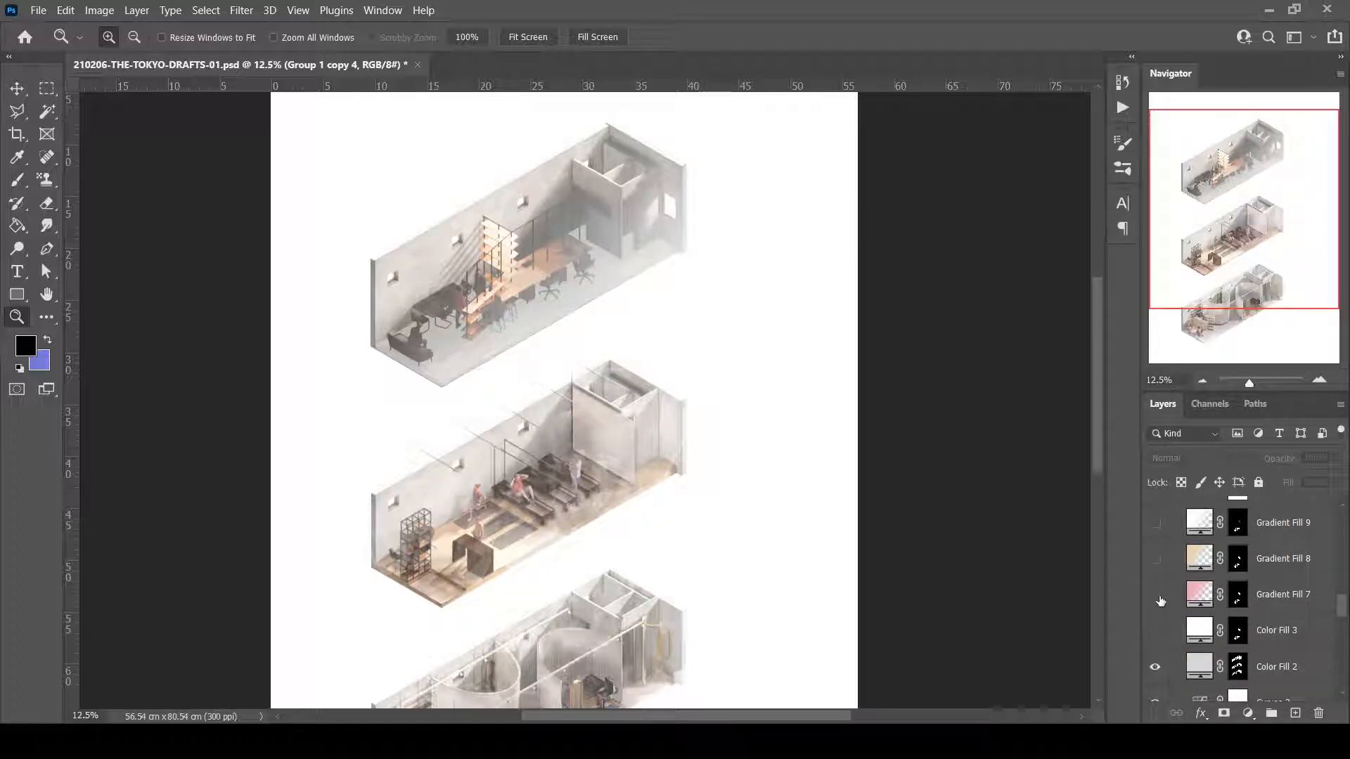
Hide Color Fill 2 and the Curves 2 and Levels 2 adjustment layers.
scroll(1160, 601, "down", 1)
scroll(1155, 609, "down", 2)
left_click(1155, 599)
left_click(1154, 631)
scroll(1153, 637, "down", 1)
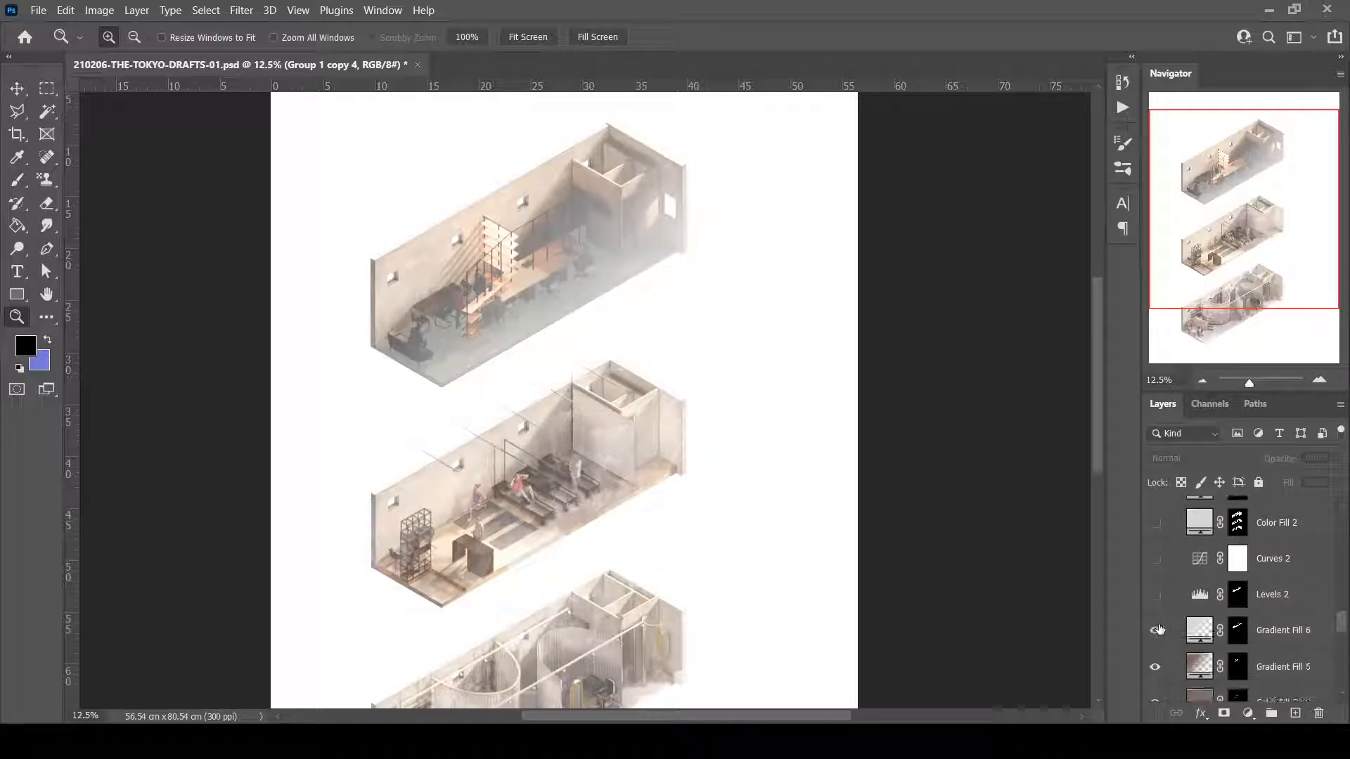
Hide Gradient Fill 6, Gradient Fill 5, Color Fill 6 copy and Color Fill 6.
left_click(1154, 632)
scroll(1161, 619, "down", 2)
left_click(1155, 596)
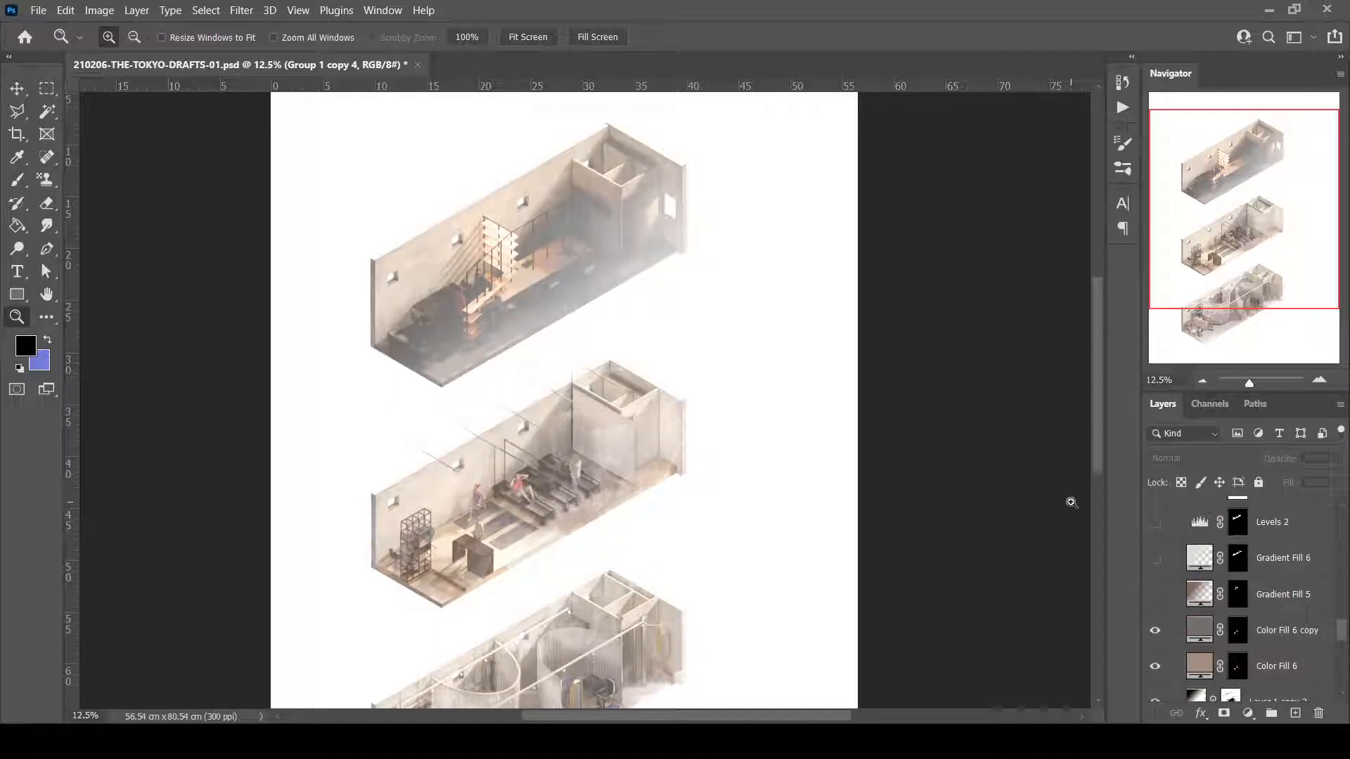
scroll(1027, 530, "down", 1)
left_click(1154, 631)
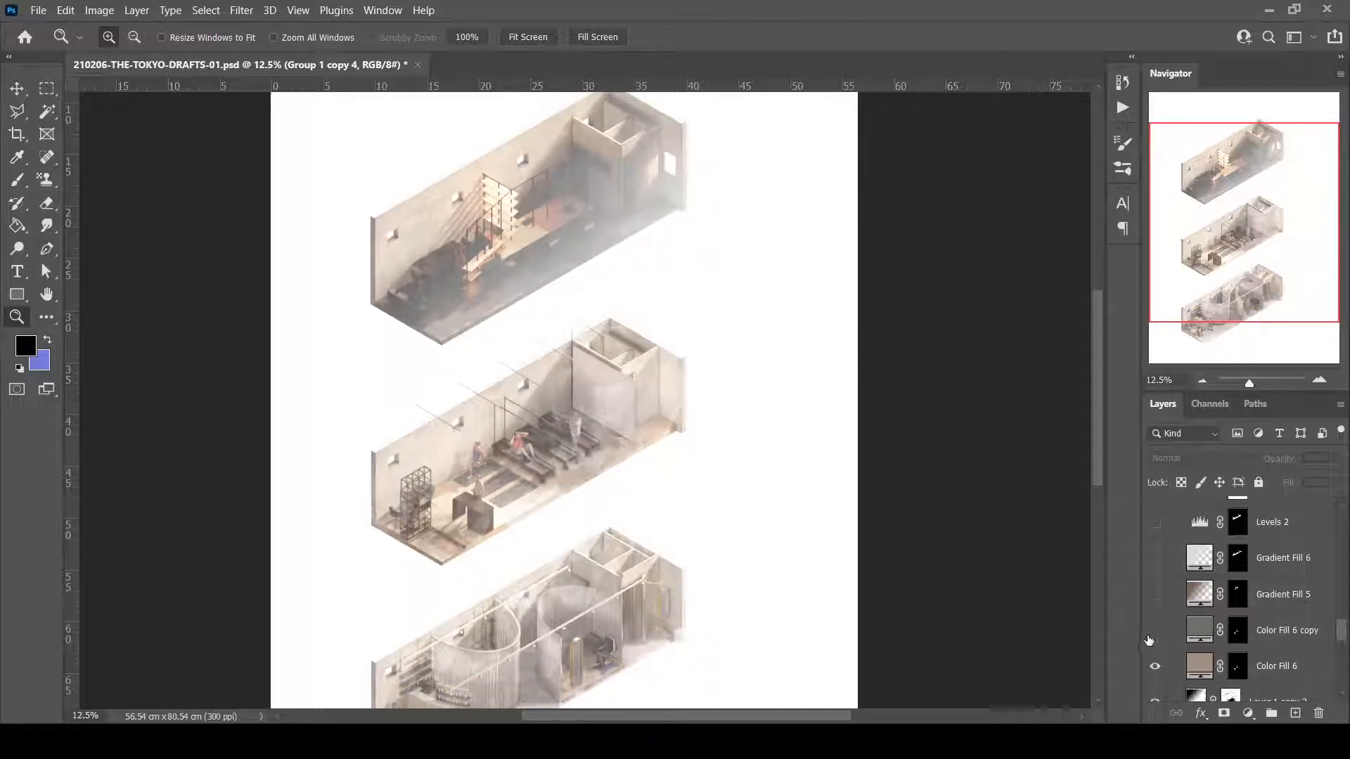
scroll(1149, 636, "down", 1)
left_click(1154, 631)
Compare the image with Layer 1 copy 2 and Layer 1 copy switched off and on, leaving Layer 1 copy 2 selected and shown.
scroll(1153, 631, "down", 2)
left_click(1160, 595)
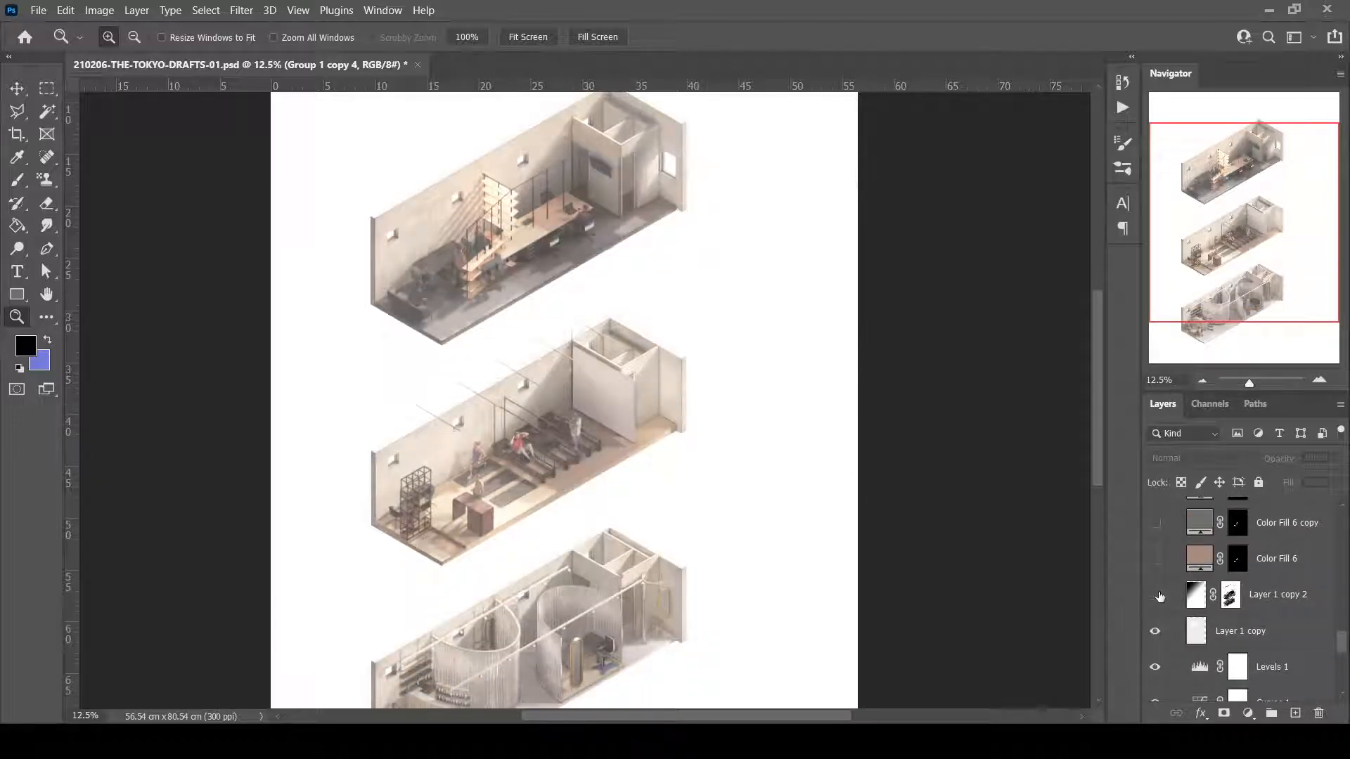
scroll(695, 414, "down", 1)
left_click(1154, 631)
left_click(1154, 630)
left_click(1243, 636)
left_click(1287, 603)
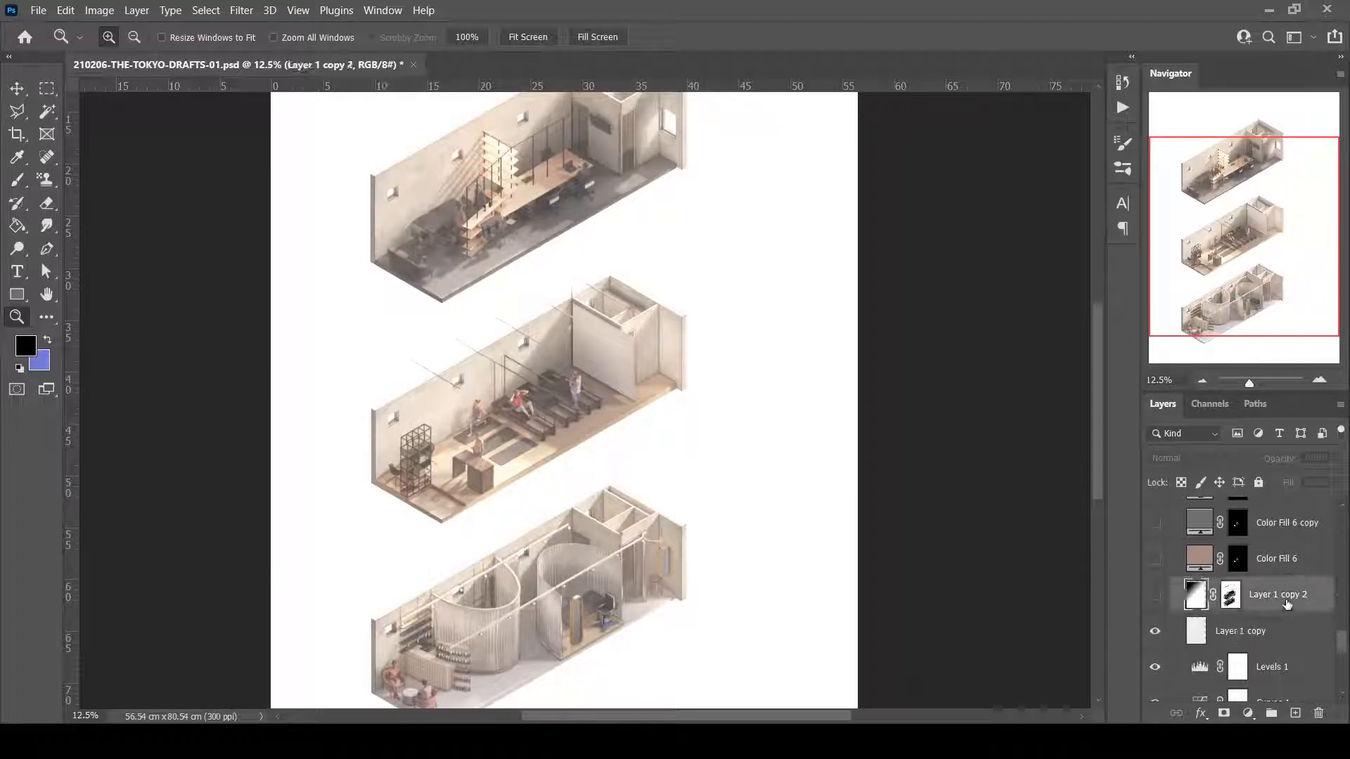
left_click(1154, 595)
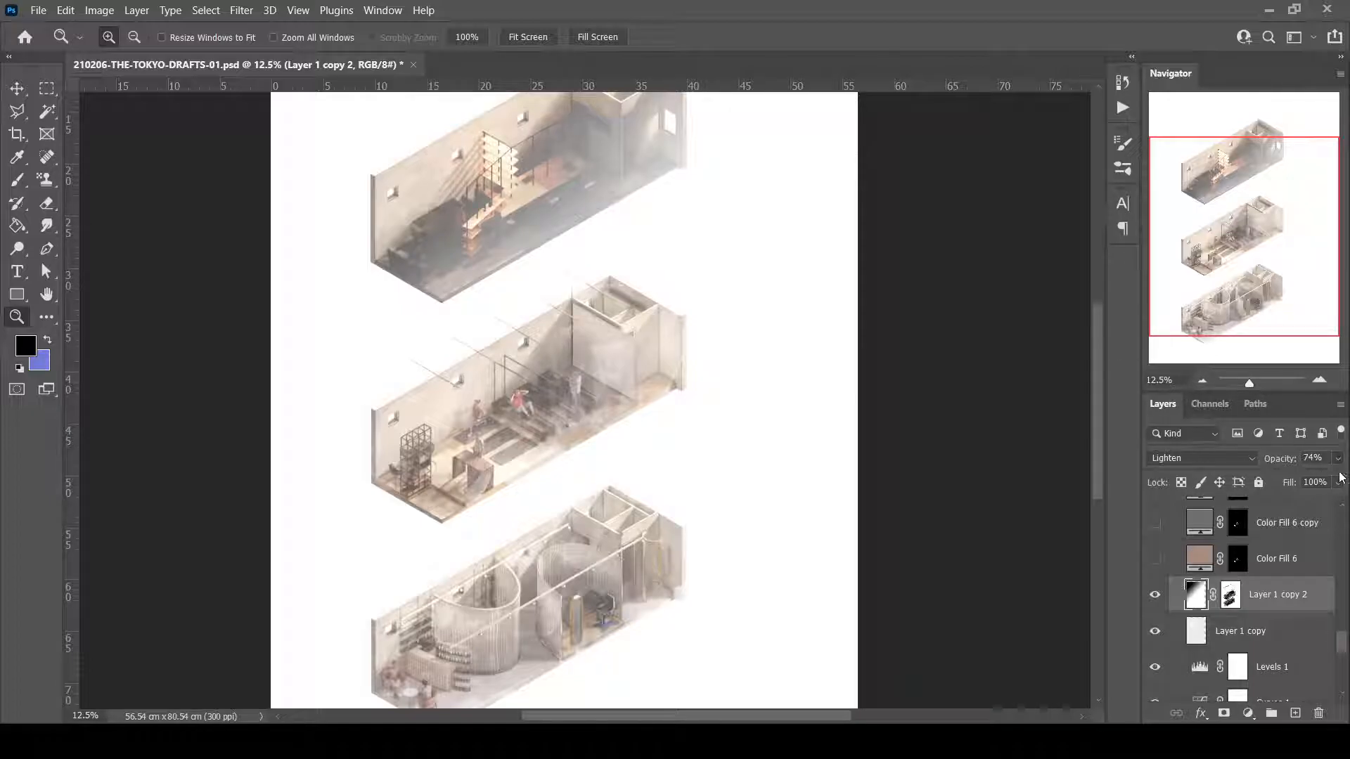
Set Layer 1 copy 2 to Normal blend mode at 100% opacity.
left_click_drag(1313, 483, 1343, 482)
left_click(1209, 463)
left_click(1173, 293)
left_click_drag(1225, 226, 1191, 180)
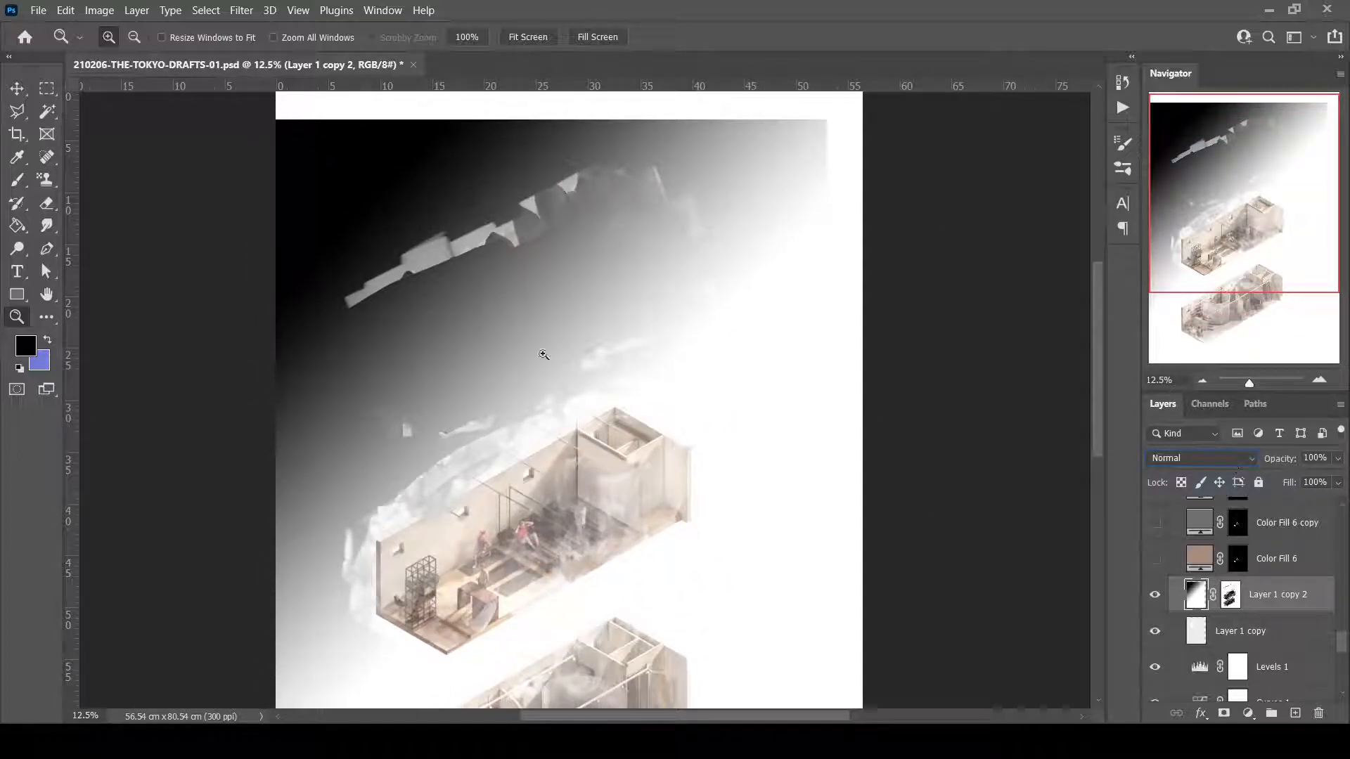
Examine the masked gradient strokes of Layer 1 copy 2 up close around the pilates studio.
left_click_drag(1205, 222, 1200, 292)
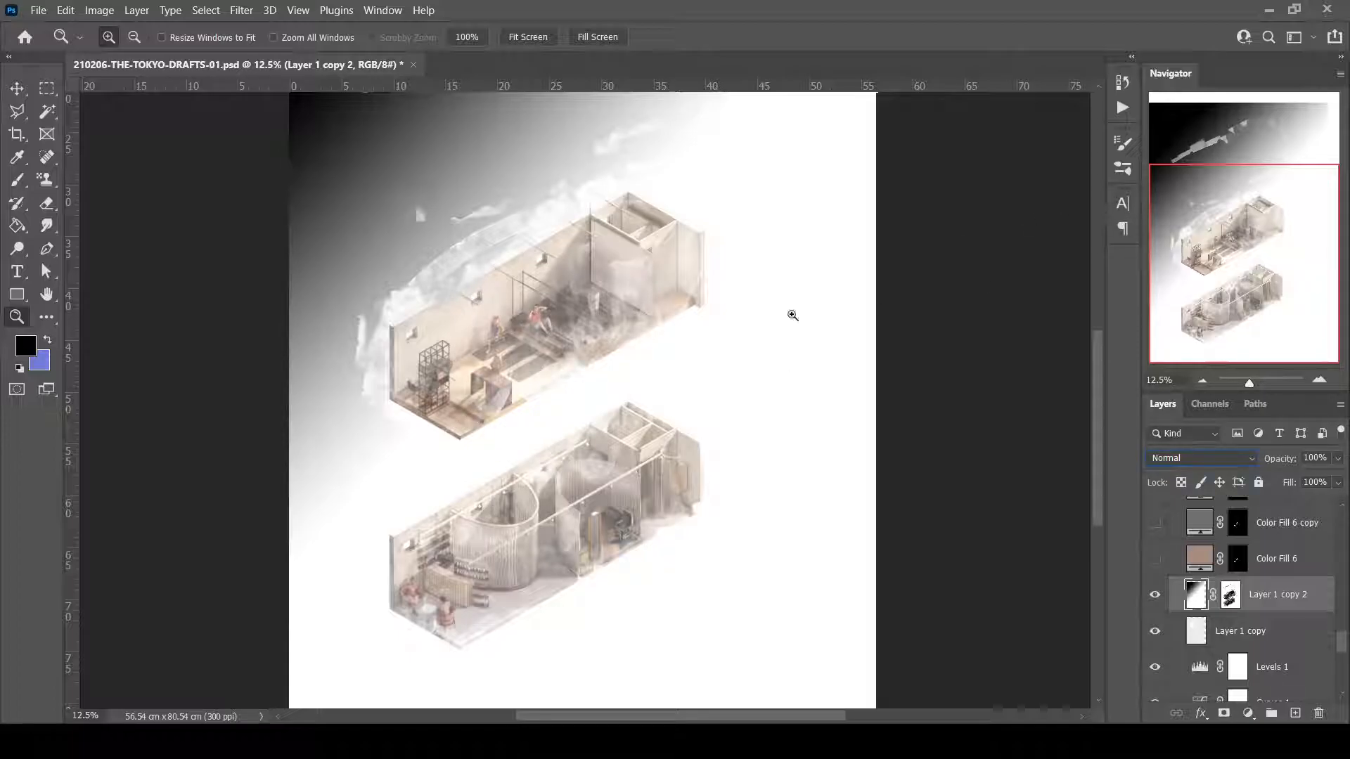
left_click(527, 359)
left_click(534, 330)
left_click(542, 302)
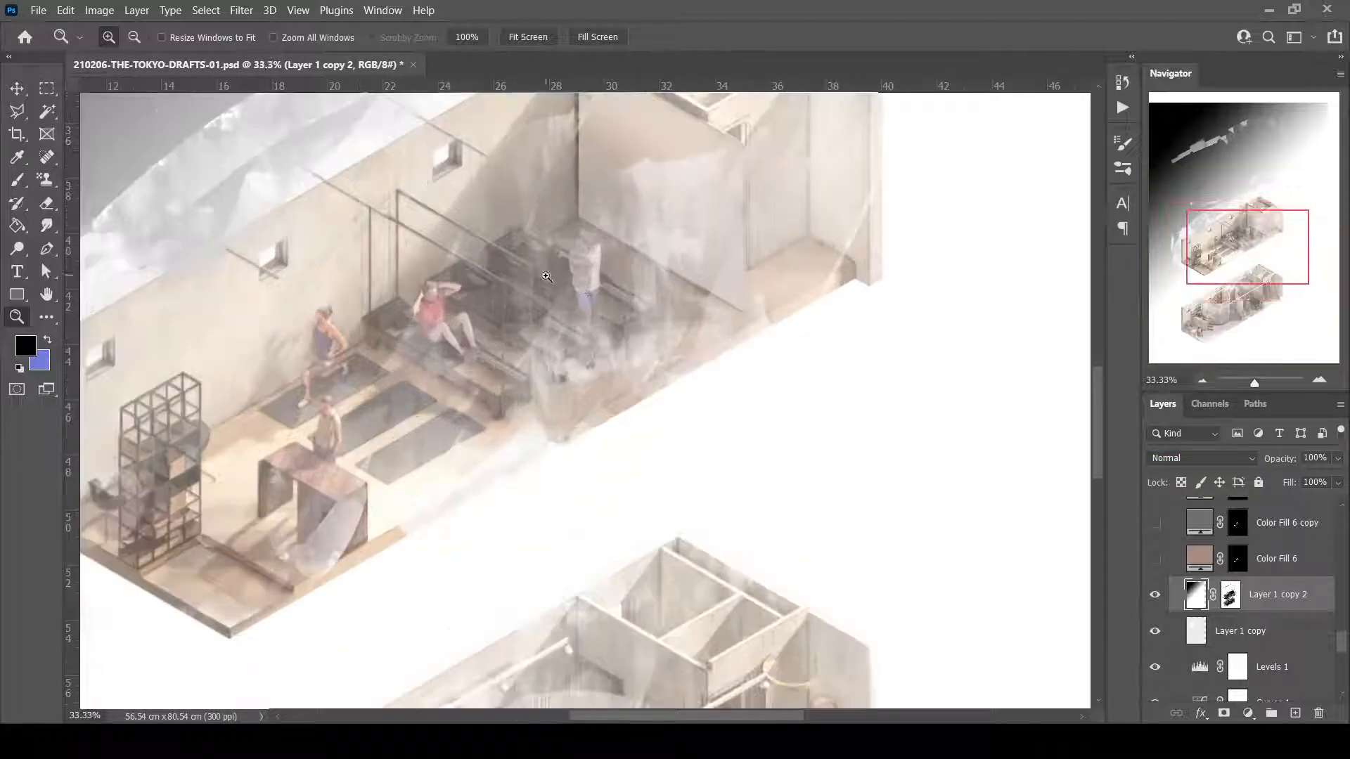
left_click(546, 277)
scroll(547, 277, "up", 5)
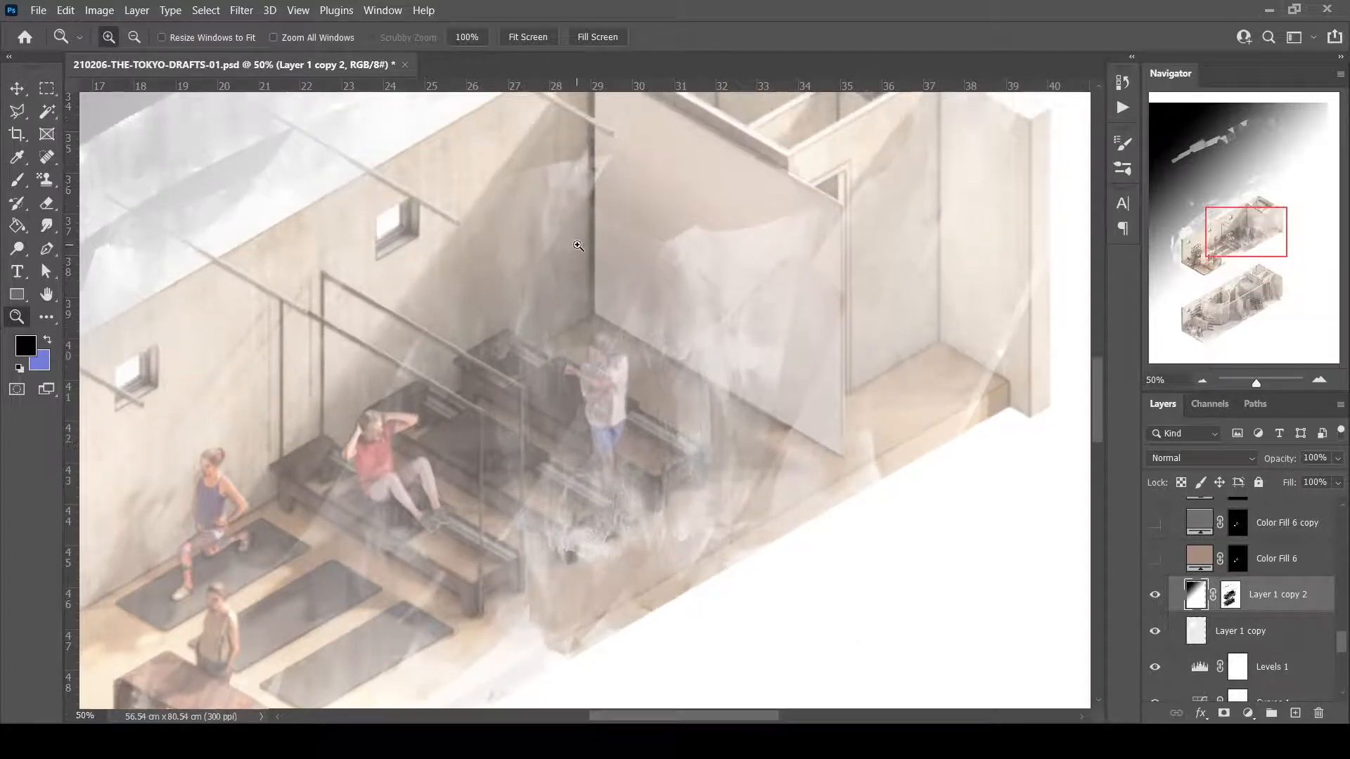
key("ctrl+0")
left_click(555, 401)
left_click(559, 406)
left_click(560, 406)
Switch to the Brush tool and toggle the red overlay for the mask of Layer 1 copy 2.
key("b")
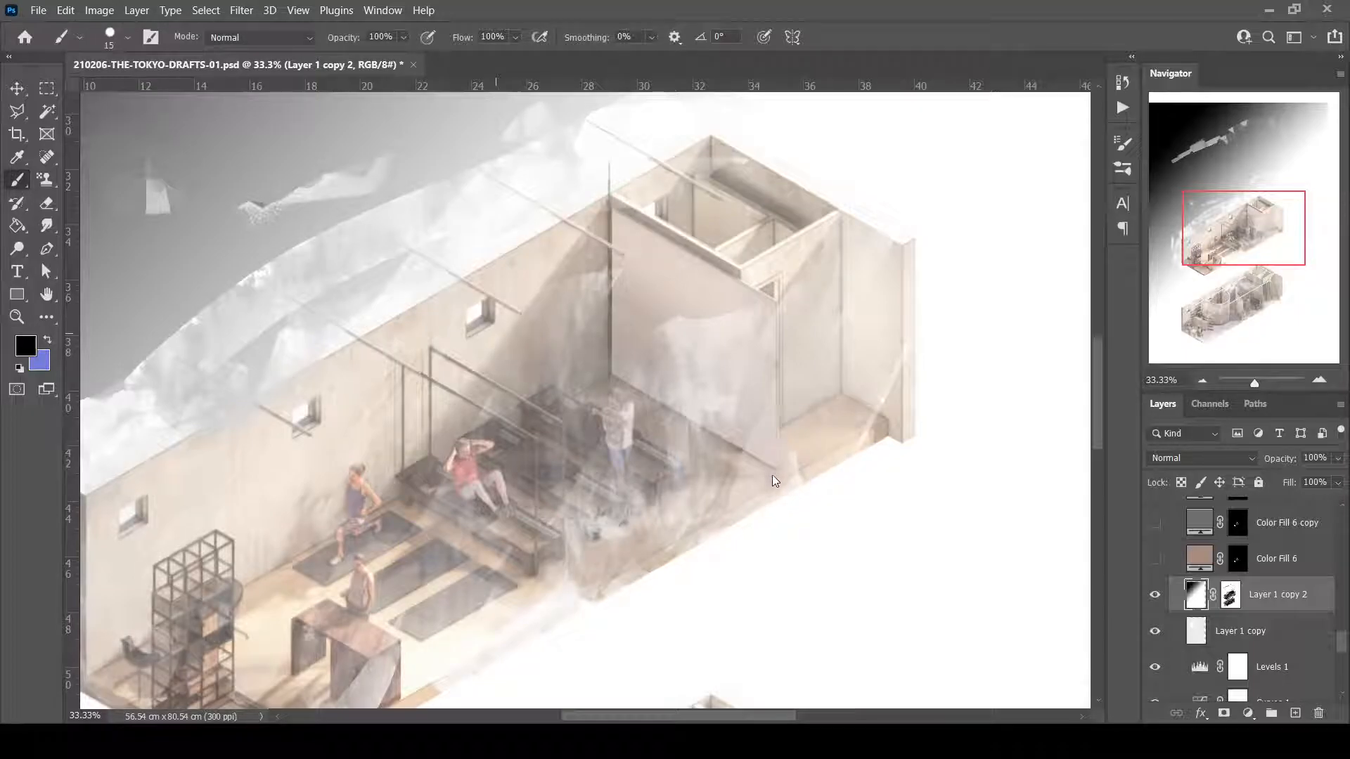
left_click(606, 548)
key("backslash")
key("backslash")
key("bracketright")
key("backslash")
key("backslash")
View the Layer 1 copy 2 mask among the channels, and add a new alpha channel and discard it.
left_click(1210, 404)
key("backslash")
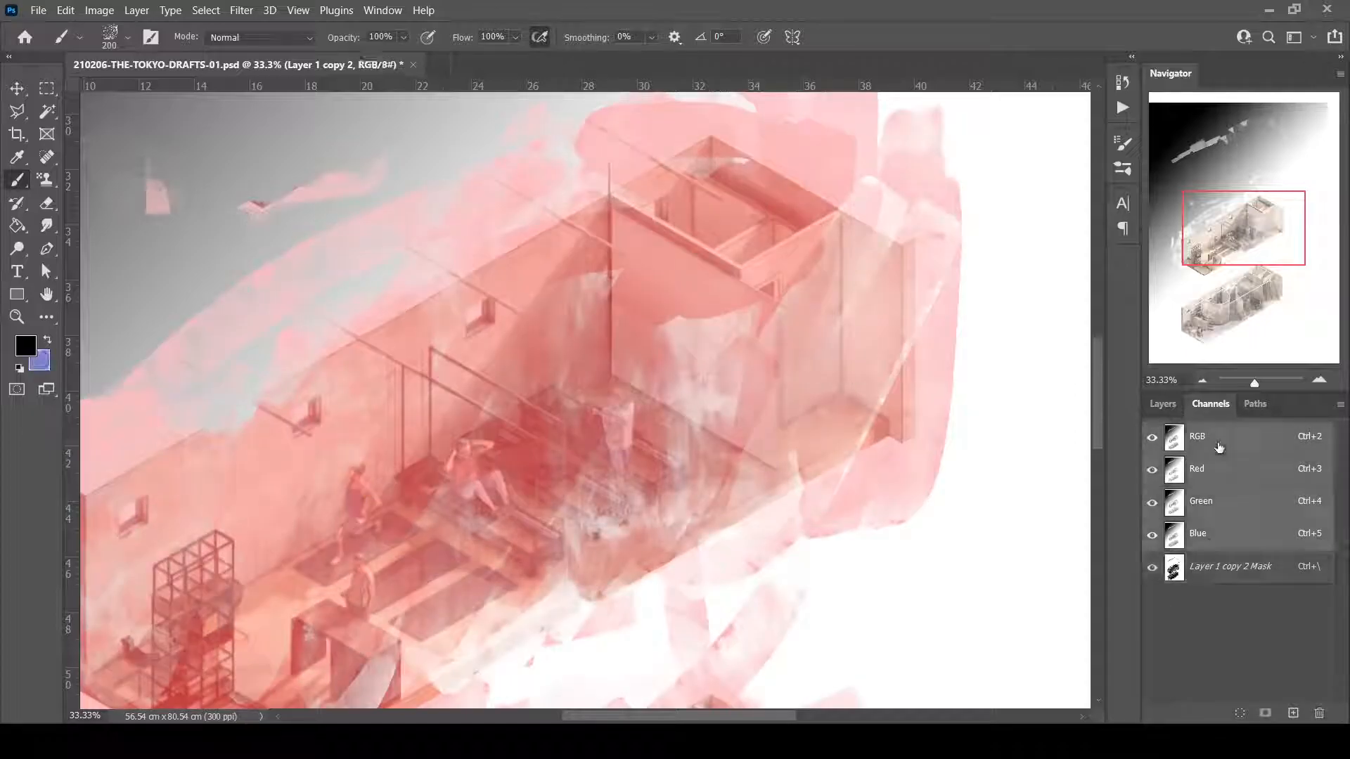
key("backslash")
left_click(1292, 713)
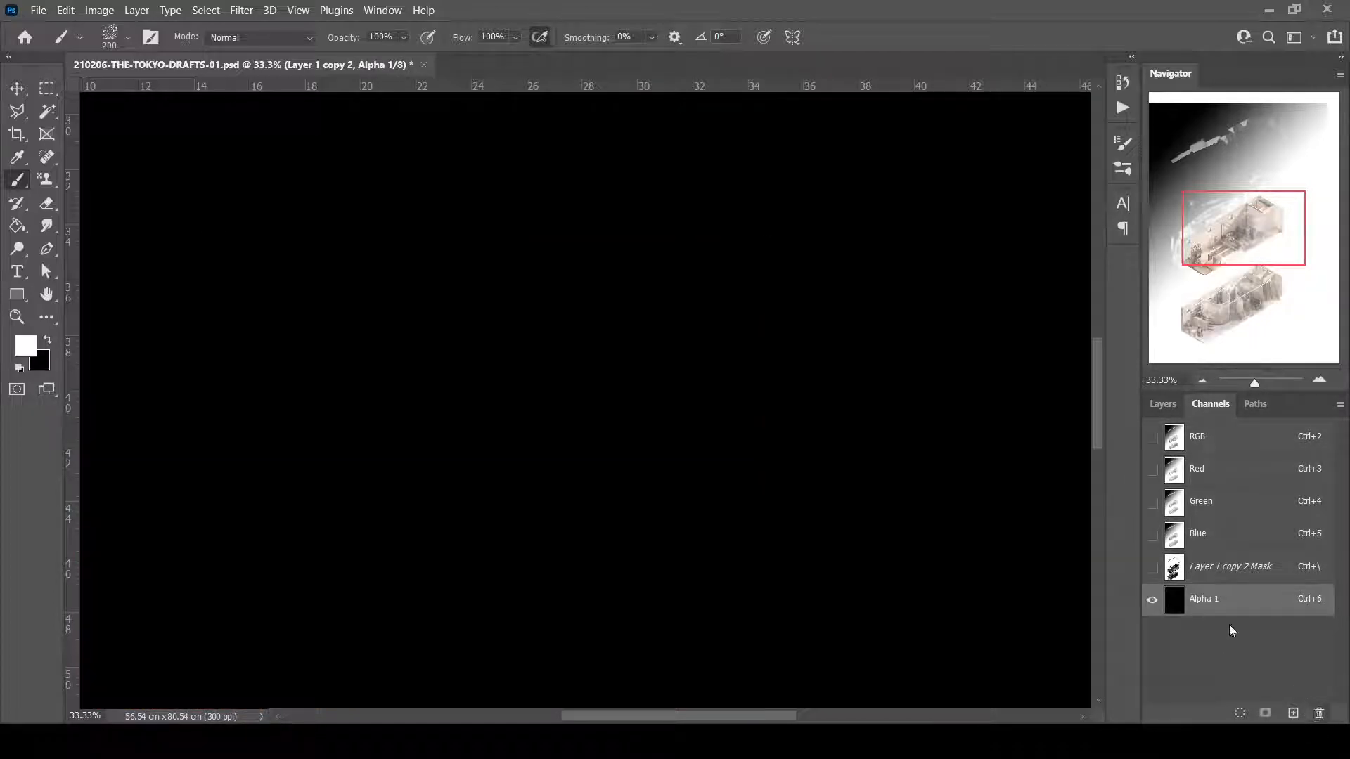
left_click(650, 308)
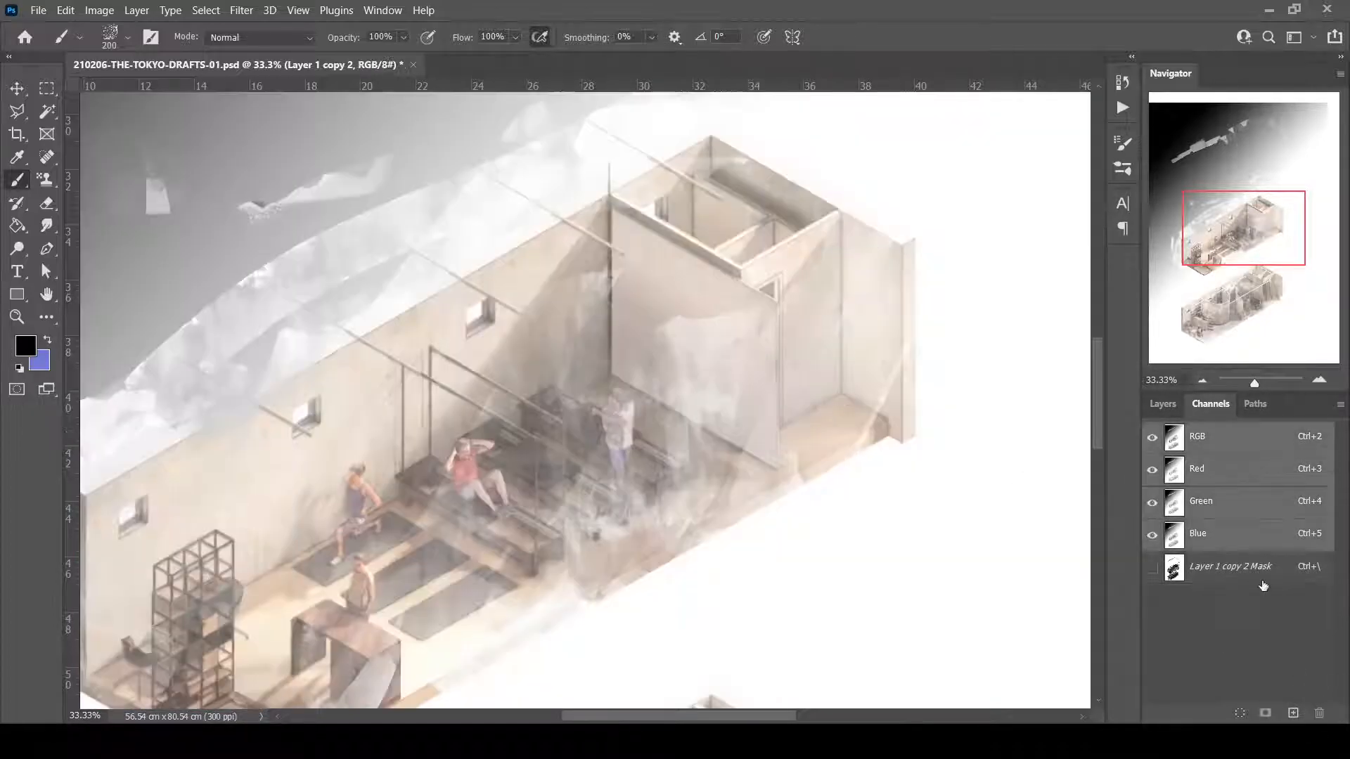
Delete the Layer 1 copy 2 Mask channel and view the unmasked gradient layer.
left_click(1256, 569)
left_click(1317, 713)
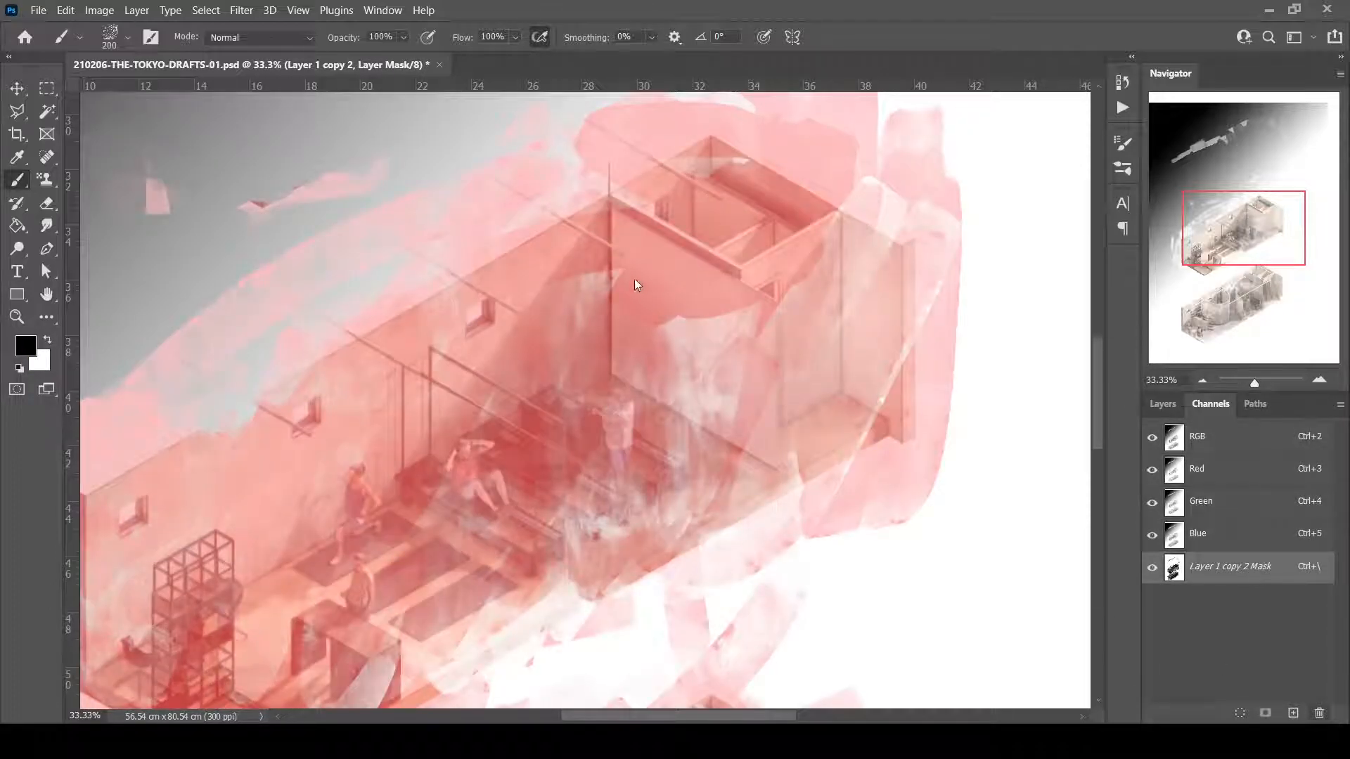
left_click(661, 300)
left_click(1160, 403)
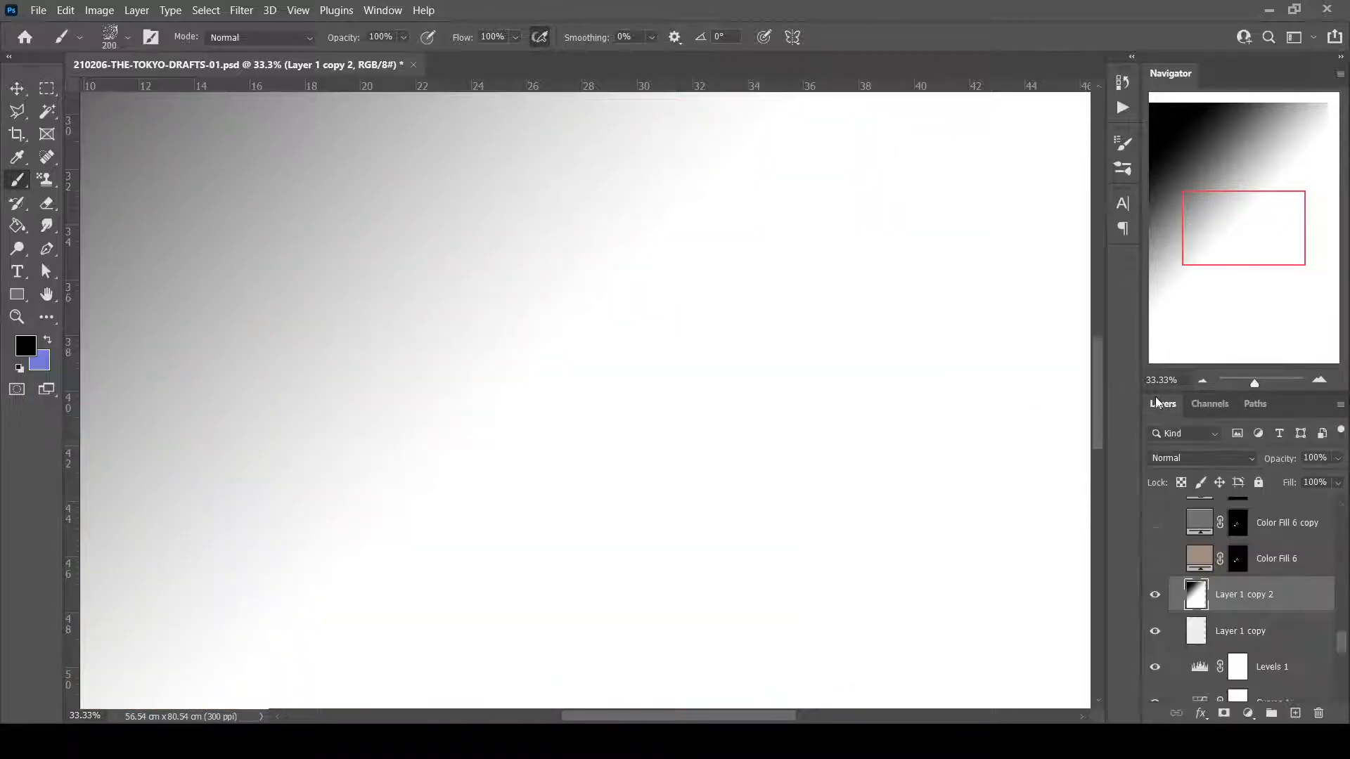
left_click_drag(1230, 249, 1229, 234)
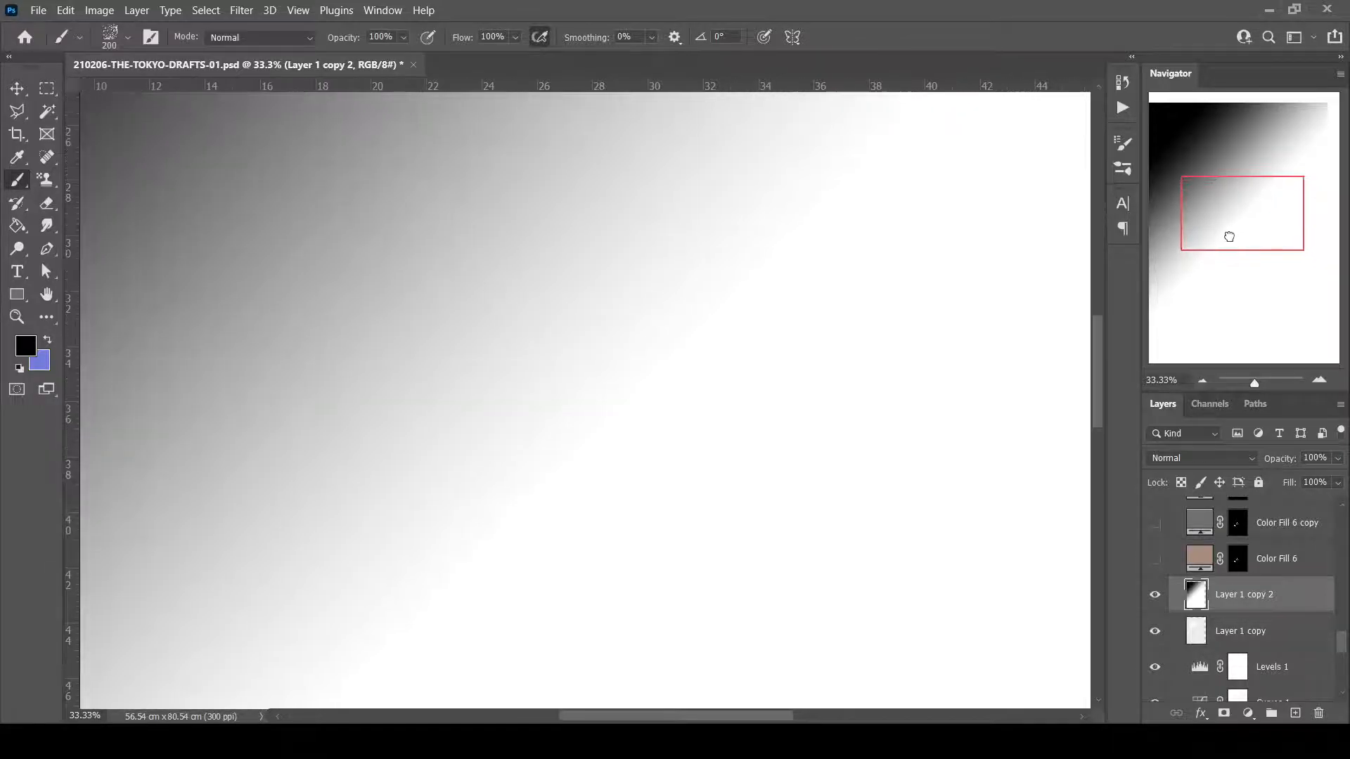
Undo the mask deletion and the blend mode and opacity changes, and show Layer 1 copy 2.
key("ctrl+z")
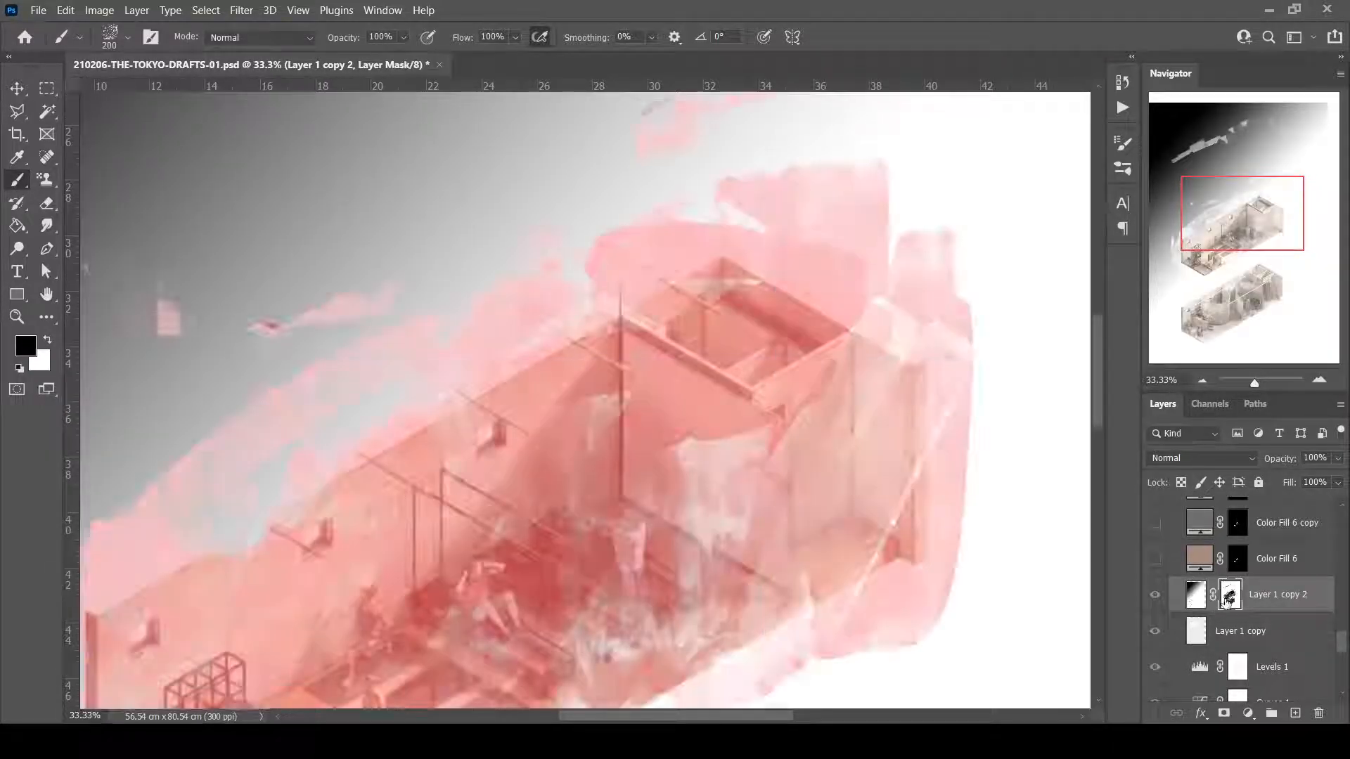
key("ctrl+z")
key("ctrl+z")
key("ctrl+z")
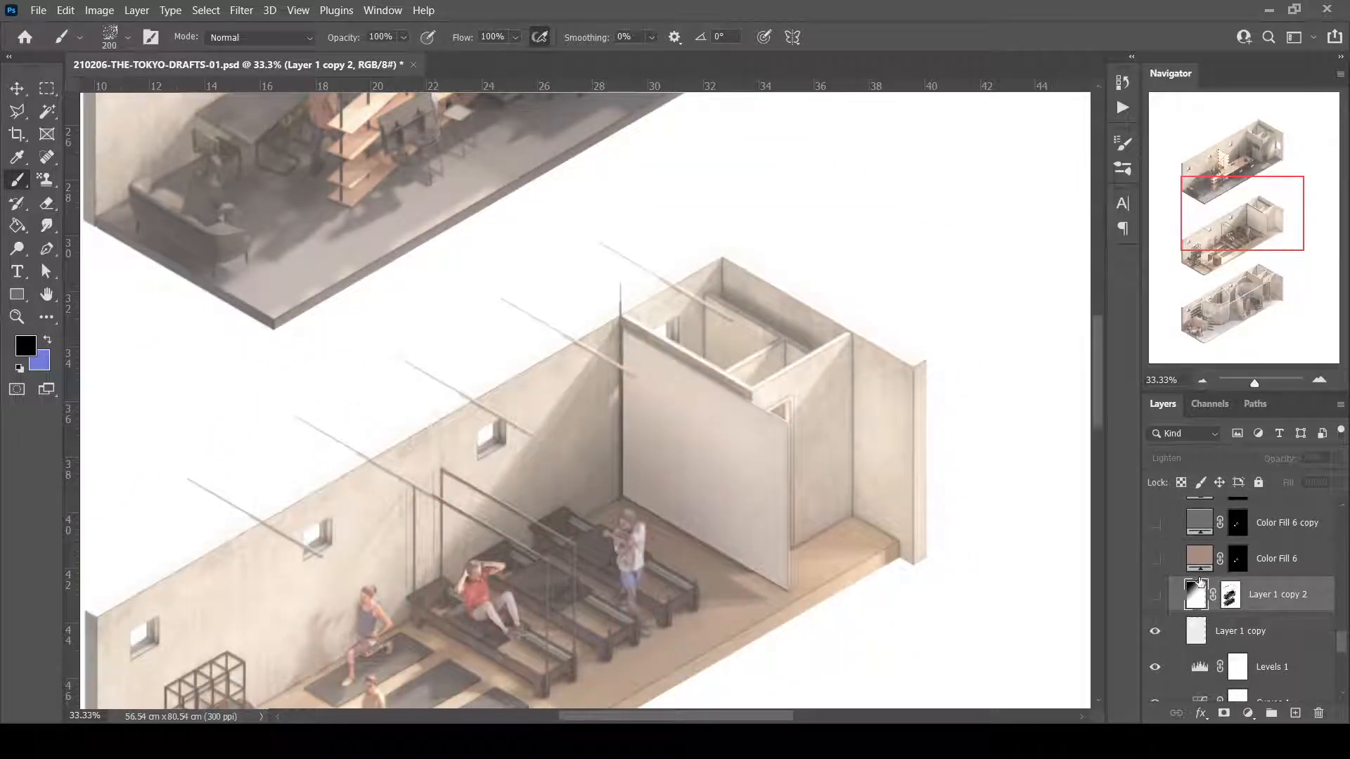
left_click(1155, 595)
scroll(548, 424, "down", 2)
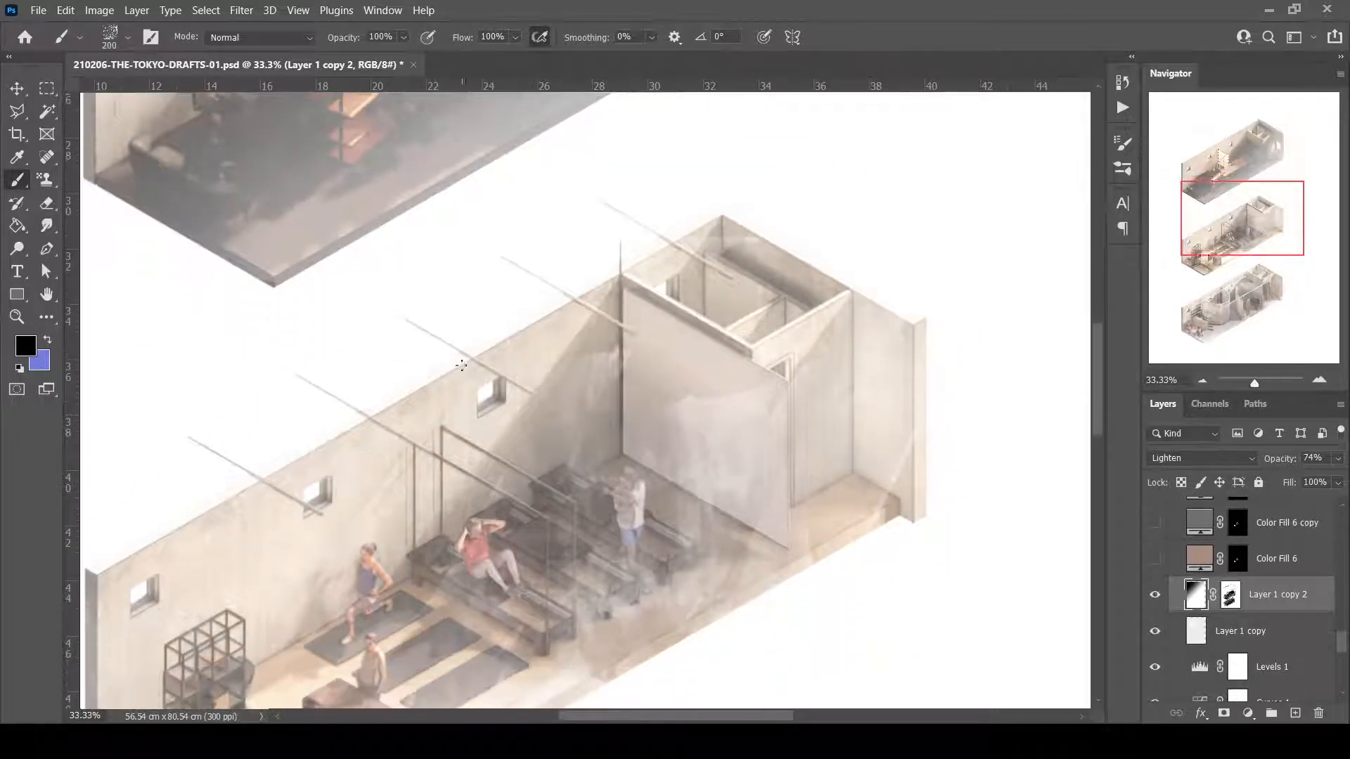
Adjust the textured brush tip's size down and up to 800.
key("bracketleft")
key("bracketleft")
key("bracketleft")
key("bracketleft")
key("bracketleft")
key("bracketleft")
key("bracketleft")
key("bracketleft")
key("bracketleft")
key("bracketleft")
key("bracketleft")
key("bracketleft")
key("bracketleft")
key("bracketright")
key("bracketright")
key("bracketright")
key("bracketright")
key("bracketright")
key("bracketright")
key("bracketright")
key("bracketright")
key("bracketright")
key("bracketright")
key("bracketright")
key("bracketright")
key("bracketright")
key("bracketright")
key("bracketright")
key("bracketright")
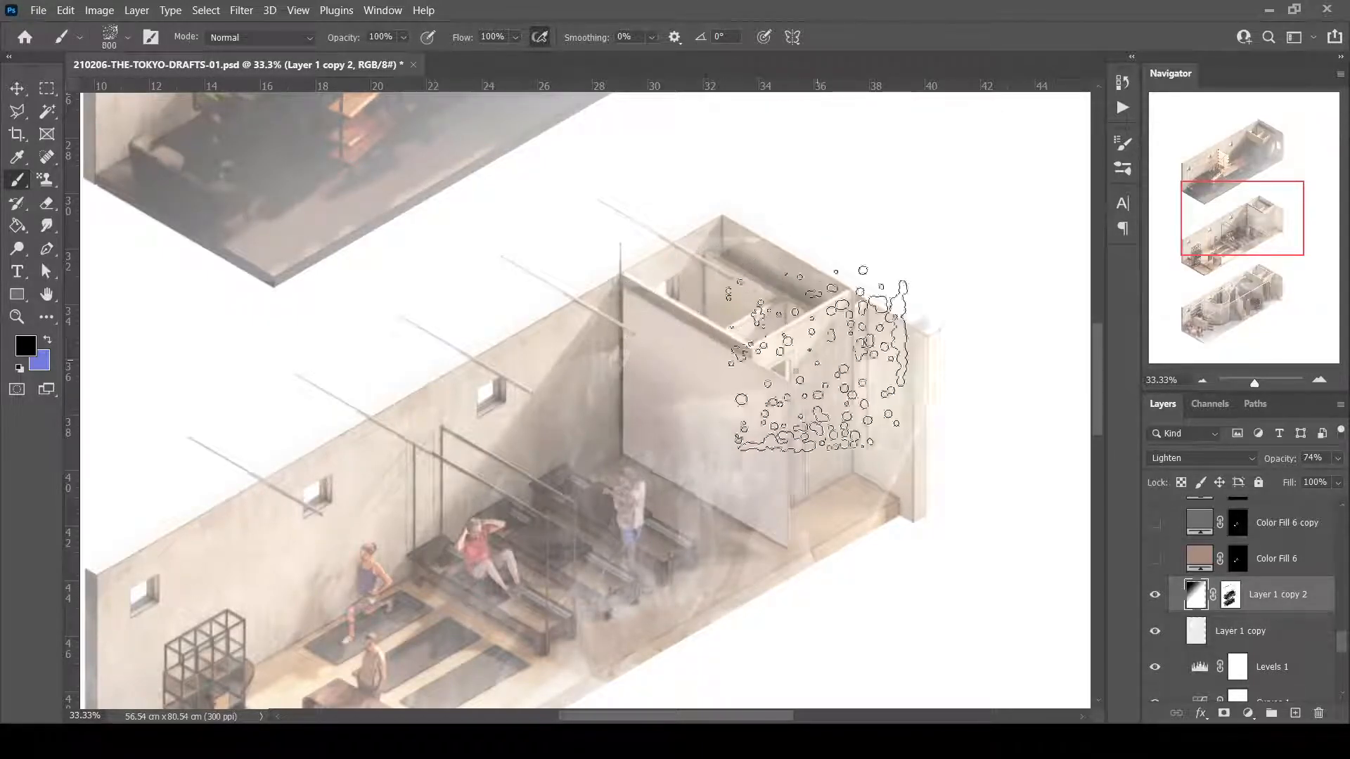
Hide Layer 1 copy 2 and show Layer 1 copy in Normal blend mode at 100% opacity.
left_click(1154, 594)
left_click(1244, 631)
scroll(1248, 454, "up", 7)
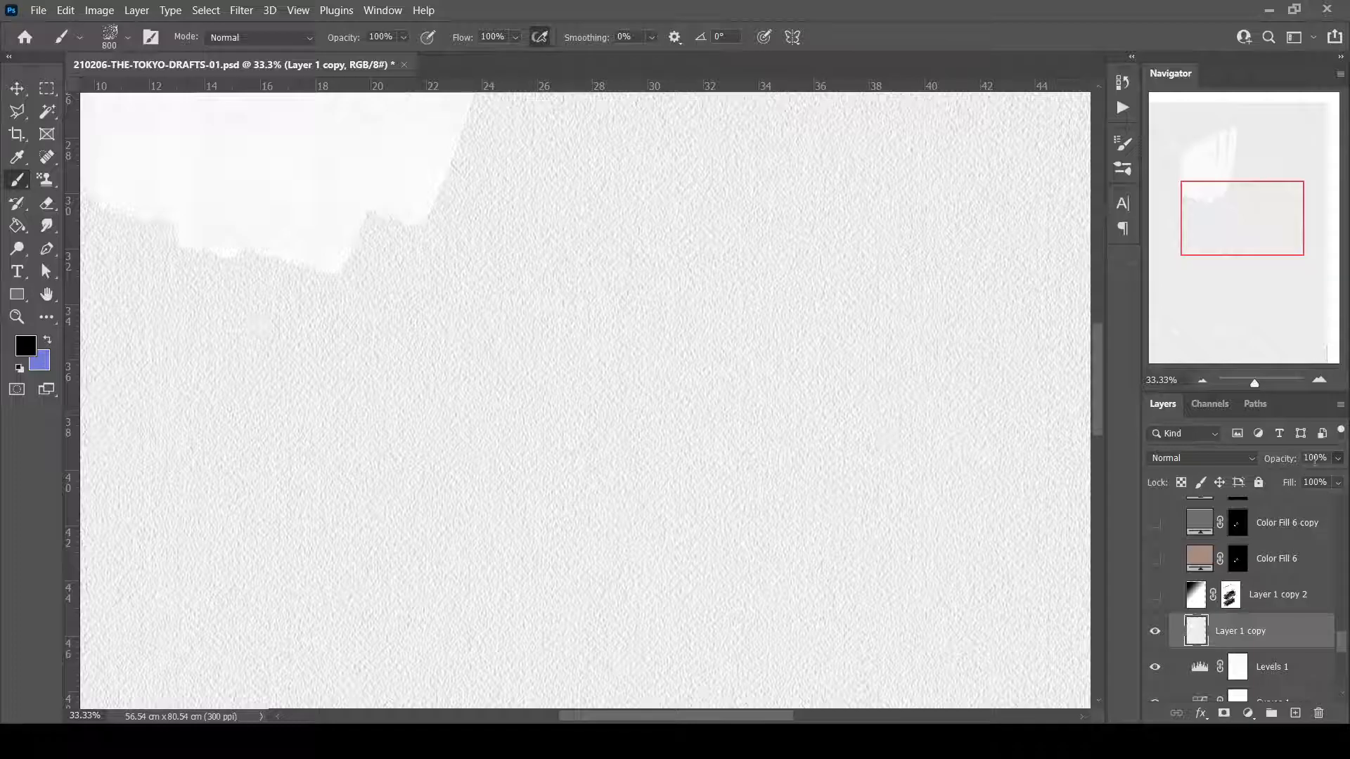
Set Layer 1 copy to 10% opacity with the Lighten blend mode.
type("10")
left_click(1222, 456)
left_click(1169, 480)
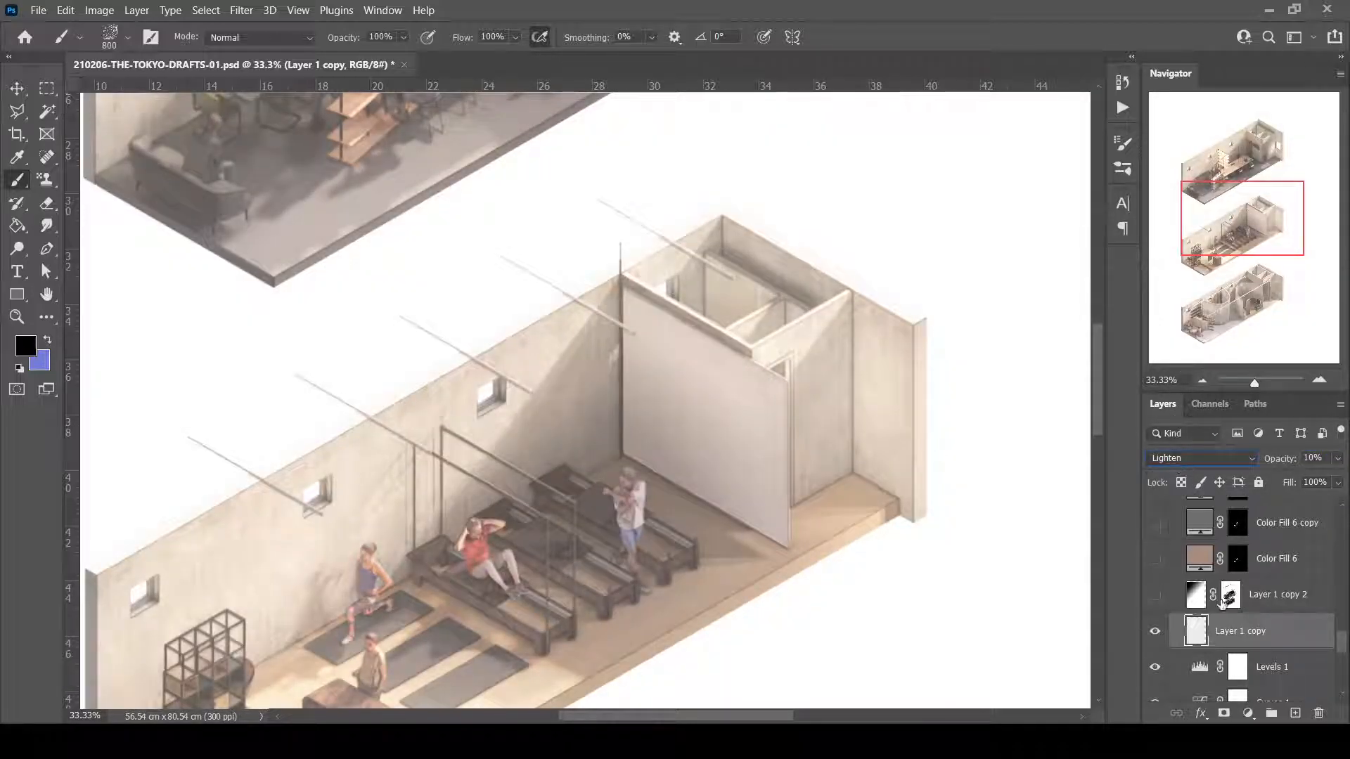
Show Layer 1 copy 2 and make its layer mask the painting target.
left_click(1174, 595)
left_click(1156, 597)
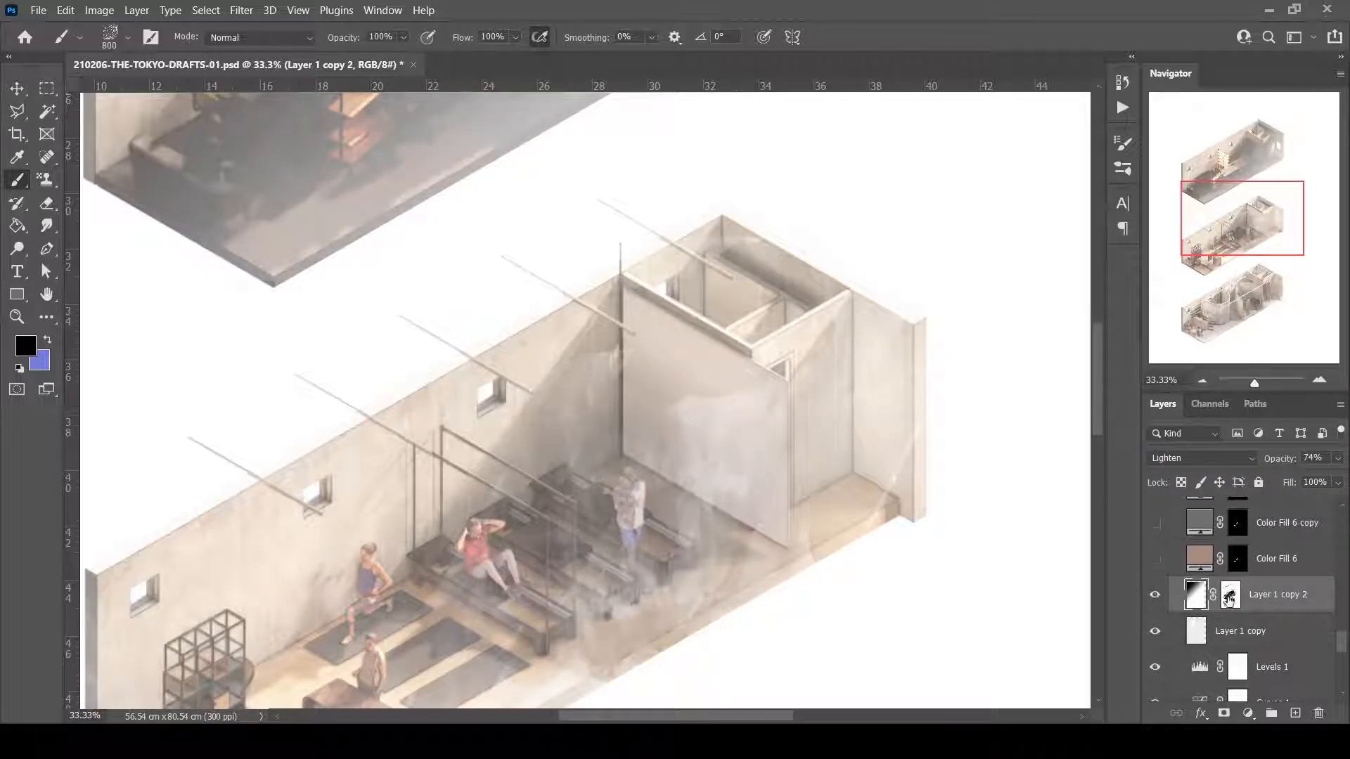
left_click(1229, 596)
Try painting white on the Layer 1 copy 2 mask over the gym's partition wall and equipment, and undo the strokes.
mouse_move(648, 542)
left_mouse_down()
mouse_move(633, 457)
mouse_move(731, 428)
mouse_move(612, 501)
mouse_move(783, 470)
left_mouse_up()
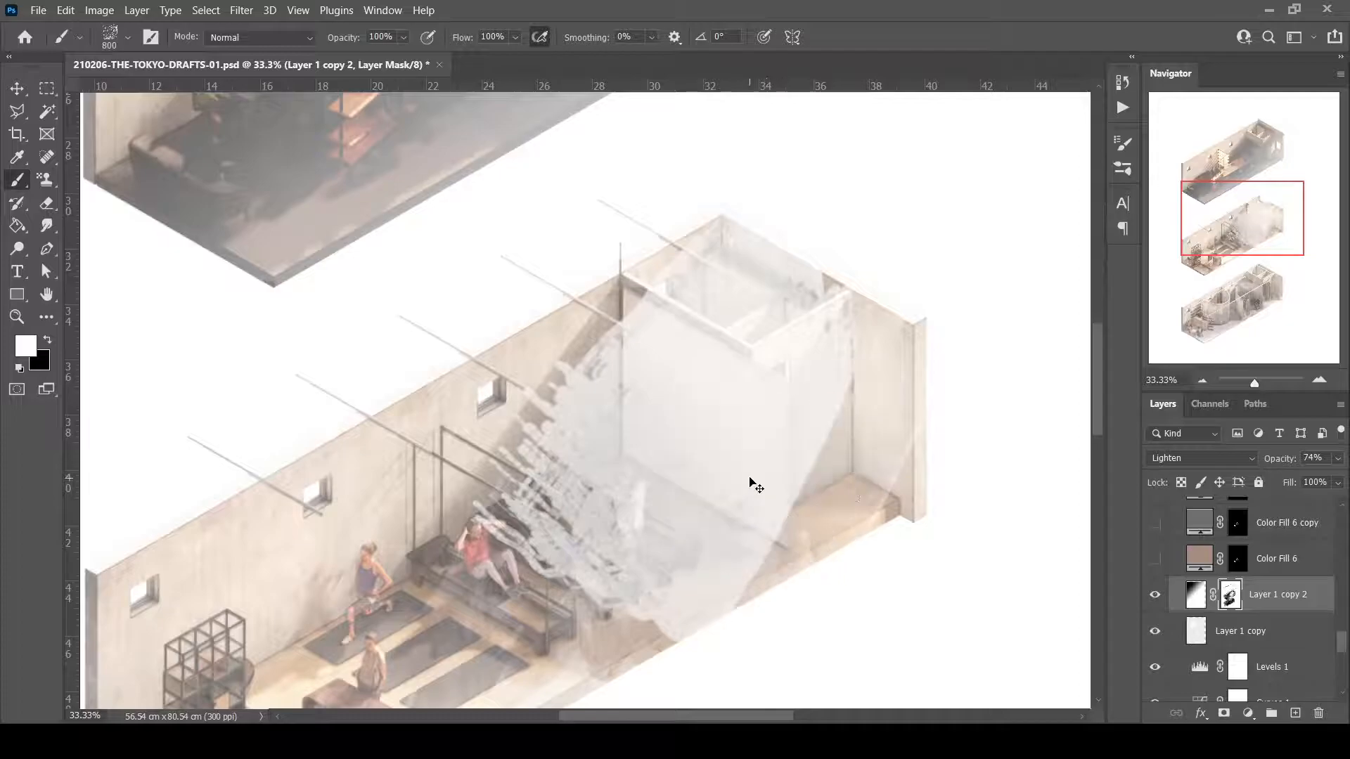
key("ctrl+z")
left_click_drag(633, 450, 645, 440)
left_click(772, 361)
key("ctrl+z")
key("ctrl+z")
Shrink the textured brush tip, test a white stroke on the mask near the gym's back wall, and undo it.
key("bracketleft")
key("bracketleft")
key("bracketleft")
key("bracketleft")
key("bracketleft")
key("bracketleft")
key("bracketleft")
key("bracketleft")
key("bracketleft")
key("bracketleft")
key("bracketleft")
key("bracketleft")
key("bracketleft")
left_click_drag(562, 343, 572, 395)
key("ctrl+z")
key("x")
key("x")
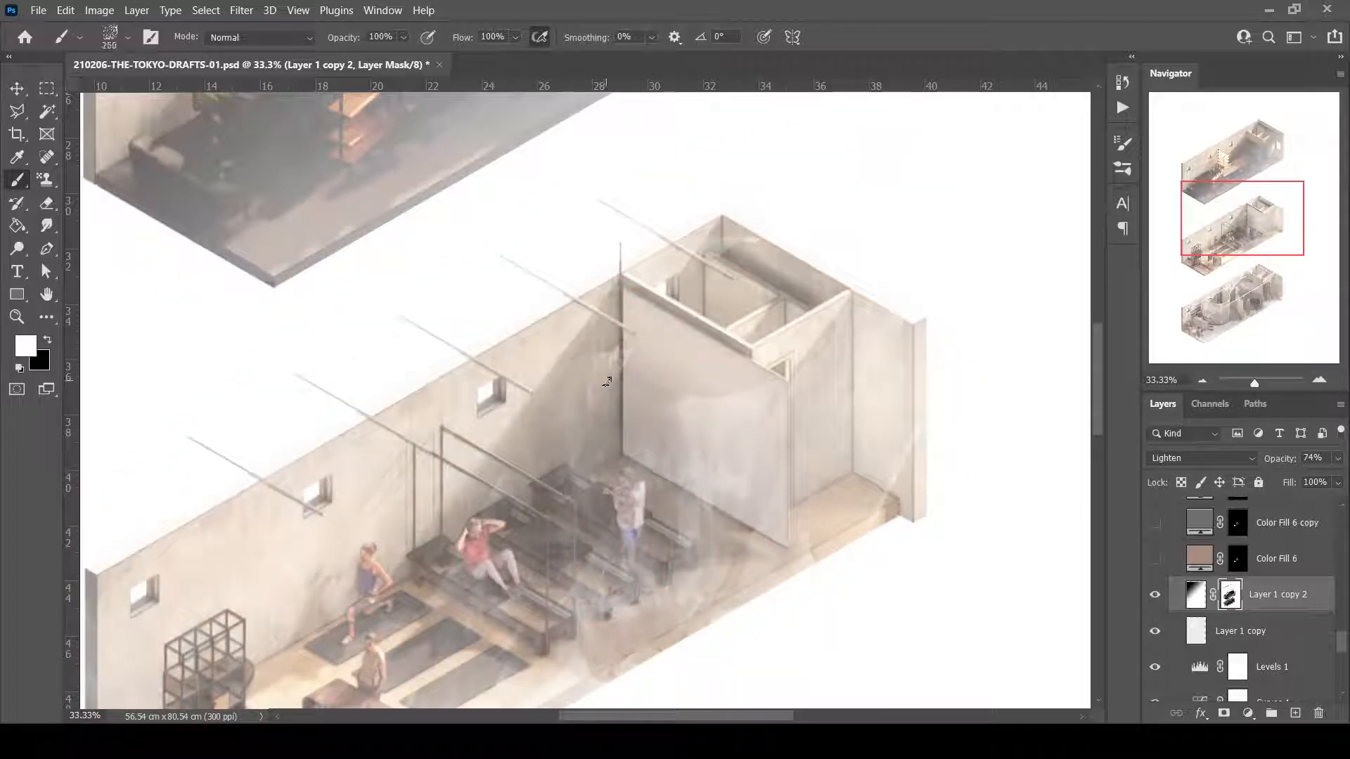
Enlarge the textured brush to 1500 and 2300, test white strokes on the mask over the gym, and undo them.
key("bracketright")
key("bracketright")
key("bracketright")
key("bracketright")
key("bracketright")
key("bracketright")
key("bracketright")
key("bracketright")
key("bracketright")
key("bracketright")
key("bracketright")
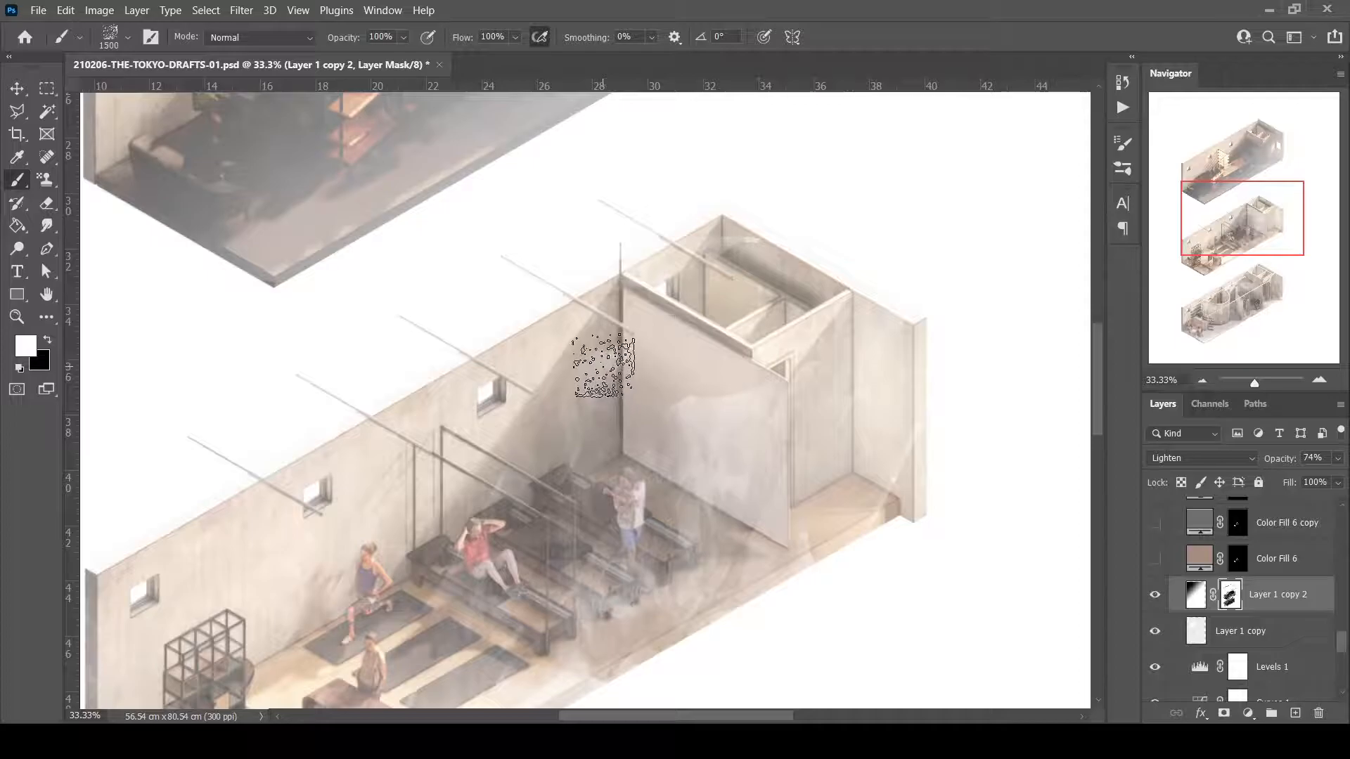
left_click_drag(588, 331, 619, 485)
key("bracketright")
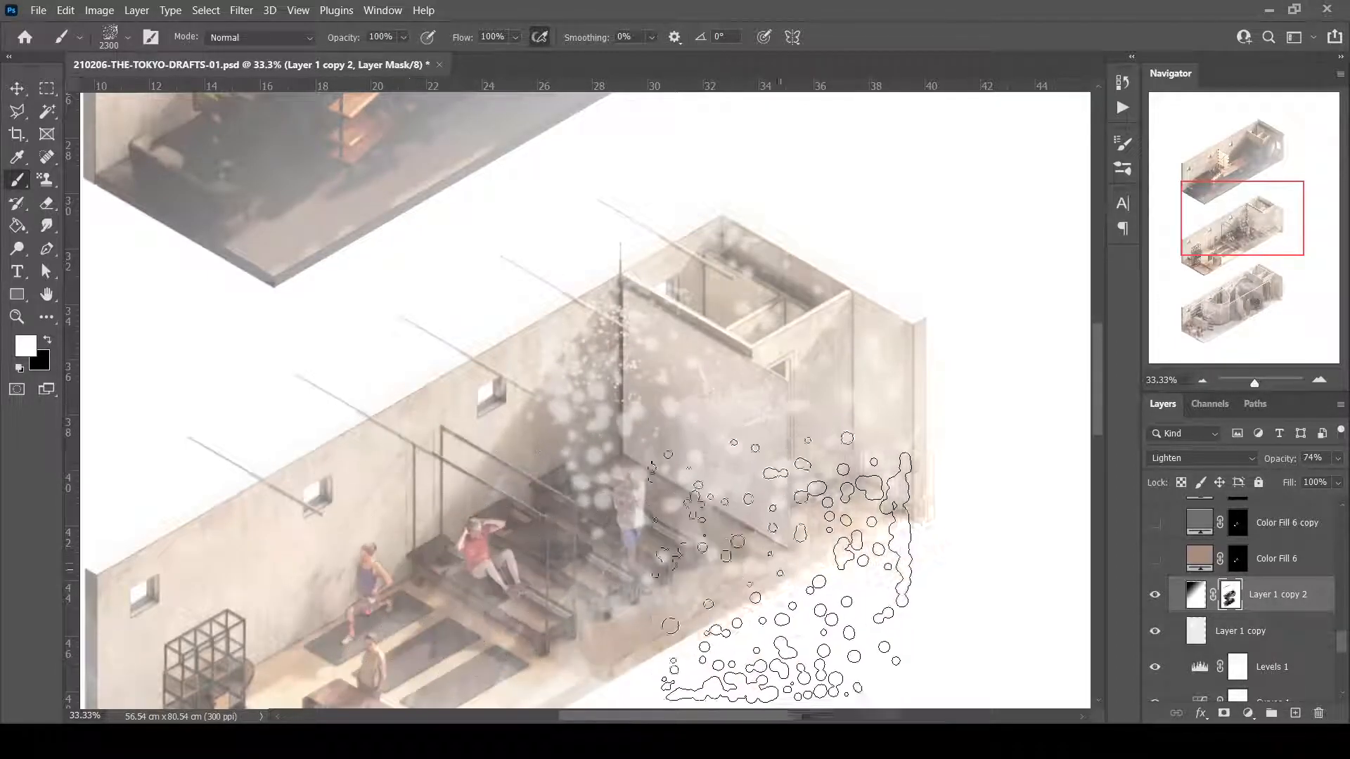
key("ctrl+z")
Switch to the speckled brush tip of size 641, try white mask strokes over the gym floor, and undo them.
scroll(816, 549, "down", 5)
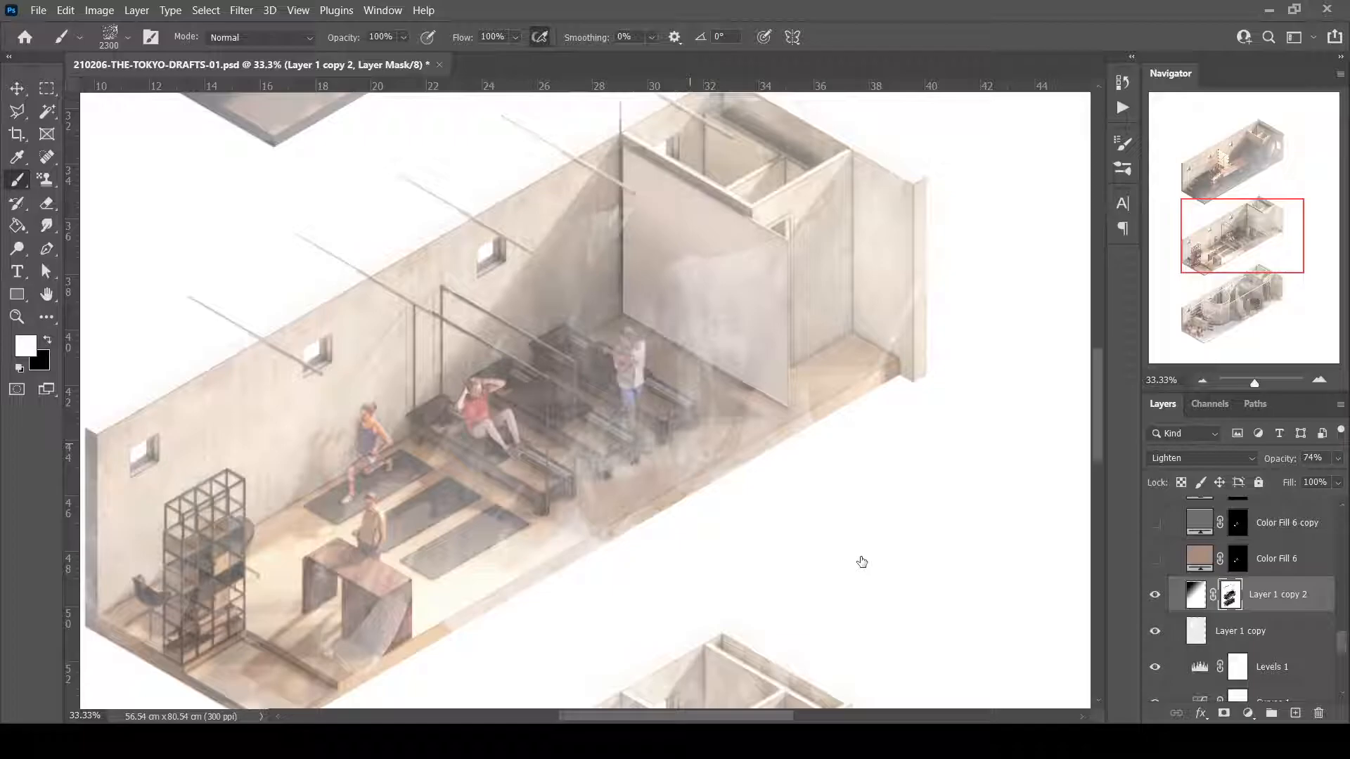
key("period")
left_click_drag(478, 418, 528, 474)
key("ctrl+z")
mouse_move(527, 514)
left_mouse_down()
mouse_move(561, 493)
mouse_move(622, 515)
mouse_move(664, 490)
left_mouse_up()
key("ctrl+z")
mouse_move(475, 538)
left_mouse_down()
mouse_move(413, 482)
mouse_move(638, 488)
mouse_move(220, 526)
mouse_move(685, 435)
left_mouse_up()
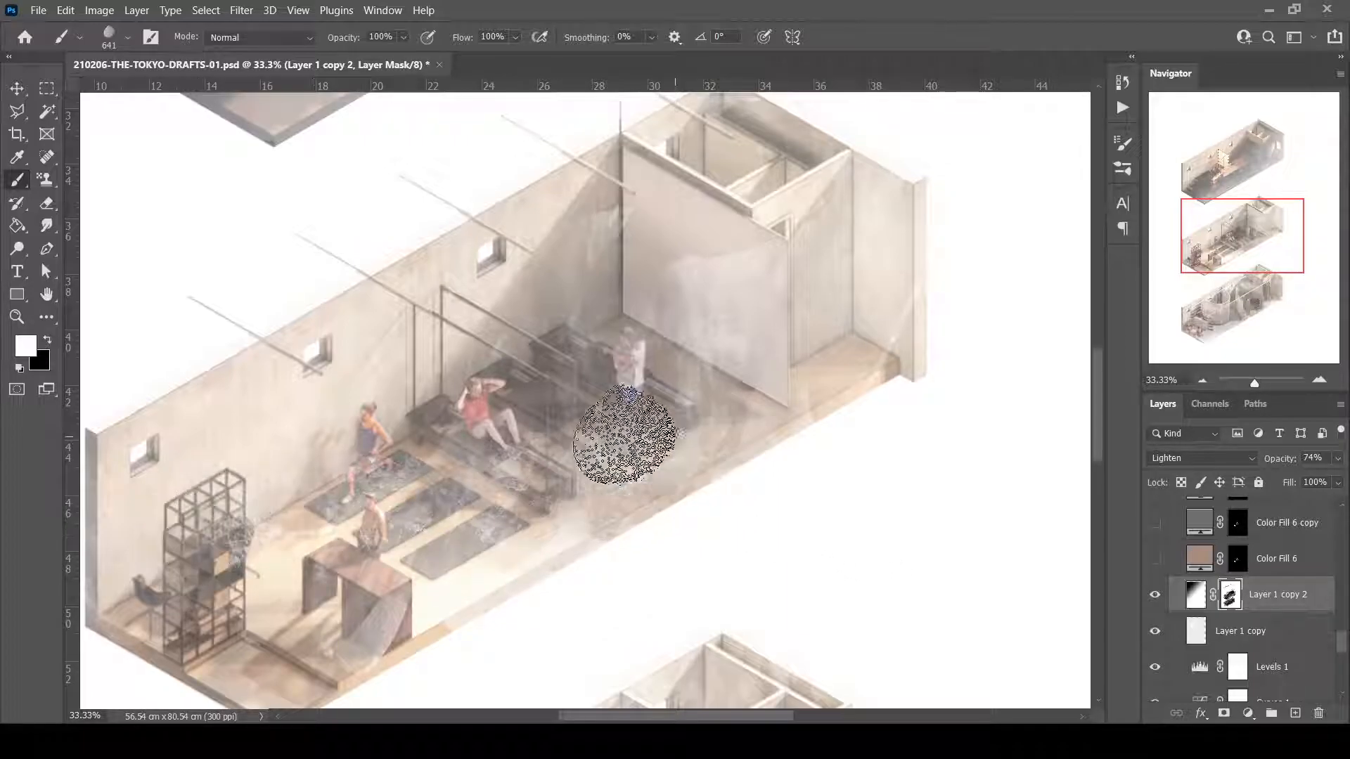
key("ctrl+z")
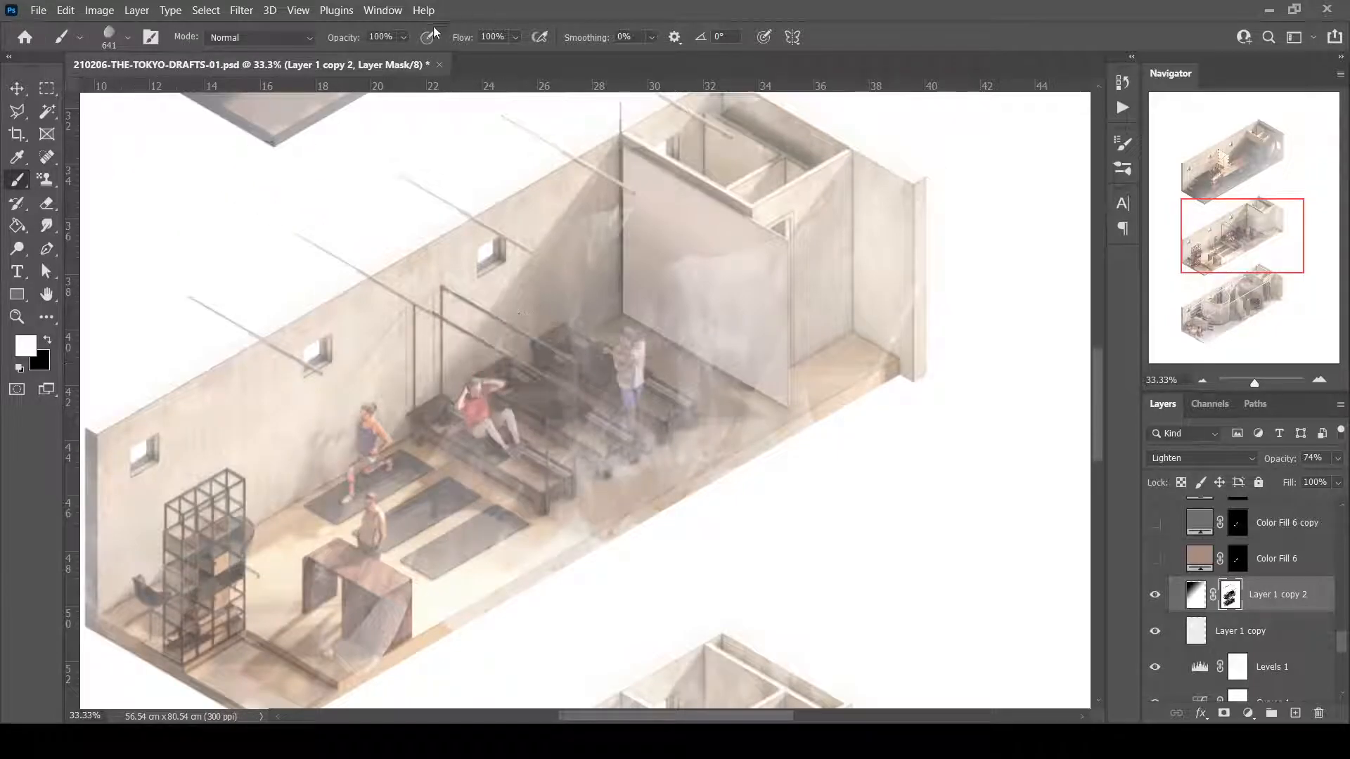
Enable pressure-controlled opacity at 40% brush opacity and paint white on the mask over the gym equipment and floor.
left_click(430, 38)
left_click_drag(415, 349, 512, 328)
mouse_move(110, 386)
left_mouse_down()
mouse_move(351, 473)
mouse_move(125, 530)
mouse_move(636, 548)
mouse_move(171, 659)
mouse_move(180, 677)
left_mouse_up()
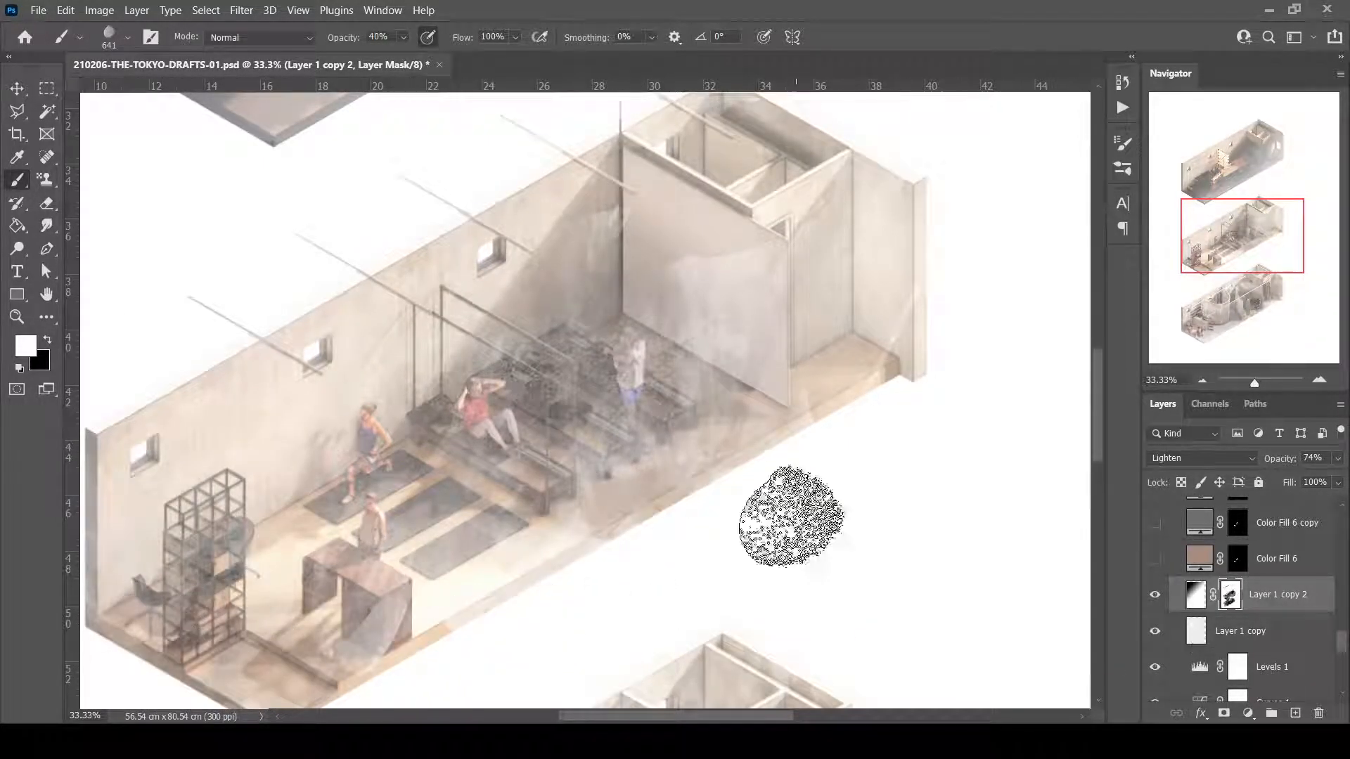
mouse_move(621, 417)
left_mouse_down()
mouse_move(712, 391)
mouse_move(880, 495)
mouse_move(749, 547)
left_mouse_up()
mouse_move(607, 394)
left_mouse_down()
mouse_move(626, 506)
mouse_move(812, 443)
mouse_move(321, 394)
mouse_move(450, 288)
mouse_move(752, 211)
mouse_move(874, 145)
mouse_move(492, 263)
mouse_move(477, 352)
left_mouse_up()
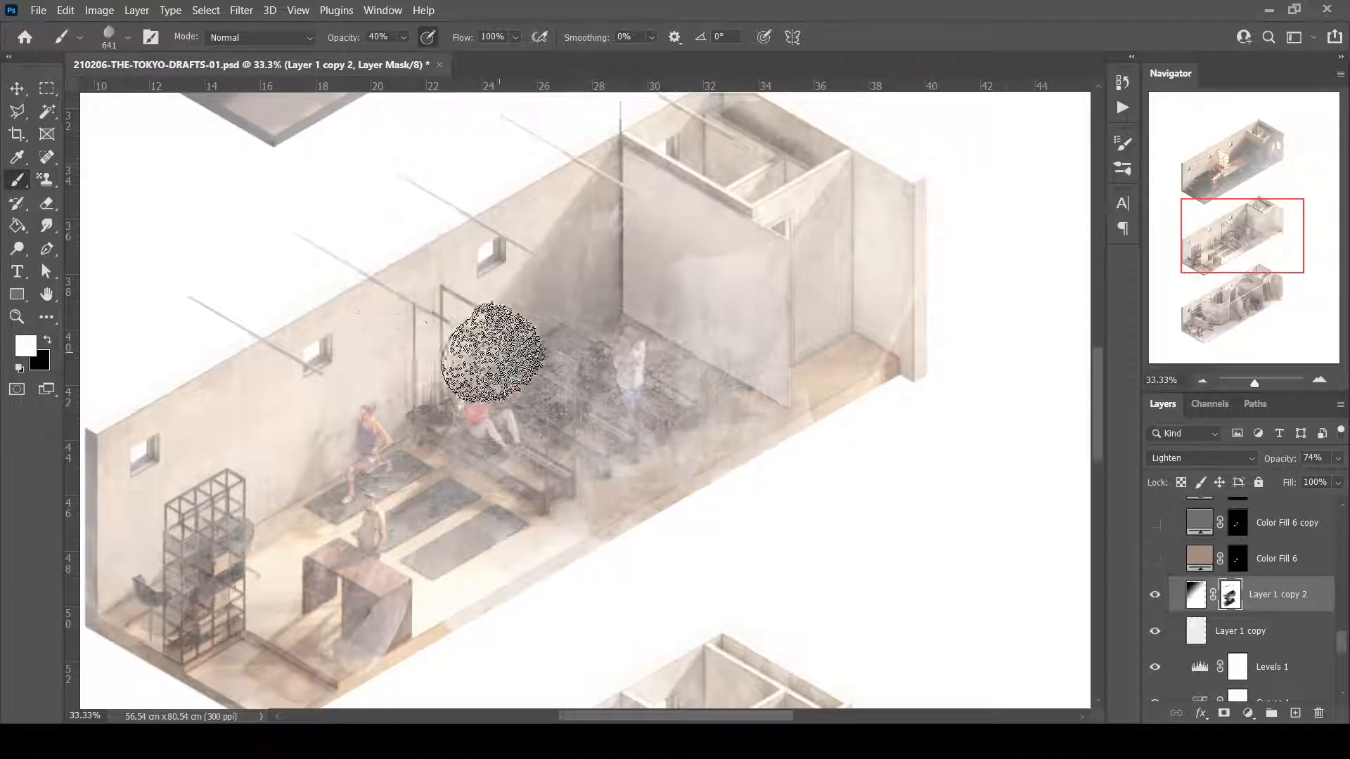
Paint black on the Layer 1 copy 2 mask over the gym's partition wall and equipment to reduce the mist.
scroll(476, 351, "up", 2)
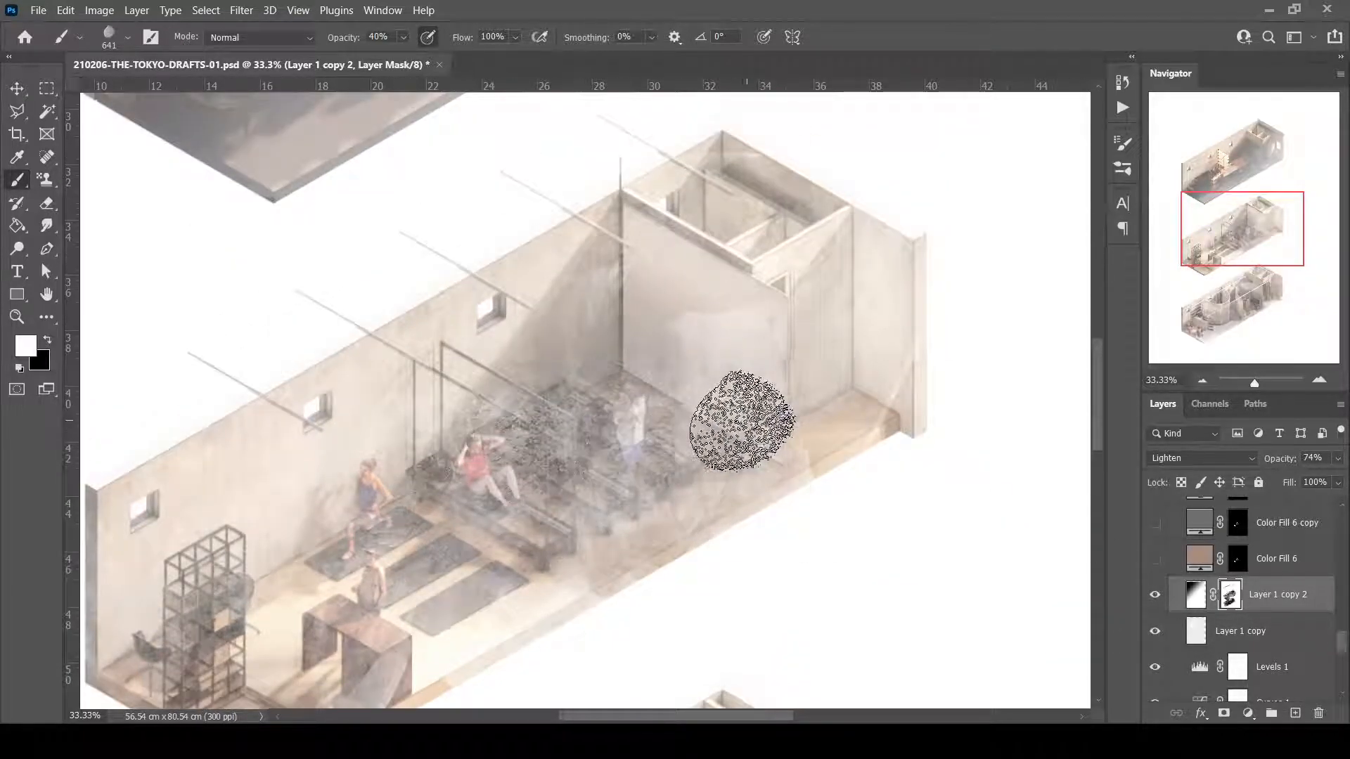
key("x")
mouse_move(768, 435)
left_mouse_down()
mouse_move(224, 445)
mouse_move(746, 437)
mouse_move(801, 469)
mouse_move(413, 389)
mouse_move(701, 368)
mouse_move(716, 457)
mouse_move(239, 540)
mouse_move(253, 594)
mouse_move(391, 644)
mouse_move(684, 580)
mouse_move(715, 447)
mouse_move(745, 400)
mouse_move(628, 339)
left_mouse_up()
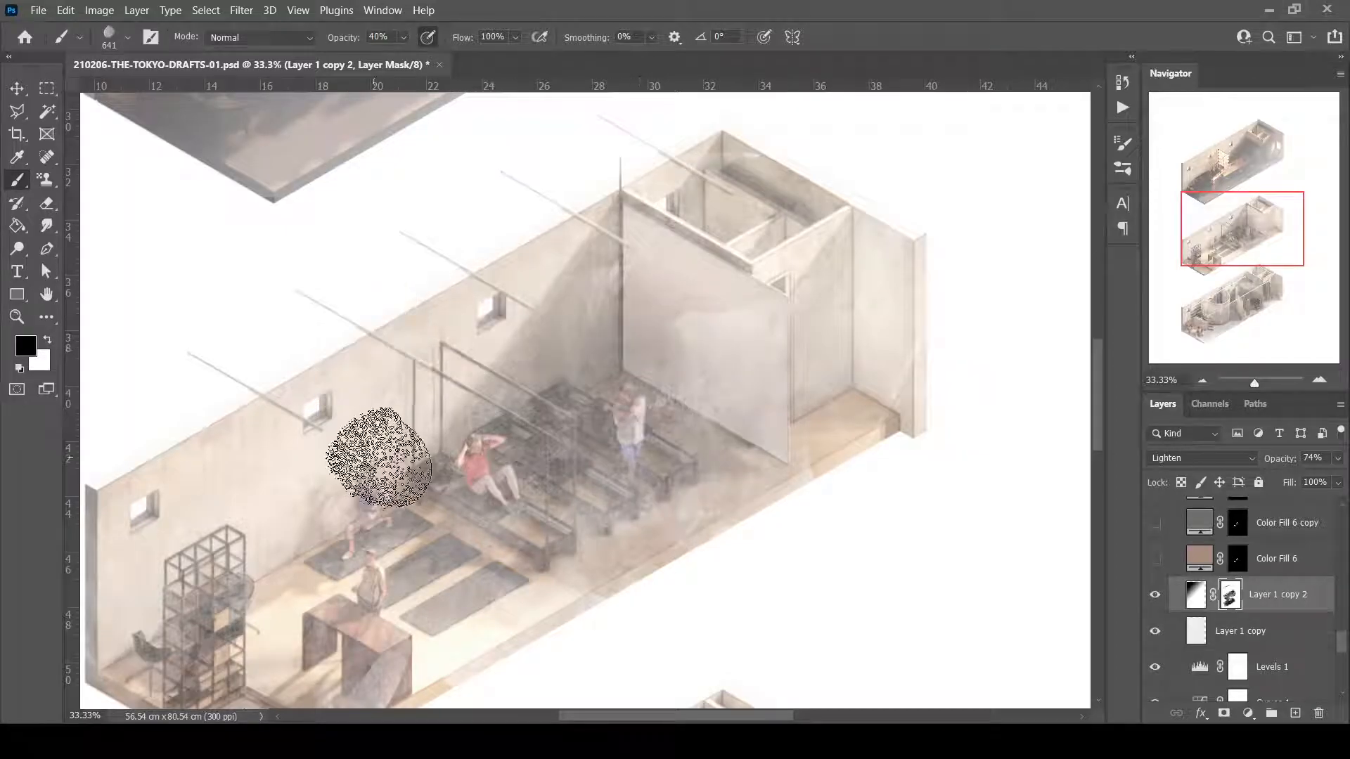
Set the foreground colour to mid grey and paint on the mask over the gym's floor and equipment.
left_click(21, 355)
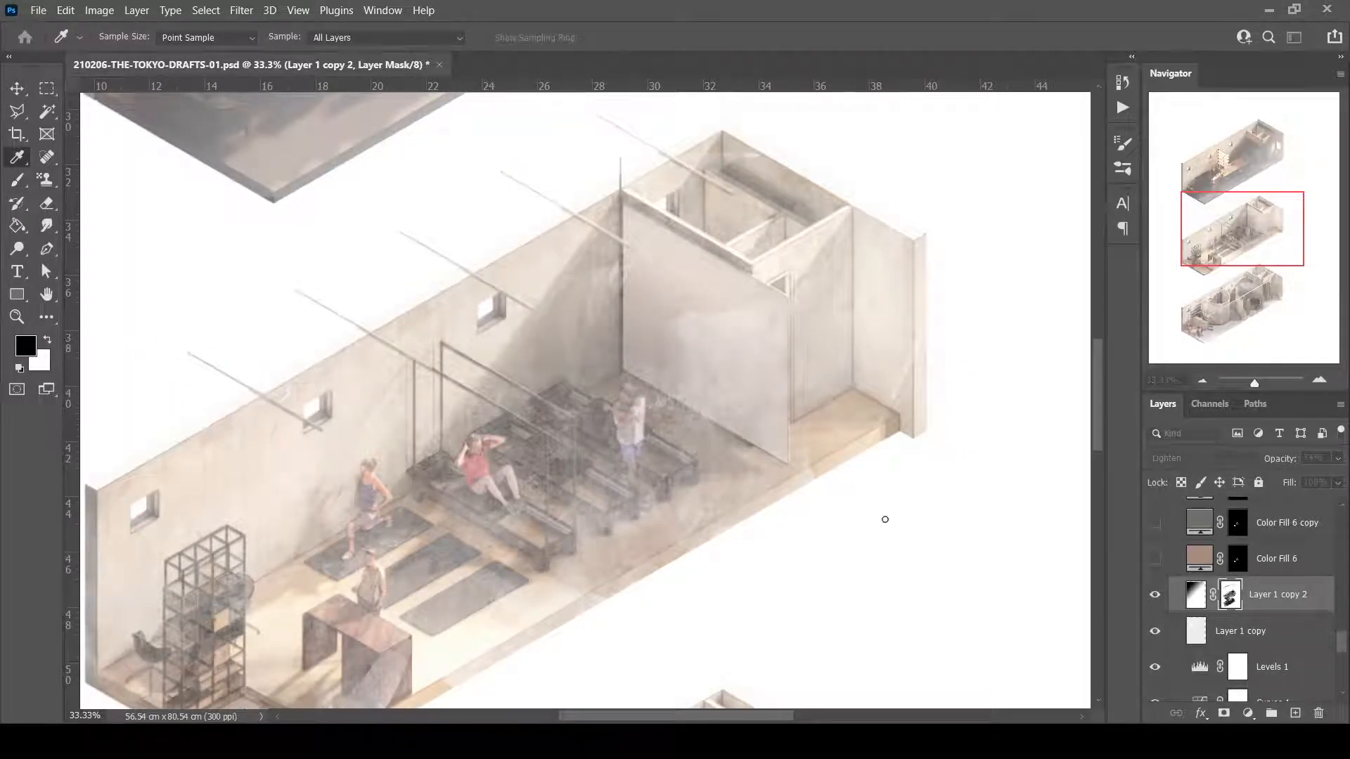
left_click(1241, 419)
mouse_move(647, 400)
left_mouse_down()
mouse_move(761, 389)
mouse_move(173, 488)
mouse_move(132, 571)
mouse_move(553, 559)
mouse_move(612, 355)
mouse_move(920, 279)
mouse_move(878, 259)
mouse_move(347, 266)
mouse_move(686, 313)
mouse_move(677, 520)
mouse_move(587, 525)
mouse_move(687, 504)
left_mouse_up()
scroll(693, 478, "down", 4)
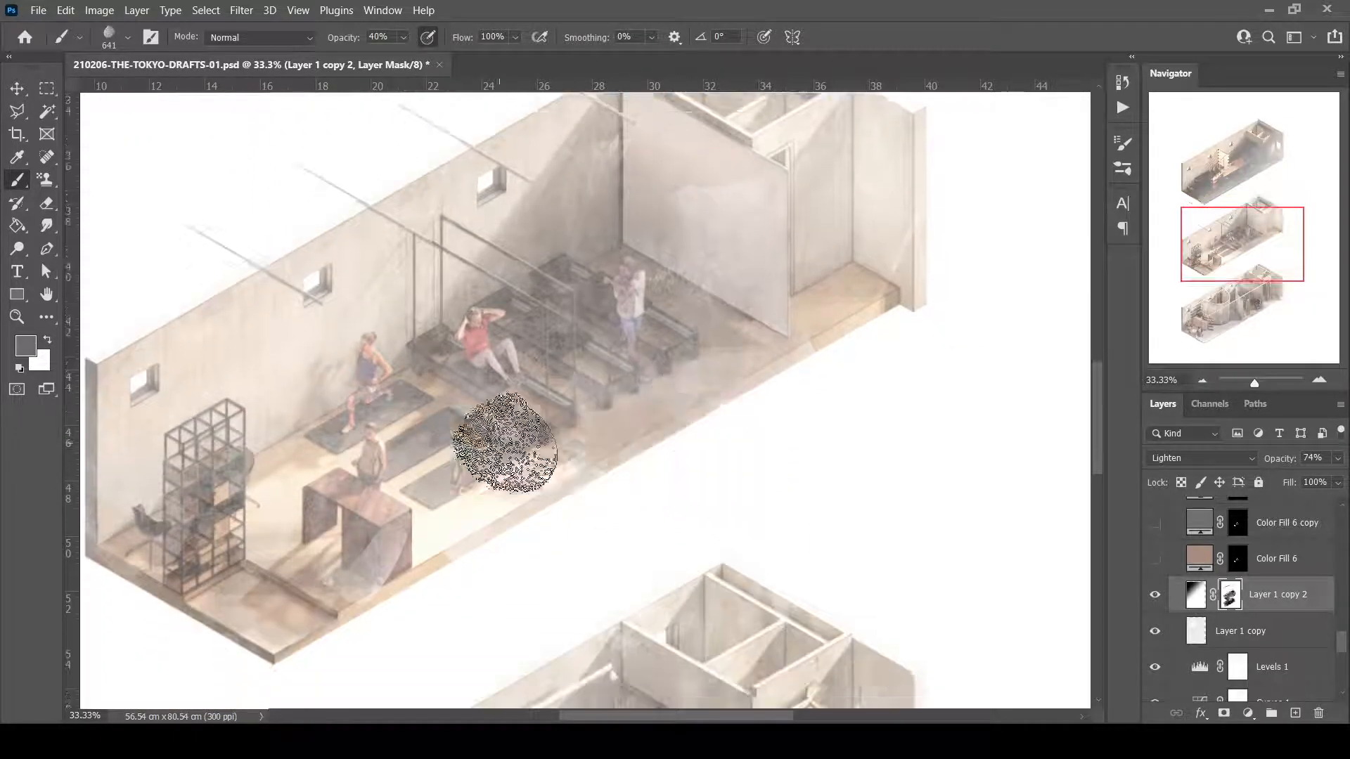
Examine the masked gradient's mist effect across the three floors, ending on a closer view of the upper floor.
left_click_drag(1220, 271, 1209, 201)
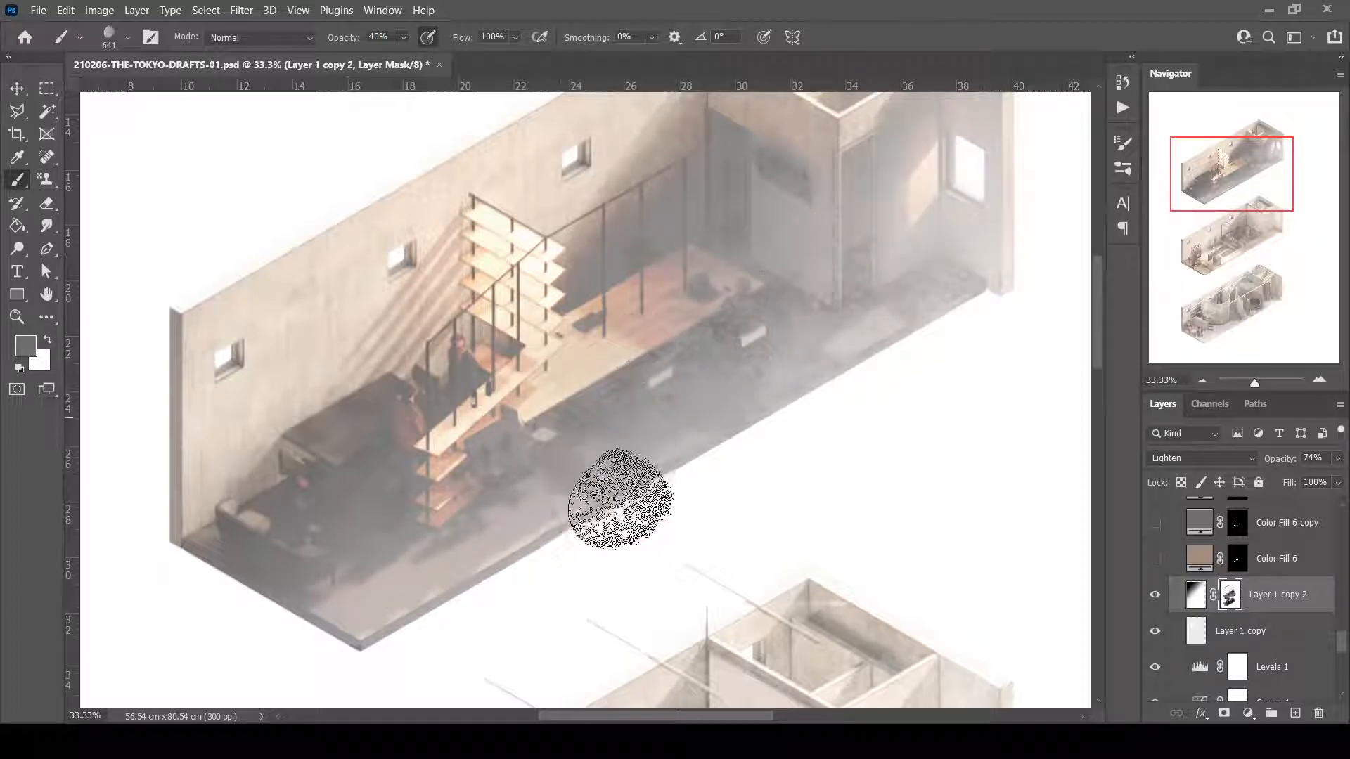
key("ctrl+minus")
key("ctrl+minus")
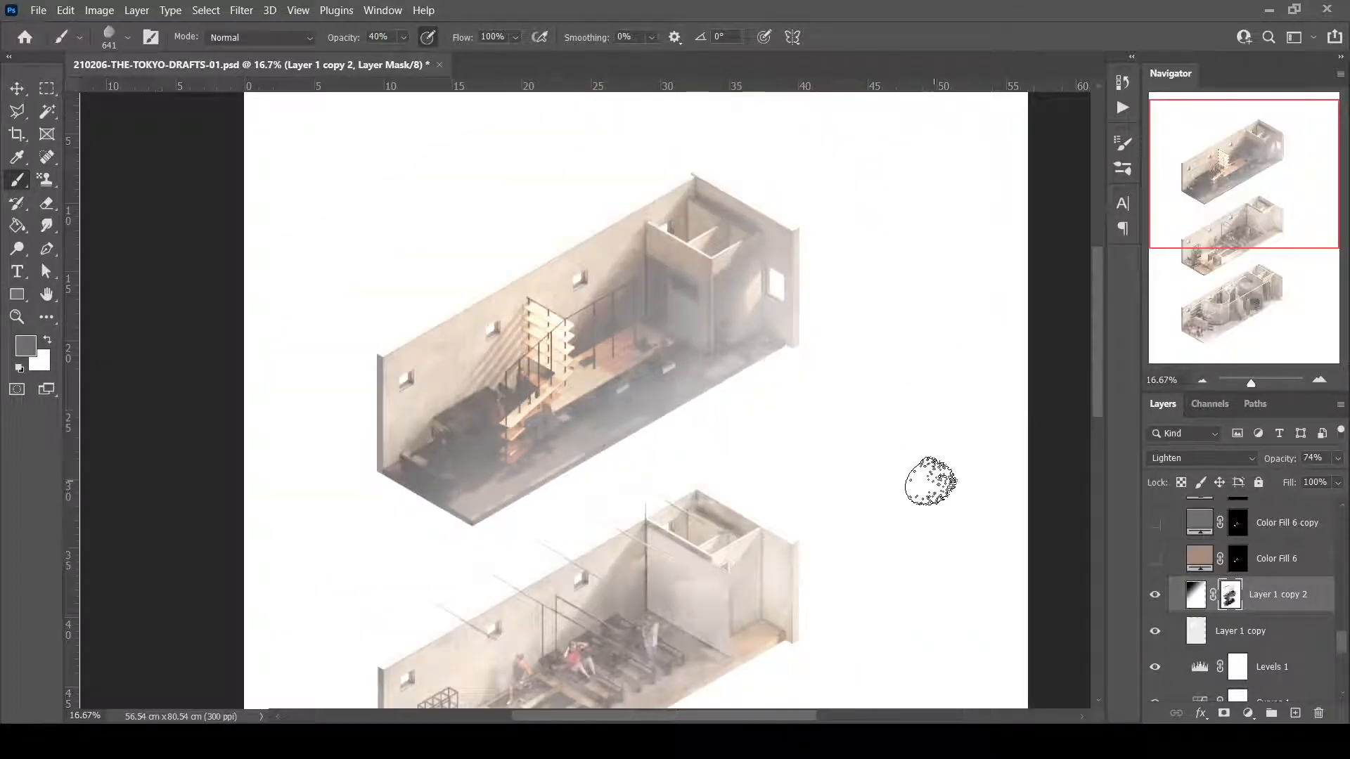
scroll(817, 453, "down", 2)
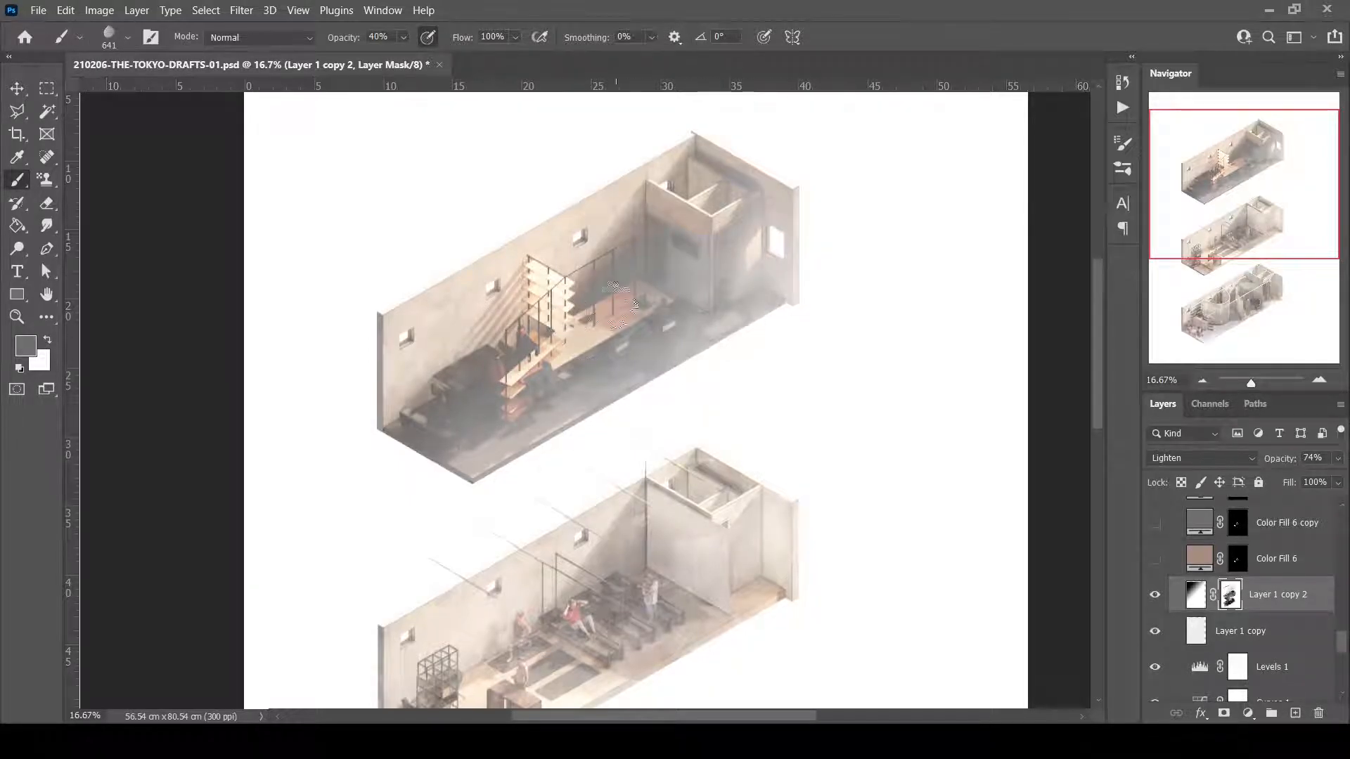
scroll(624, 316, "down", 5)
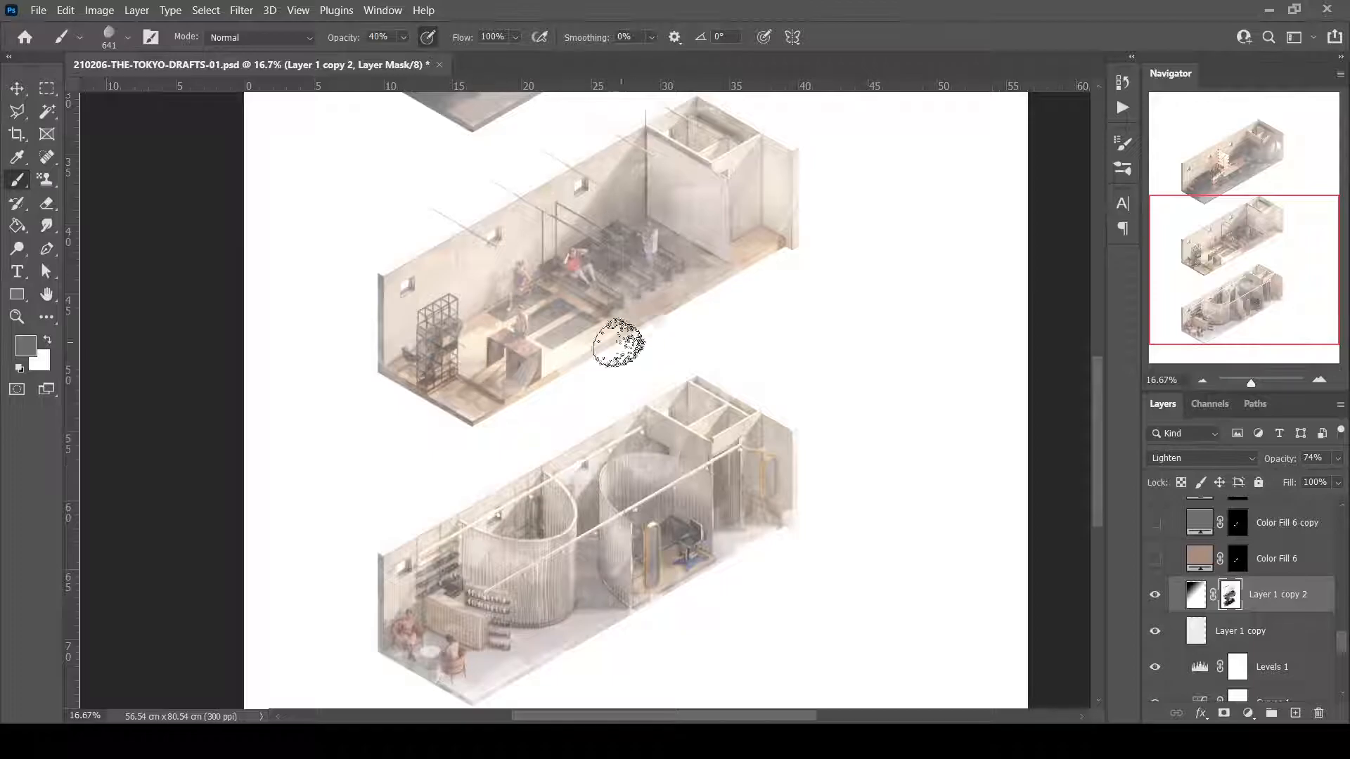
scroll(699, 310, "up", 4)
scroll(642, 249, "up", 1)
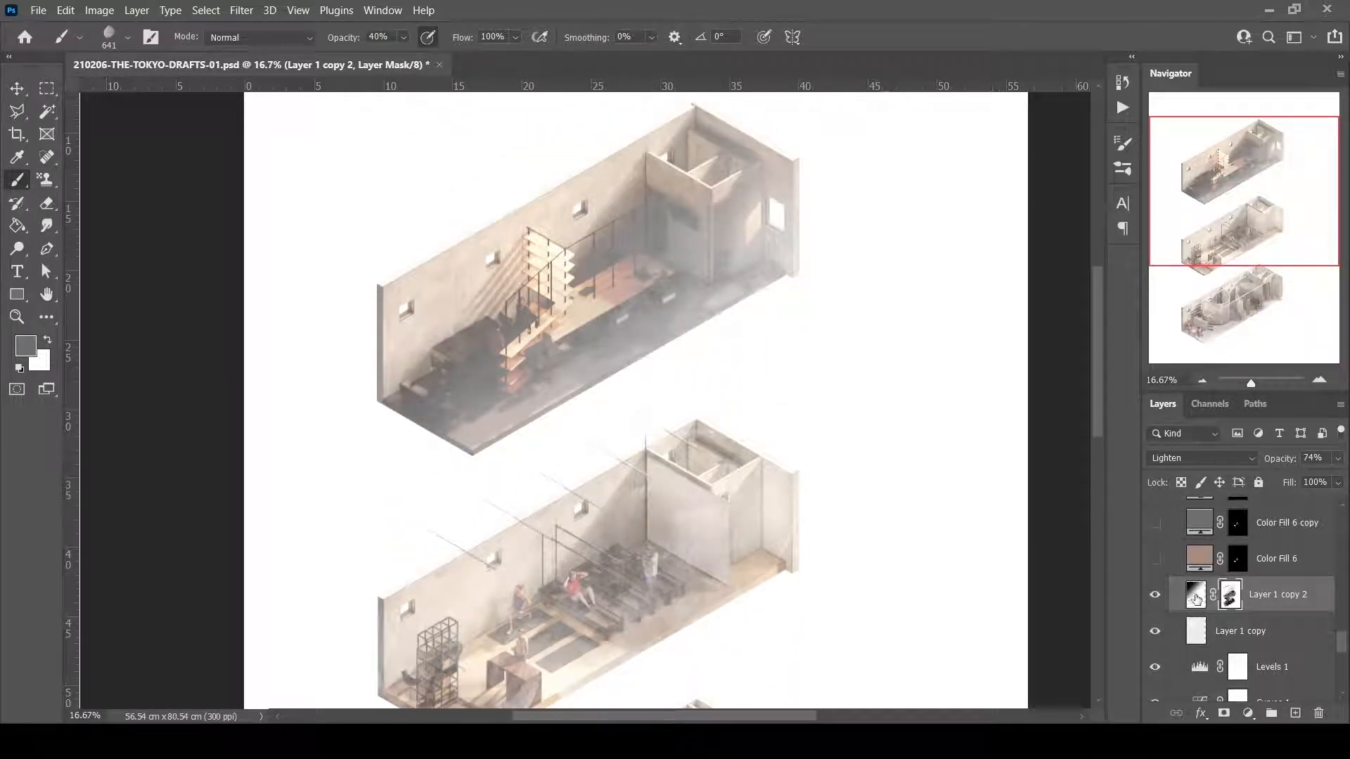
scroll(636, 387, "up", 1)
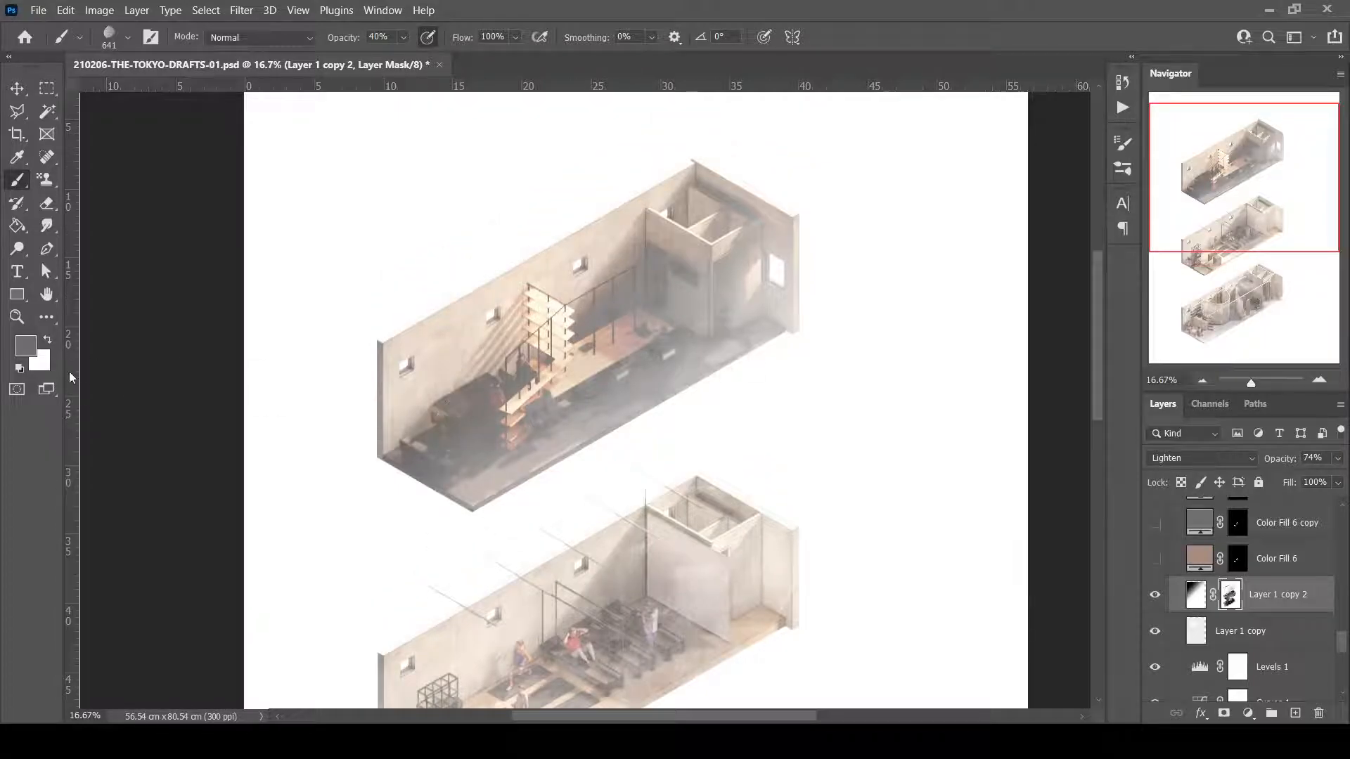
left_click(23, 322)
left_click(691, 348)
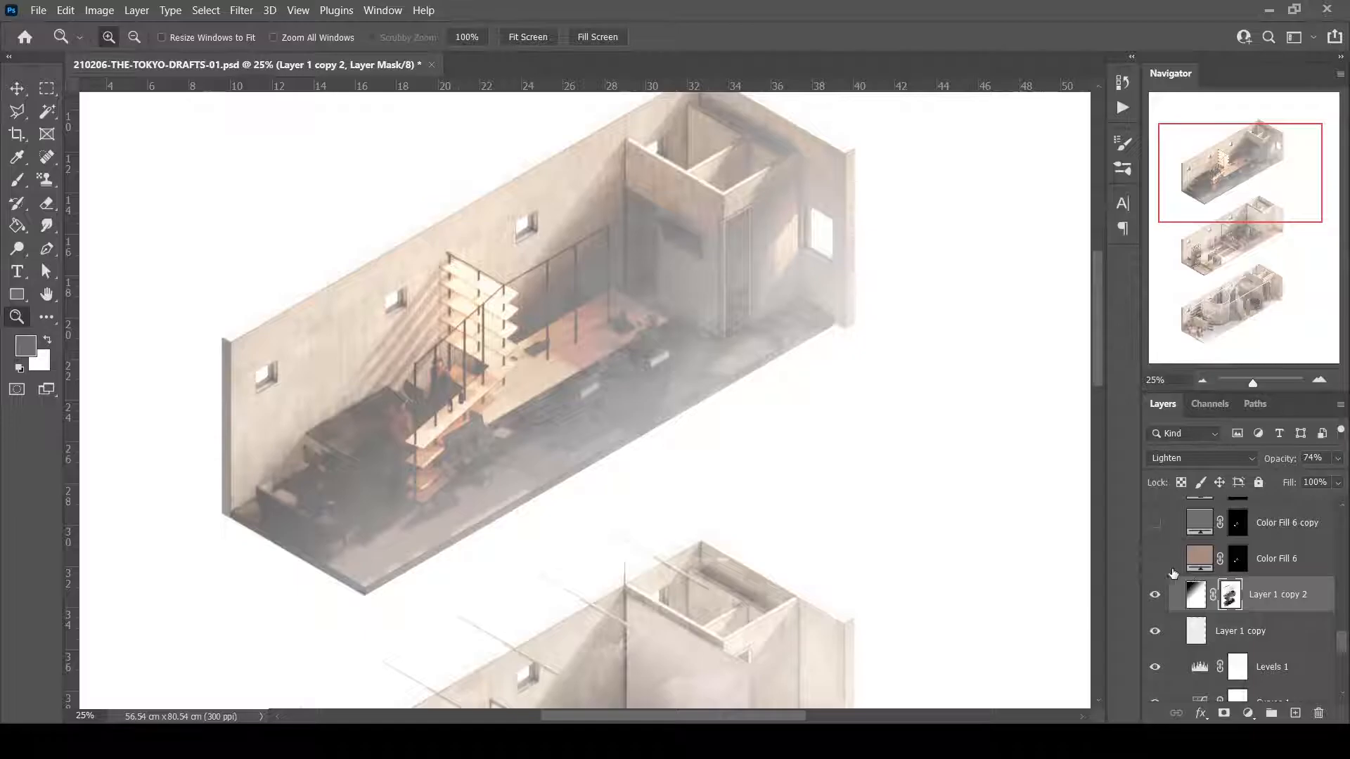
Load the Color Fill 6 mask as a selection over the gym furniture, show that layer, and deselect.
left_click(1257, 564)
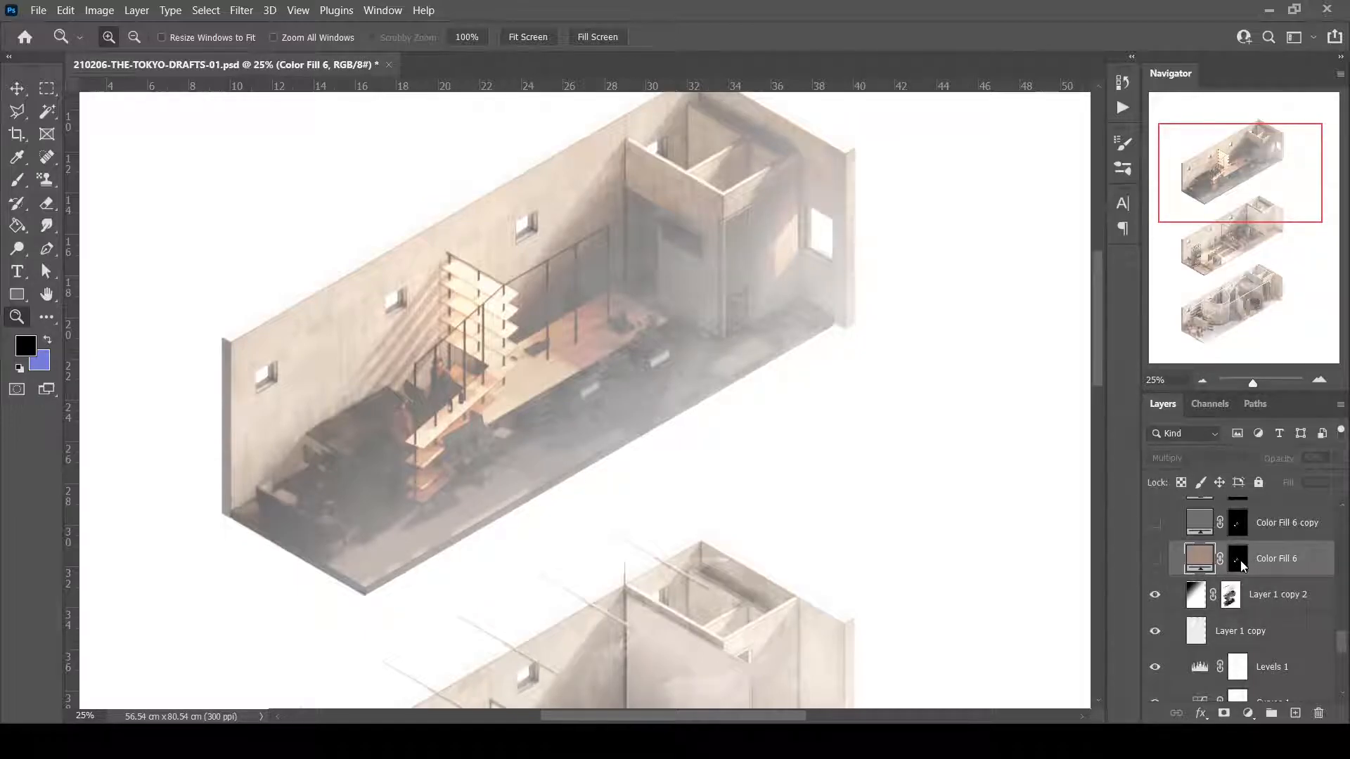
left_click_drag(1211, 194, 1215, 263)
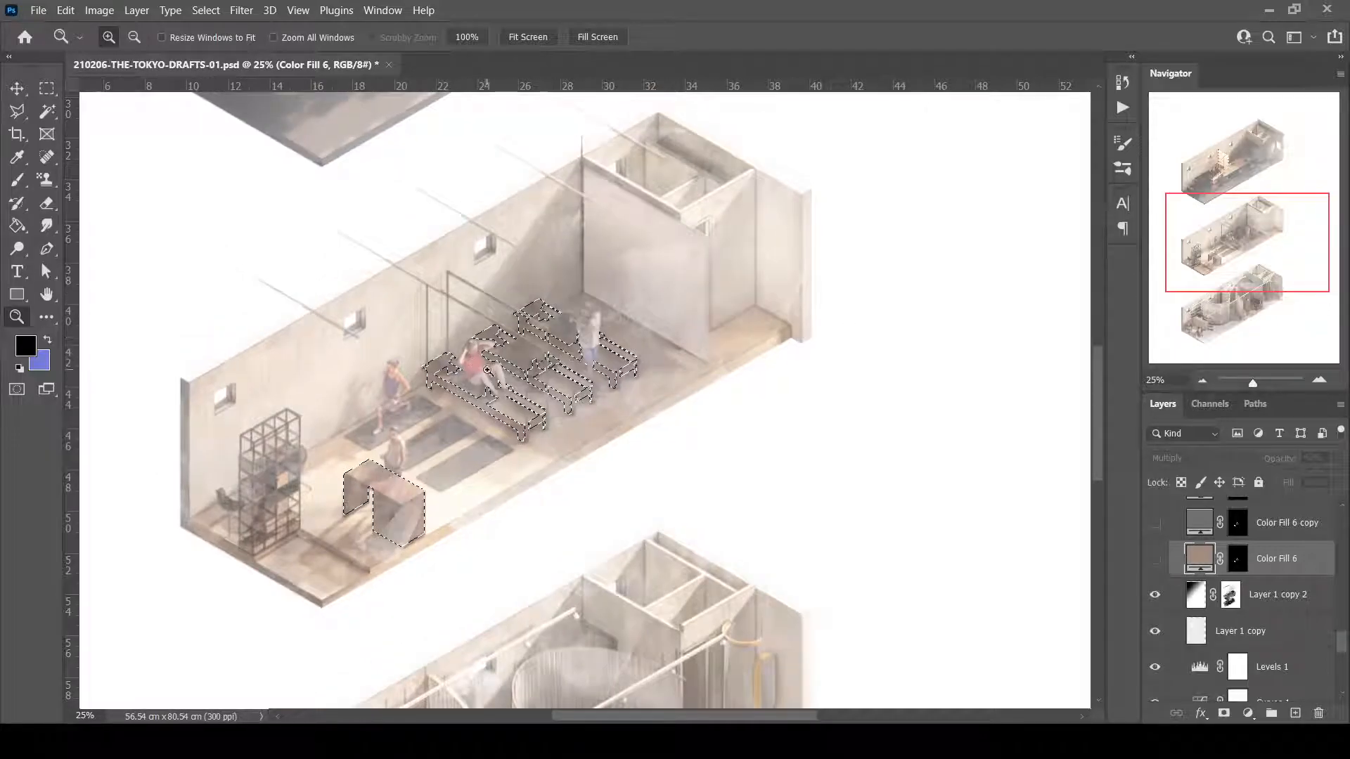
left_click(1154, 563)
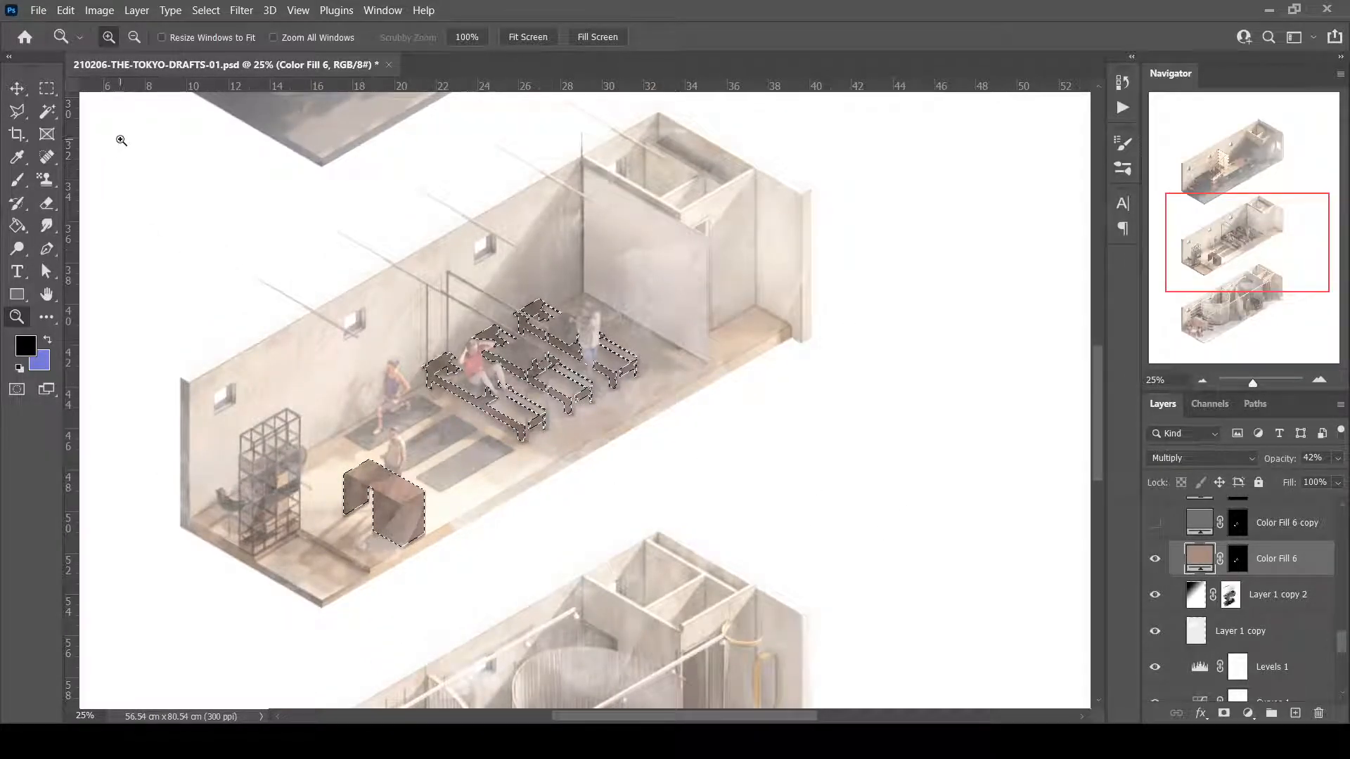
left_click(46, 88)
left_click(497, 352)
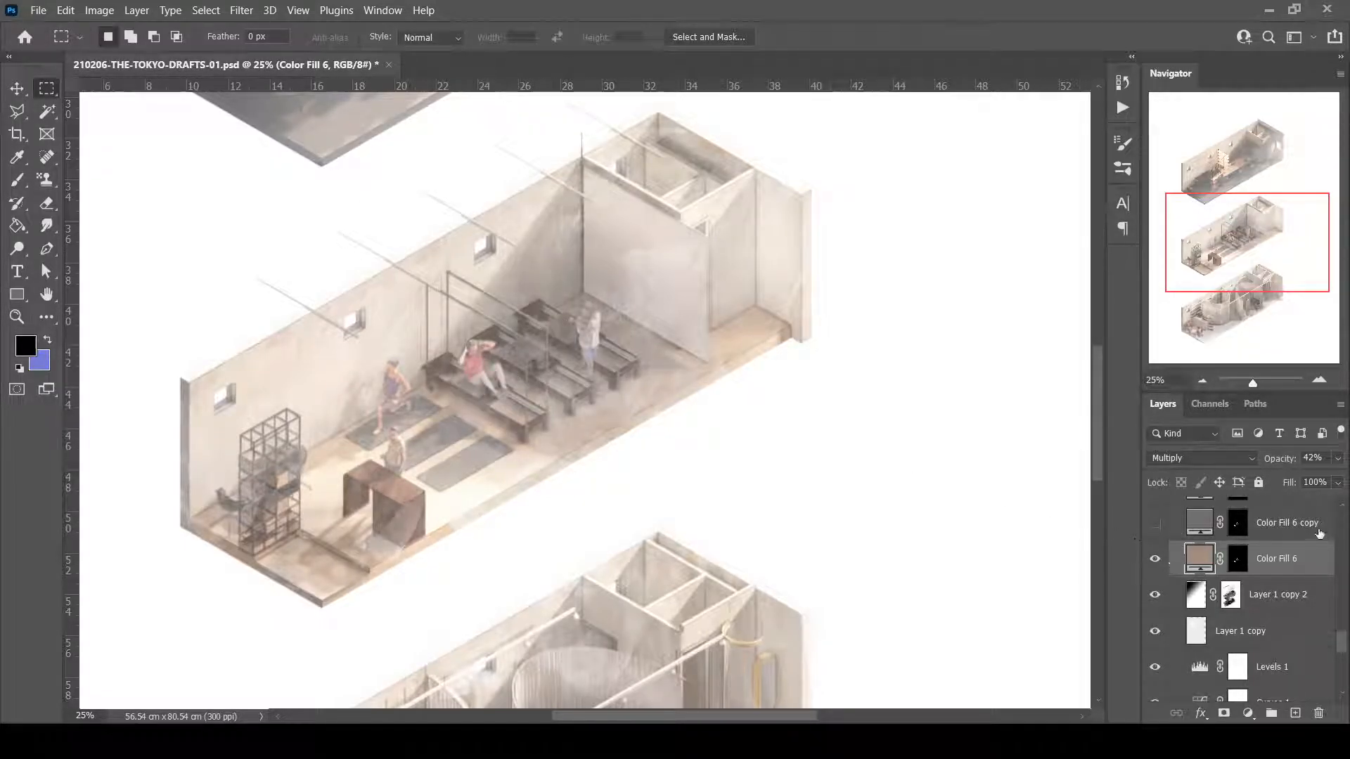
Show Color Fill 6 copy, toggling its visibility to compare the furniture colour, and load its mask as a selection.
left_click(1163, 529)
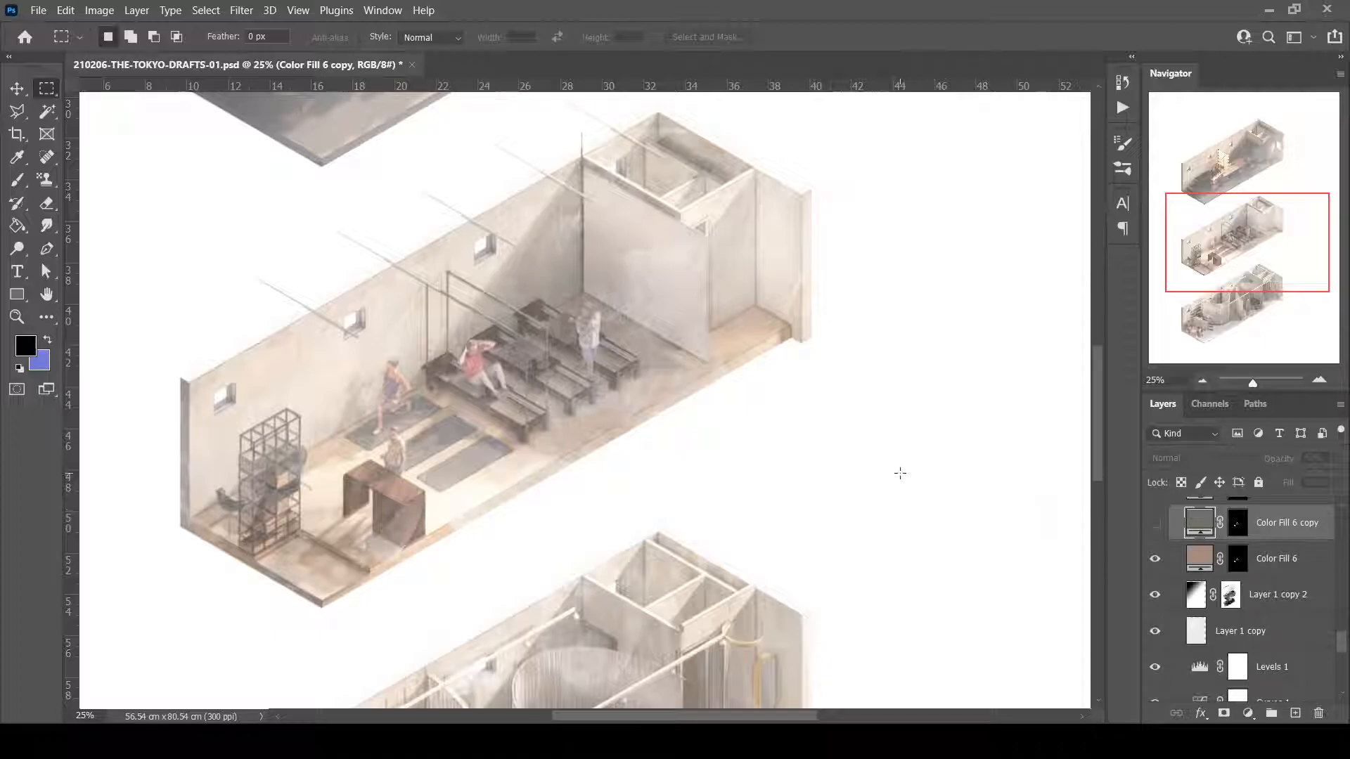
scroll(899, 474, "up", 1)
scroll(1160, 531, "up", 2)
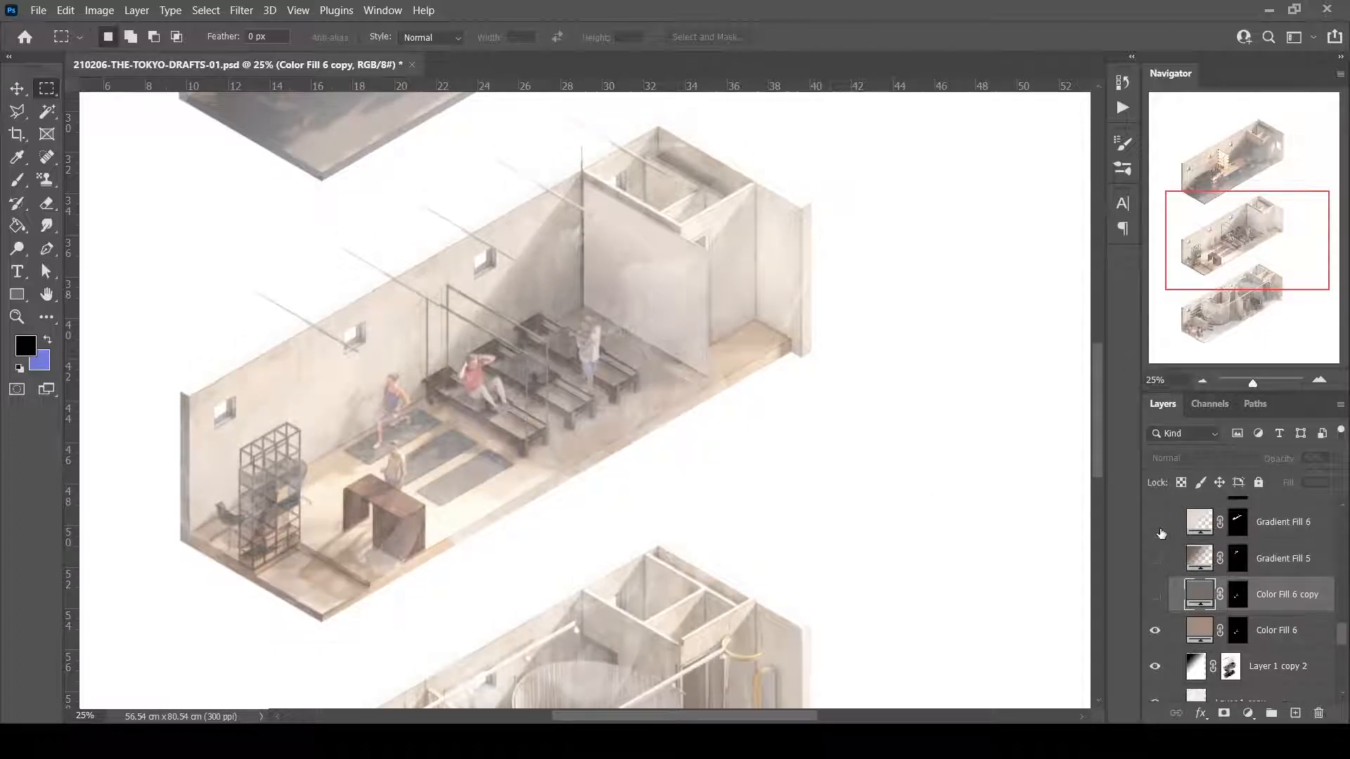
left_click(1153, 597)
left_click(1153, 596)
left_click(1152, 597)
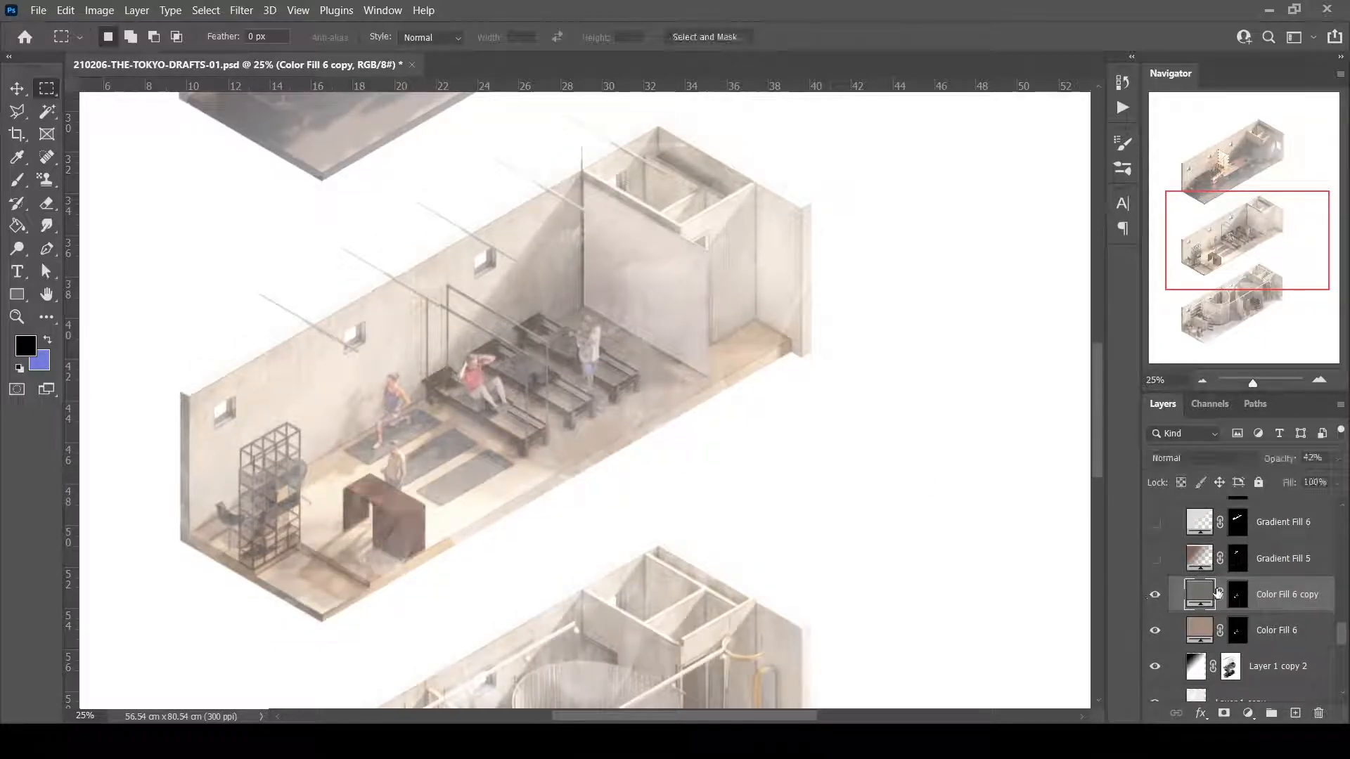
left_click(1237, 594, "ctrl")
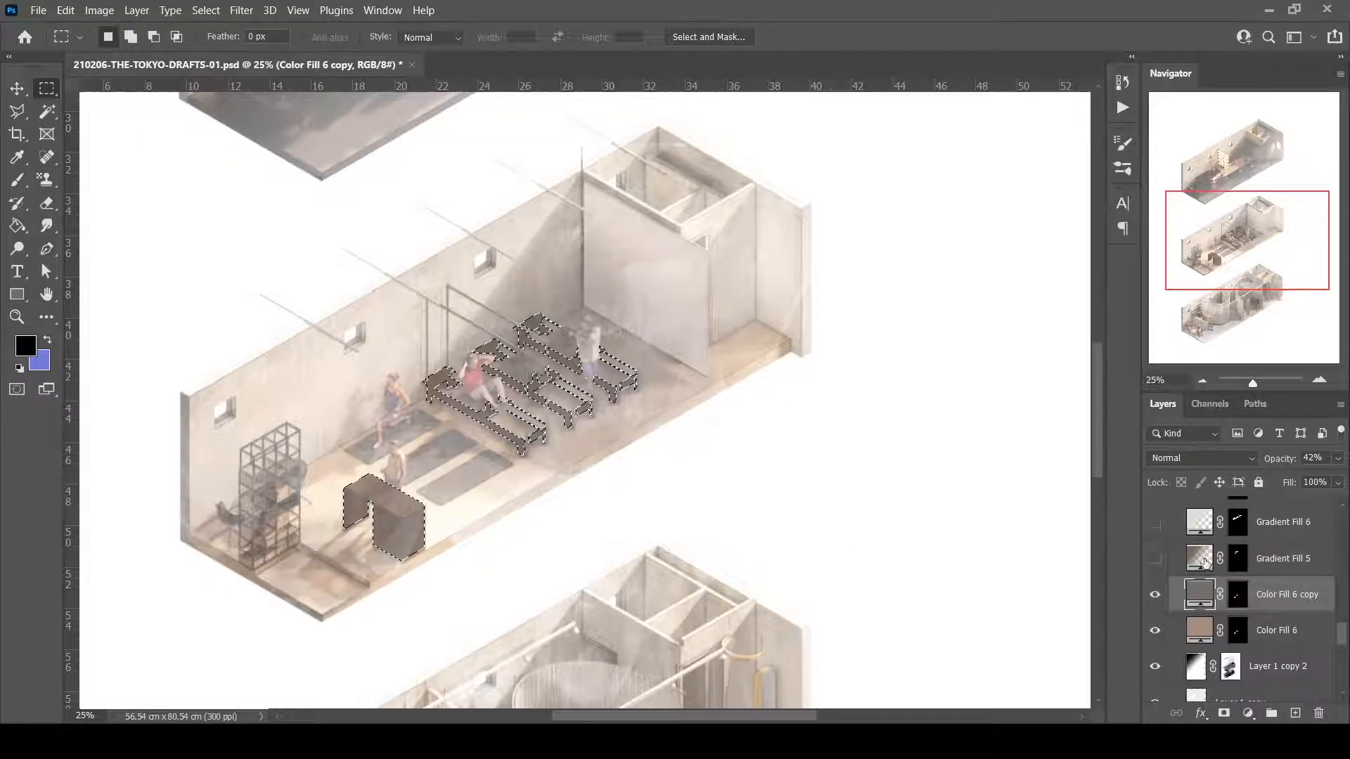
Load the Gradient Fill 5 mask as a selection on the upper floor, show the layer with on-off comparison, and deselect.
left_click(1251, 560)
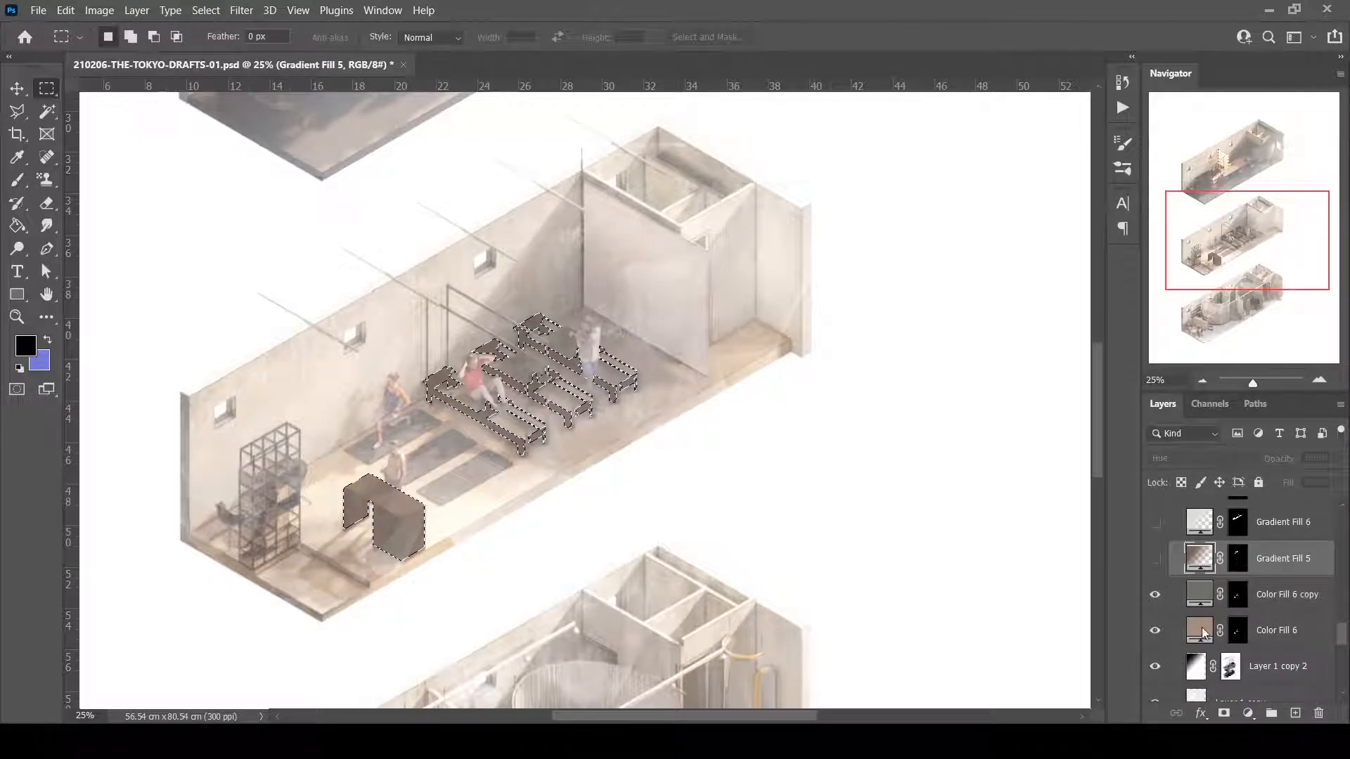
left_click_drag(1211, 255, 1203, 191)
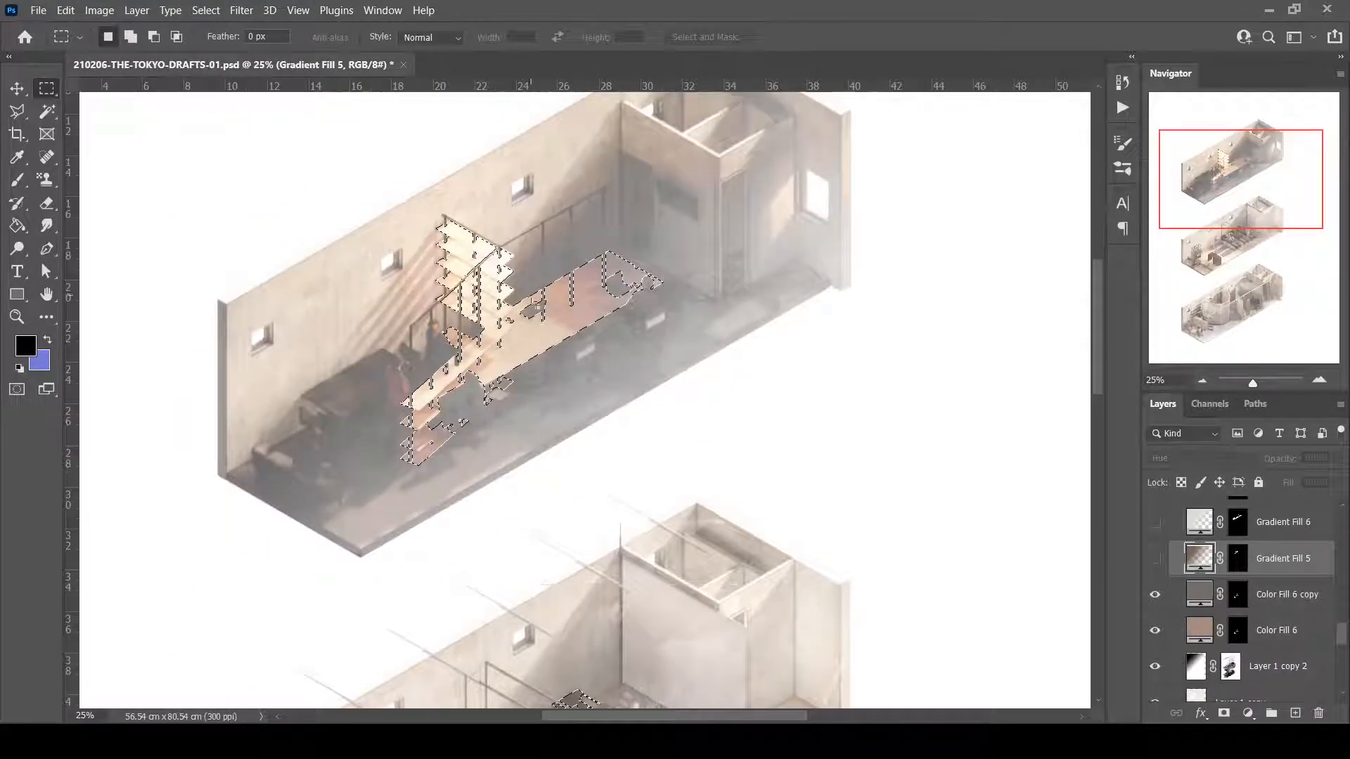
left_click(1154, 561)
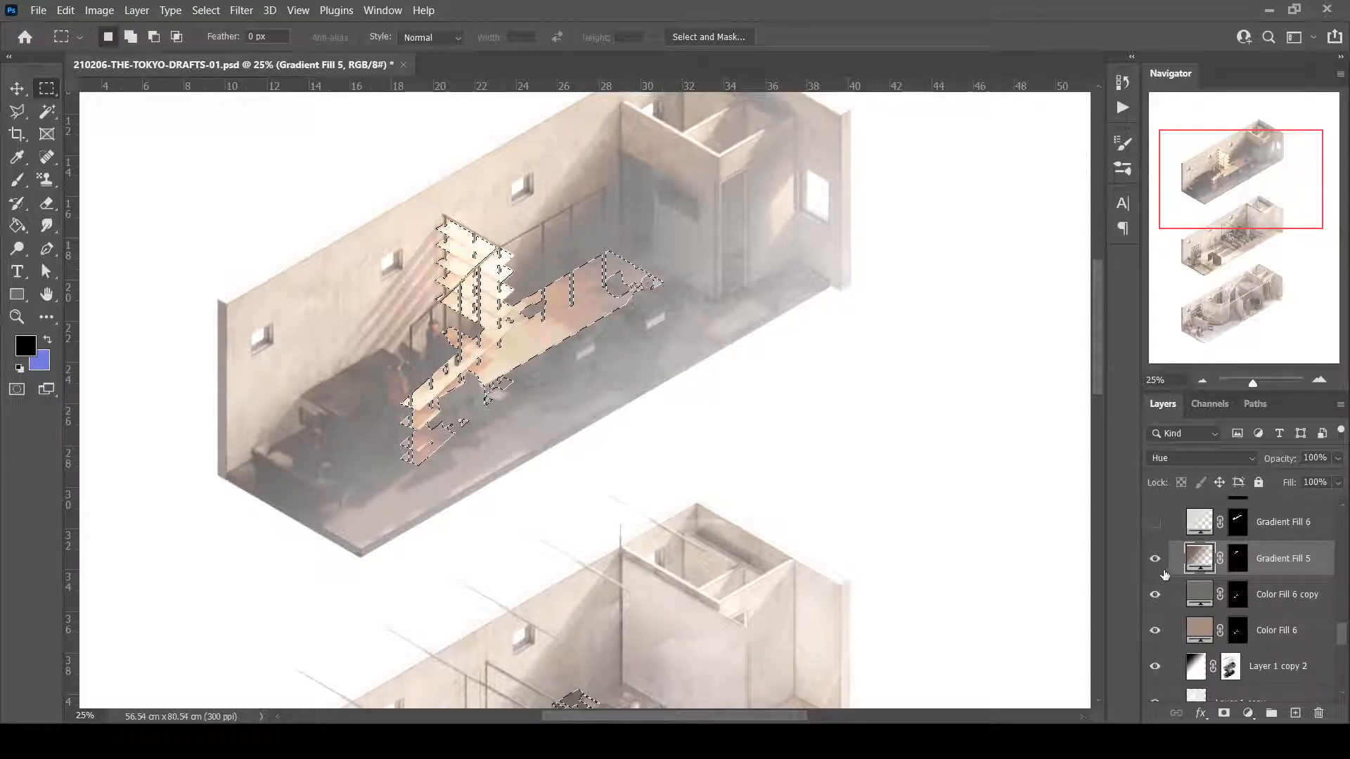
left_click(1158, 562)
left_click(1158, 563)
key("ctrl+d")
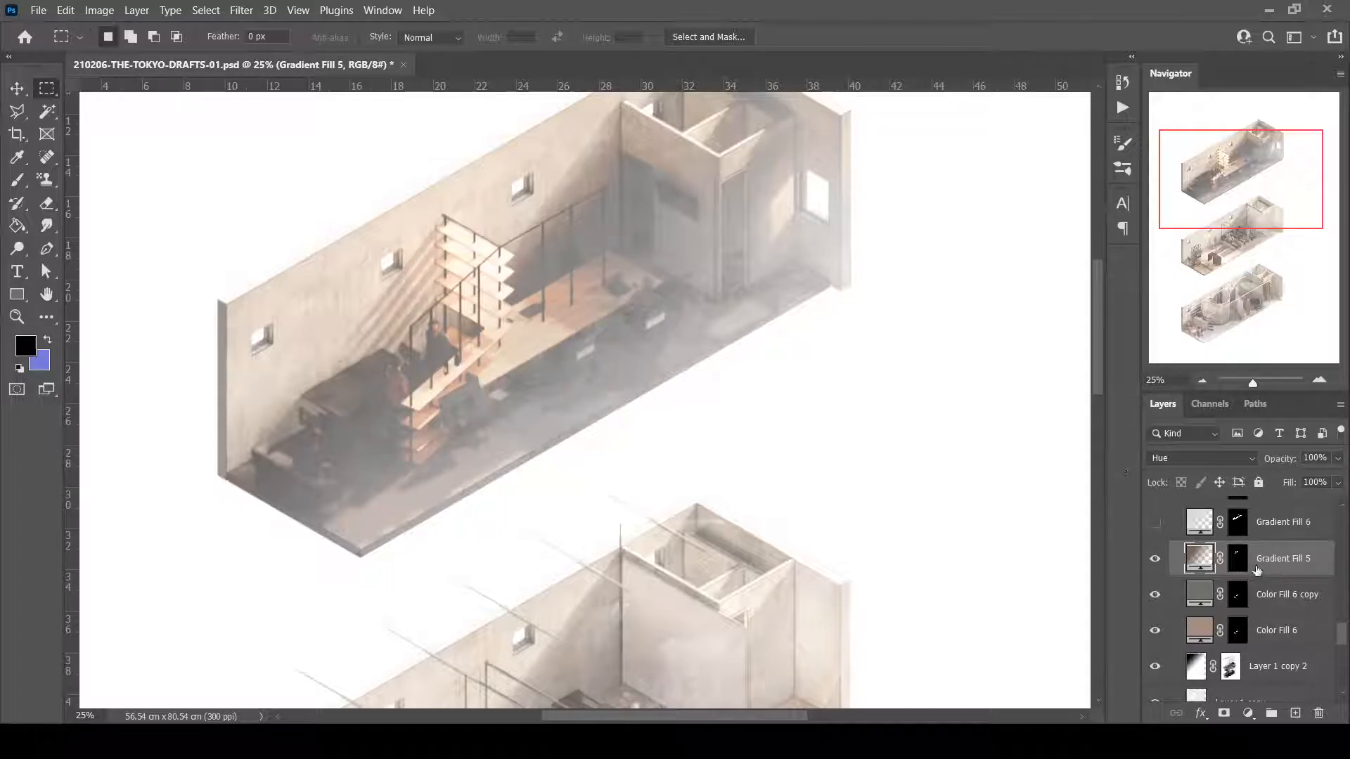
Reselect the timber stair and platform area and toggle Gradient Fill 5 off and on to compare its hue effect.
key("ctrl+shift+d")
left_click_drag(1214, 188, 1213, 183)
left_click(1155, 565)
left_click(1155, 566)
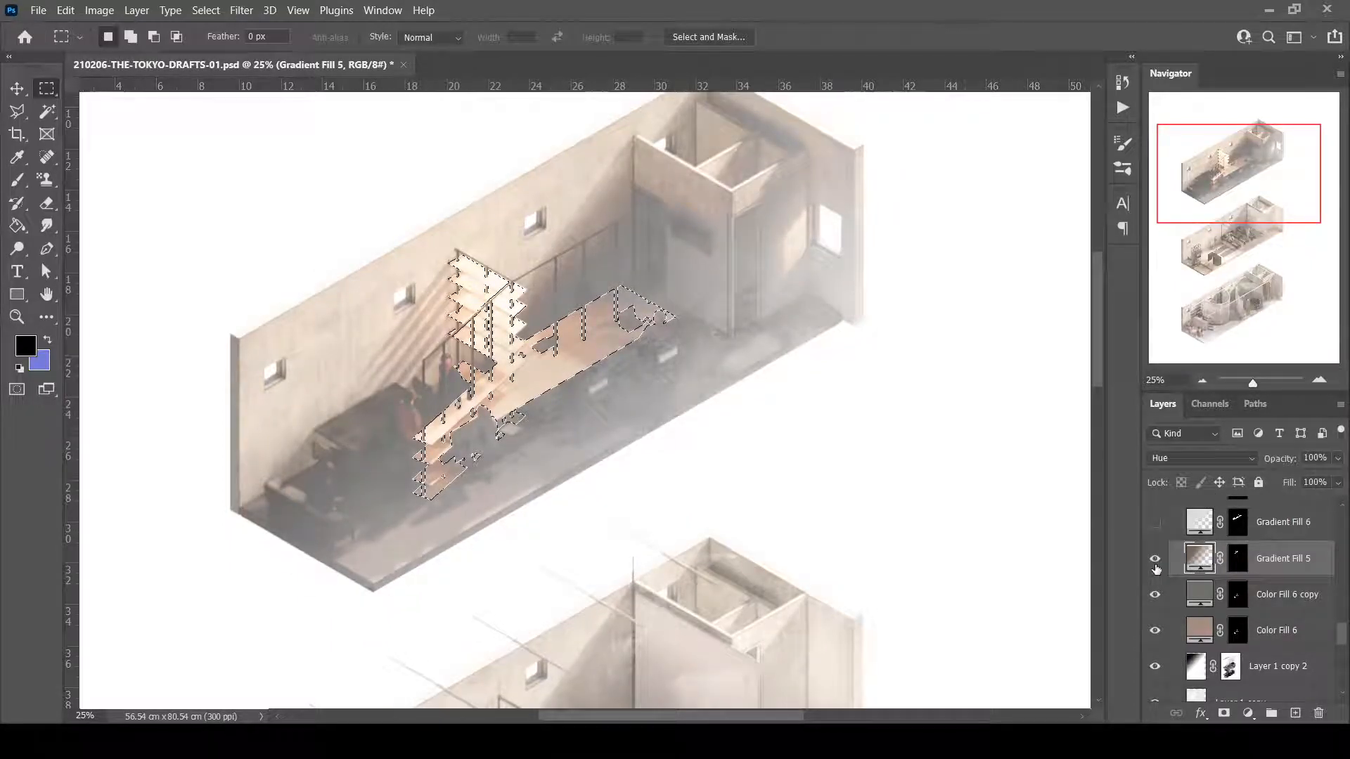
Load the Gradient Fill 6 mask as a selection over the top unit's floor and show that layer.
left_click(1183, 532)
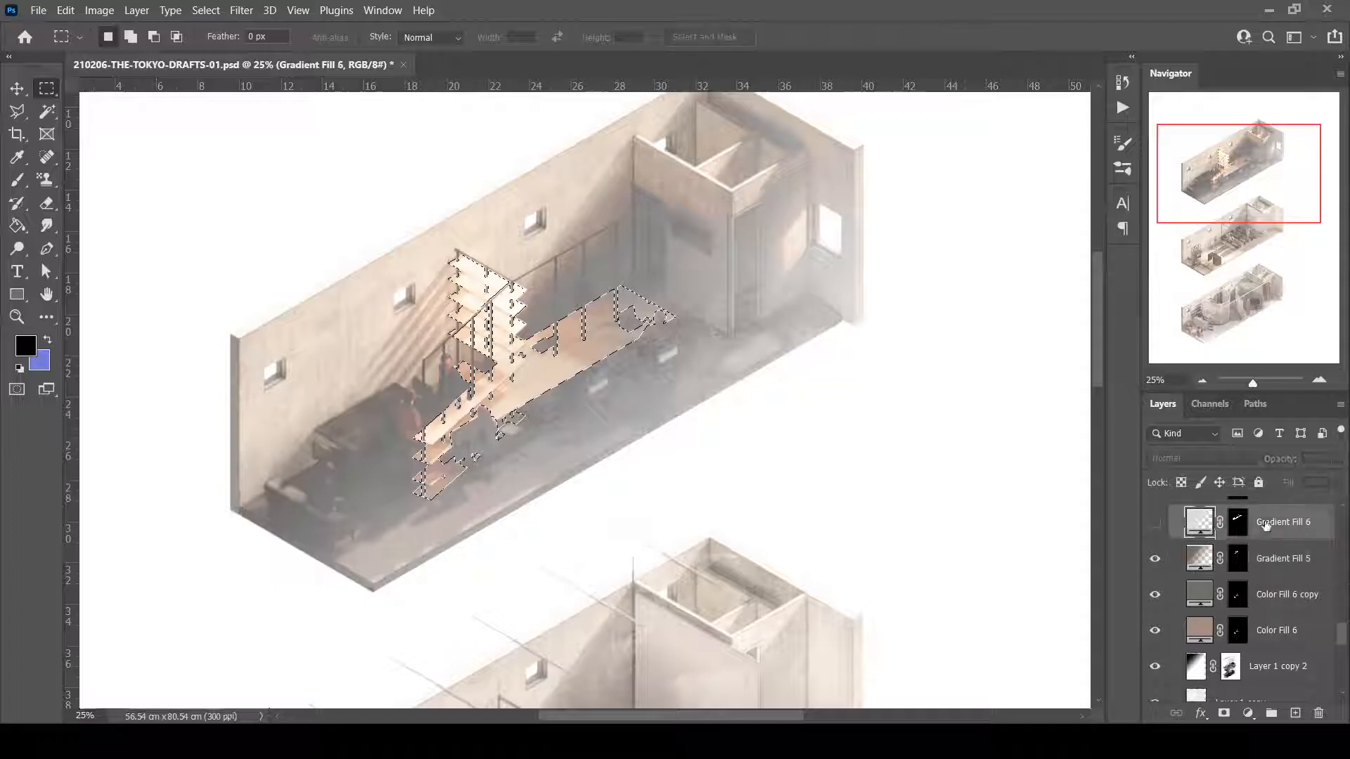
key("ctrl+d")
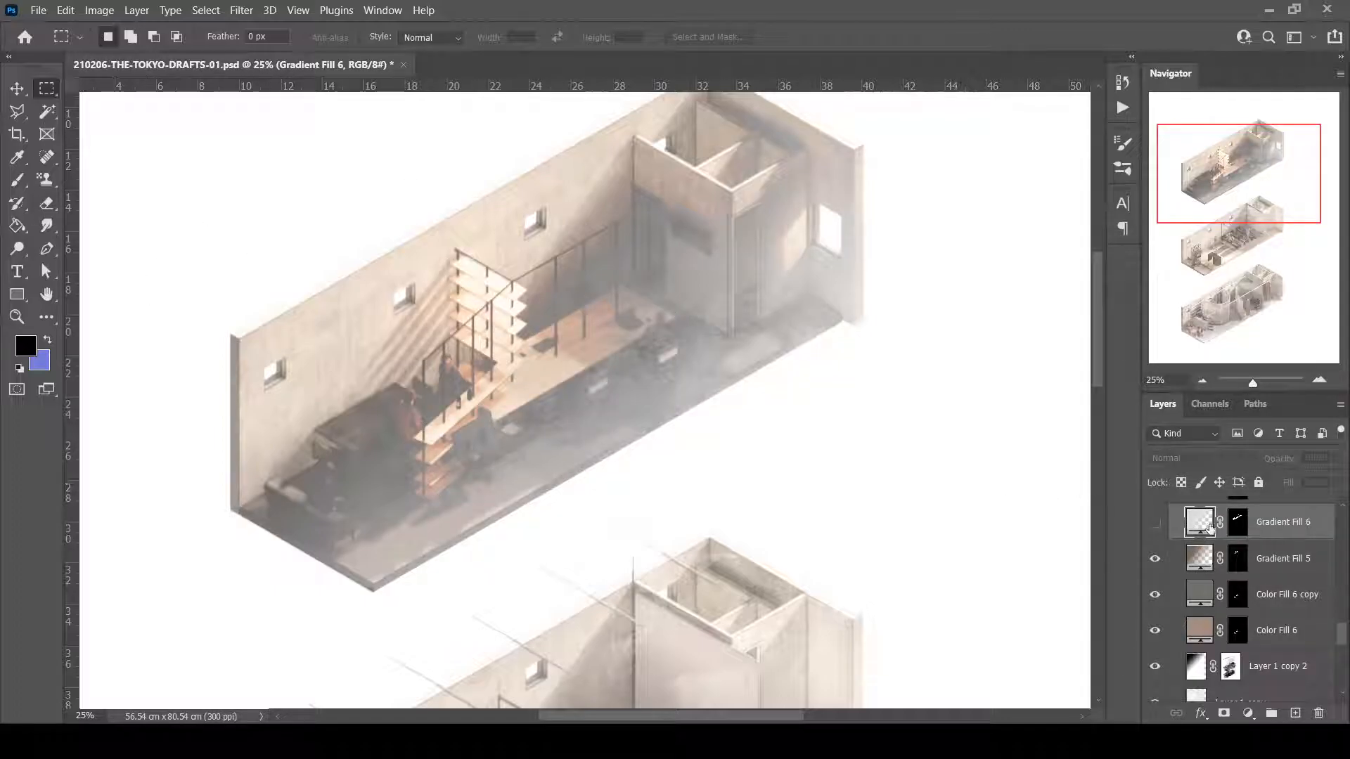
left_click(1209, 596, "ctrl")
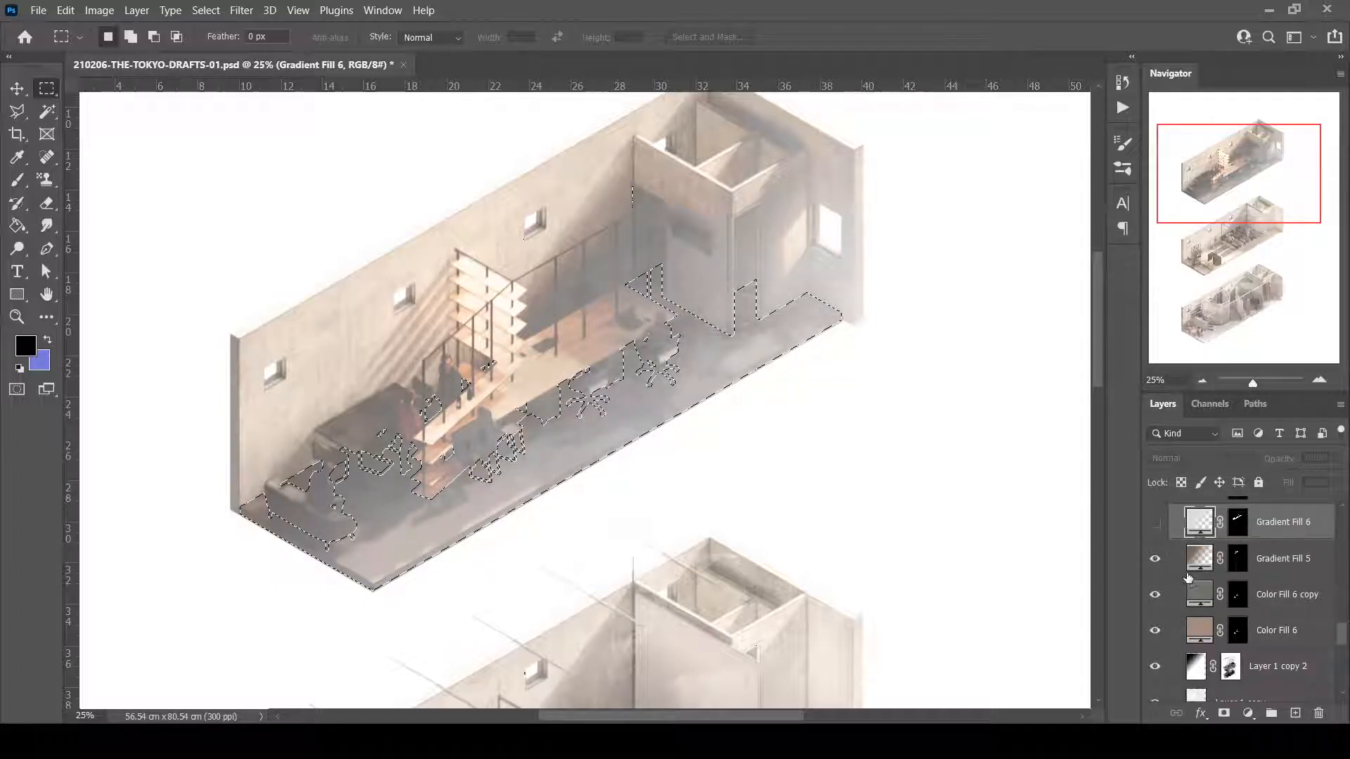
left_click(1155, 522)
left_click(1155, 523)
left_click(1155, 523)
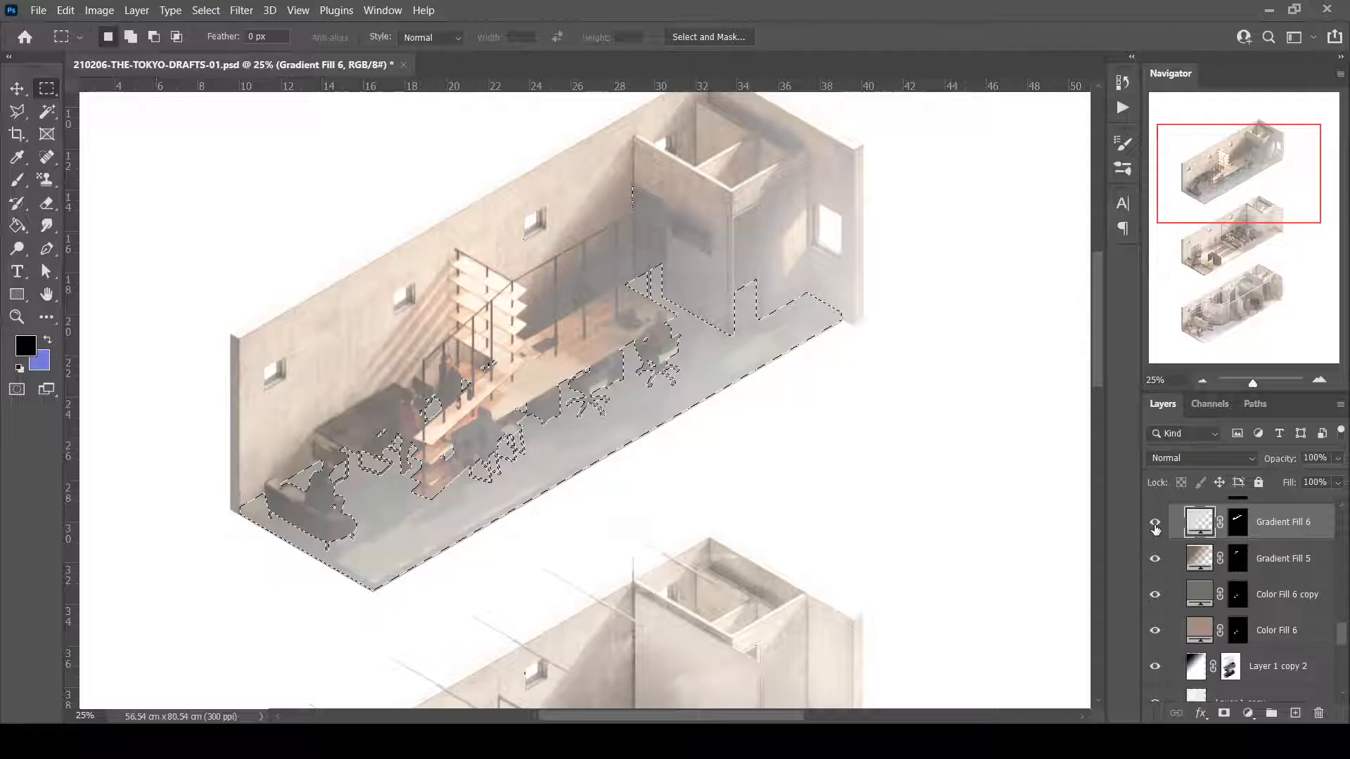
Toggle Gradient Fill 6 off and on to compare the top unit's floor colour, leave it shown, and deselect.
left_click(1155, 523)
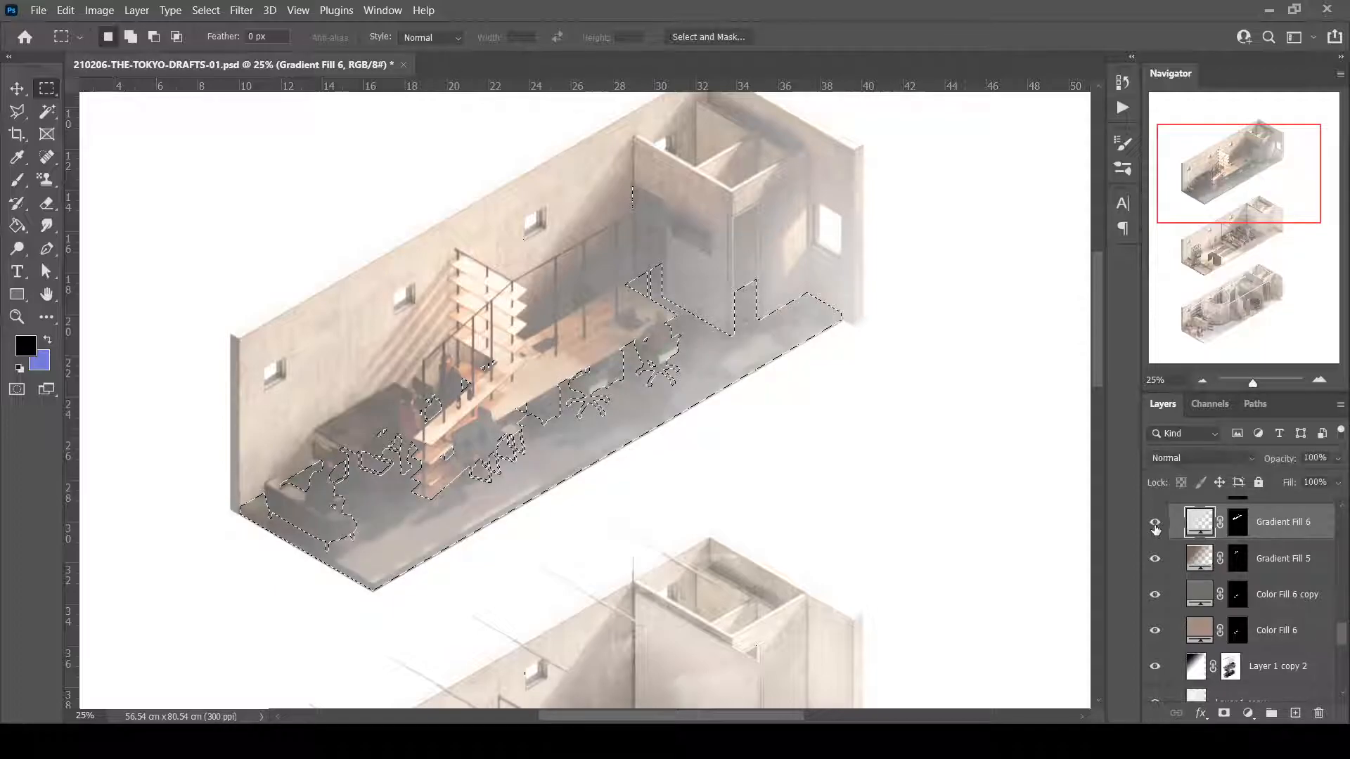
left_click(1155, 524)
left_click(1154, 523)
left_click(1155, 524)
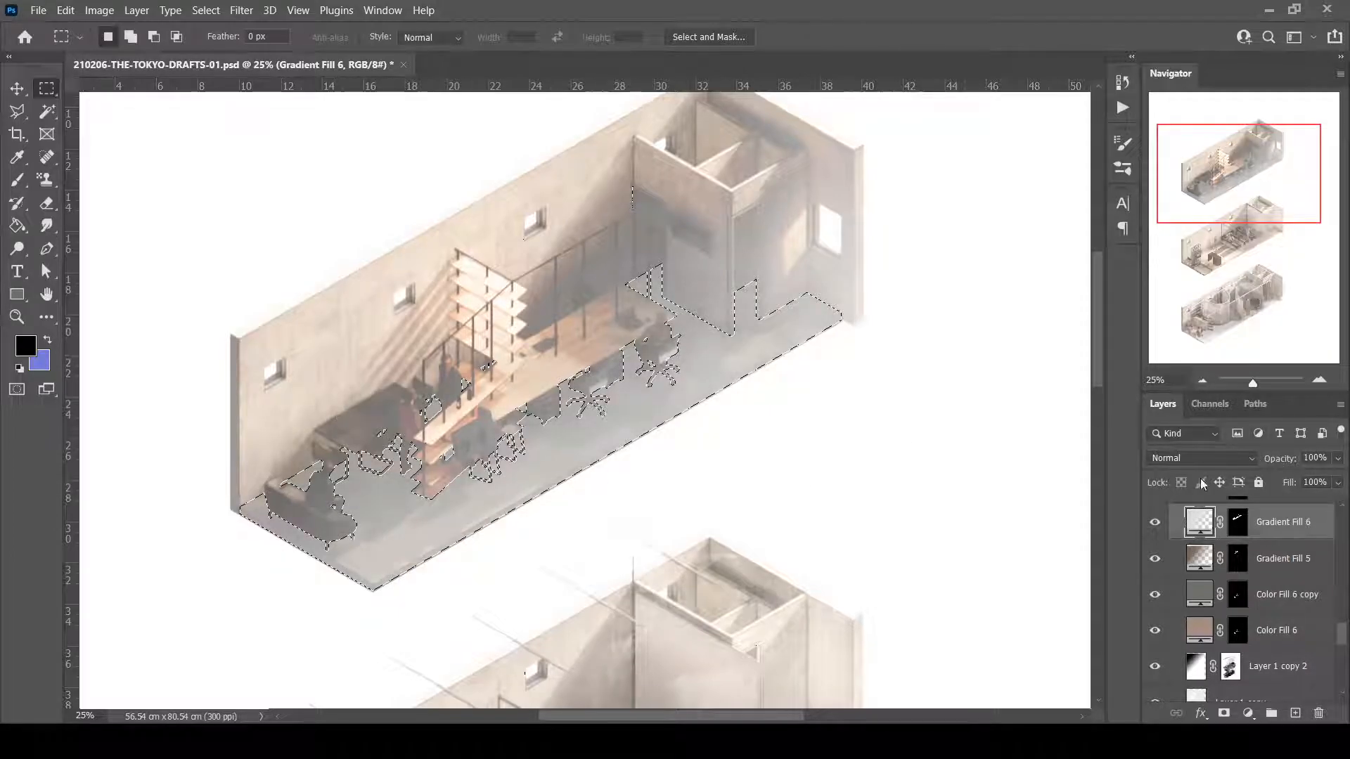
left_click(1155, 523)
left_click(1155, 524)
key("ctrl+d")
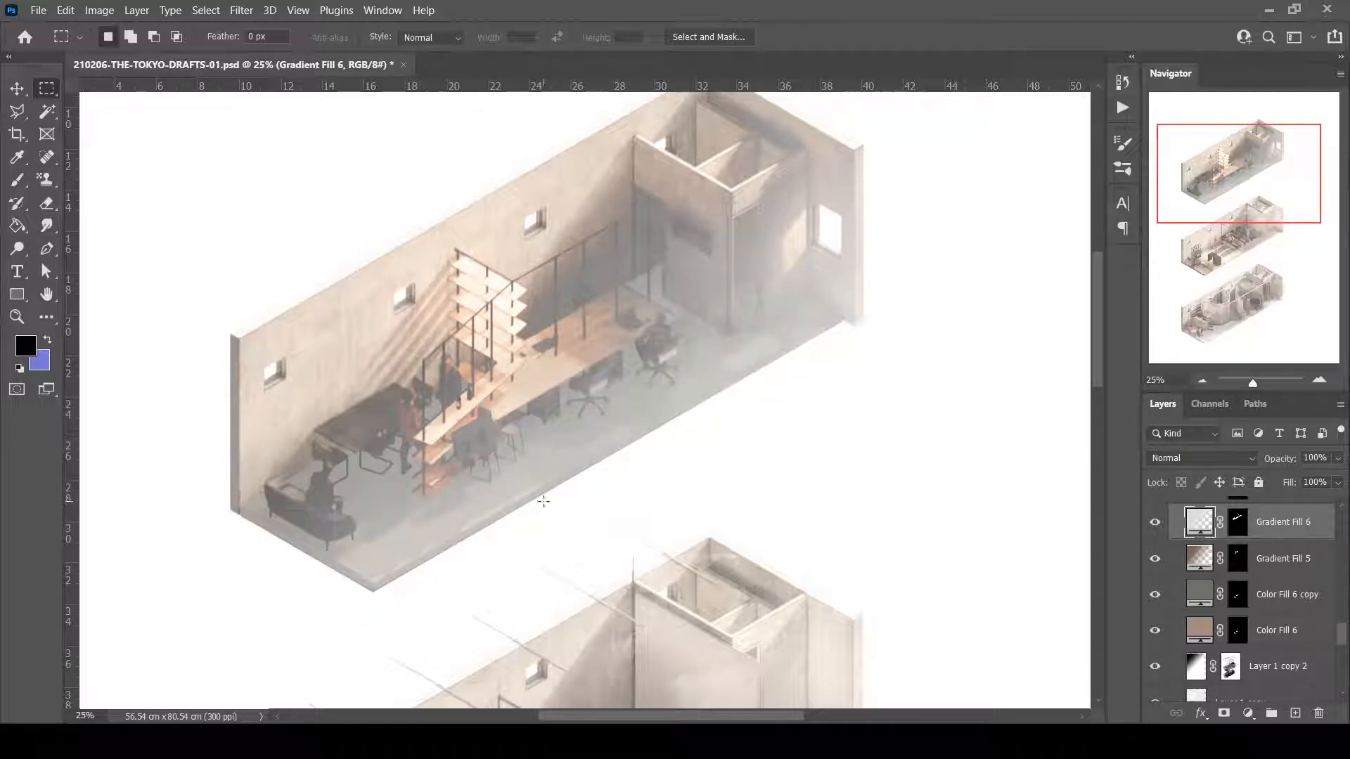
Show the Levels 2 adjustment layer and toggle its visibility to compare its effect on the top unit.
scroll(1221, 557, "up", 3)
left_click(1154, 594)
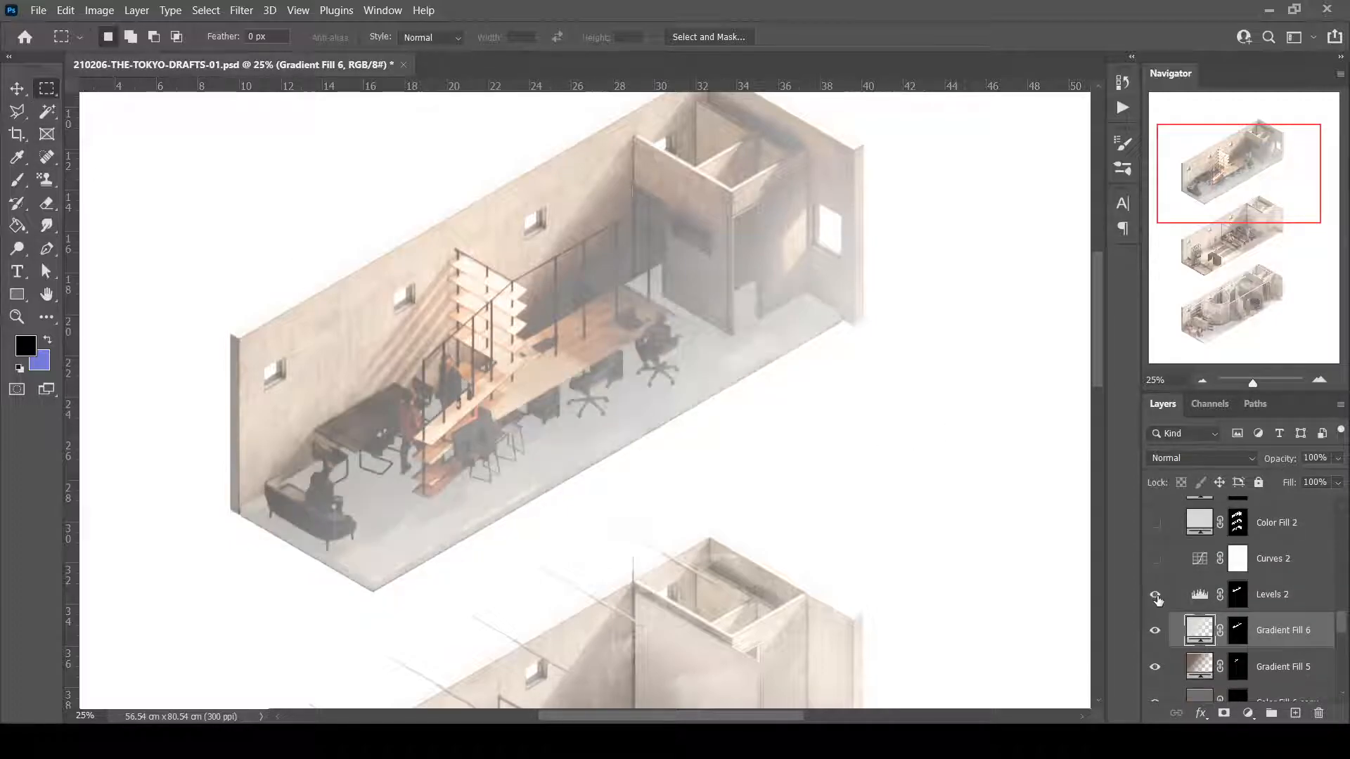
left_click(1154, 597)
left_click(1158, 599)
left_click(1276, 605)
left_click(1154, 594)
left_click(1157, 598)
Show the Curves 2 adjustment layer with an on-off comparison of its effect.
left_click(1273, 563)
left_click(1159, 569)
left_click(1155, 563)
left_click(1156, 562)
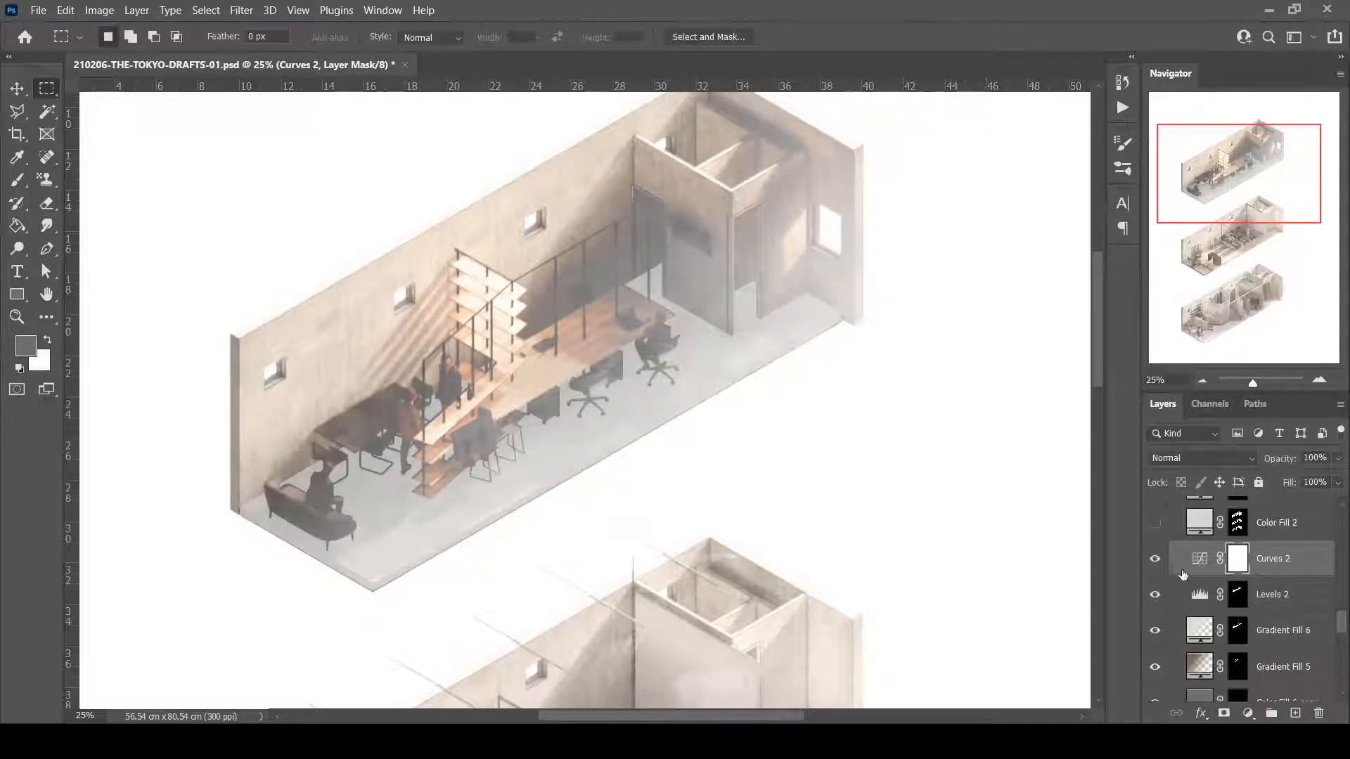
Bring several floors into view at 12.5% zoom and show the Color Fill 2 layer over their walls.
left_click_drag(1204, 204, 1222, 323)
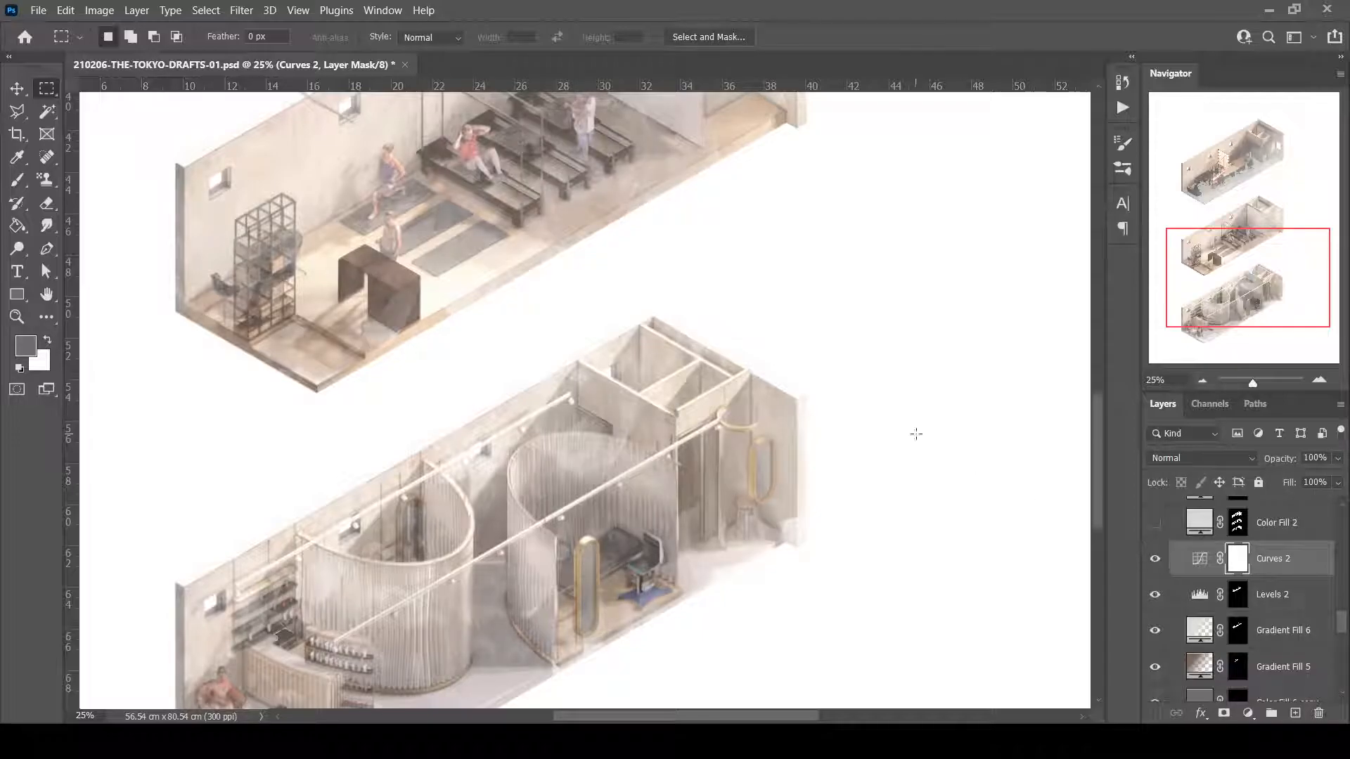
key("ctrl+minus")
key("ctrl+minus")
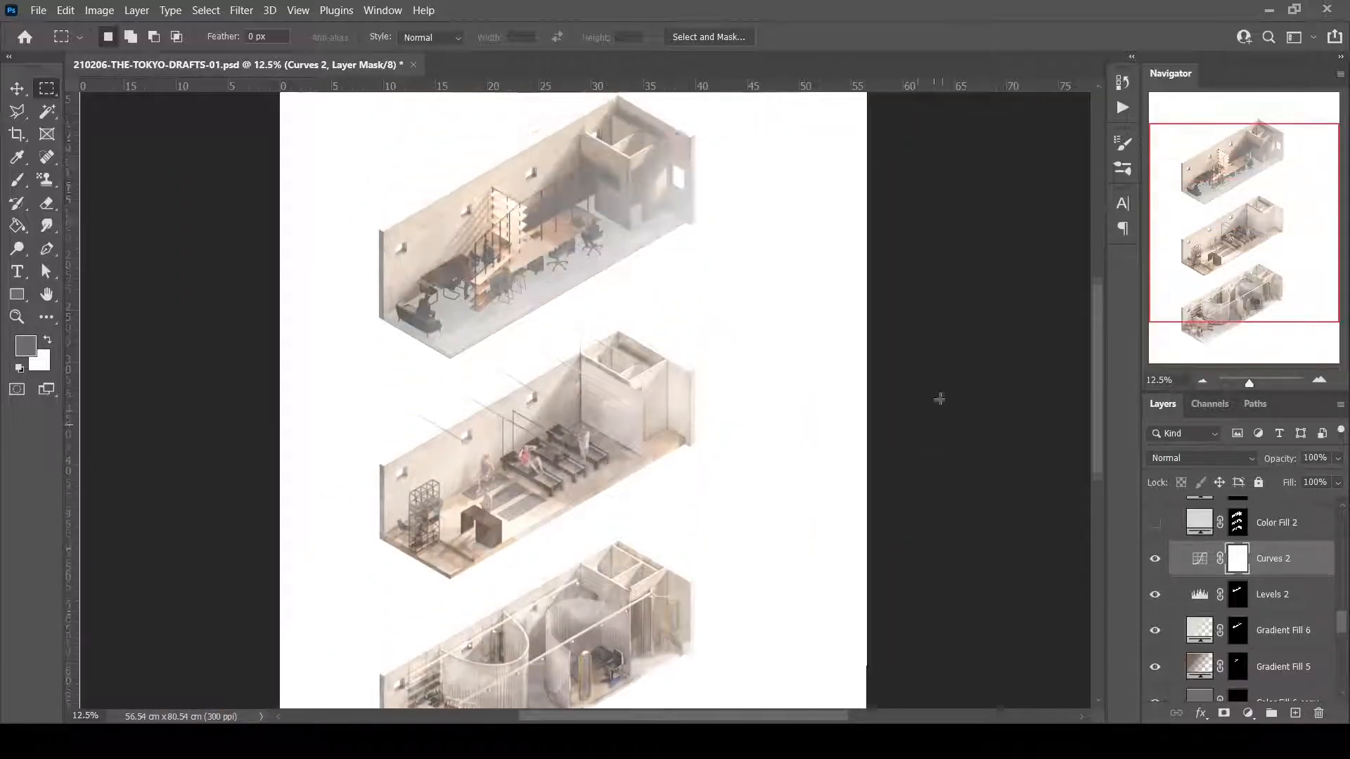
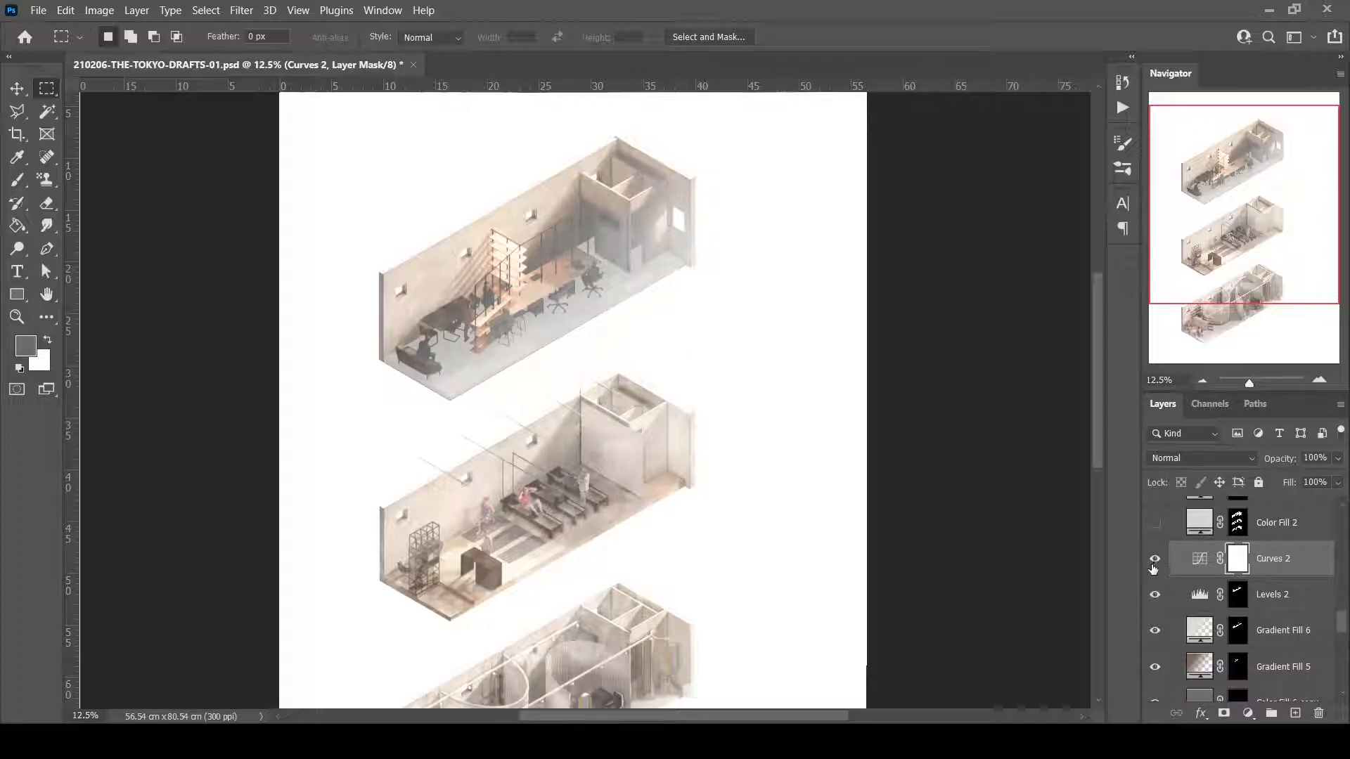
scroll(1180, 570, "up", 2)
left_click(1280, 594)
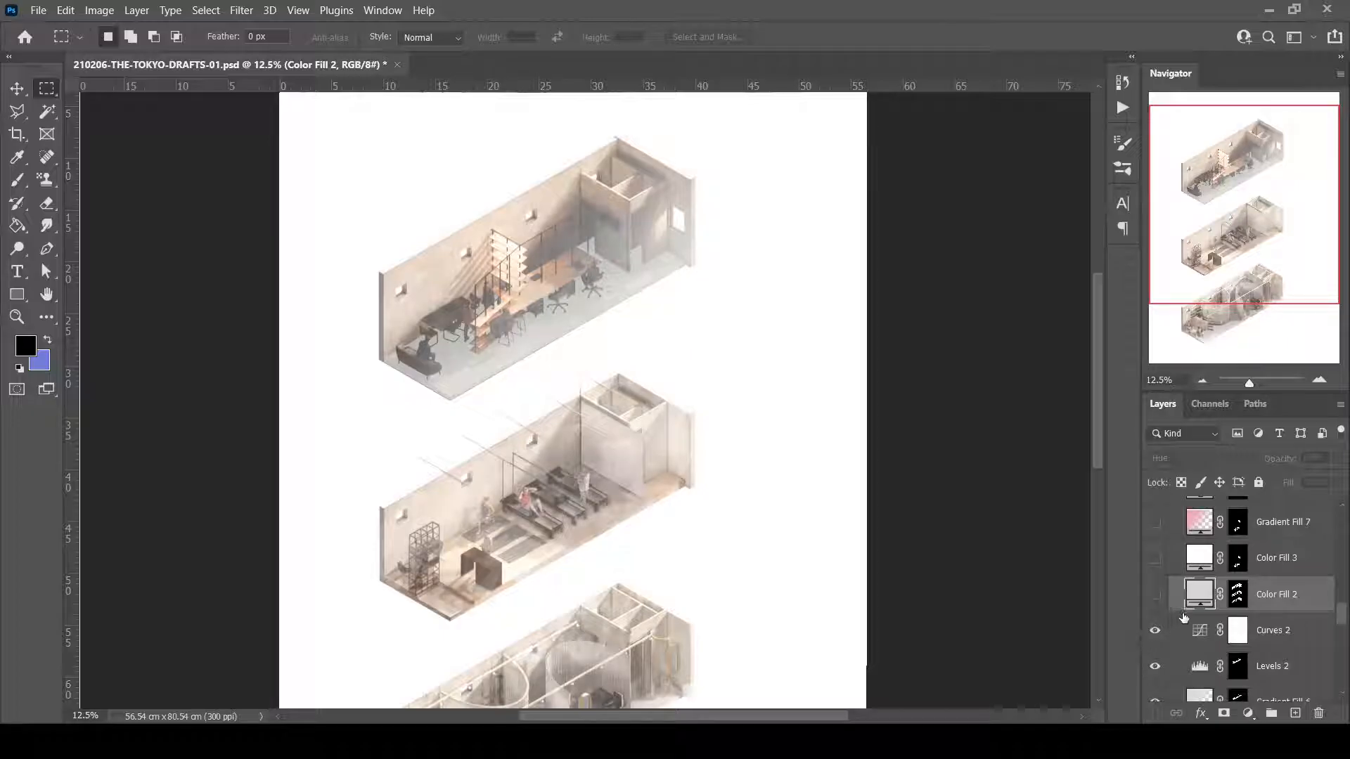
left_click(1154, 596)
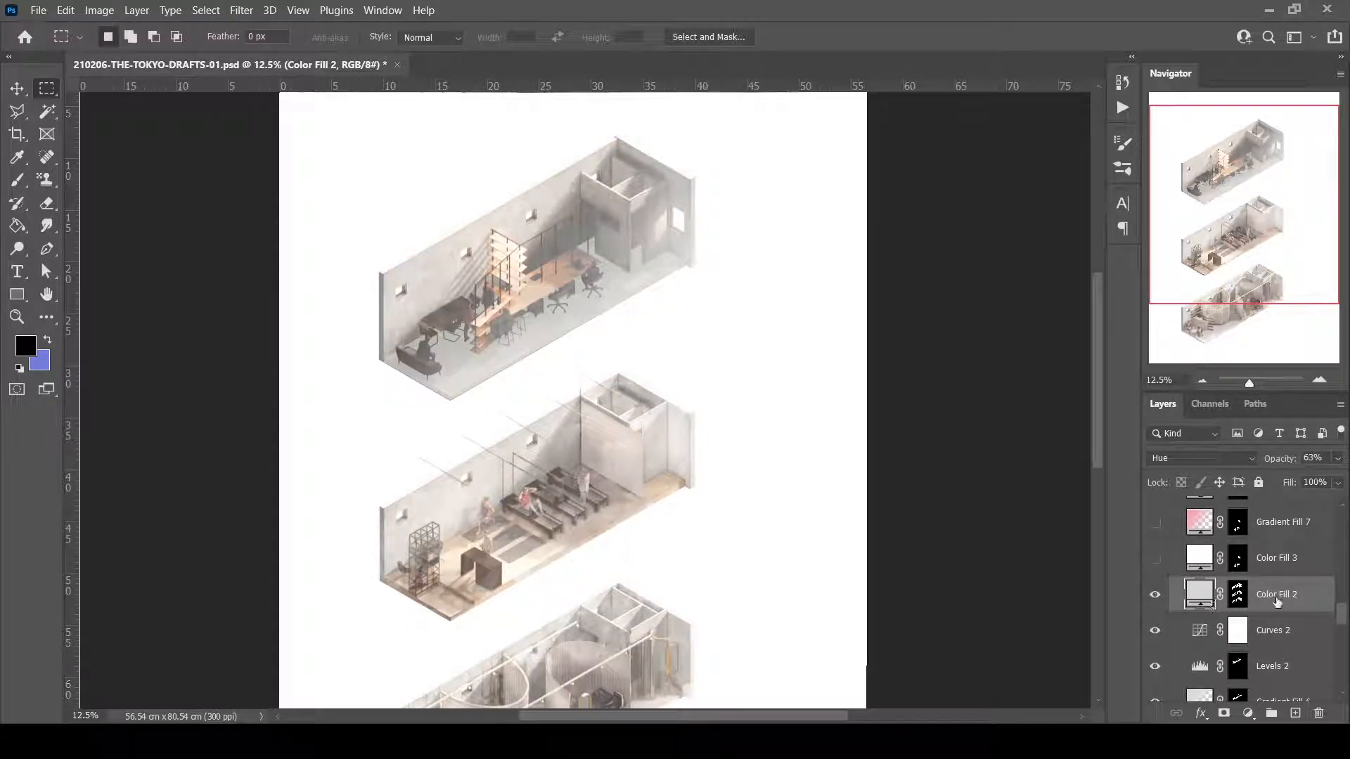
Preview the Normal and Difference blend modes on Color Fill 2 and return it to Hue.
left_click(1174, 459)
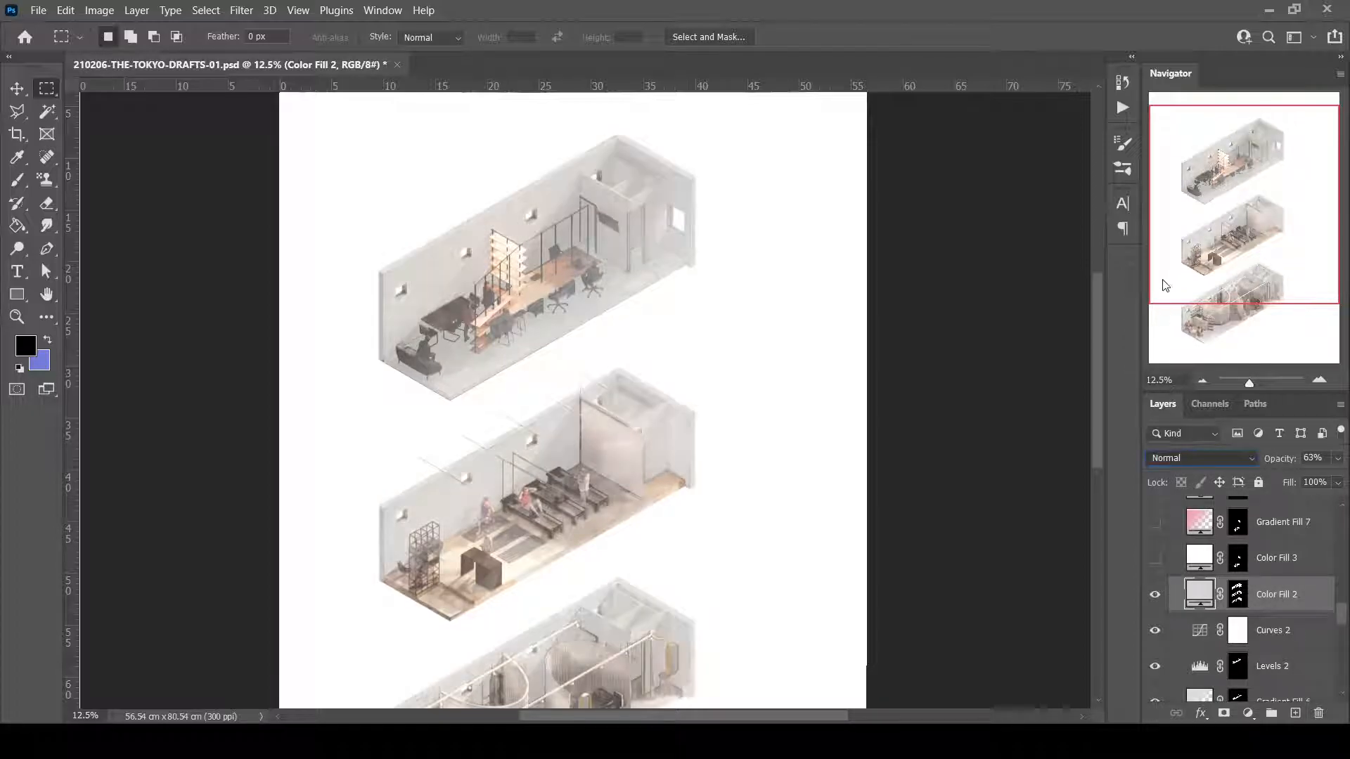
left_click(1161, 288)
left_click(1167, 459)
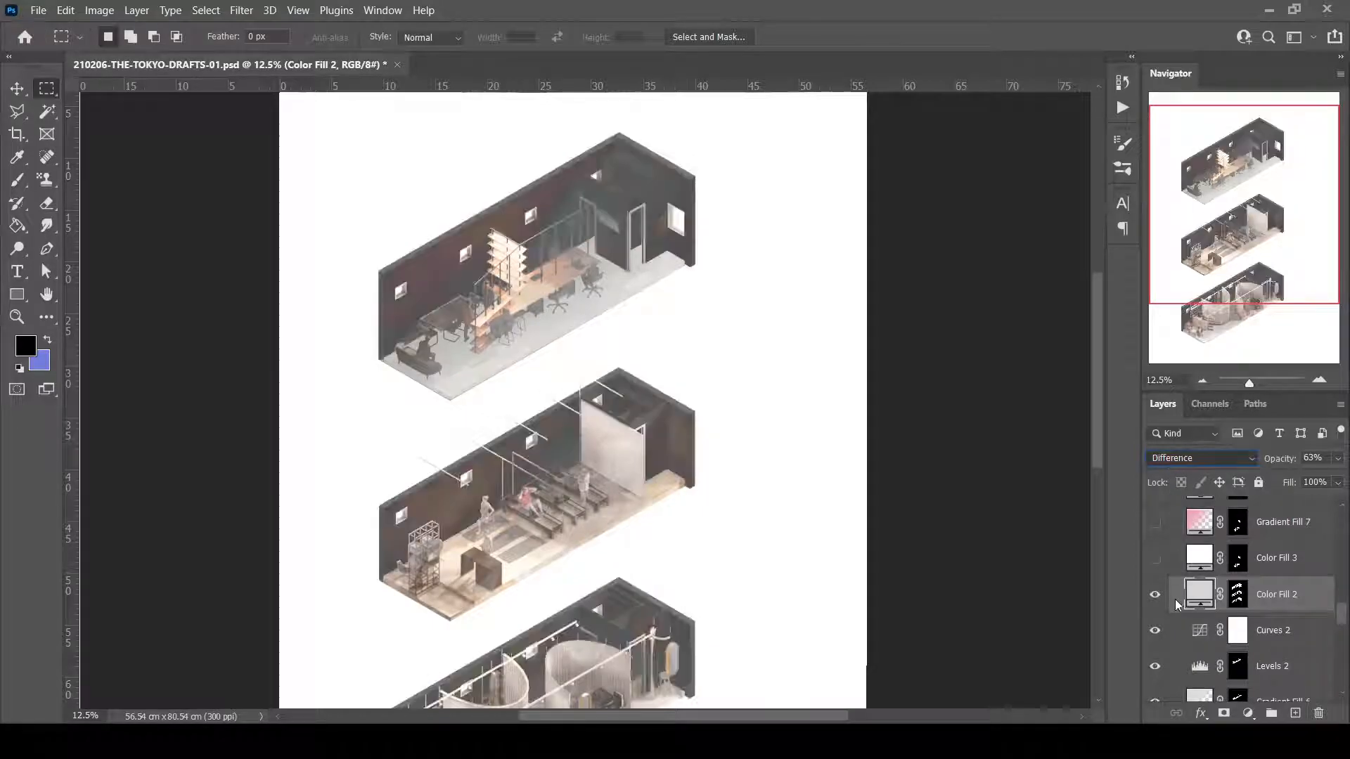
left_click(1164, 664)
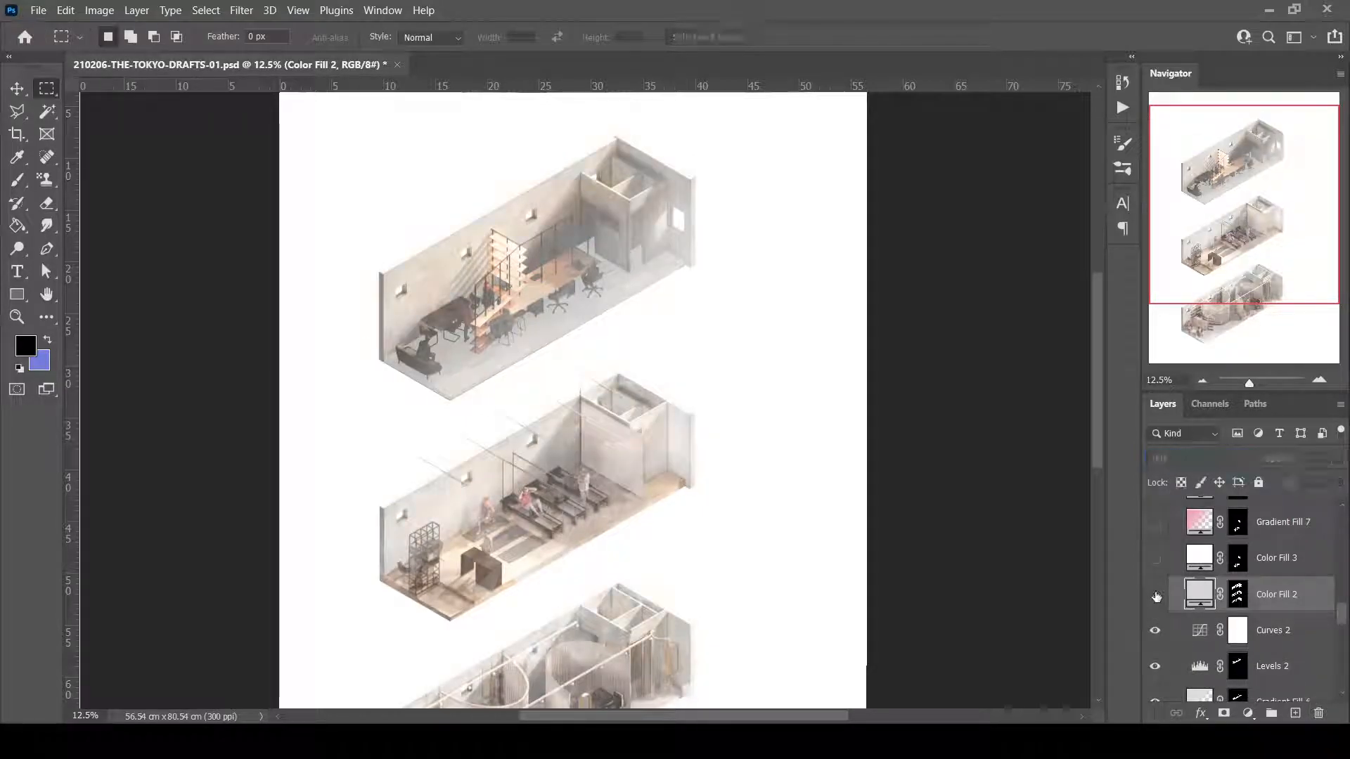
Toggle Color Fill 2 off and on to compare the wall colour across the floors.
left_click(1155, 595)
scroll(731, 422, "down", 3)
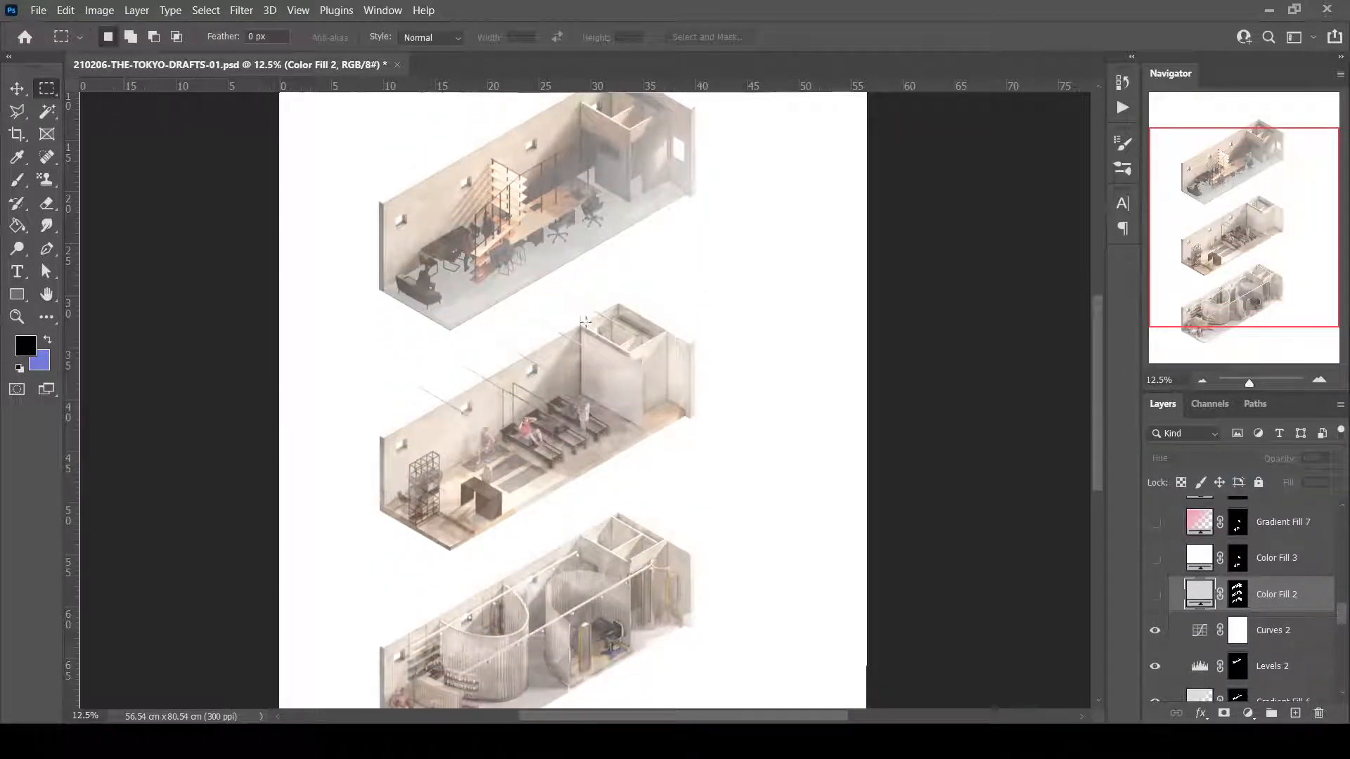
scroll(579, 321, "up", 1)
left_click(1155, 595)
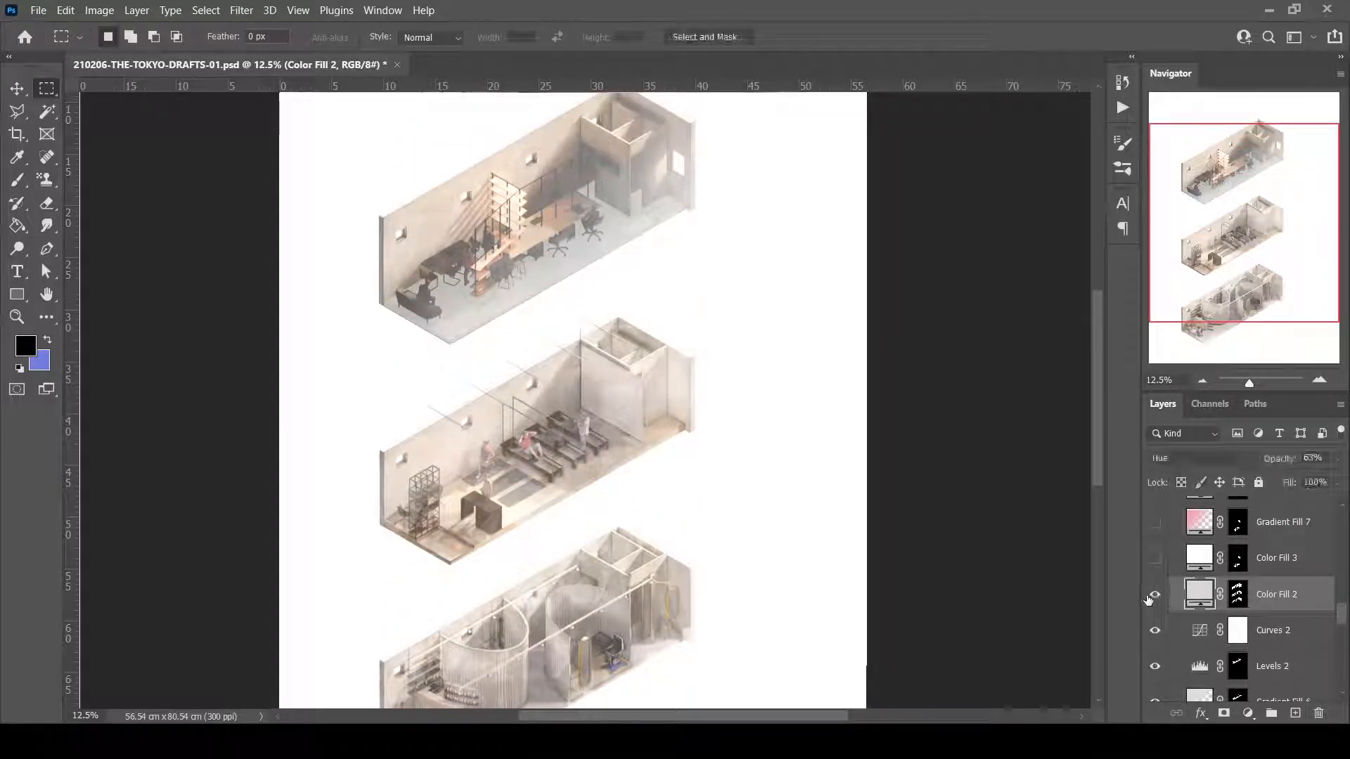
Load the Color Fill 2 mask as a selection to inspect the masked walls on all floors, and deselect.
left_click(1235, 594, "ctrl")
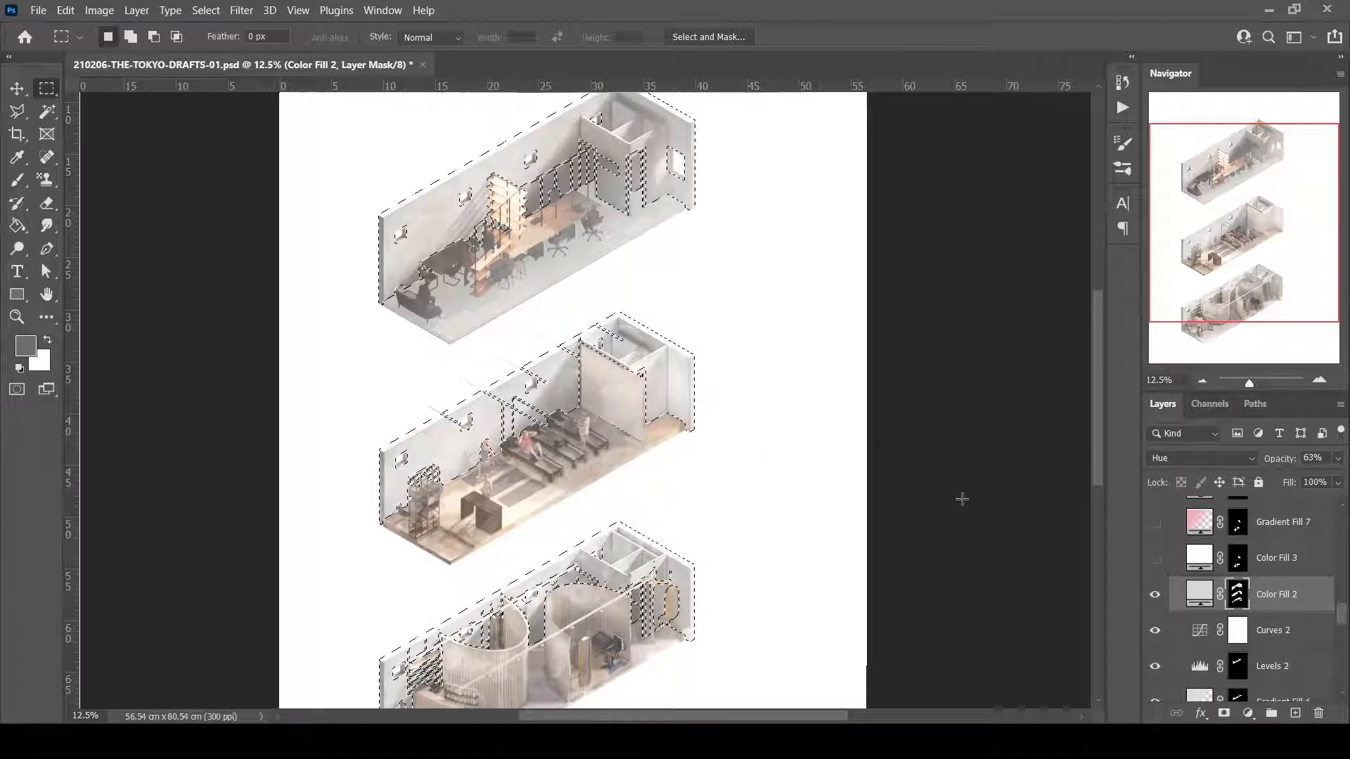
scroll(562, 389, "down", 3)
scroll(562, 389, "up", 1)
scroll(560, 385, "up", 2)
left_click(326, 156)
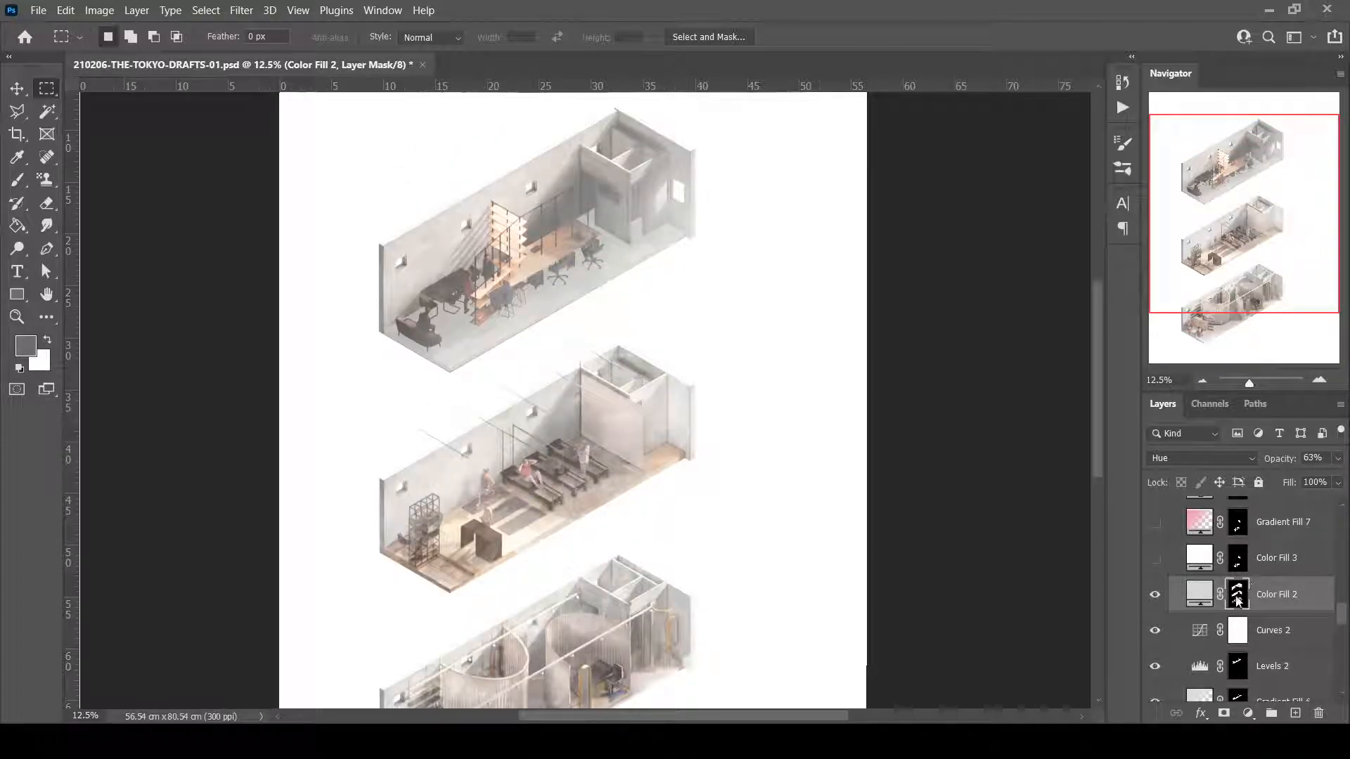
Reselect the walls from the Color Fill 2 mask, hide that layer, and add a Hue/Saturation adjustment limited to the selection.
left_click(1237, 594, "ctrl")
left_click(1154, 594)
left_click(1249, 714)
left_click(1250, 543)
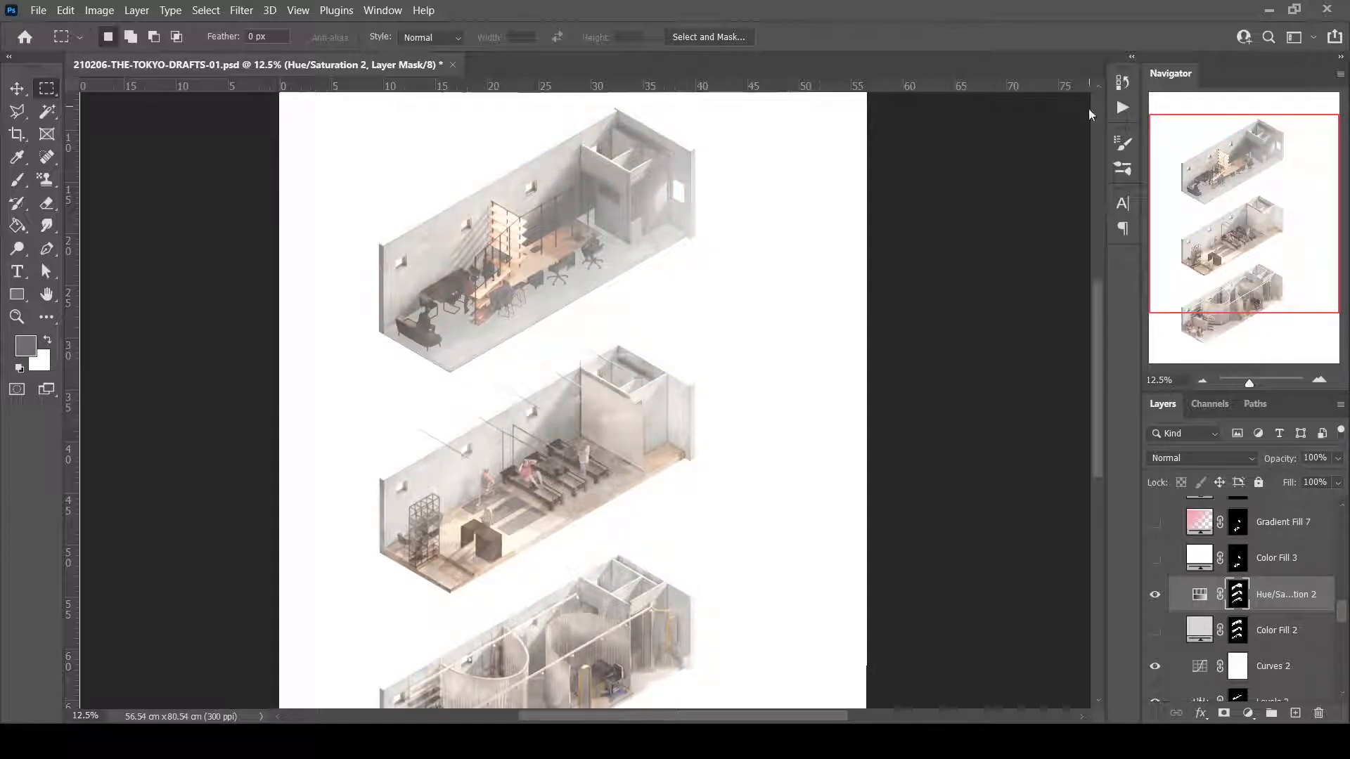
Show Color Fill 2 again and delete the Hue/Saturation 2 adjustment layer together with its mask.
left_click(1154, 594)
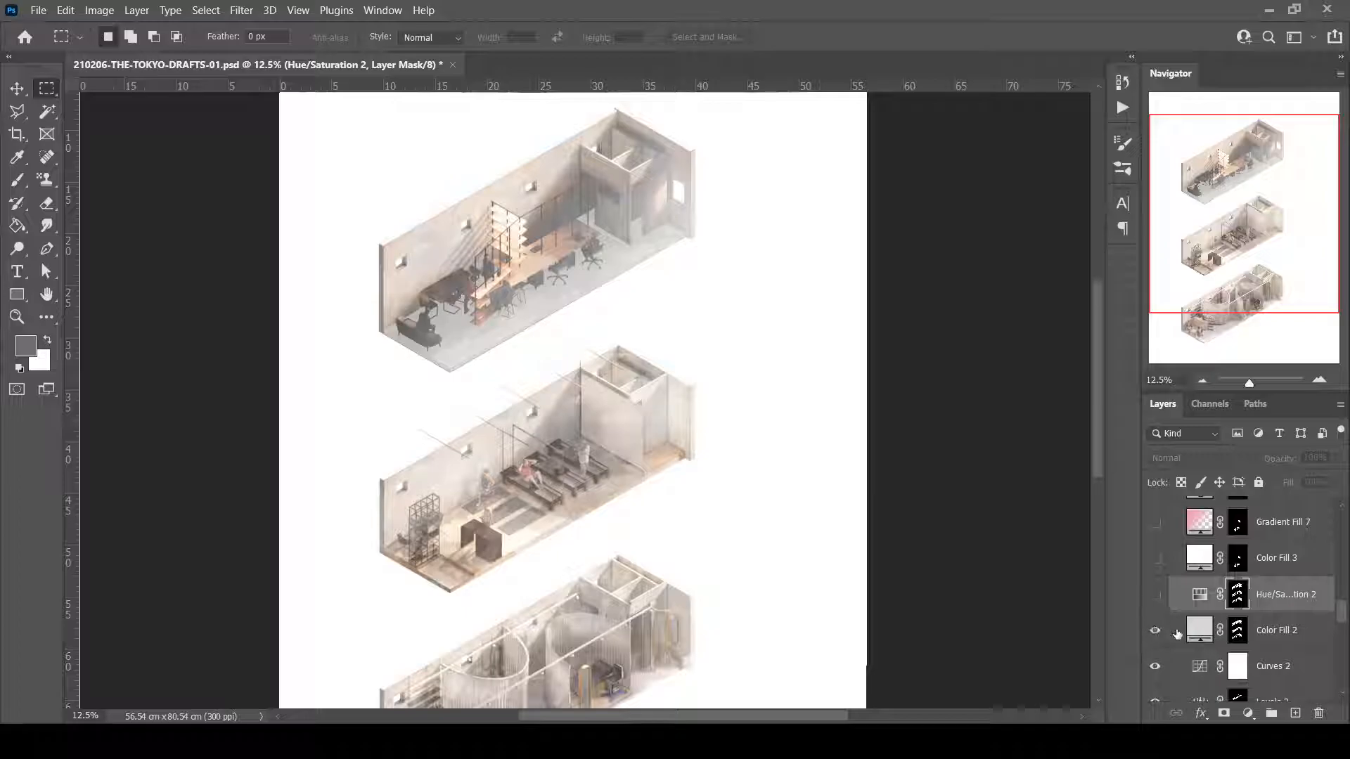
left_click(1256, 629)
left_click(1278, 599)
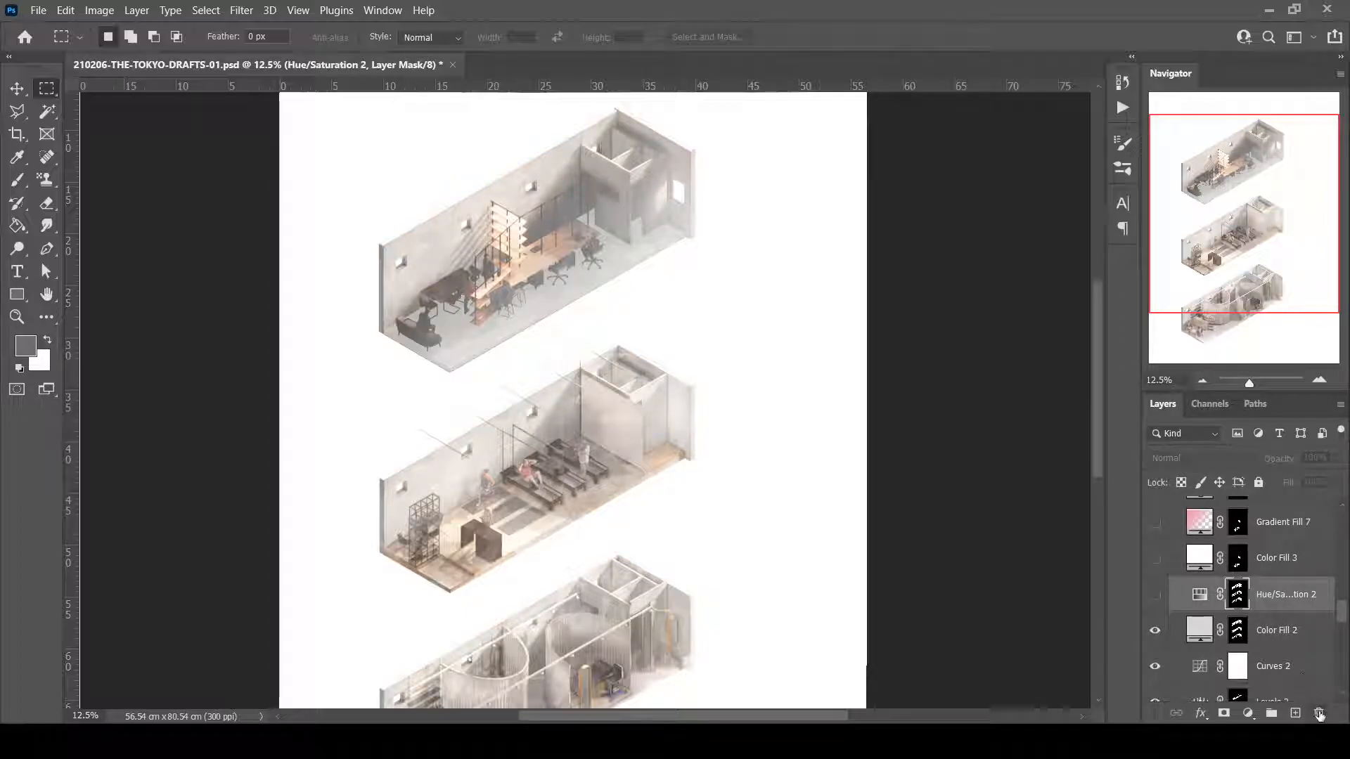
left_click(618, 298)
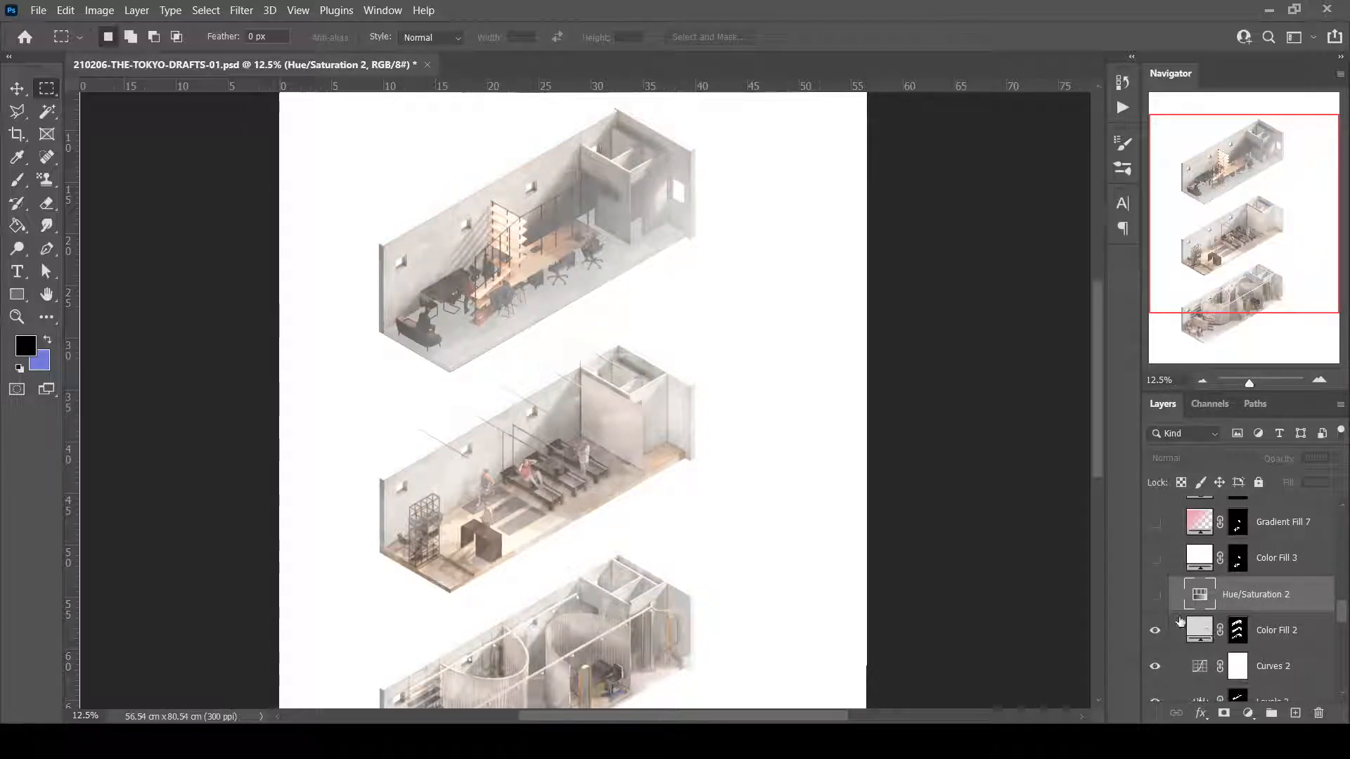
key("Delete")
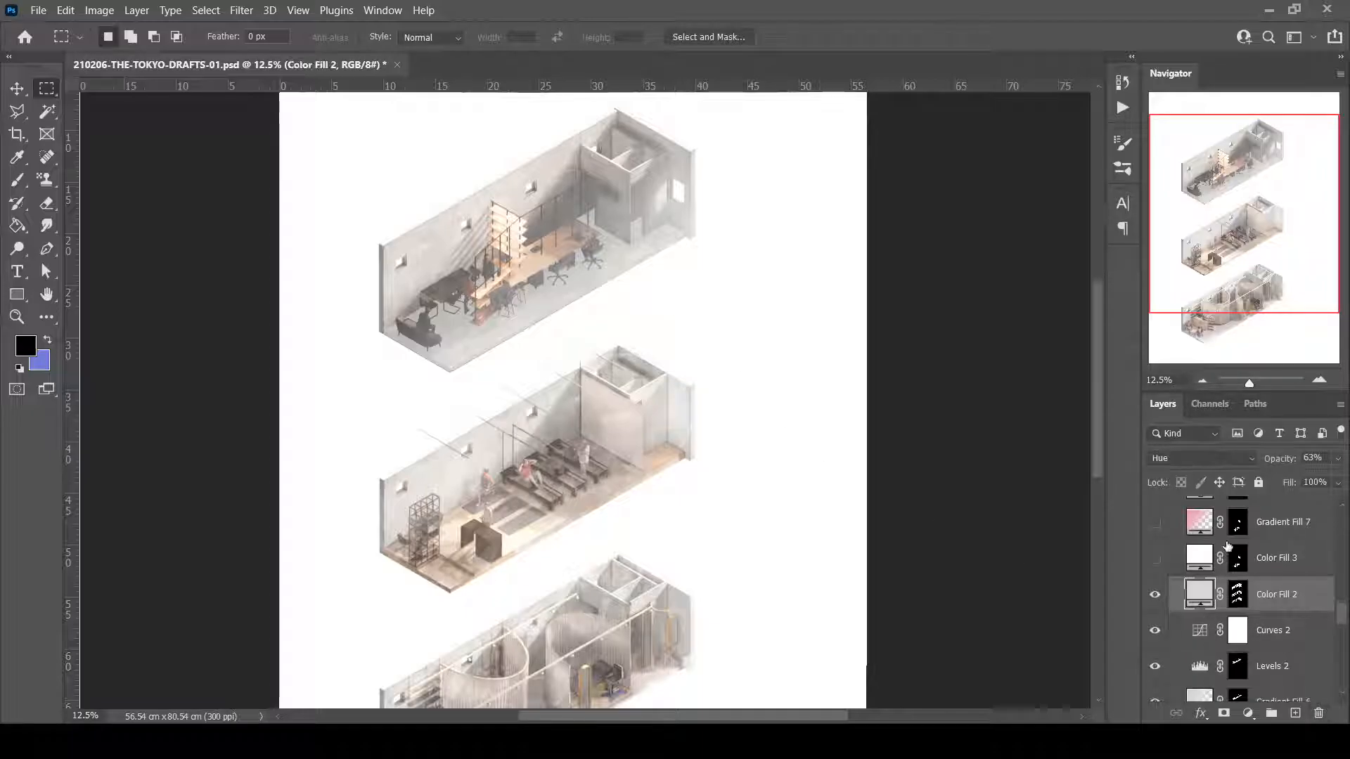
Show the Color Fill 3 layer and load its mask as a selection over the partition wall and curved curtains.
left_click(1299, 570)
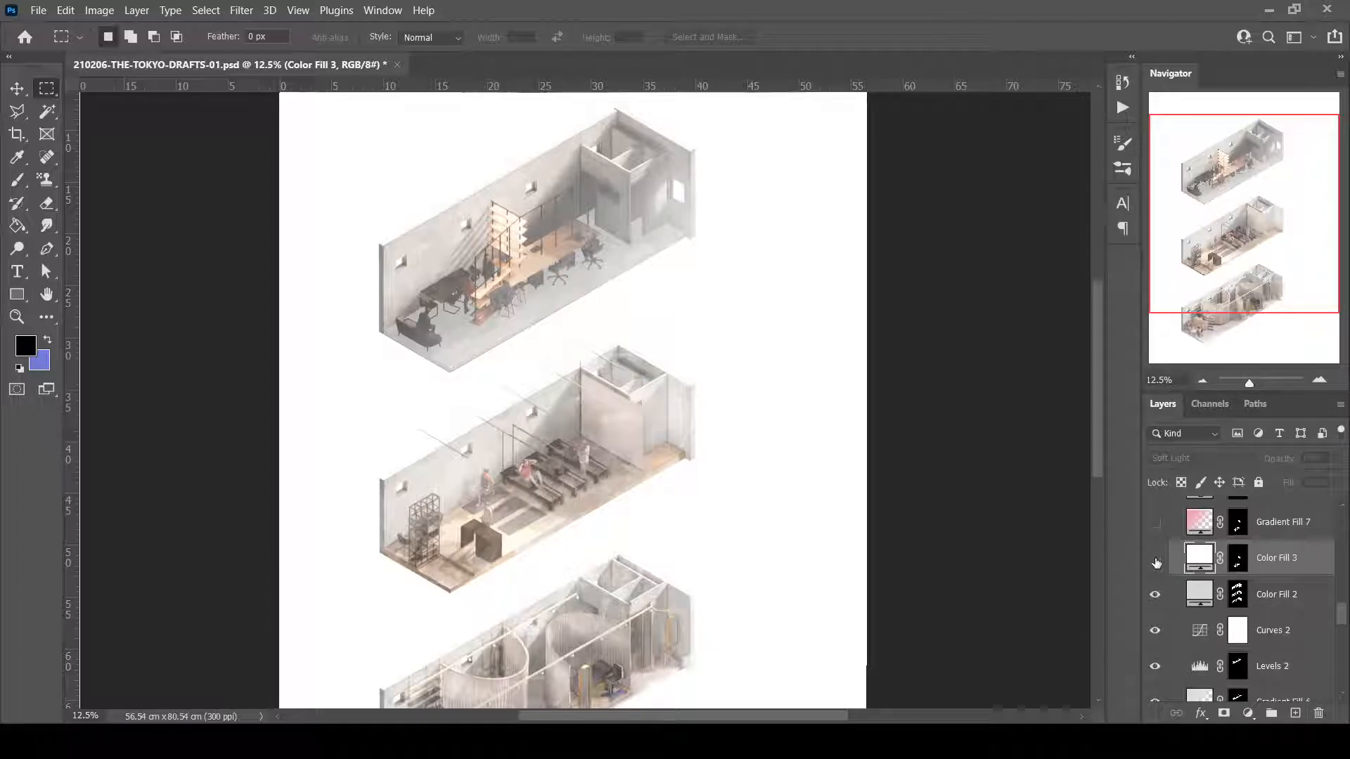
left_click(1155, 560)
left_click(1237, 559)
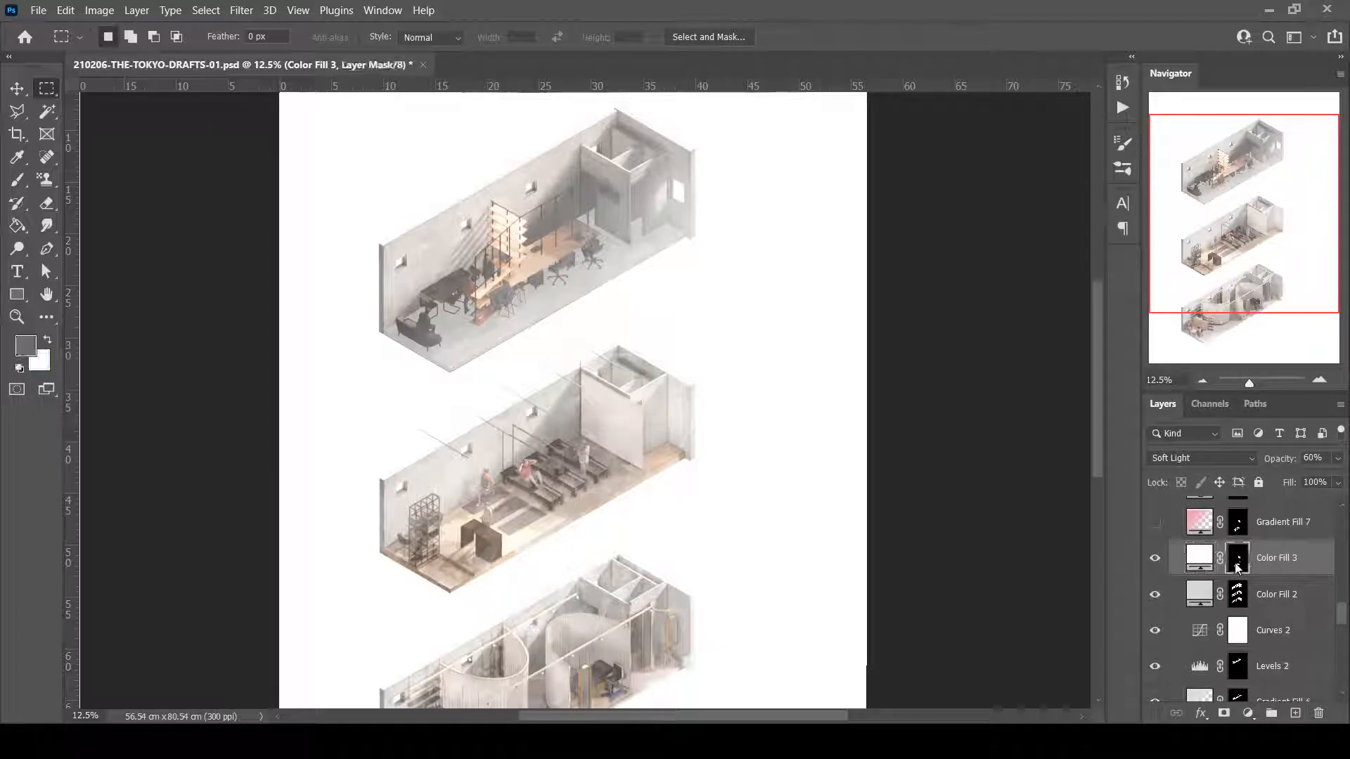
left_click(1204, 604, "ctrl")
left_click_drag(1214, 305, 1219, 330)
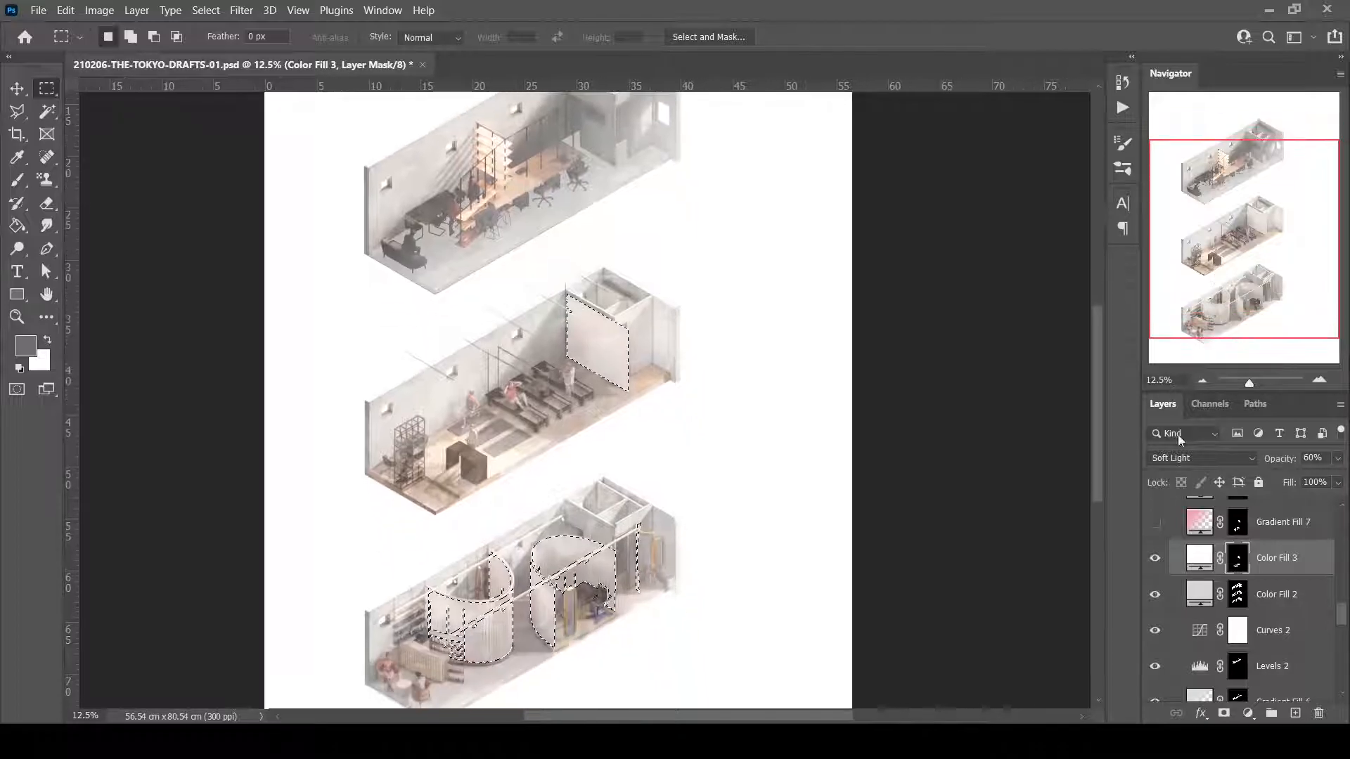
Toggle Color Fill 3 repeatedly to compare the partition and curtain brightness, leaving it shown with nothing selected.
left_click(1155, 560)
left_click(1155, 562)
left_click(1155, 562)
left_click(1155, 562)
left_click(1154, 560)
left_click(1154, 560)
key("ctrl+d")
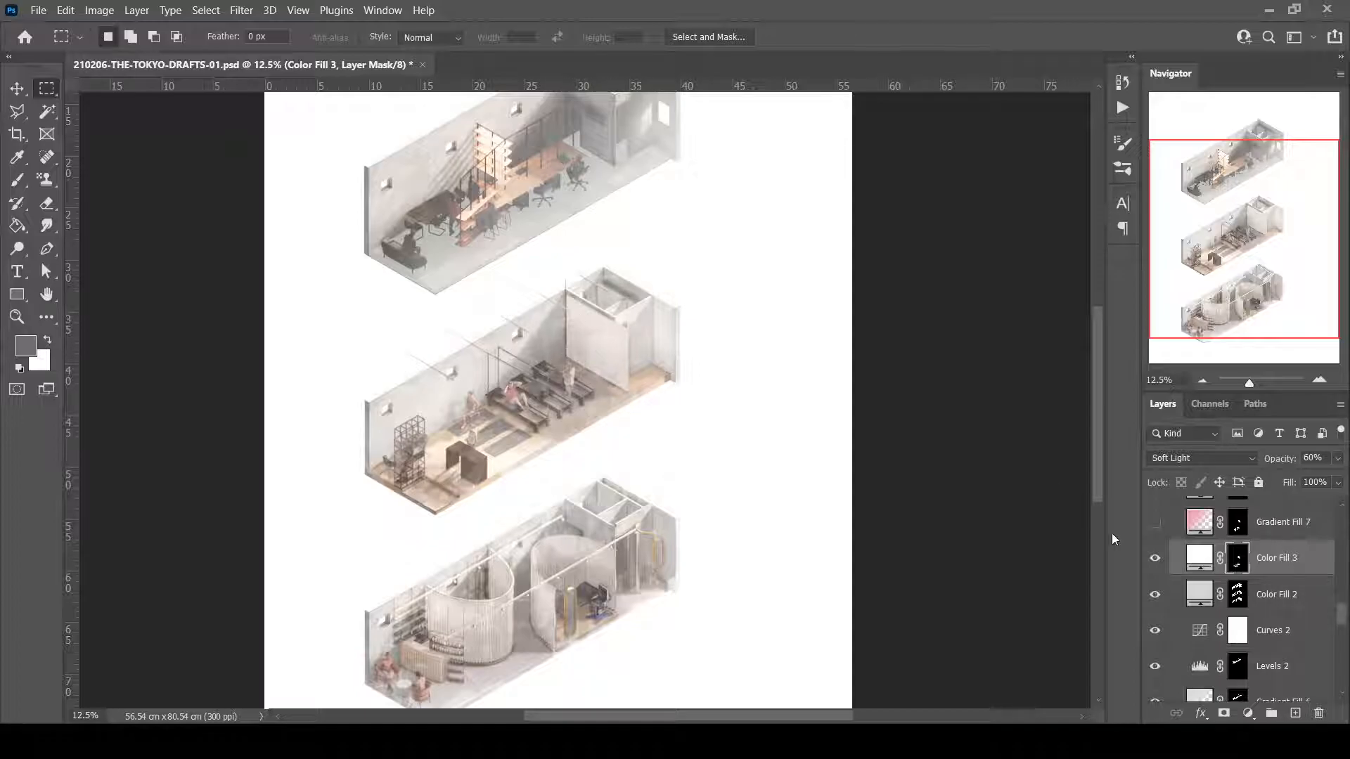
left_click(1155, 558)
left_click(1155, 558)
Show and select the pink Gradient Fill 7 layer over the gym's partition wall.
scroll(1149, 556, "up", 2)
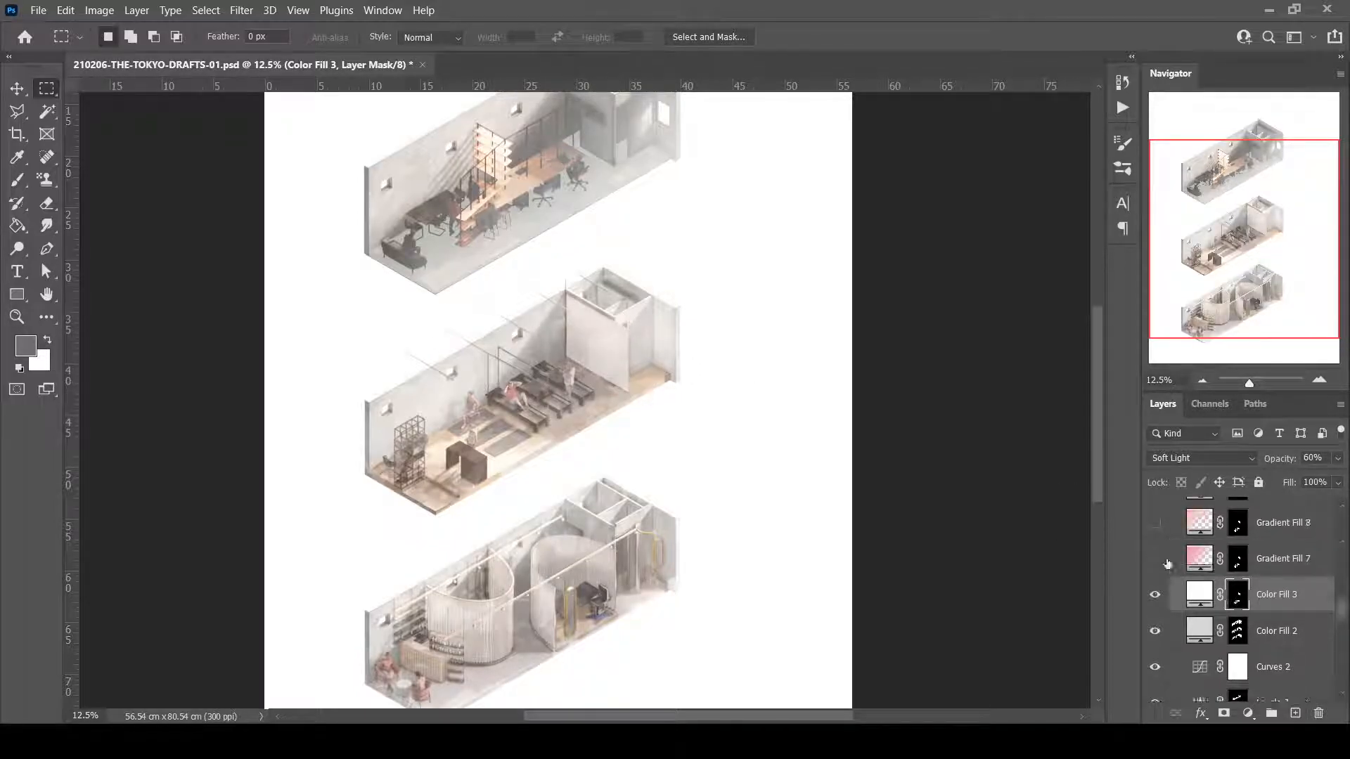
left_click(1155, 595)
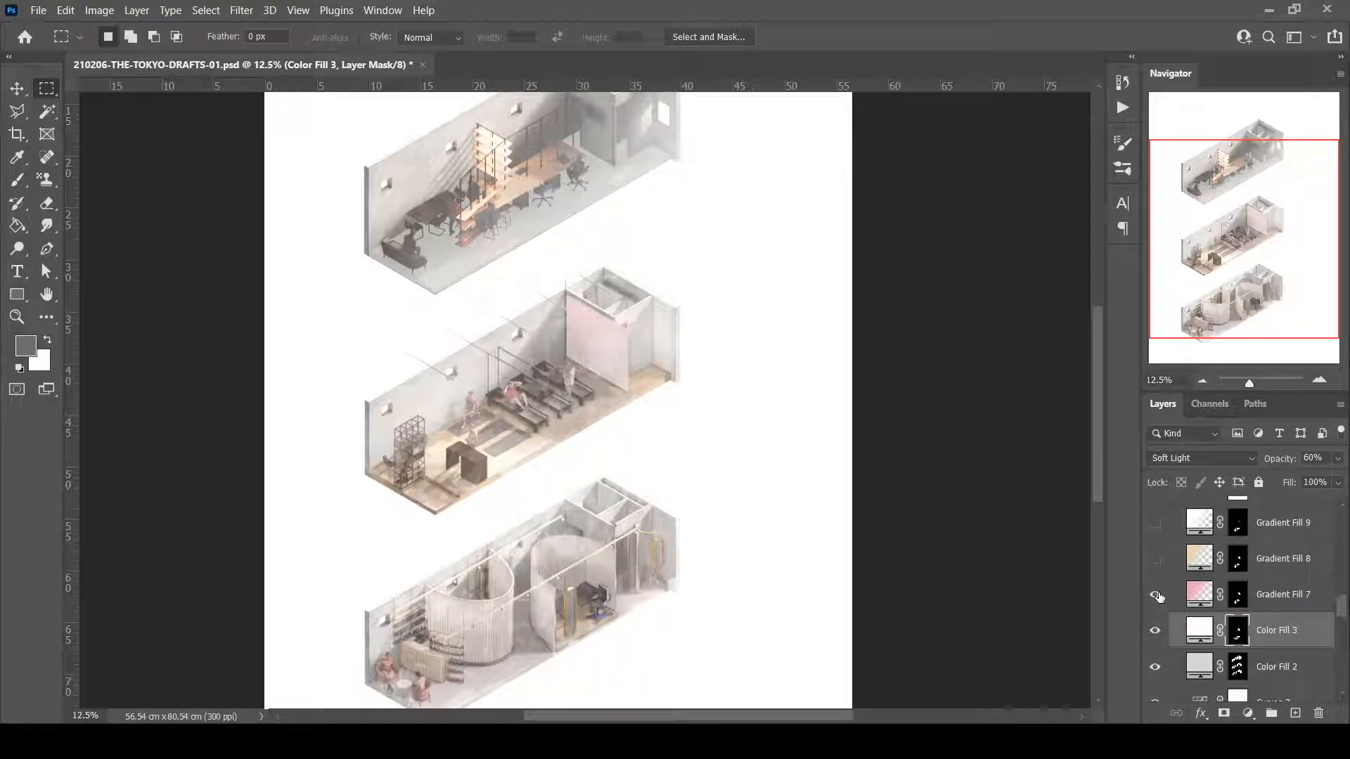
left_click(1274, 596)
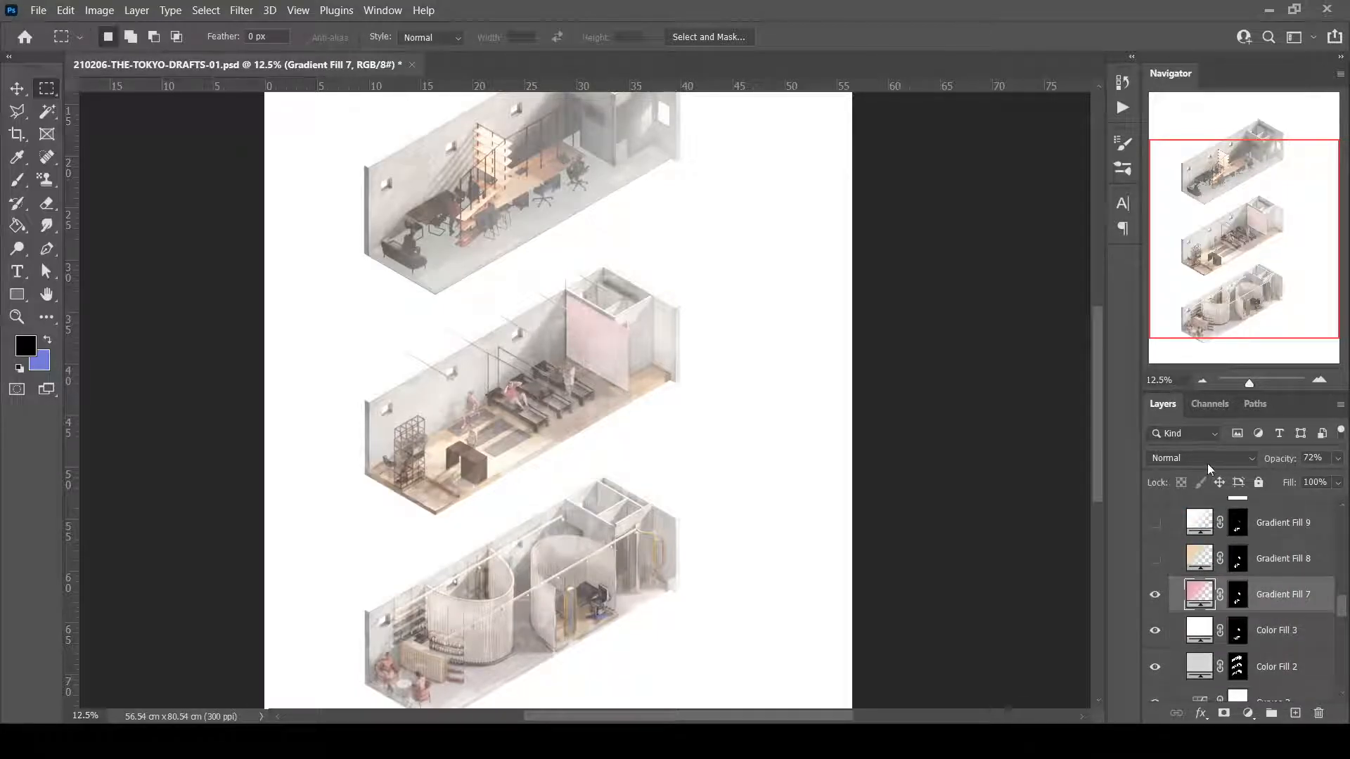
left_click_drag(1191, 294, 1195, 284)
left_click(143, 134)
Show Gradient Fill 8 with an on-off comparison and load the partition and curtain mask as a selection.
scroll(787, 492, "down", 1)
left_click(1218, 561)
left_click(1156, 560)
left_click(1156, 559)
left_click(1157, 560)
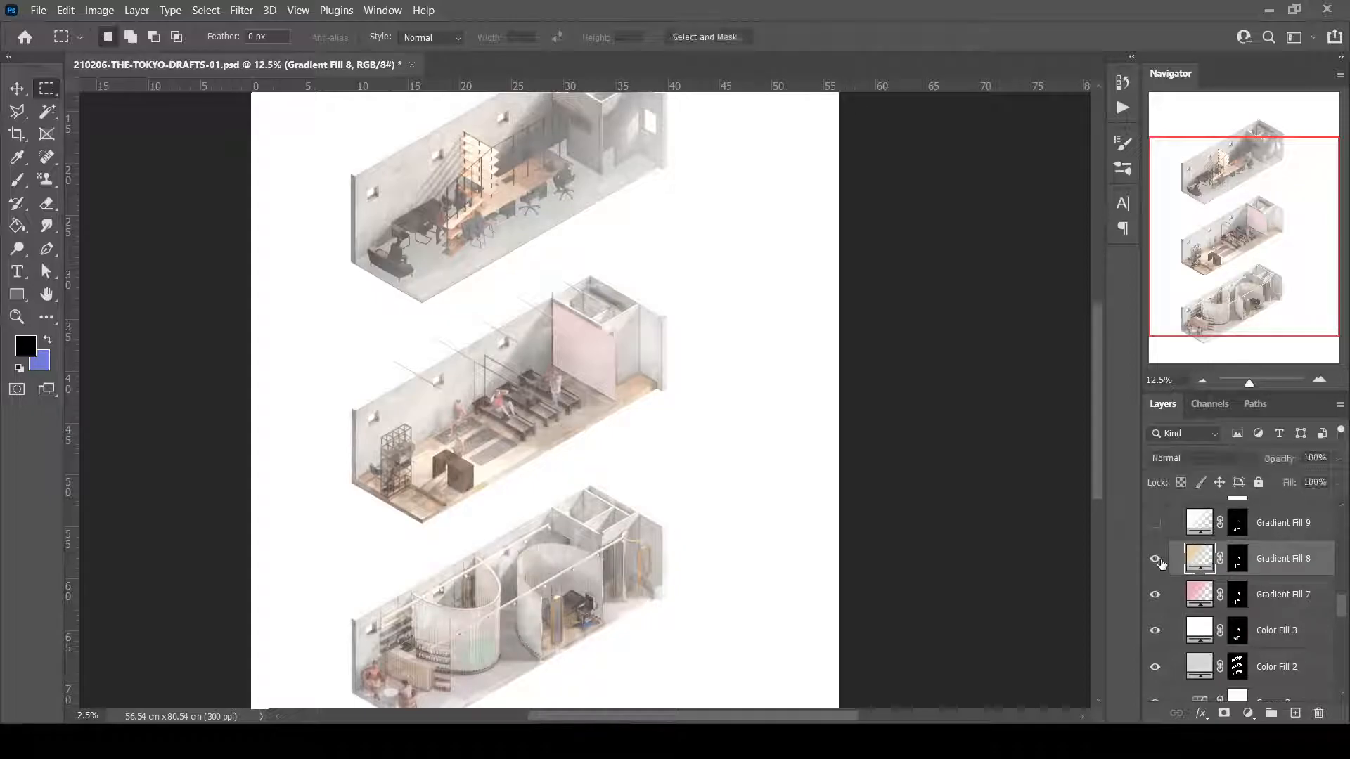
left_click(1190, 598, "ctrl")
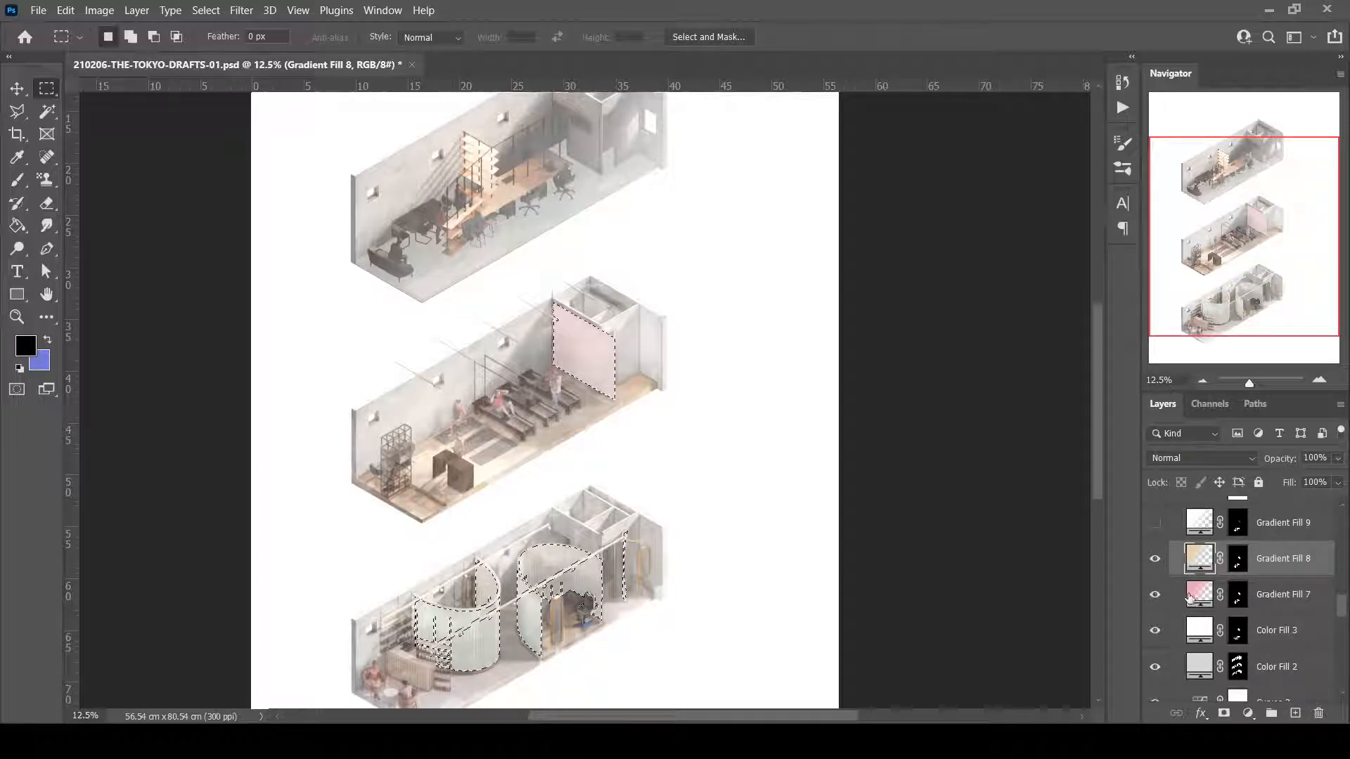
Clear the partition and curtain selection, and select and show the Gradient Fill 9 layer.
left_click(260, 145)
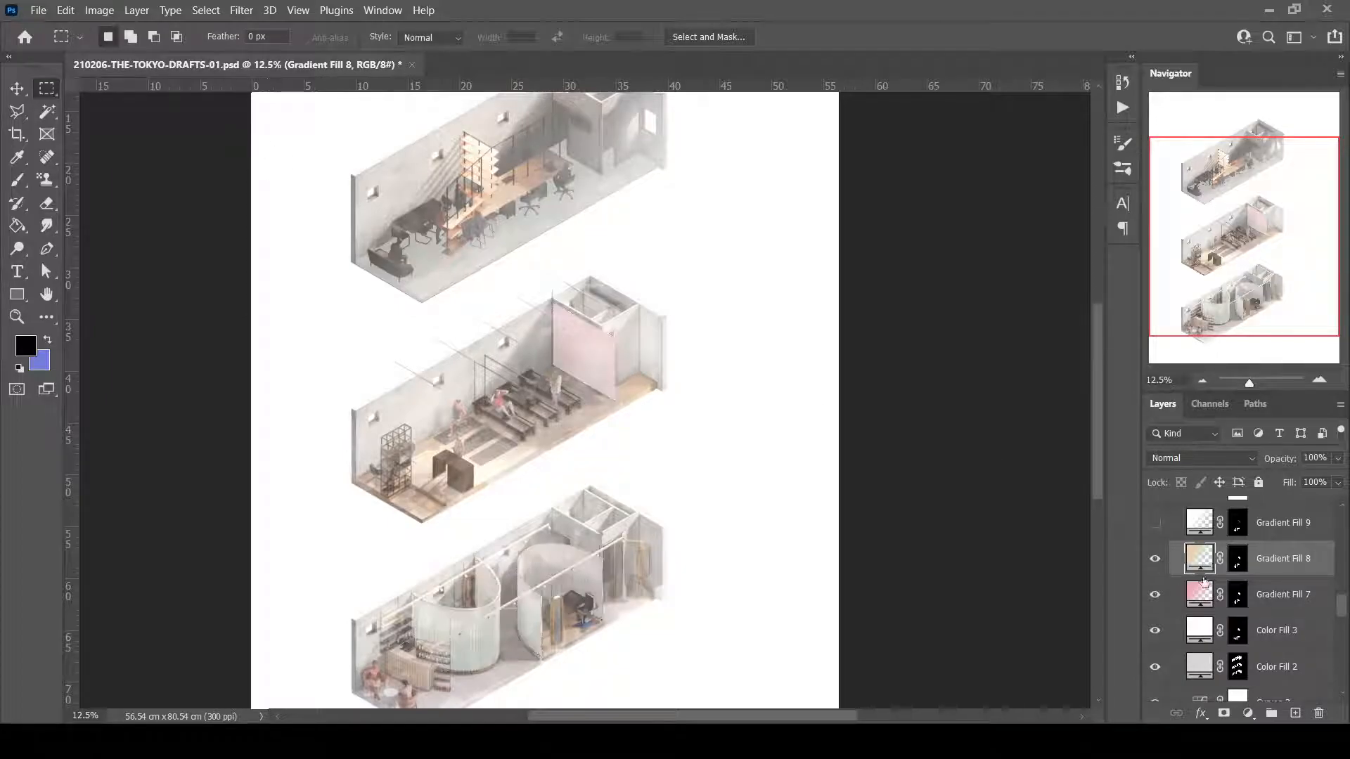
scroll(1197, 582, "up", 1)
left_click(1249, 571)
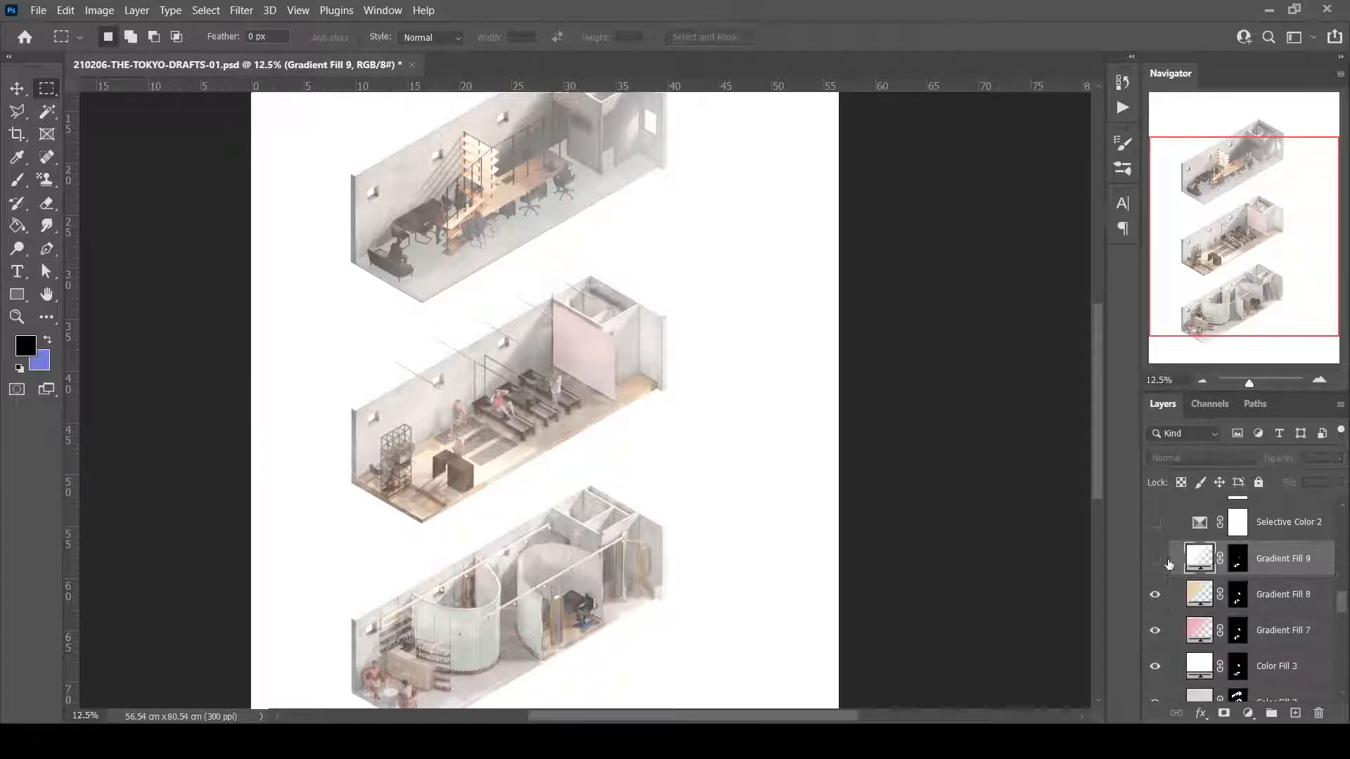
left_click(1155, 561)
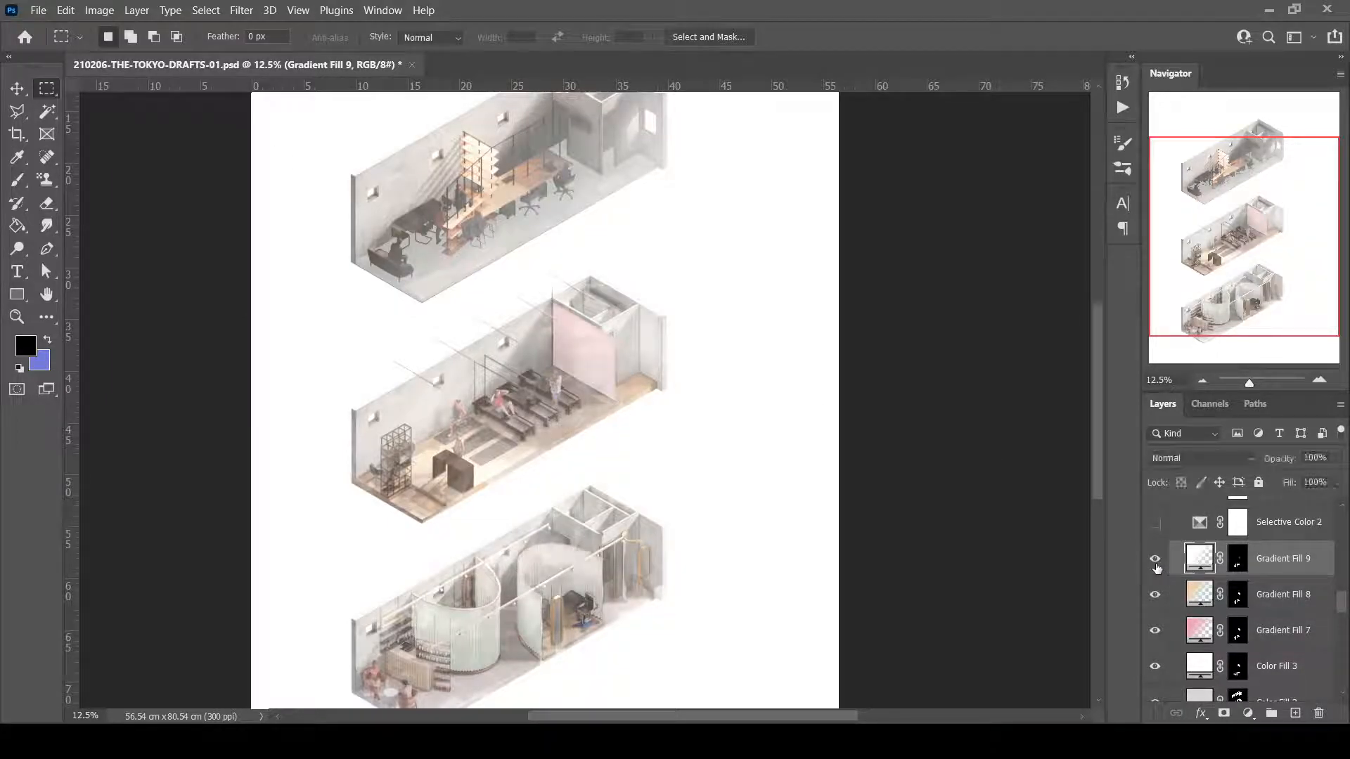
Select the Selective Color 2 adjustment and toggle it repeatedly to compare its effect, leaving it shown.
scroll(1278, 578, "up", 1)
left_click(1278, 563)
left_click(1155, 560)
left_click(1154, 561)
left_click(1154, 561)
left_click(1156, 562)
left_click(1154, 560)
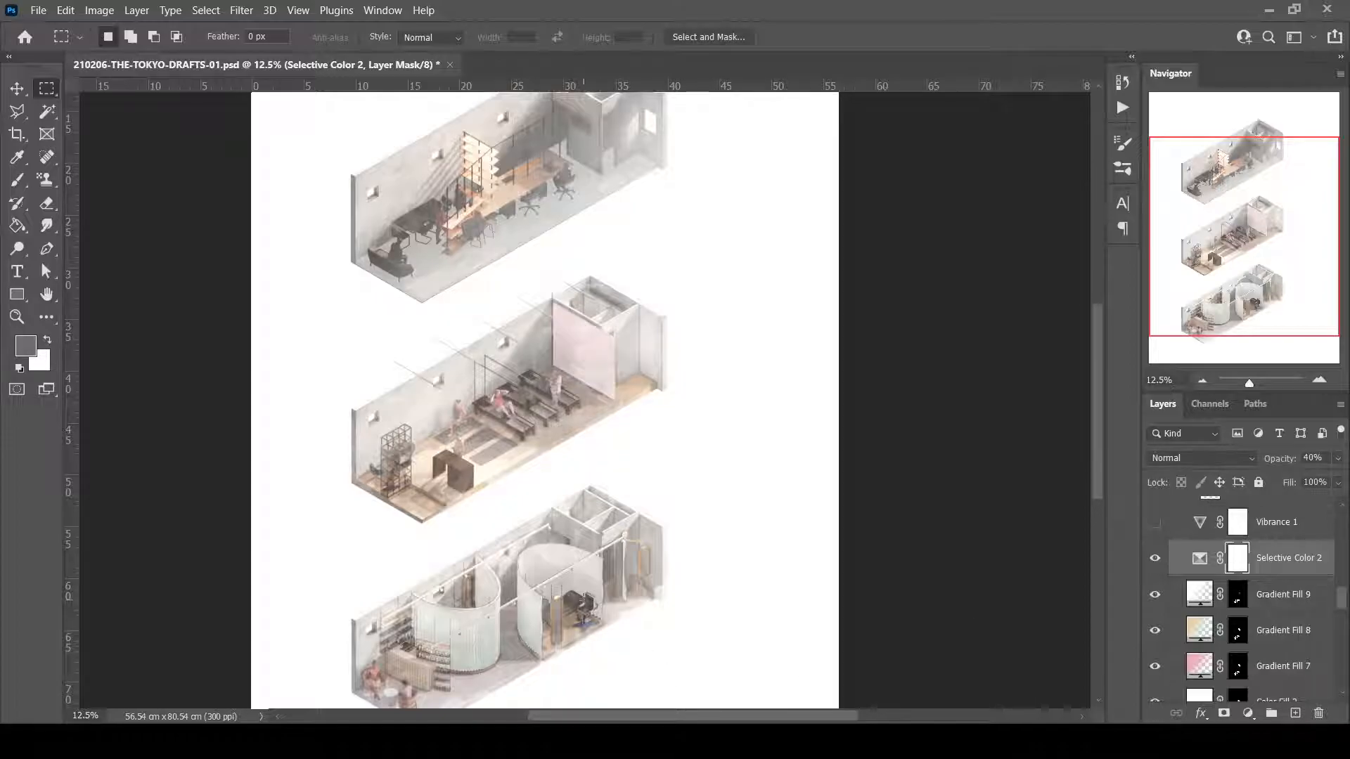
Select the Vibrance 1 adjustment and compare the illustration with and without it, leaving it shown.
scroll(1251, 562, "up", 1)
left_click(1272, 559)
left_click(1154, 560)
left_click(1154, 561)
scroll(1252, 581, "up", 1)
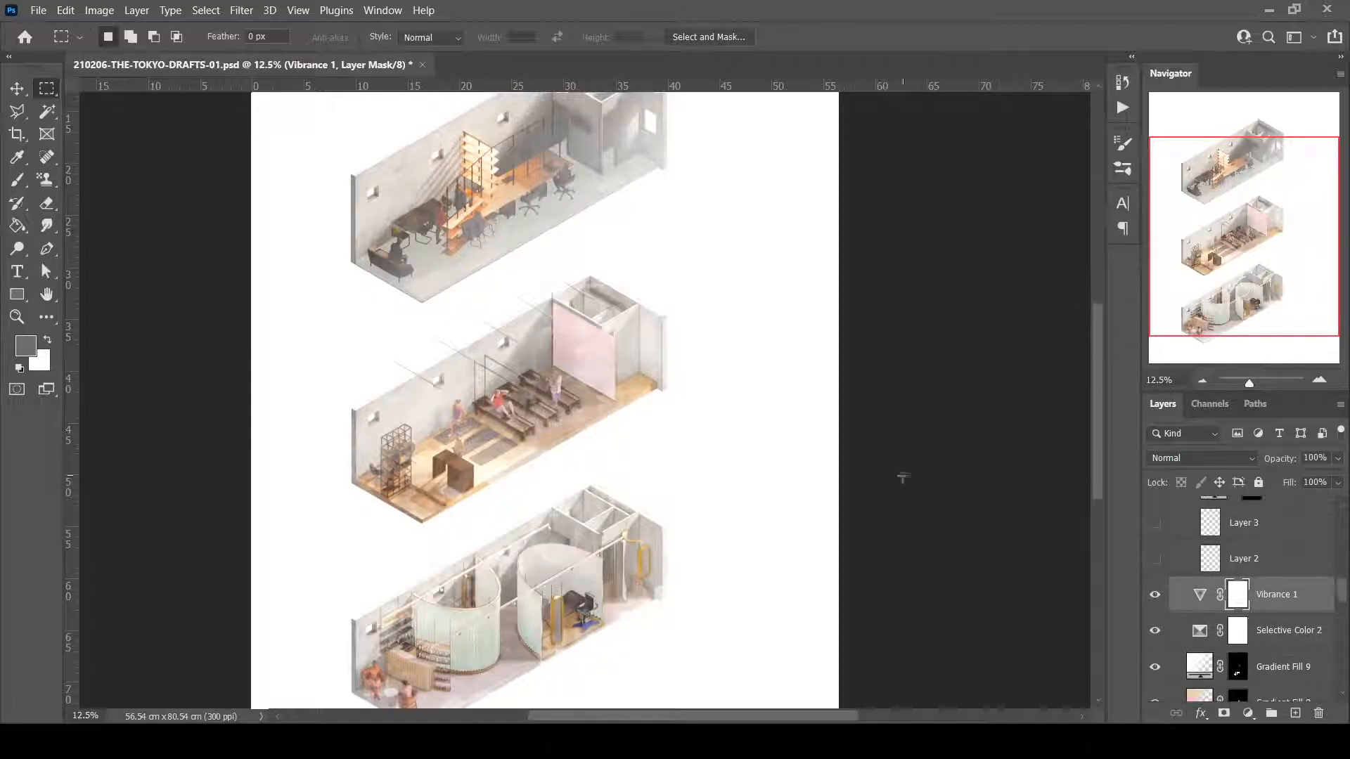
scroll(921, 488, "down", 1)
left_click(1154, 594)
left_click(1153, 594)
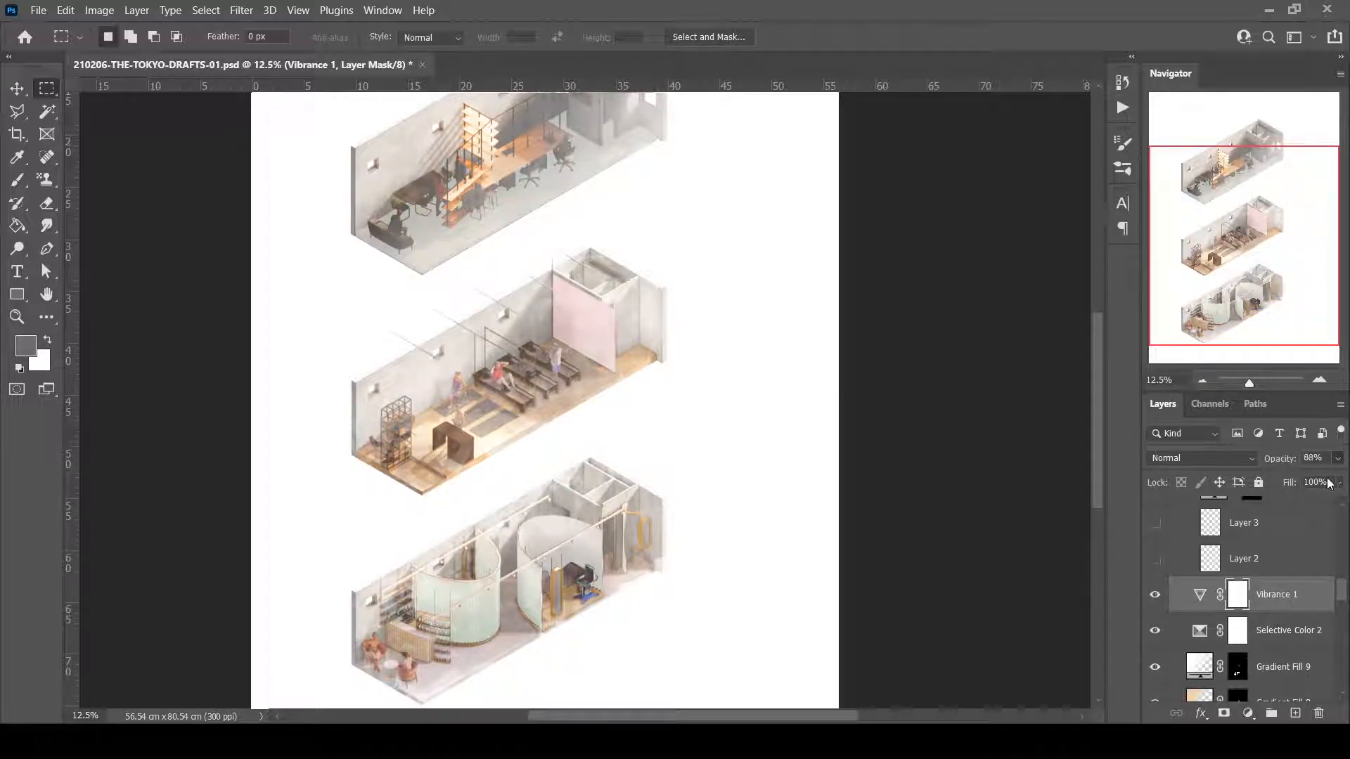
Show Layer 2, Layer 3 and the black Color Fill 4, with an on-off comparison of Color Fill 4.
left_click(1187, 566)
left_click(1155, 560)
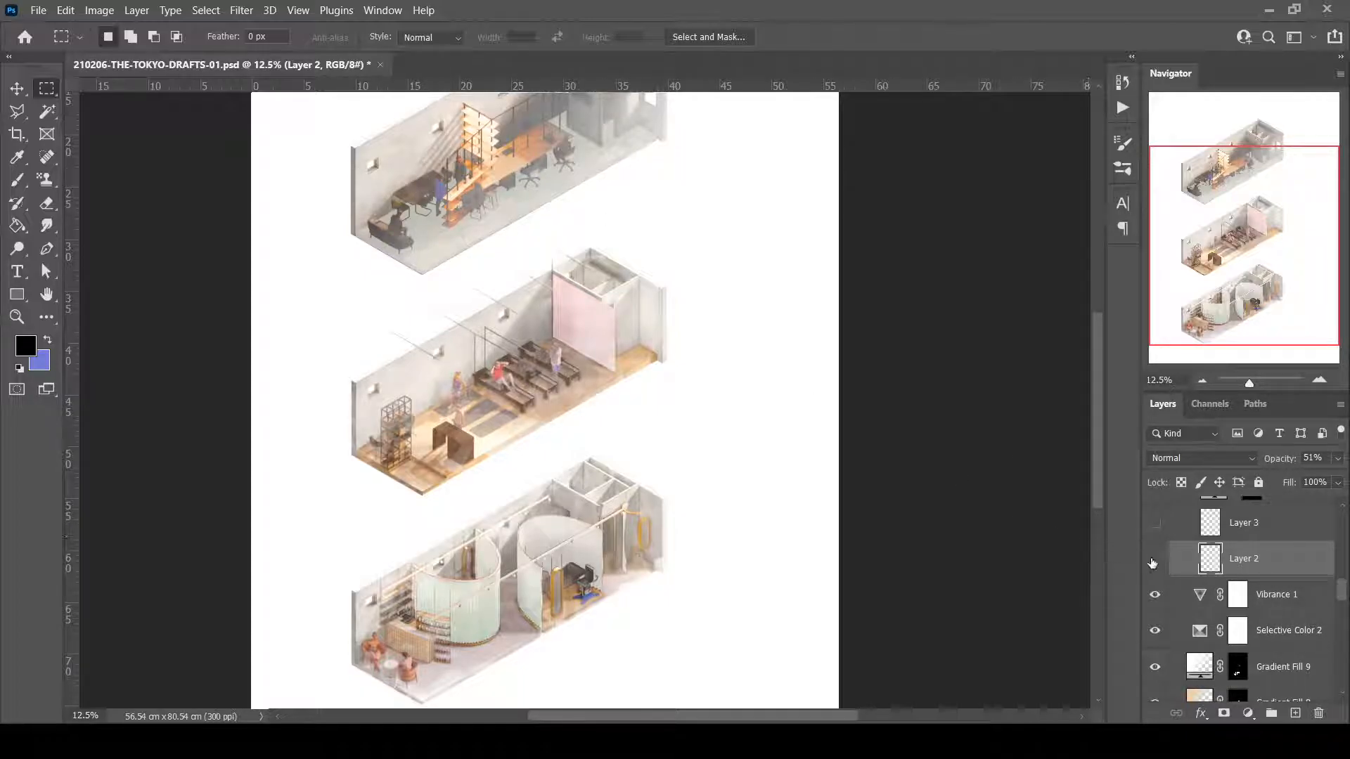
left_click(1154, 523)
scroll(1167, 542, "up", 1)
left_click(1155, 524)
left_click(1154, 530)
left_click(1153, 530)
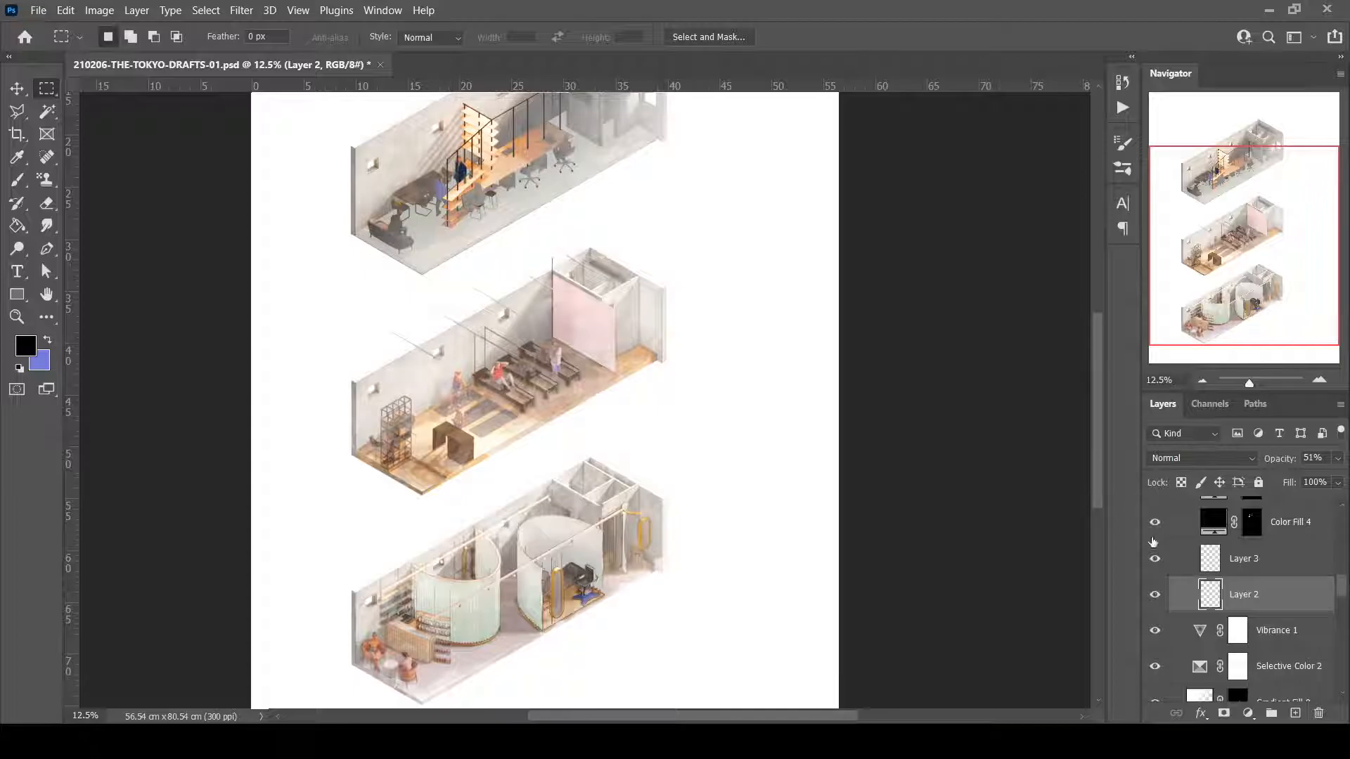
Select and show the blue Color Fill 5 layer over the gym's floor mats.
scroll(526, 188, "up", 2)
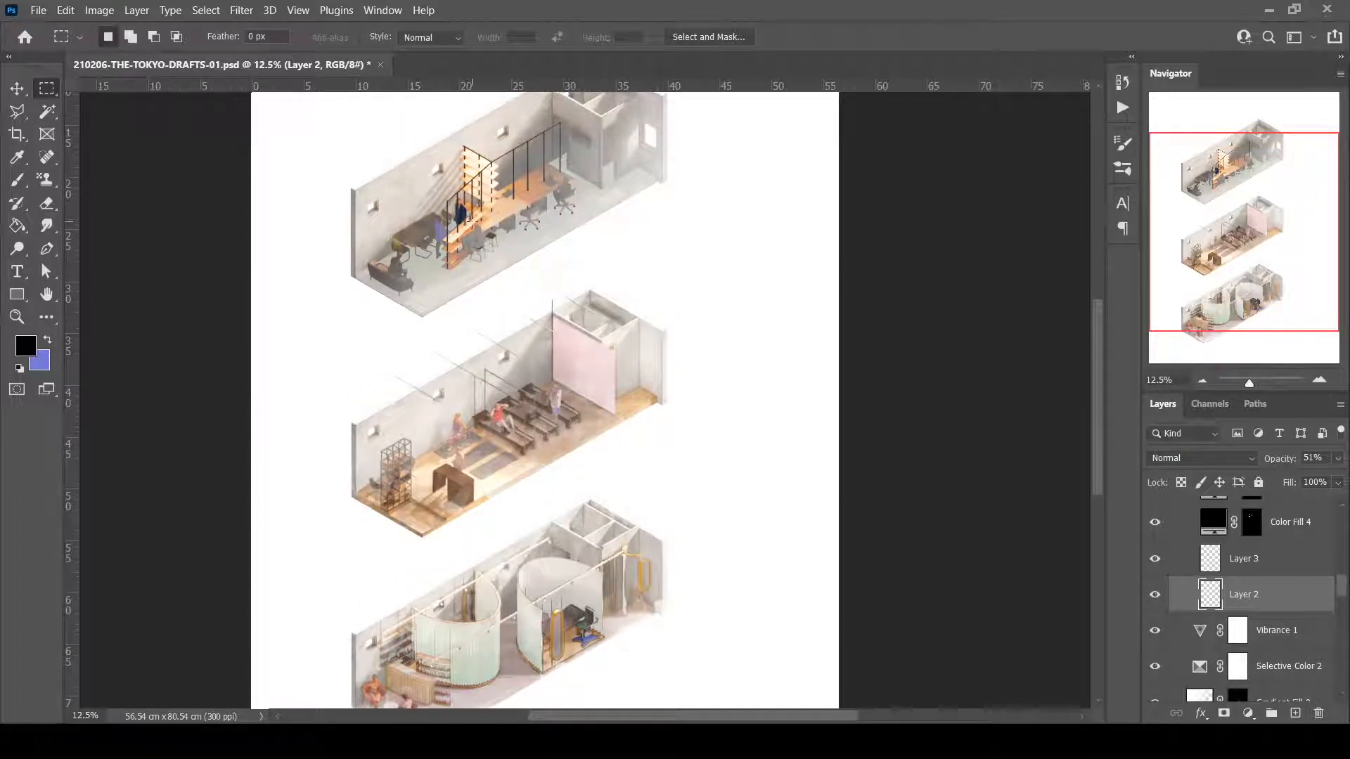
scroll(1313, 584, "up", 2)
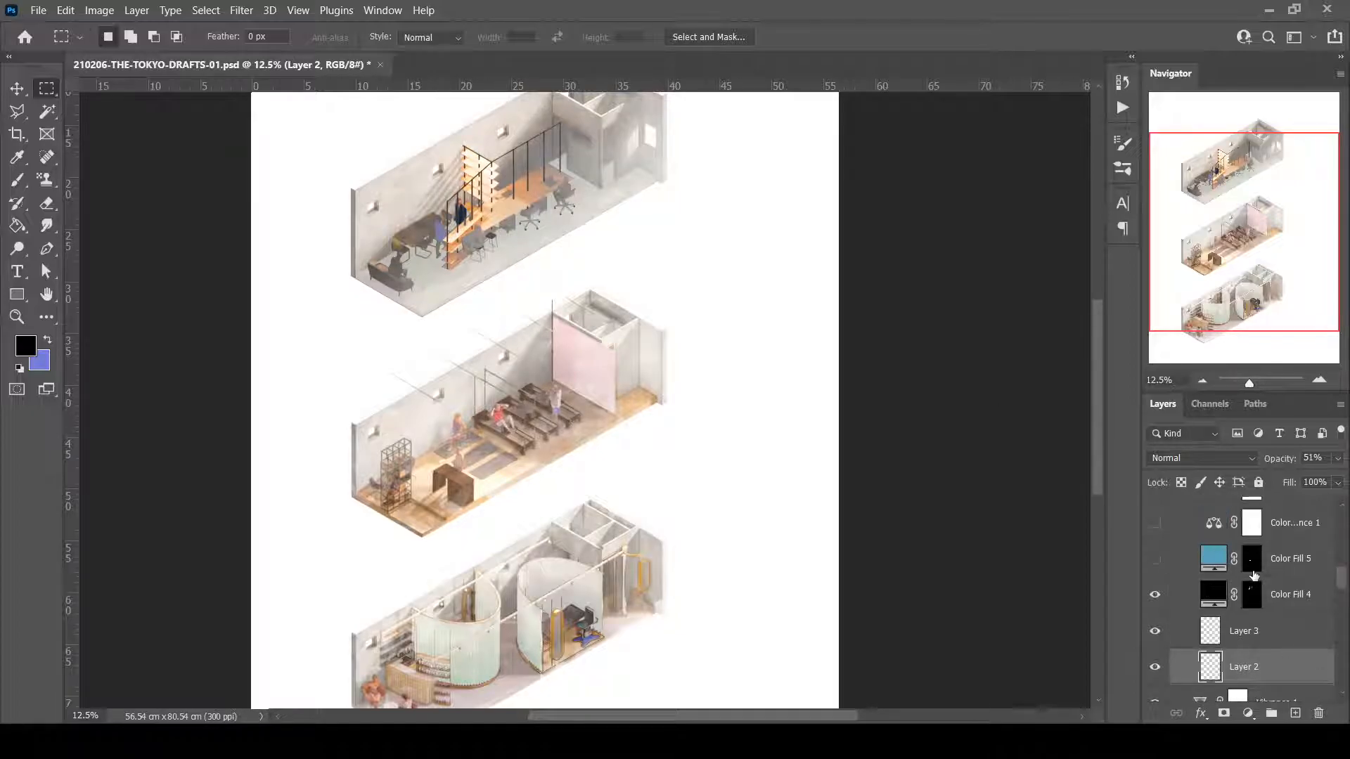
left_click(1293, 559)
left_click(1155, 560)
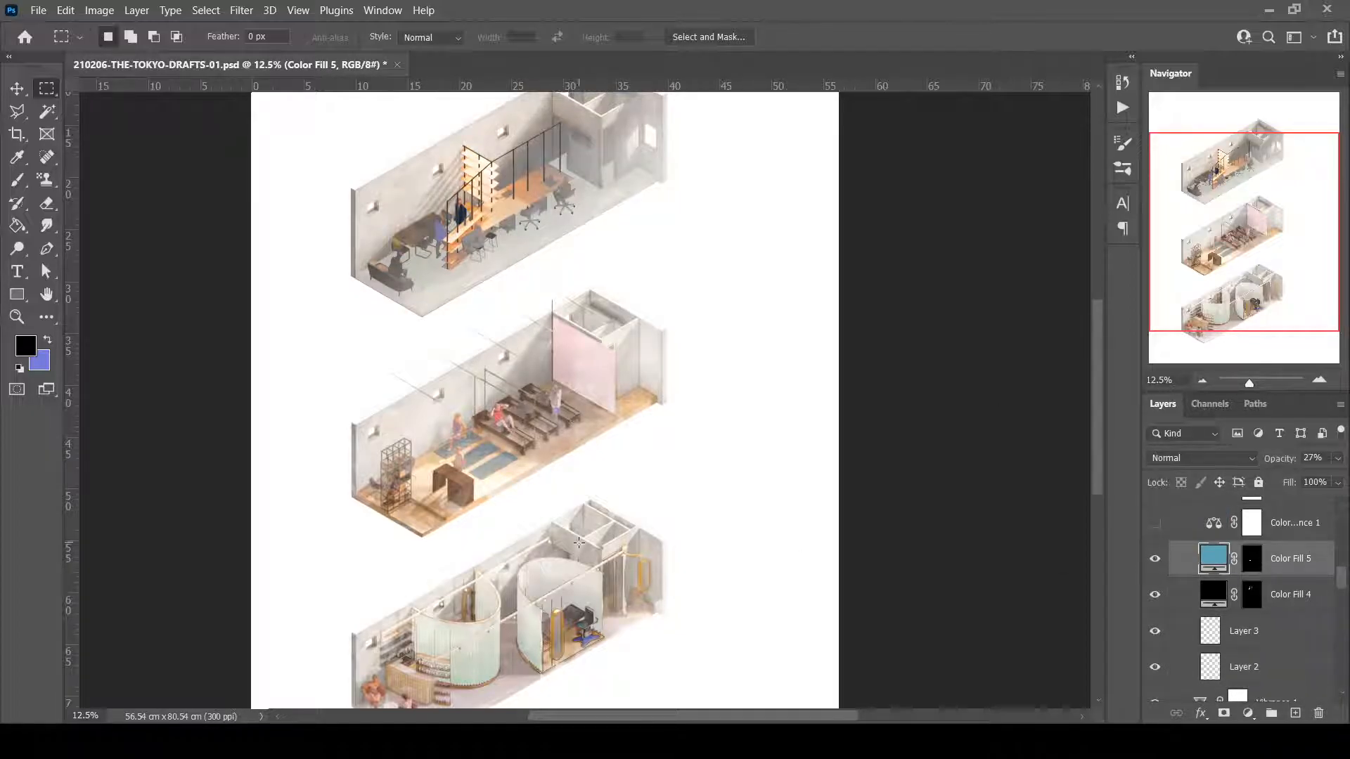
Show the Color Balance 1 adjustment and select its adjustment thumbnail instead of its mask.
scroll(1192, 538, "up", 2)
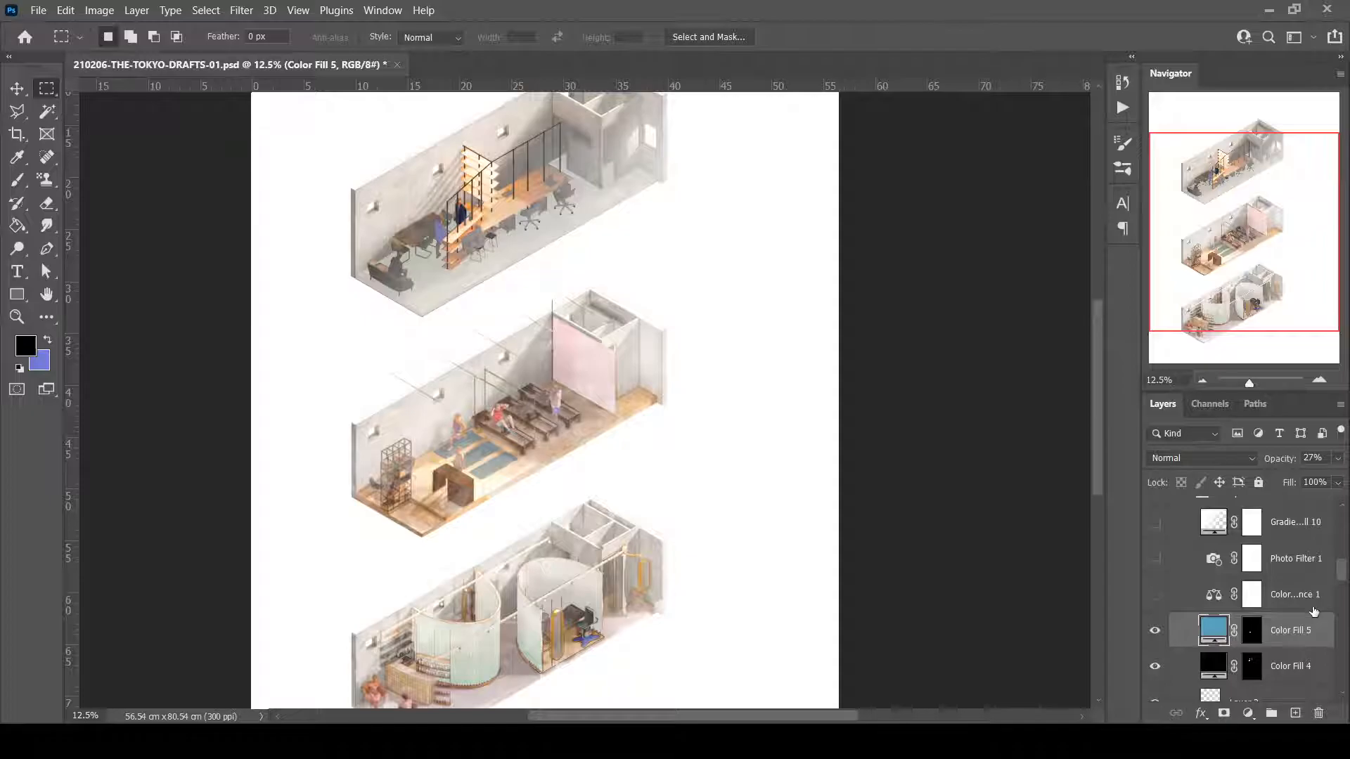
left_click(1294, 594)
left_click(1155, 594)
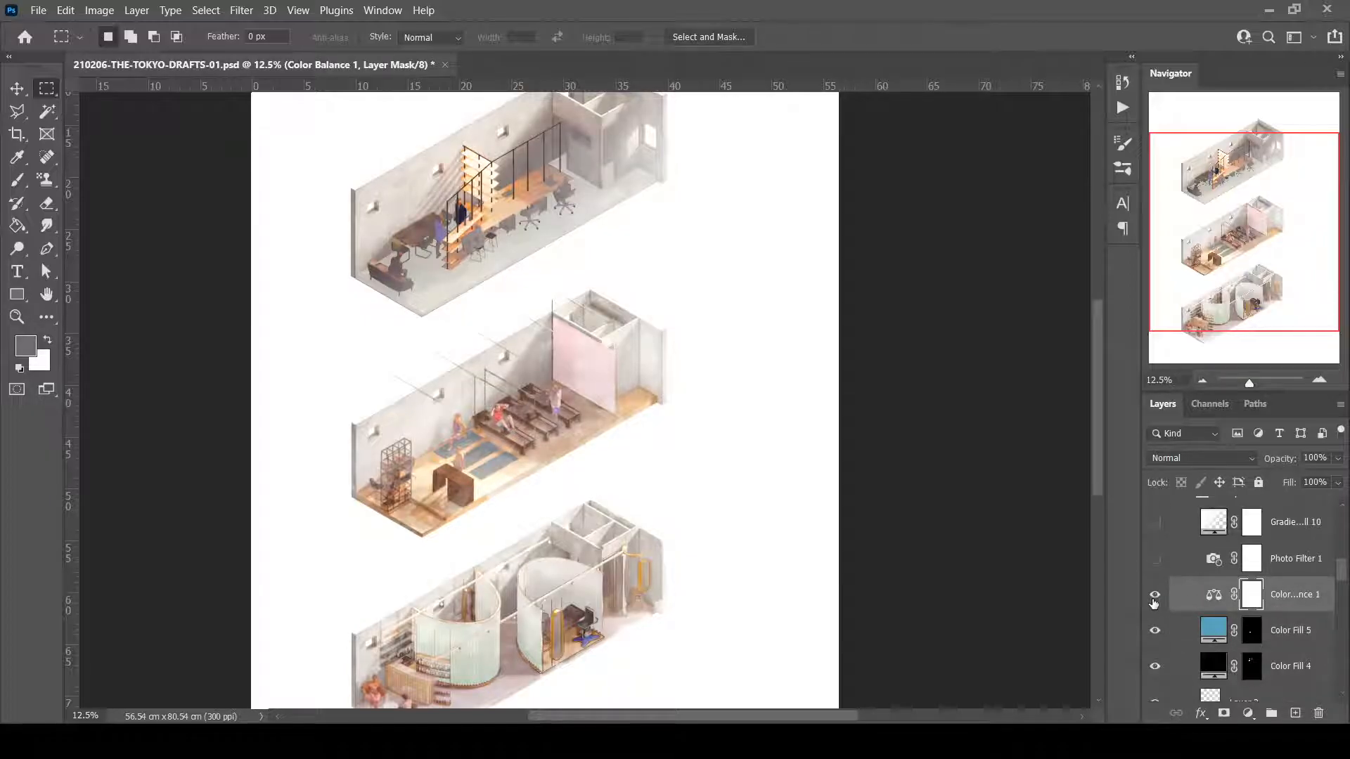
left_click(1214, 594)
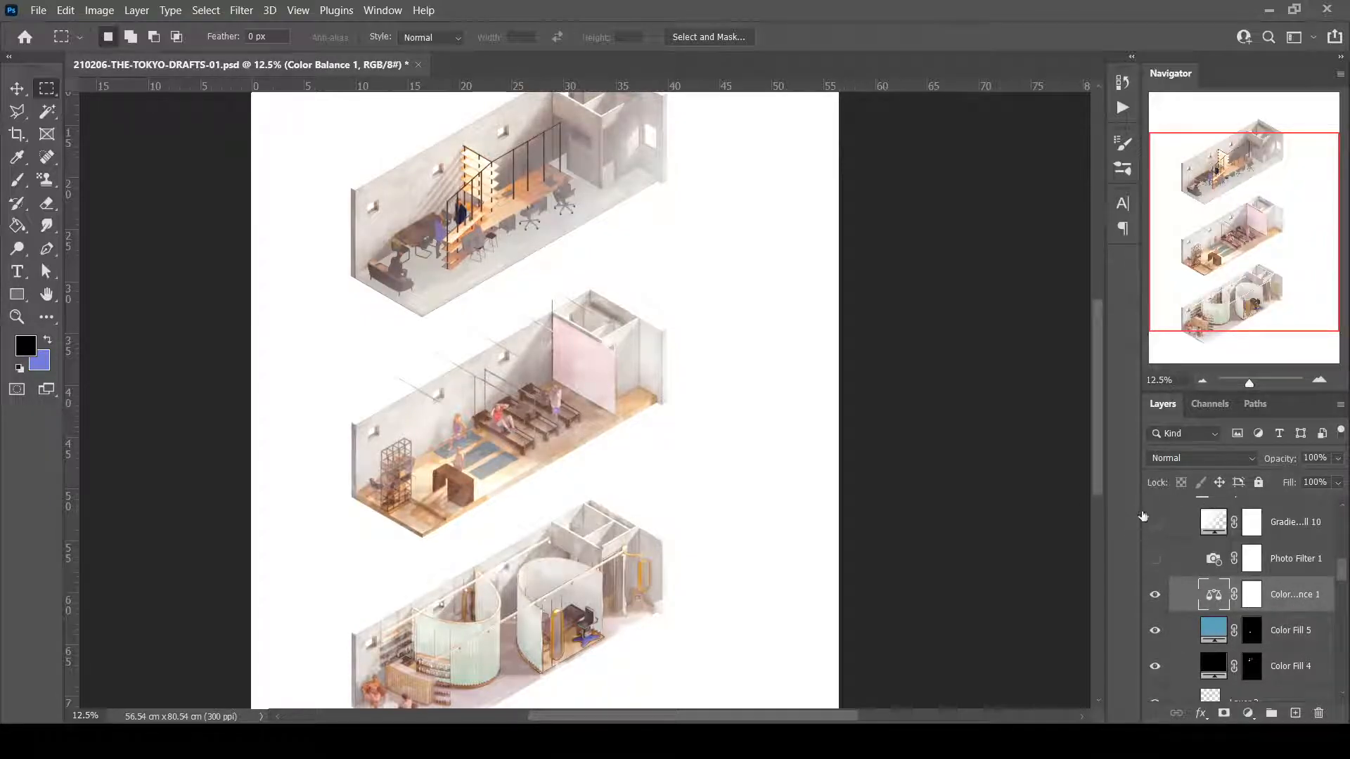
Widen the layer list and toggle Color Balance 1 repeatedly to compare the tones, leaving it shown.
left_click_drag(1140, 513, 1080, 519)
left_click(1096, 595)
left_click(1095, 597)
left_click(1095, 596)
left_click(1094, 596)
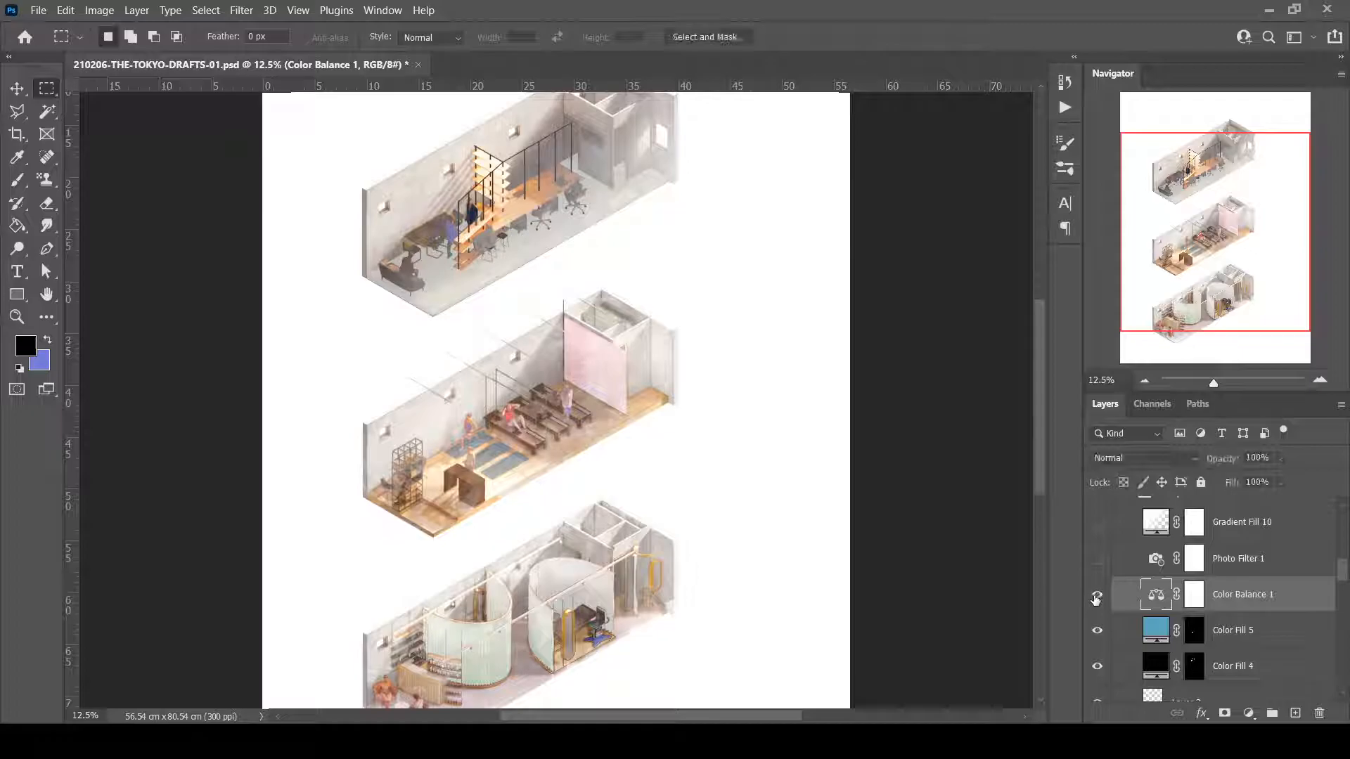
left_click(1094, 597)
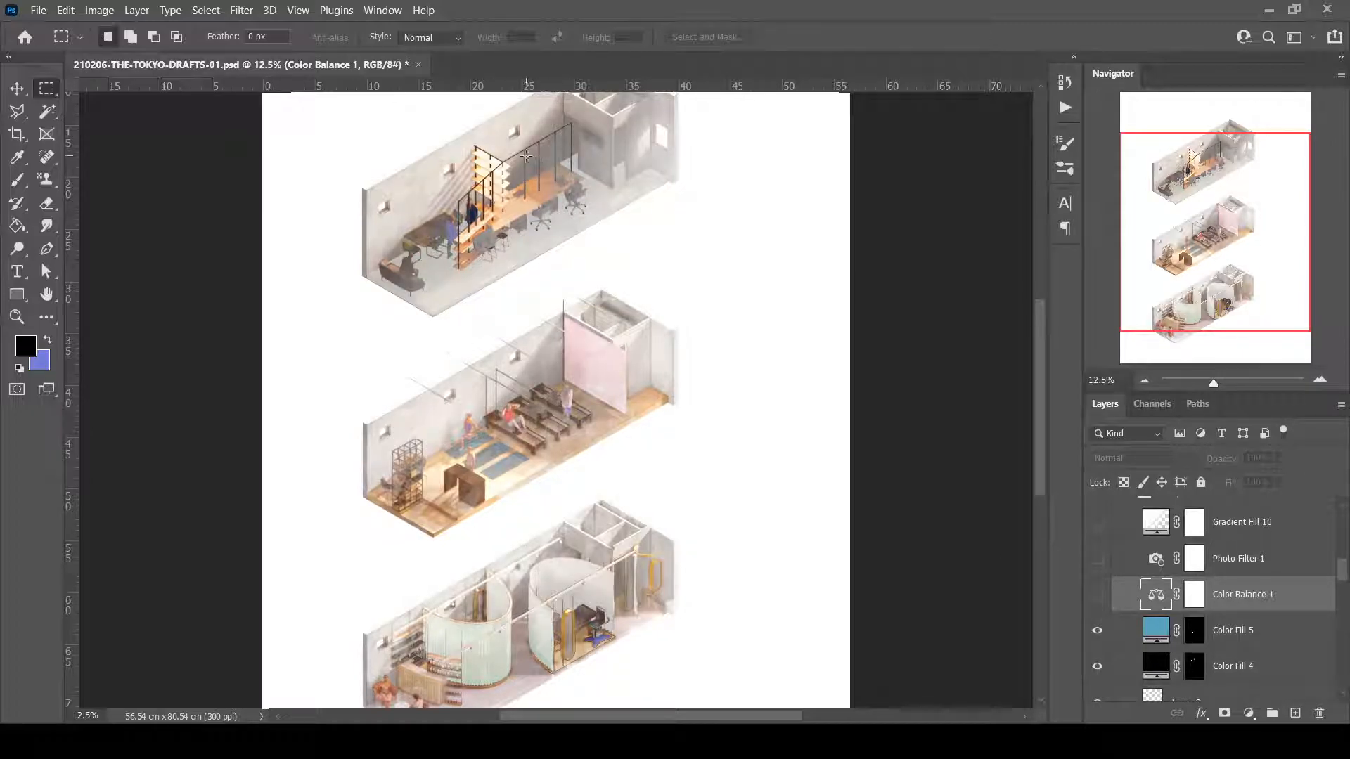
left_click(1097, 595)
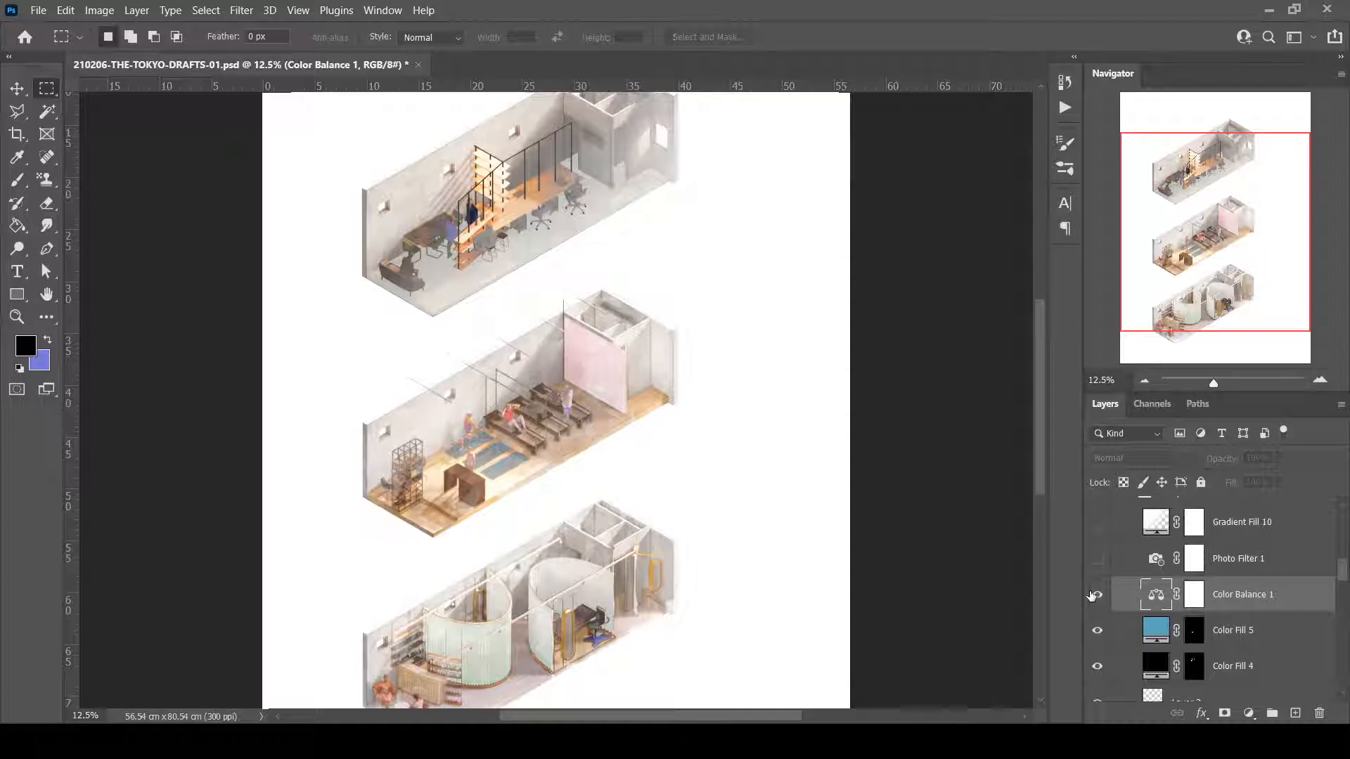
Show the Photo Filter 1 adjustment and the Gradient Fill 10 layer, leaving Gradient Fill 10 selected.
left_click(1247, 567)
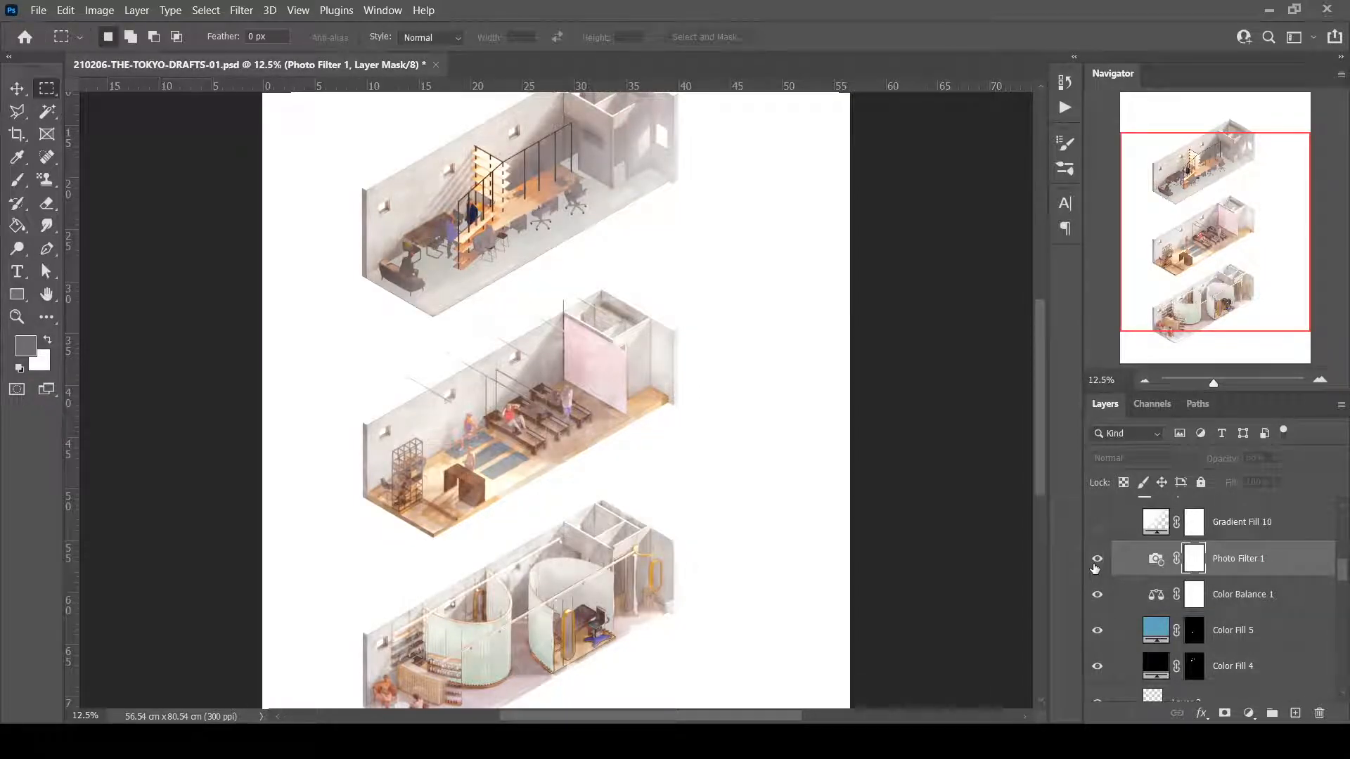
left_click(1154, 563)
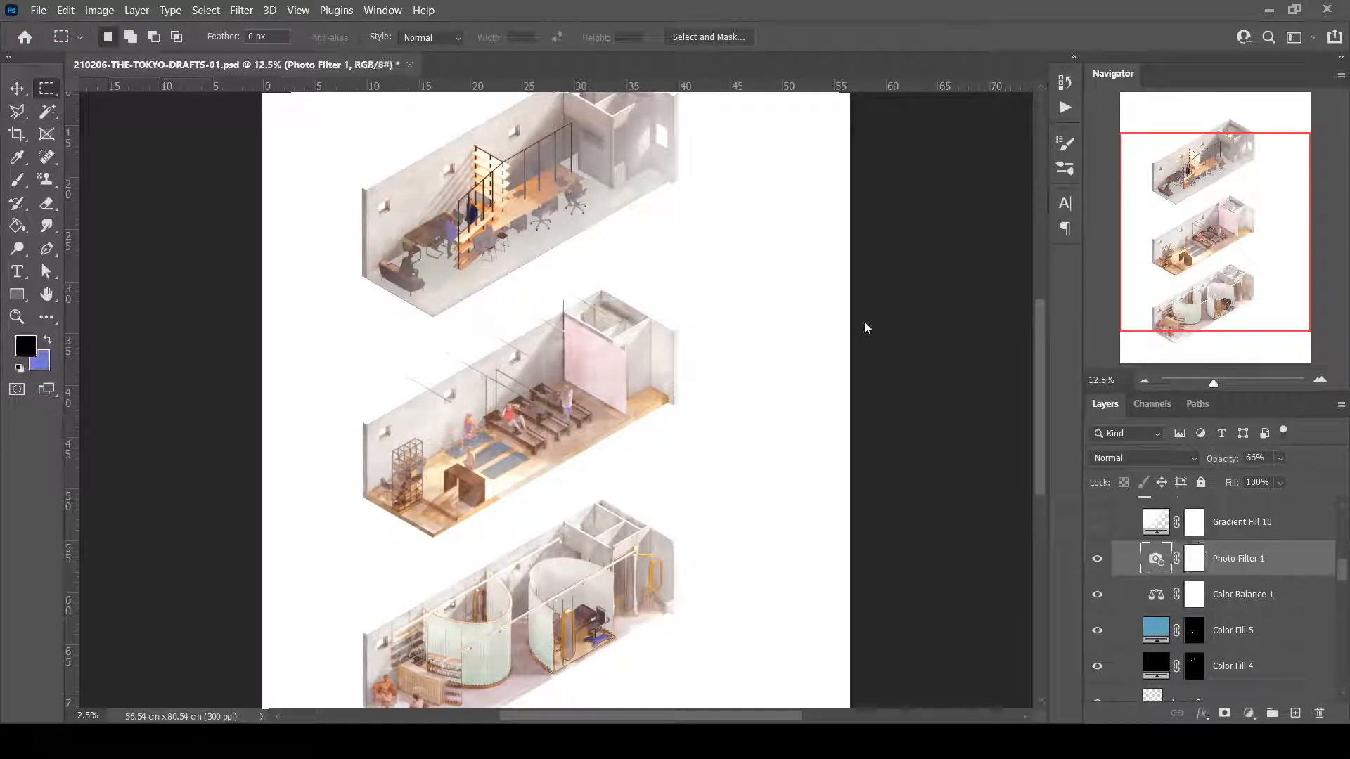
scroll(1110, 563, "up", 2)
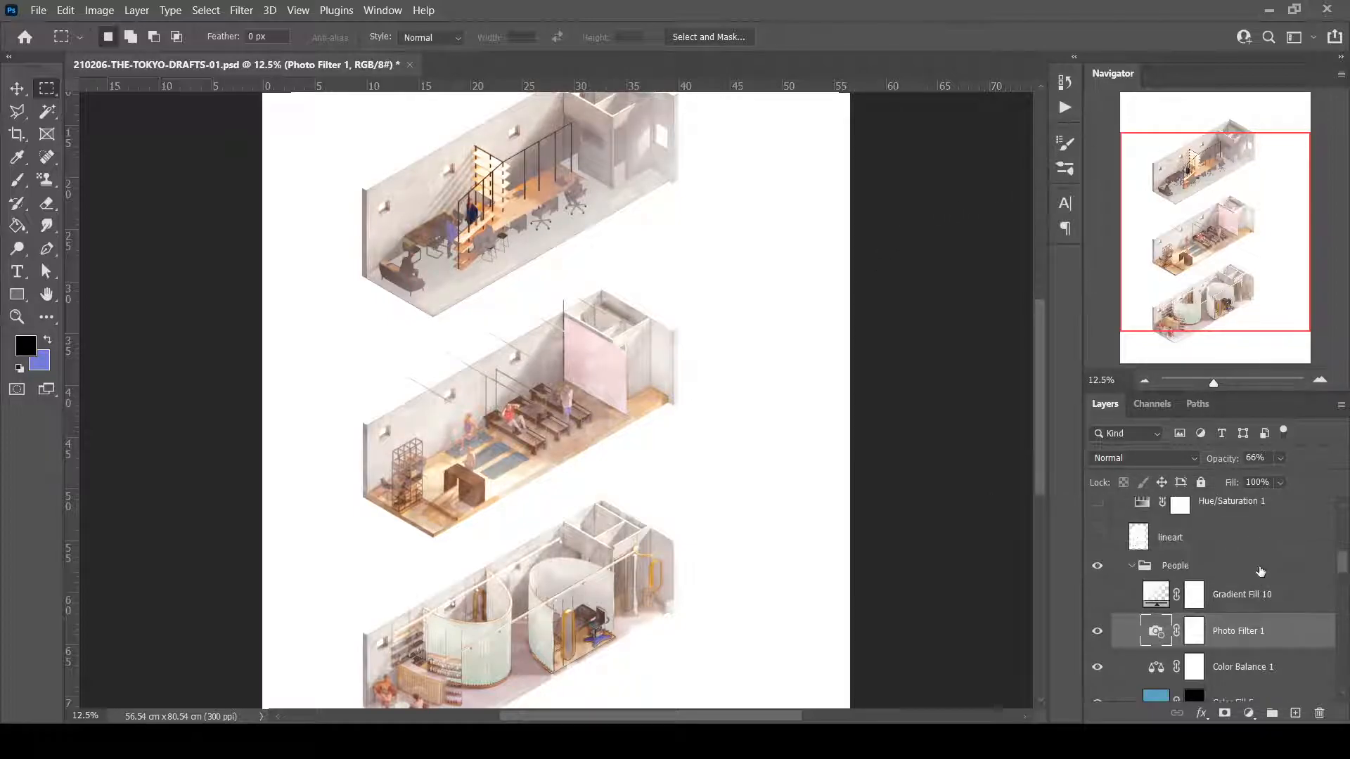
left_click(1097, 598)
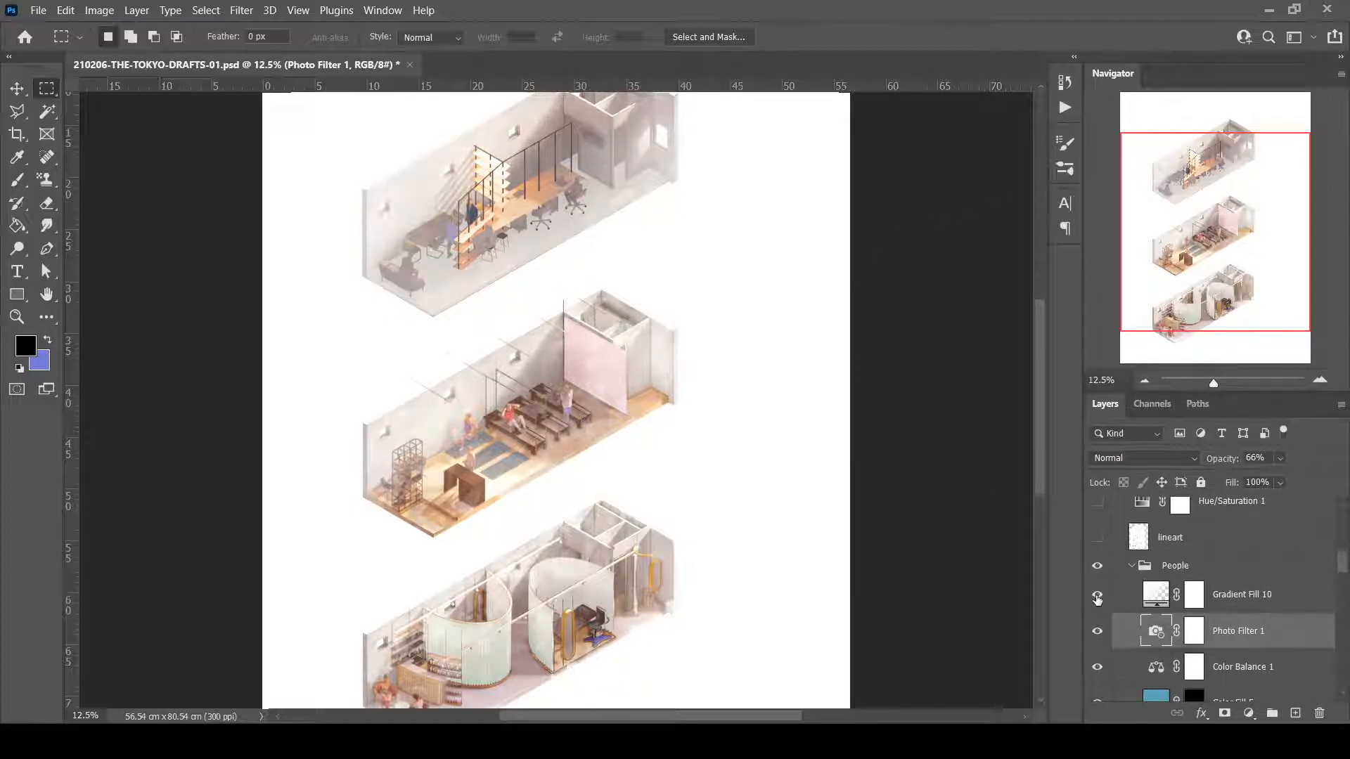
left_click(1238, 595)
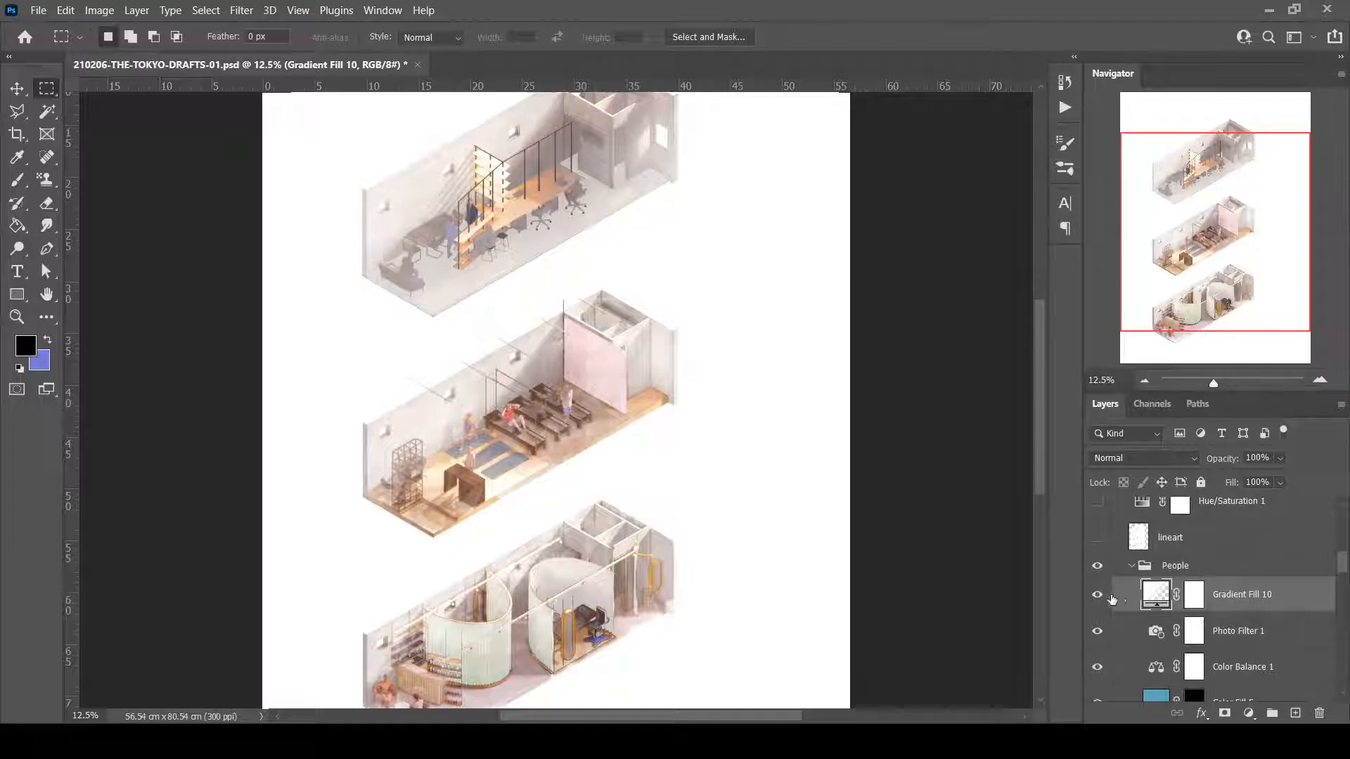
Show the lineart layer and compare the floors with and without the drawn outlines, leaving it shown.
scroll(841, 481, "down", 2)
scroll(841, 481, "up", 2)
left_click(1098, 539)
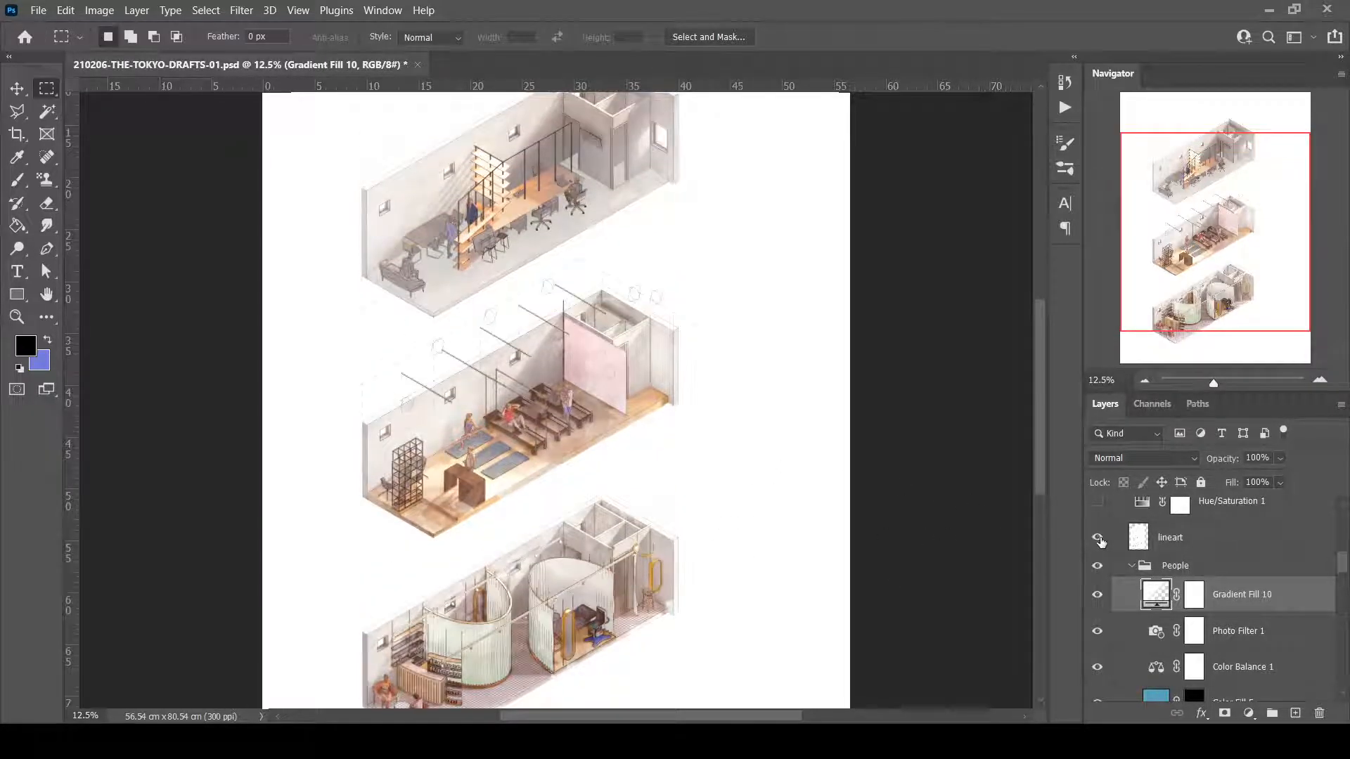
mouse_move(1233, 241)
left_mouse_down()
mouse_move(1232, 204)
mouse_move(1230, 215)
left_mouse_up()
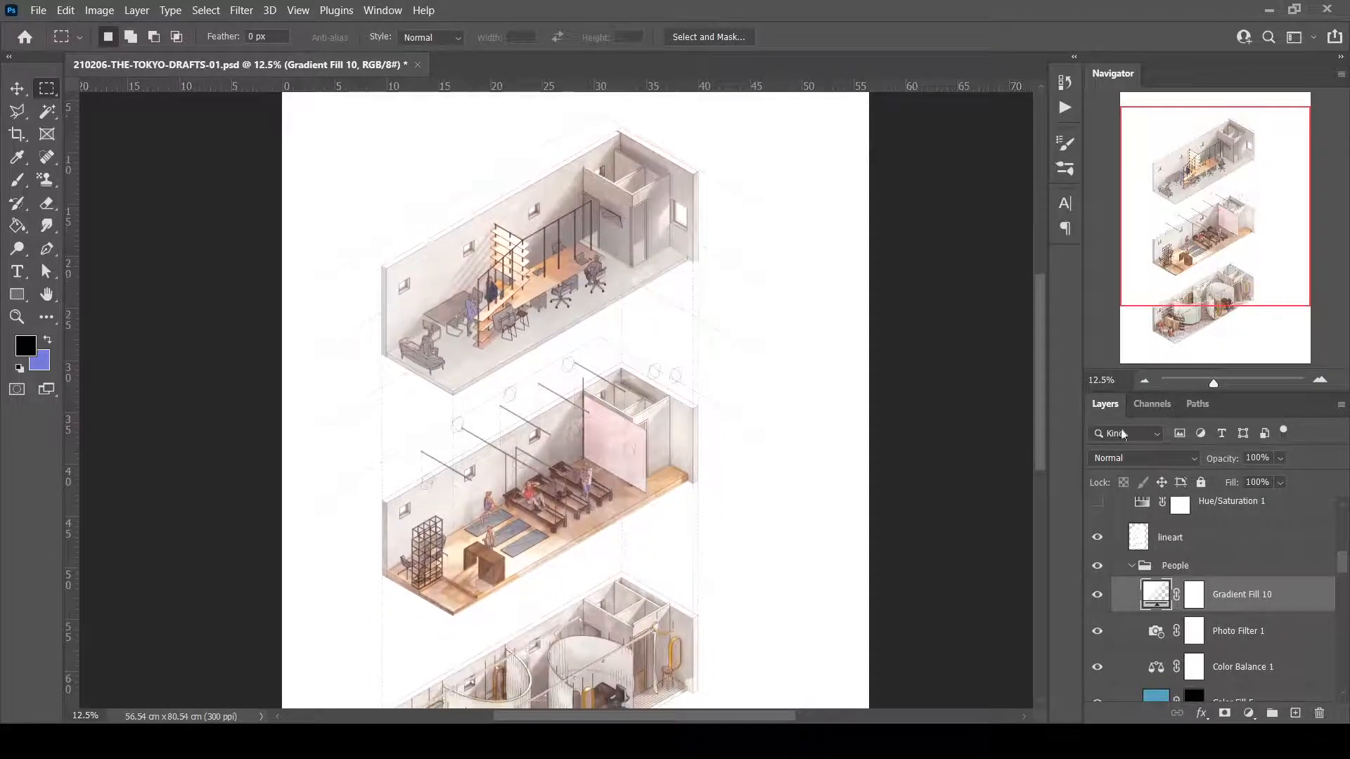
left_click(1095, 539)
left_click(1096, 539)
Toggle the People group to compare its effect, collapse it and leave it hidden.
left_click(1102, 574)
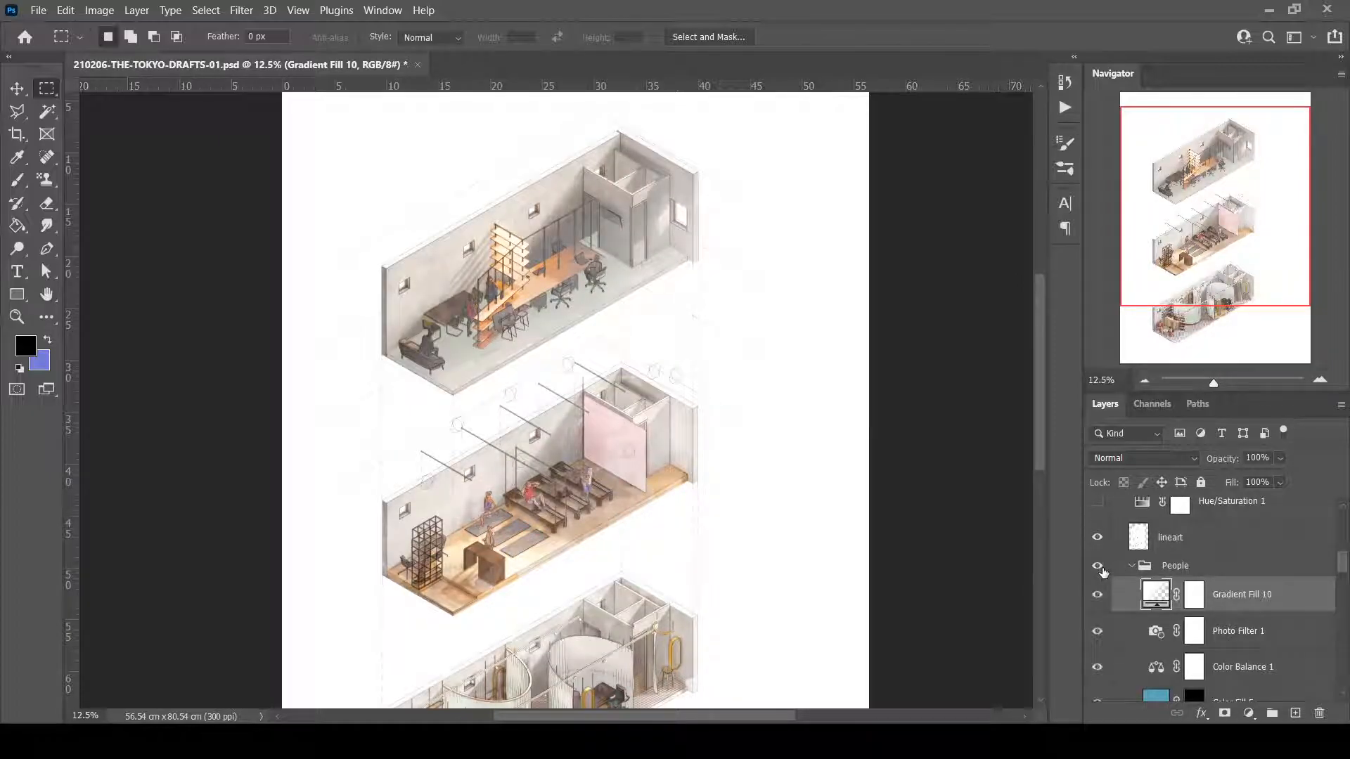
left_click(1100, 570)
left_click(1131, 566)
left_click(1096, 567)
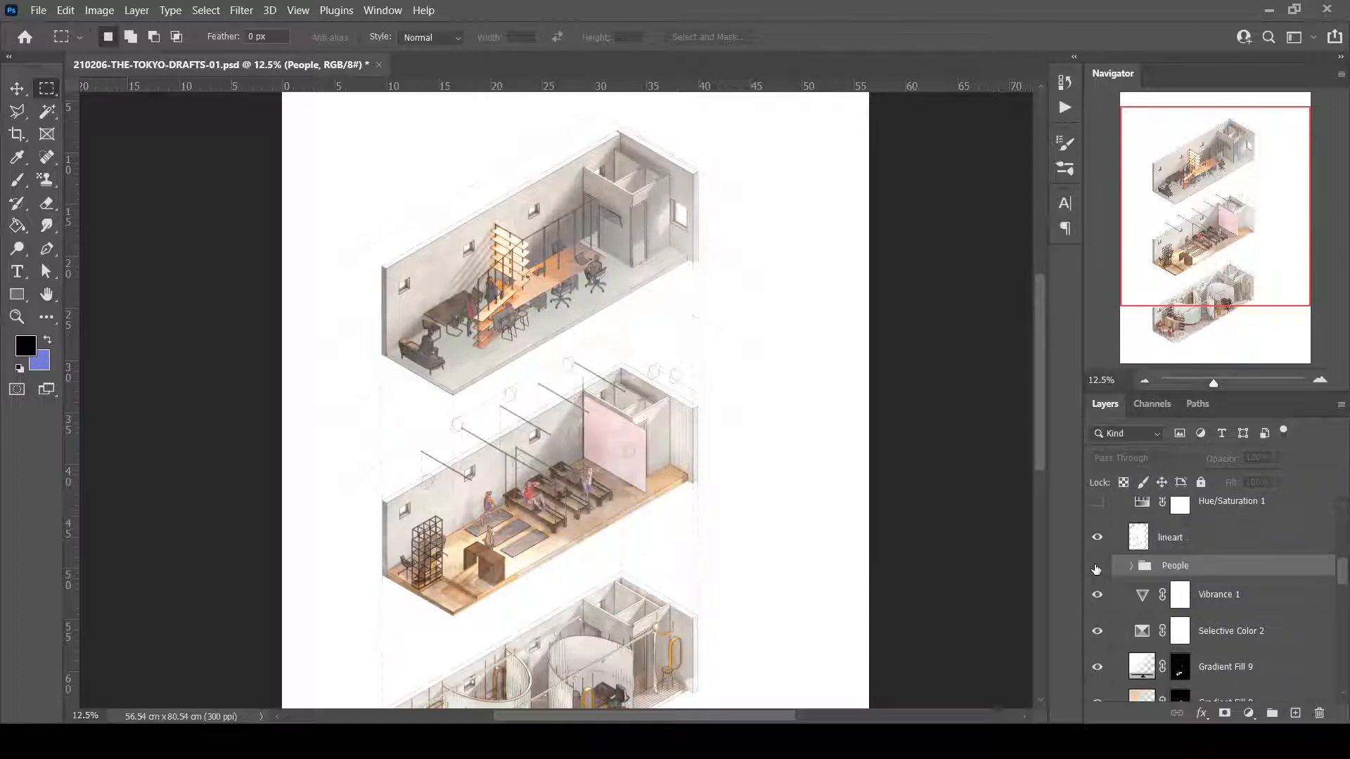
Create a group beneath People, move all layers from Vibrance 1 down to ambient2 into it, and collapse it.
left_click(1193, 589)
left_click(1271, 713)
left_click(1215, 623)
scroll(1216, 624, "down", 5)
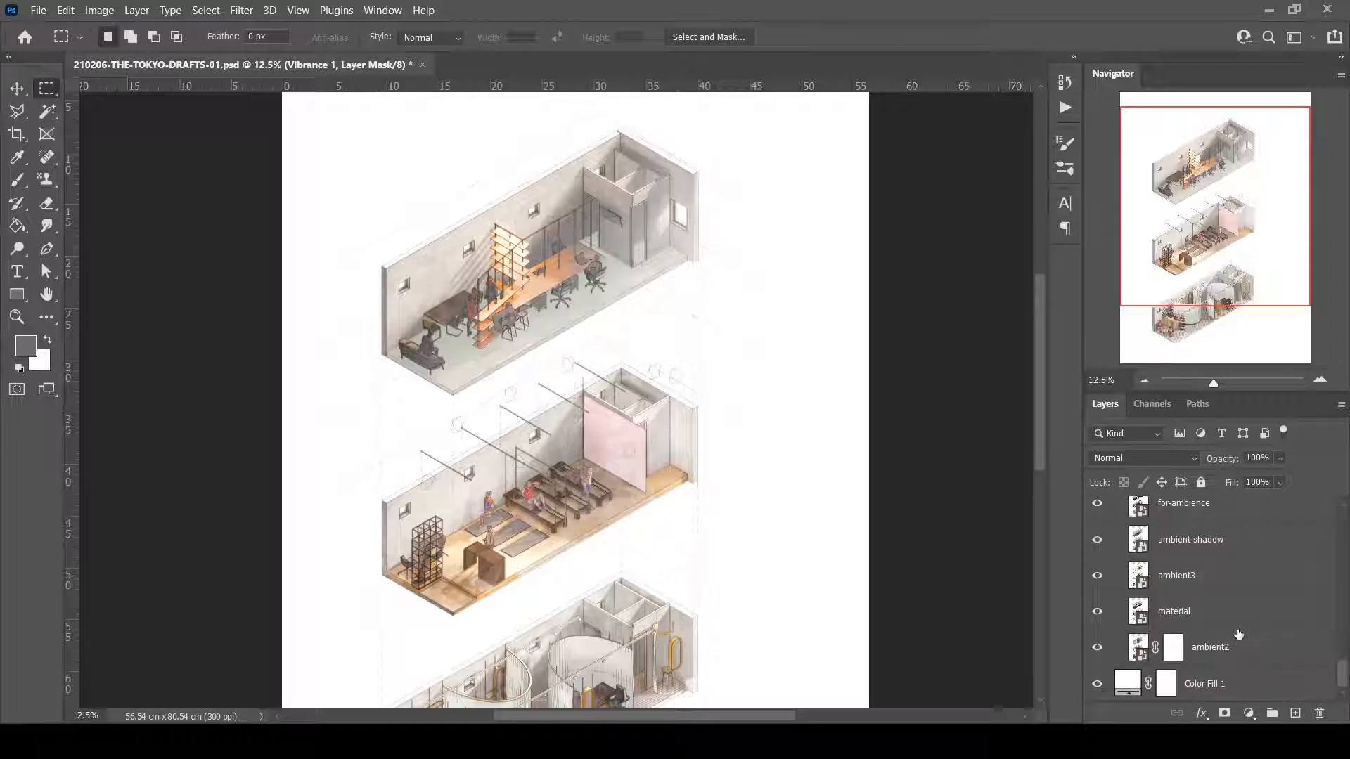
left_click(1238, 646, "shift")
scroll(1234, 625, "up", 6)
scroll(1221, 639, "down", 1)
left_click_drag(1218, 645, 1209, 622)
left_click(1131, 618)
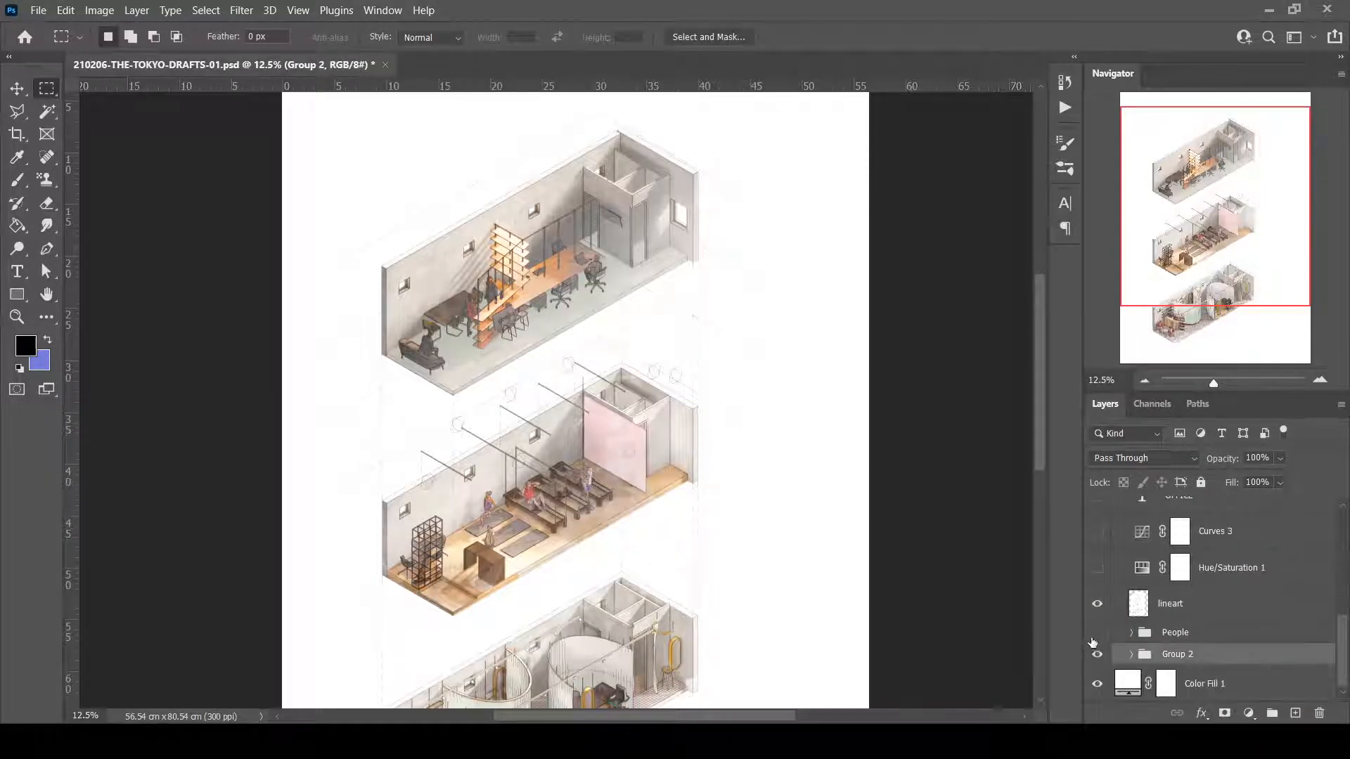
Hide Group 2 to isolate the outlines, then select the lineart layer and toggle it off and on.
left_click(1096, 654)
scroll(577, 359, "down", 5)
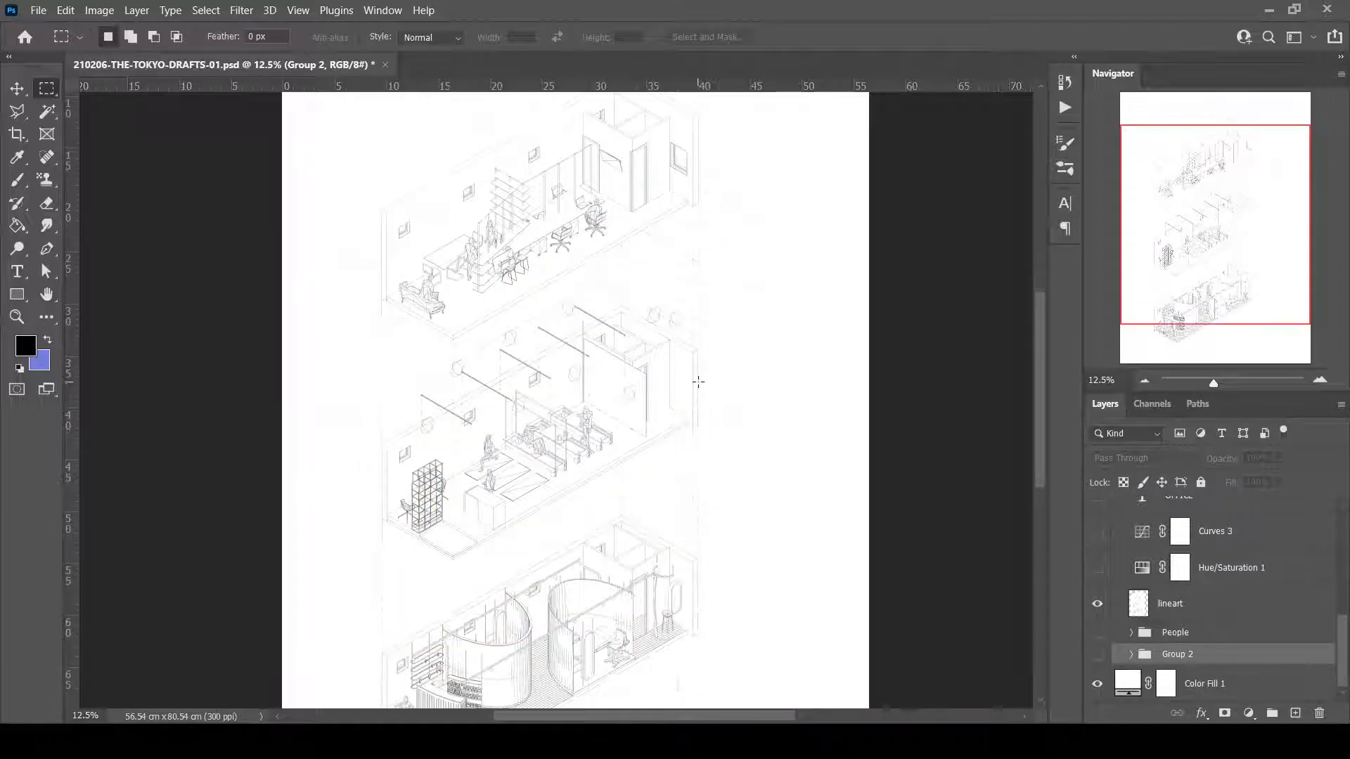
left_click(1137, 608)
left_click(1097, 604)
left_click(1097, 604)
Examine the line art of the gym mats and equipment at 100% magnification.
double_click(24, 317)
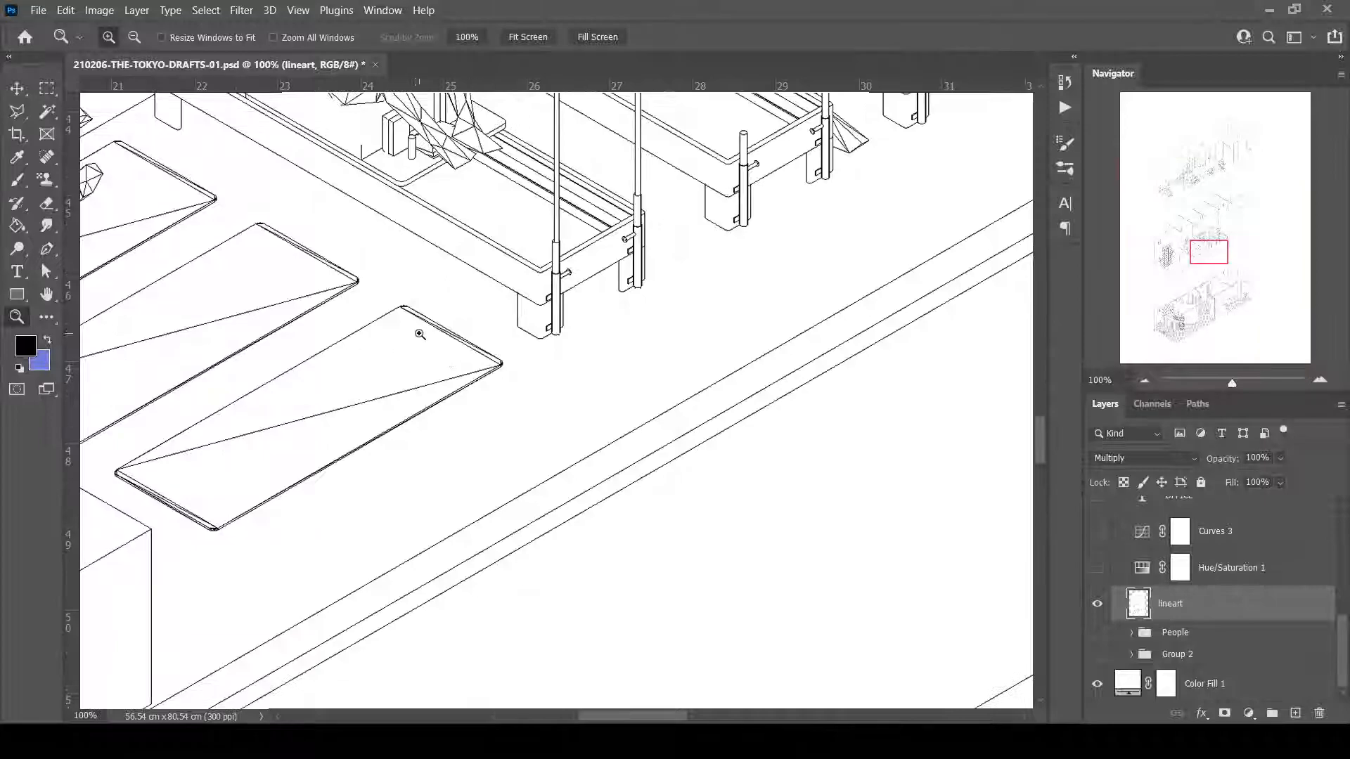
scroll(504, 317, "up", 3)
mouse_move(1209, 250)
left_mouse_down()
mouse_move(1176, 146)
mouse_move(1208, 175)
left_mouse_up()
key("ctrl+0")
Show the People group and Group 2 again and frame the office floor at 25% zoom.
left_click_drag(1097, 635, 1096, 656)
left_click(544, 419)
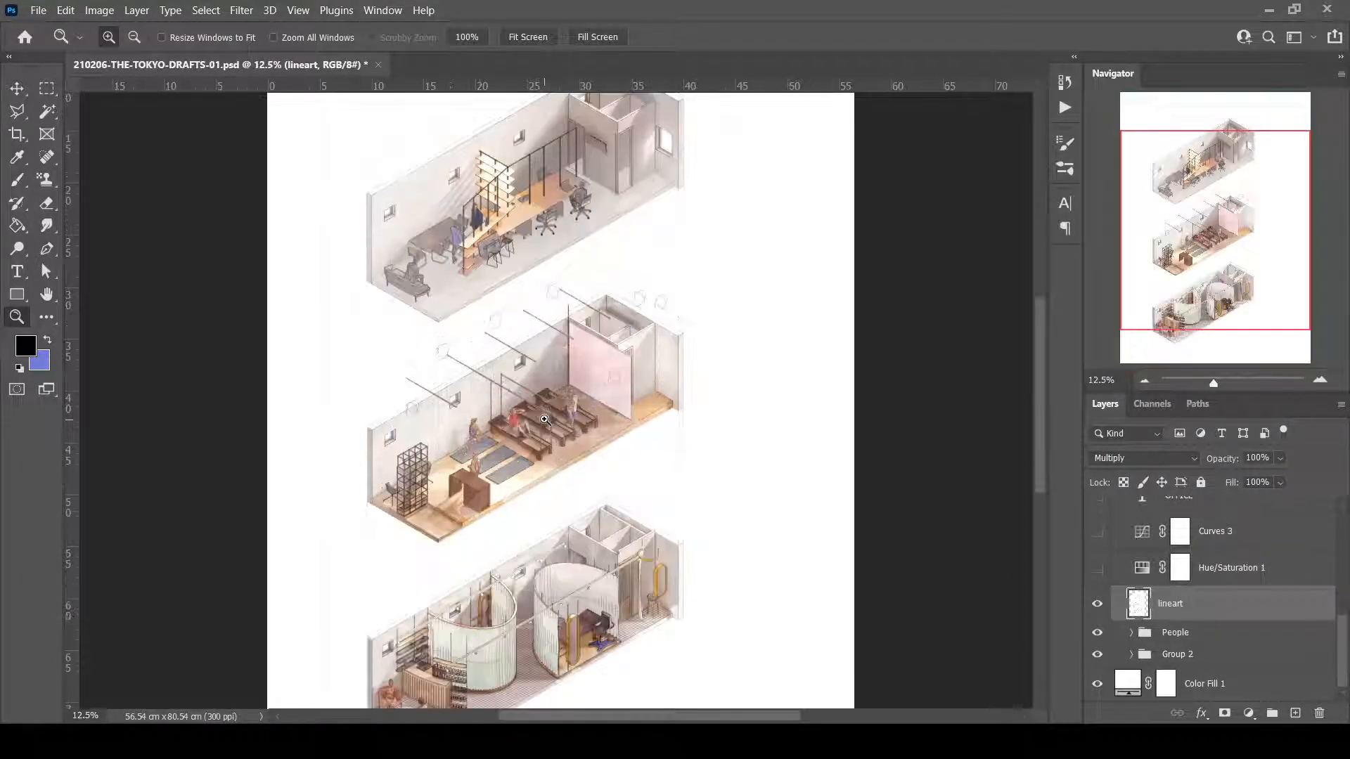
left_click(544, 419)
left_click(544, 420)
left_click_drag(1166, 248, 1168, 199)
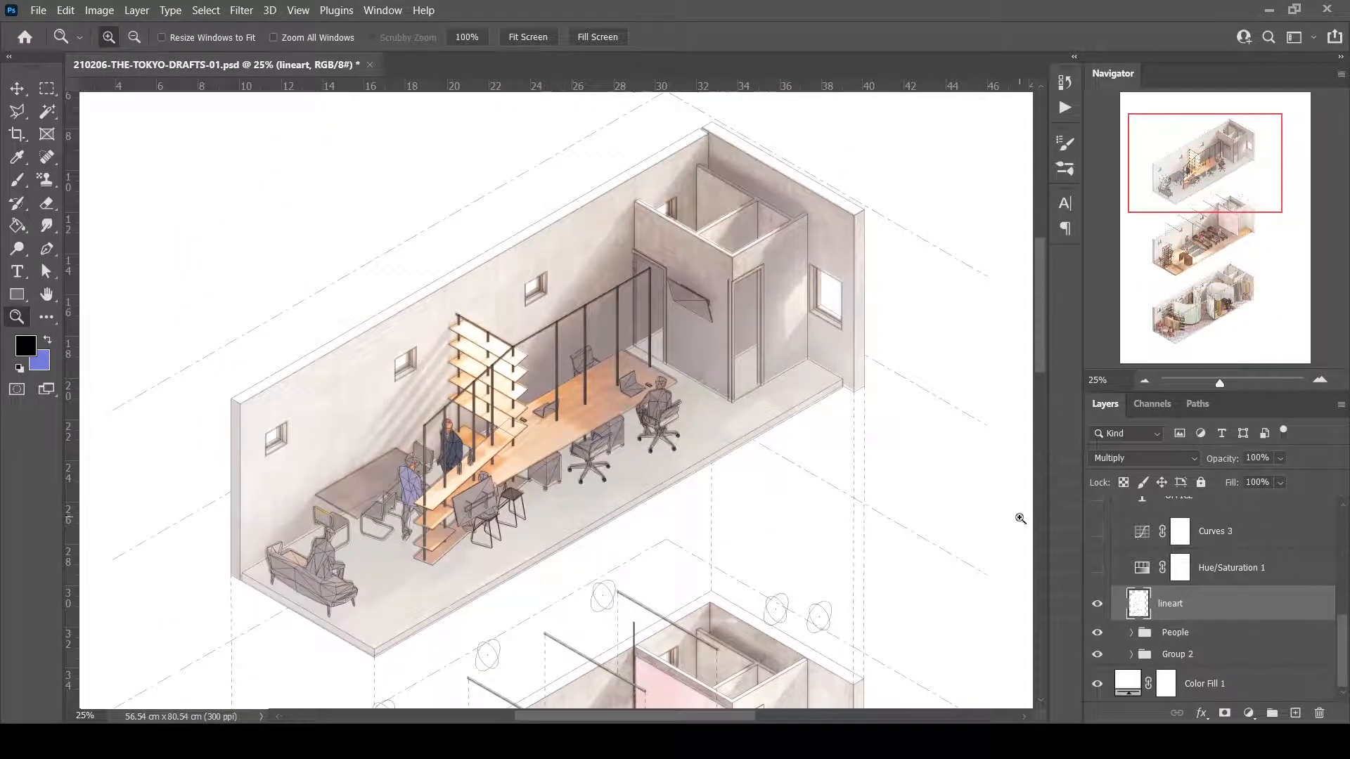
Select and show the Hue/Saturation 1 adjustment, and show Curves 3 above it.
left_click(1231, 570)
scroll(1231, 584, "up", 2)
left_click(1098, 603)
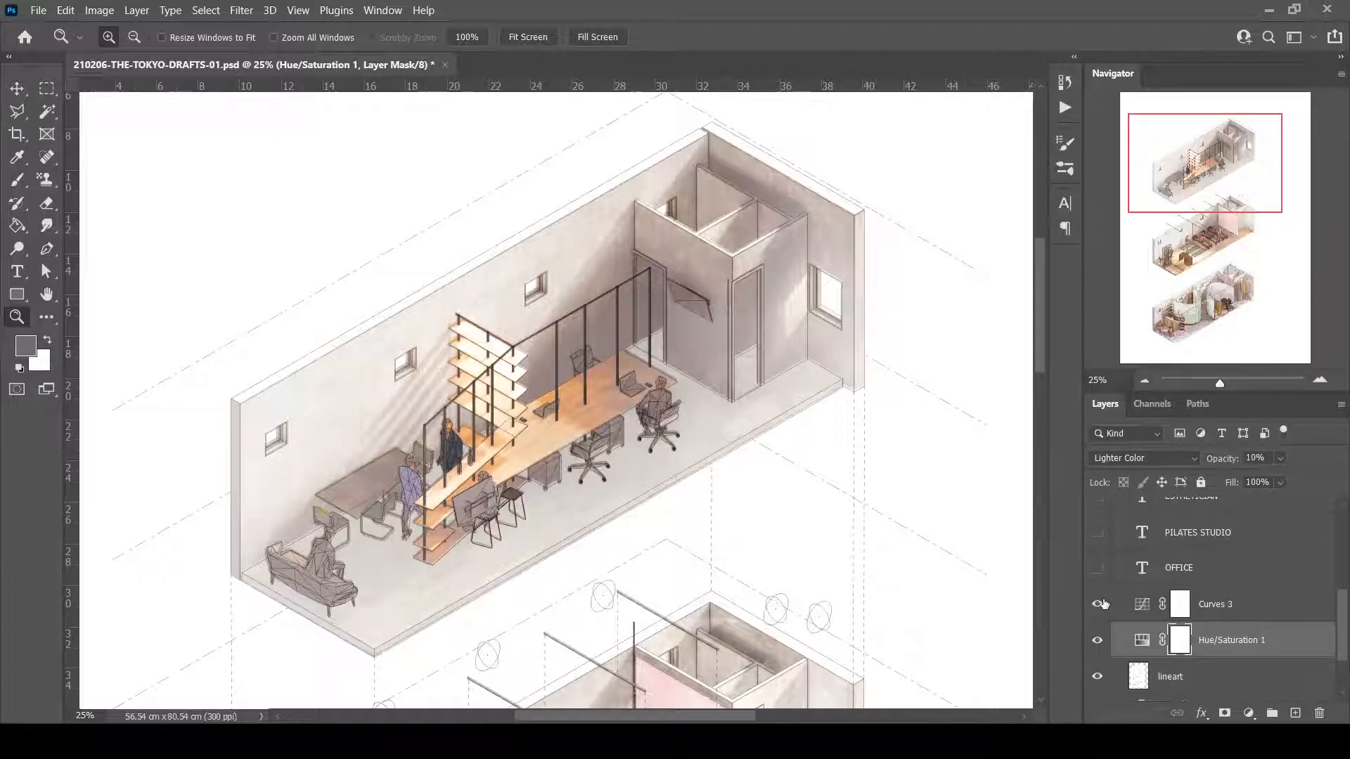
Show the OFFICE and PILATES STUDIO text labels beside their floors.
mouse_move(1202, 163)
left_mouse_down()
mouse_move(1204, 285)
mouse_move(1241, 236)
mouse_move(1214, 188)
left_mouse_up()
scroll(1164, 681, "up", 1)
left_click(1198, 606)
left_click(1098, 606)
scroll(1064, 556, "down", 2)
left_click(1097, 568)
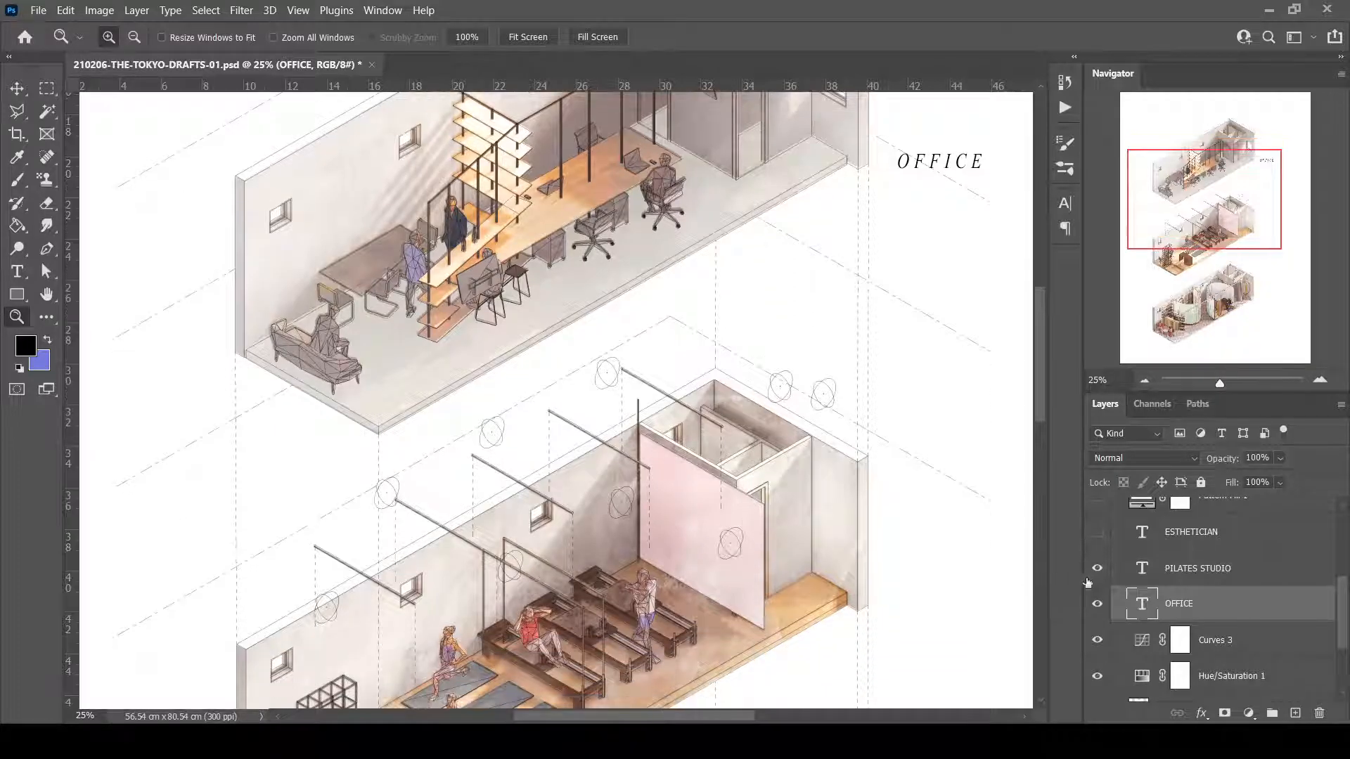
Show the ESTHETICIAN text label beside the lowest floor.
scroll(1086, 583, "down", 2)
left_click_drag(1193, 228, 1219, 307)
scroll(1159, 597, "up", 3)
left_click(1096, 567)
scroll(1159, 596, "up", 1)
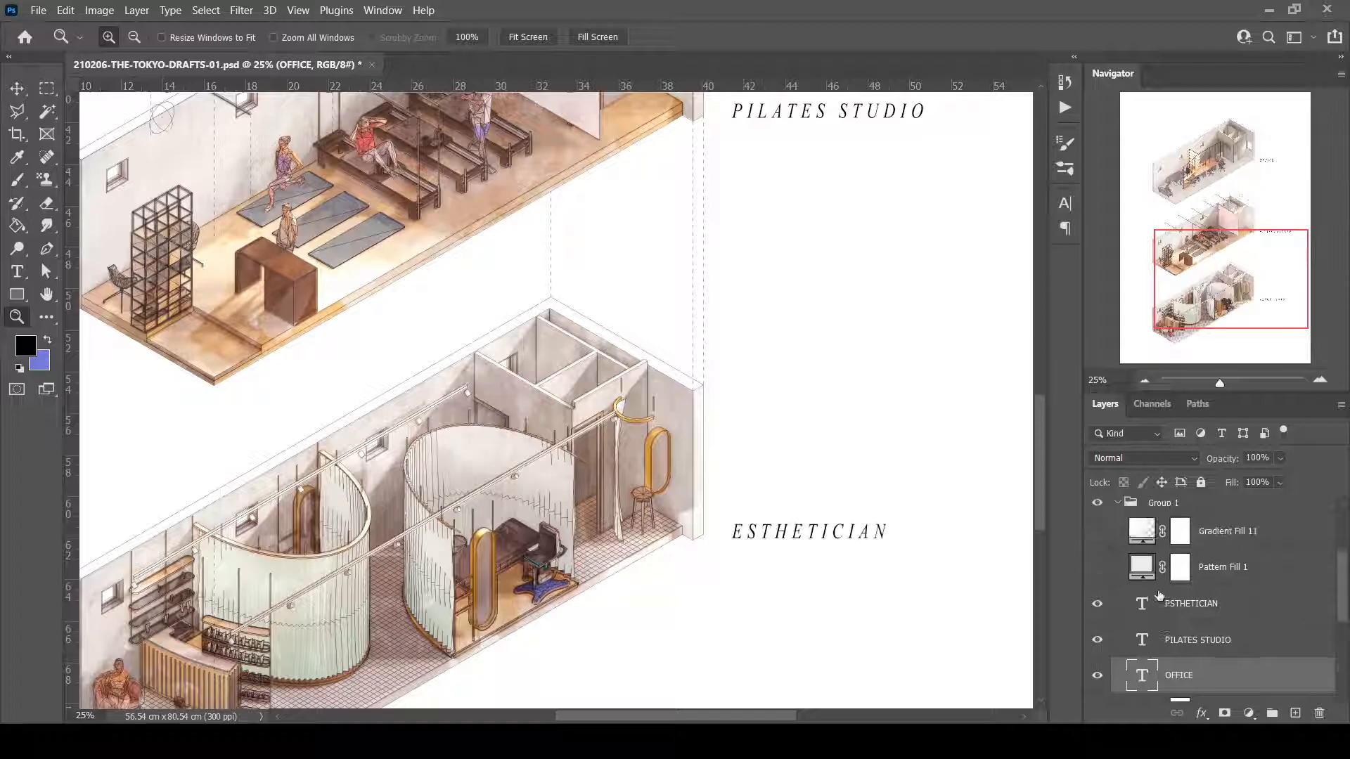
Show the Pattern Fill 1 layer and open its fill settings for viewing, closing them without changes.
scroll(1159, 597, "up", 1)
left_click(1098, 604)
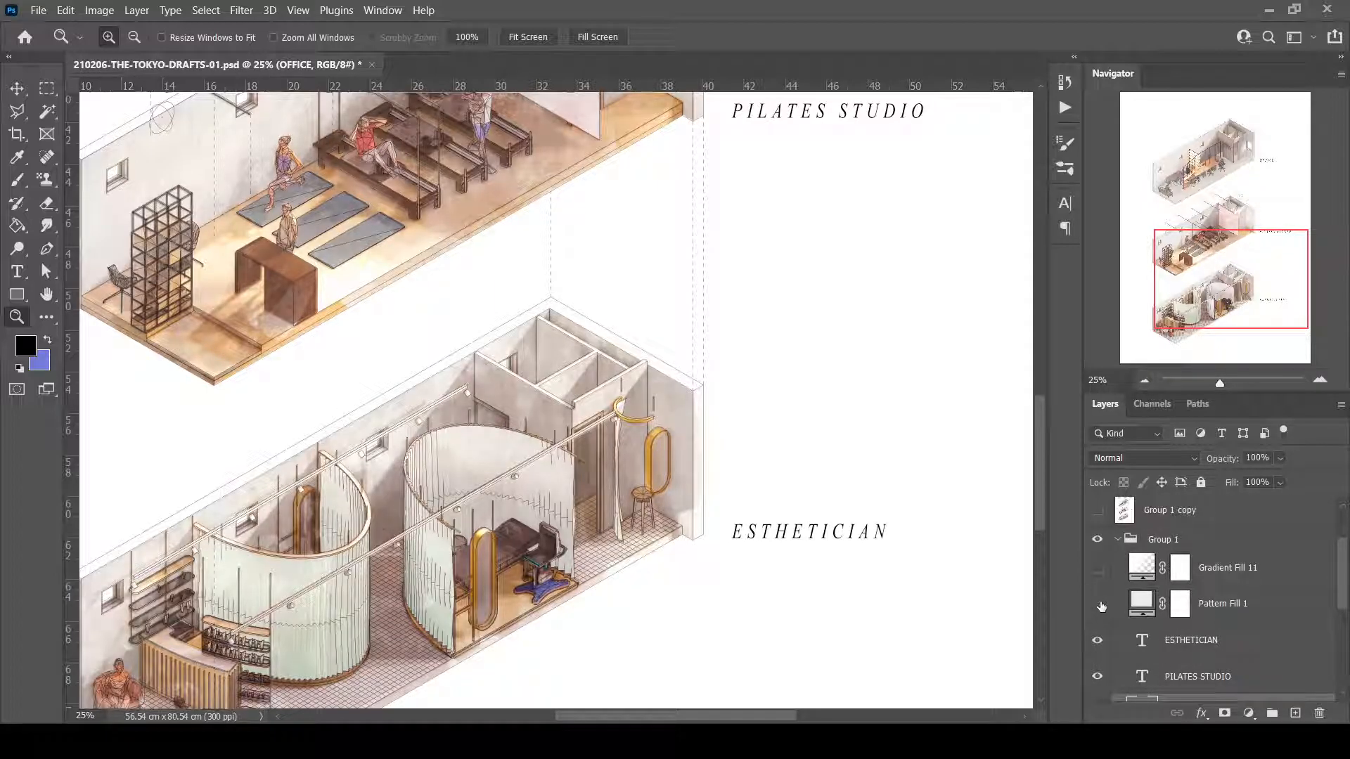
left_click(1134, 601)
double_click(1134, 601)
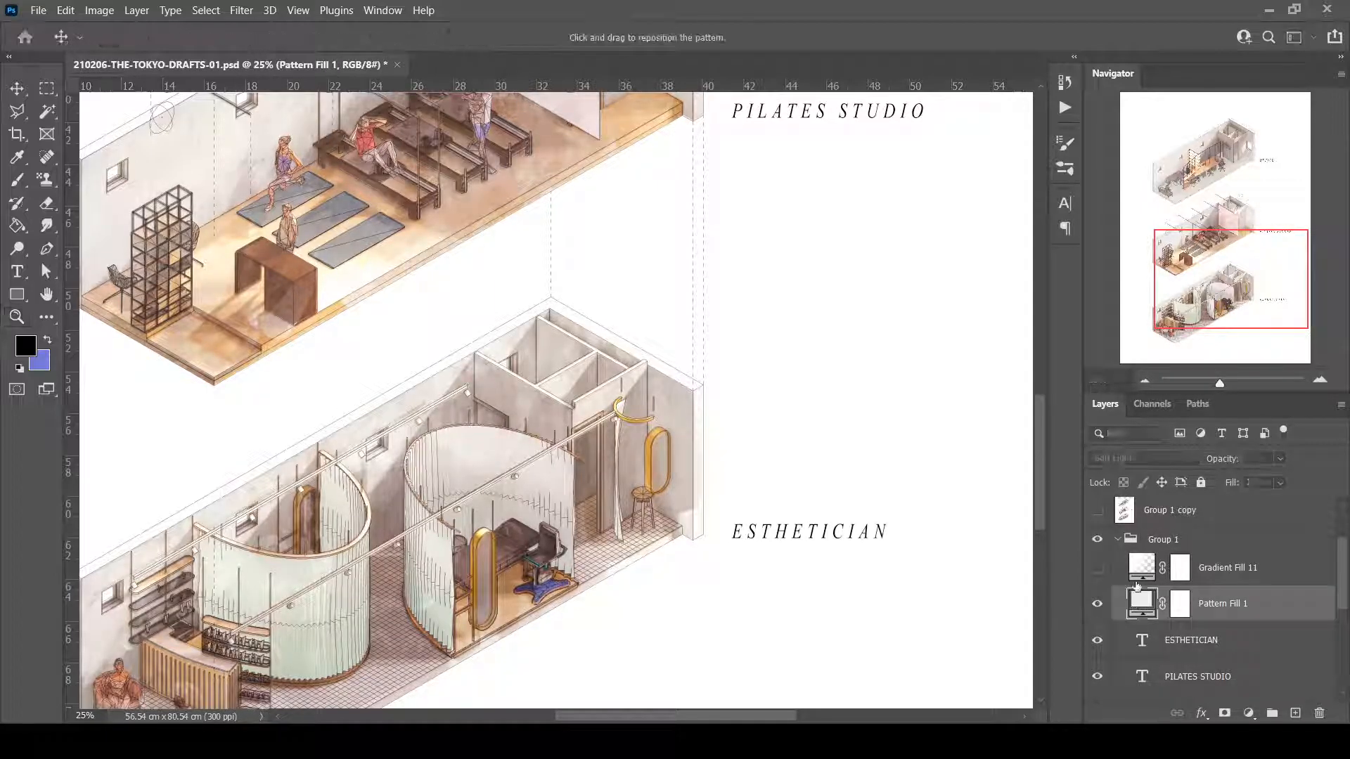
left_click(1286, 229)
Compare the pilates studio floor with and without the Pattern Fill 1 texture.
left_click_drag(1204, 267, 1184, 217)
left_click(1098, 605)
left_click(1097, 606)
left_click(1098, 606)
left_click(1097, 606)
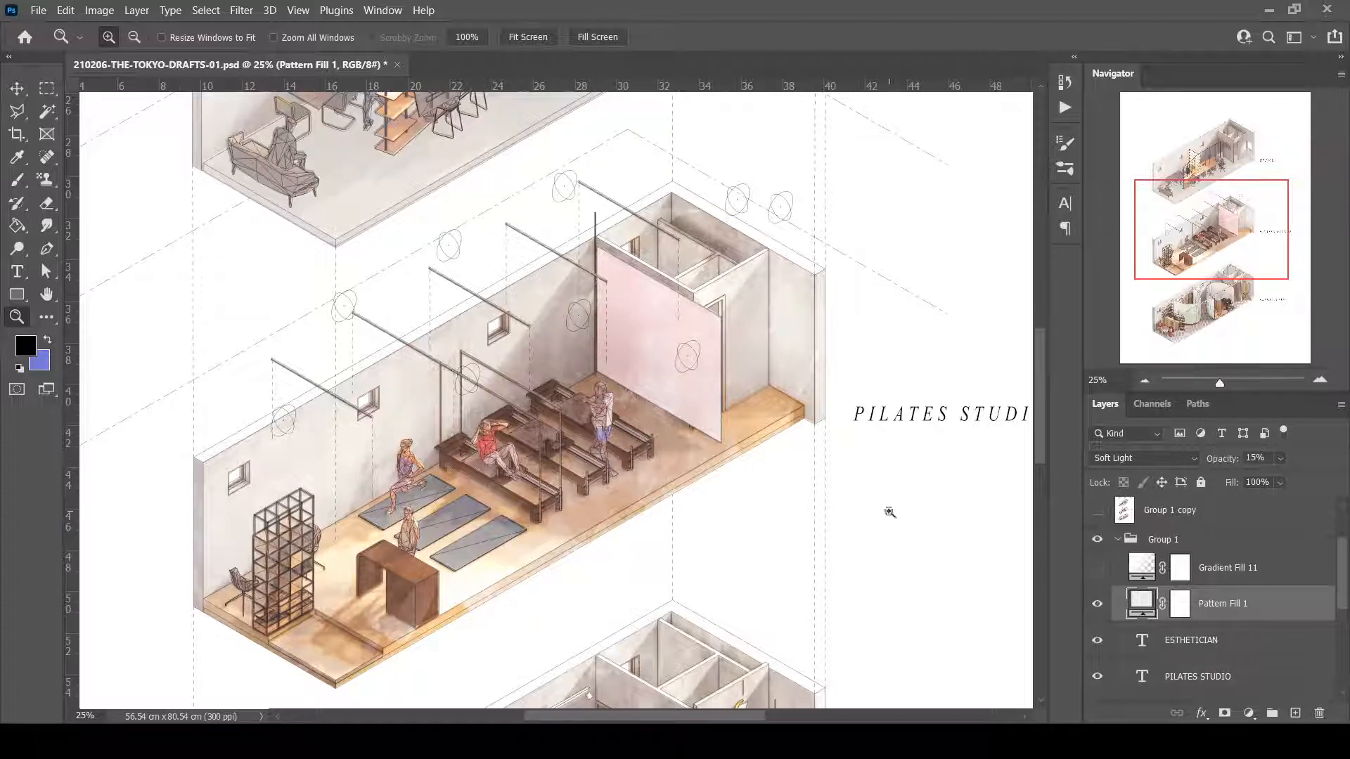
Show and select the Gradient Fill 11 layer, checking its effect over the office floor.
left_click(1096, 568)
left_click(1222, 572)
left_click_drag(1215, 174, 1211, 145)
left_click(1097, 568)
left_click(1097, 571)
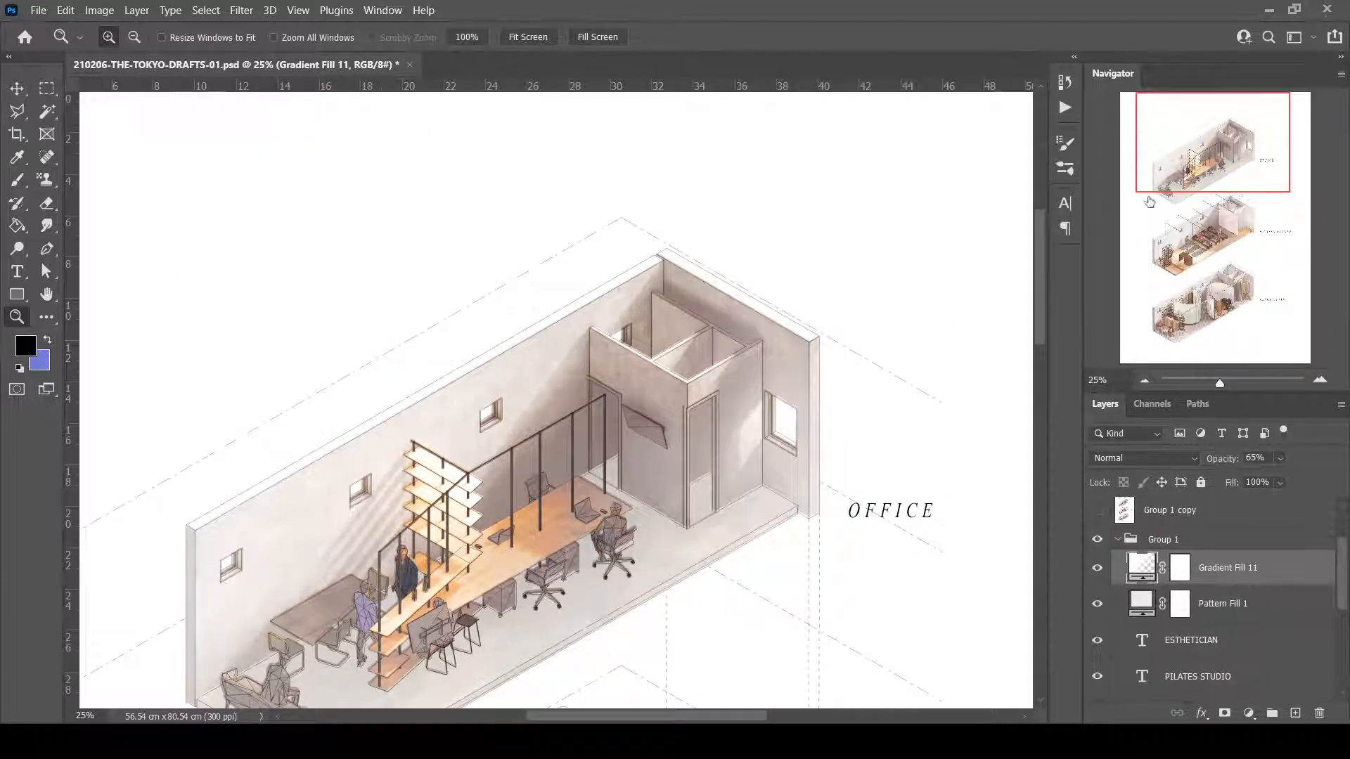
Compare the whole illustration with and without Gradient Fill 11.
key("ctrl+0")
left_click(1097, 570)
left_click(1097, 569)
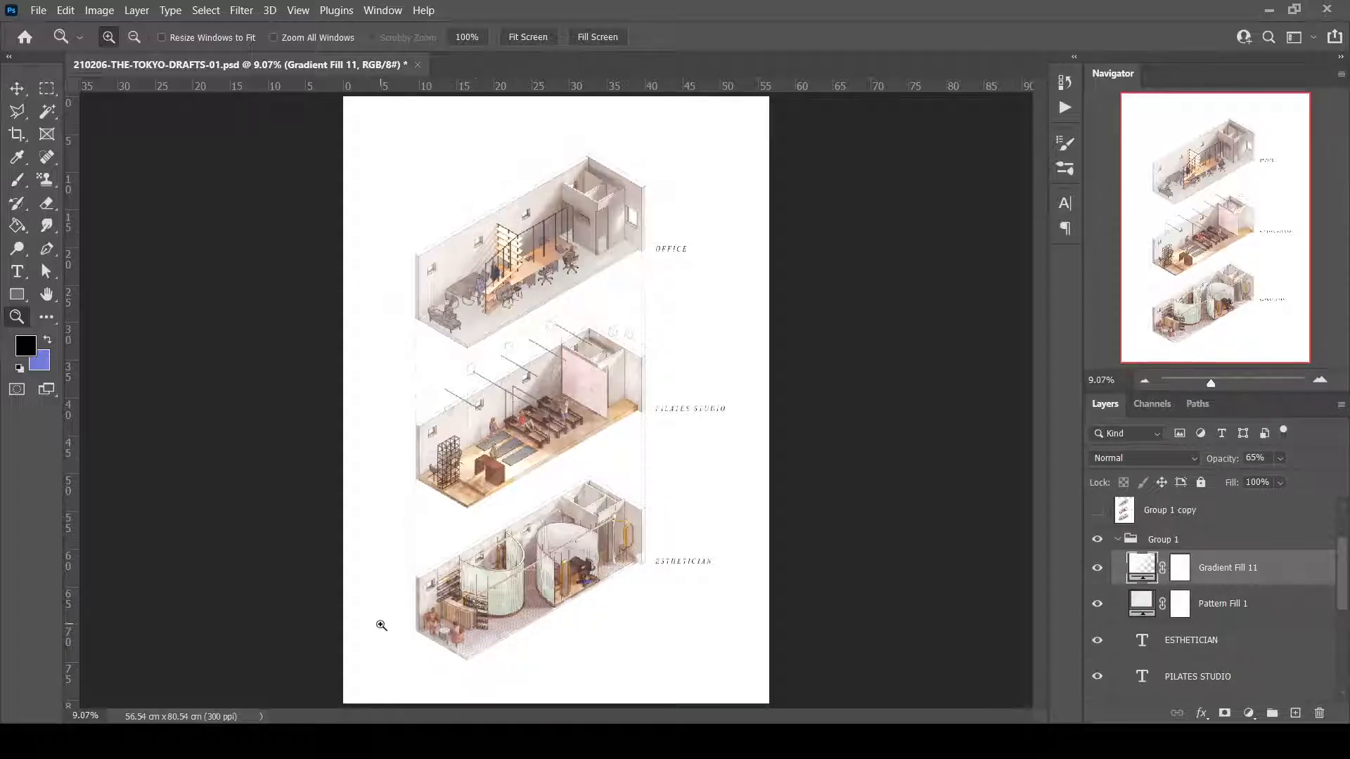
Select and show the Group 1 copy layer, previewing Group 1 copy 4 above it and hiding that layer again.
scroll(1125, 580, "up", 2)
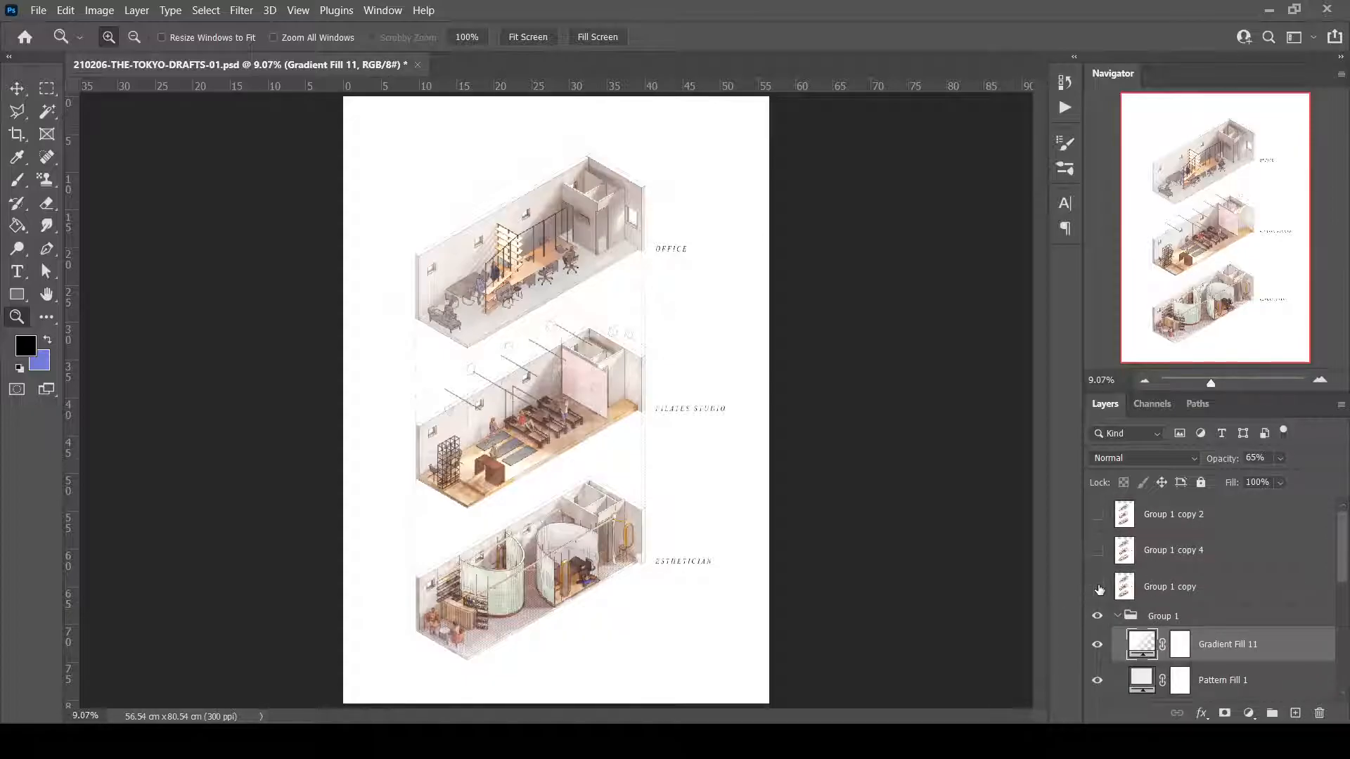
left_click(1164, 590)
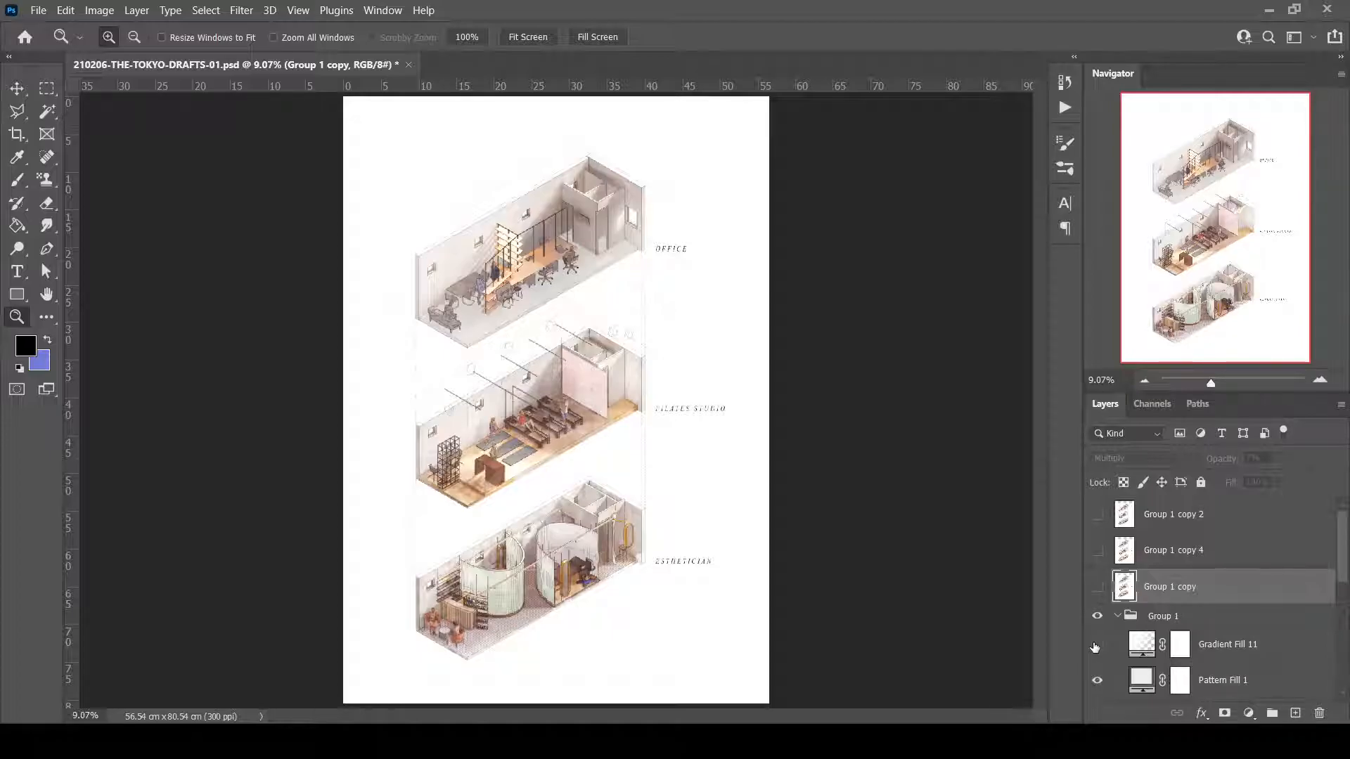
left_click(1098, 587)
left_click(1098, 552)
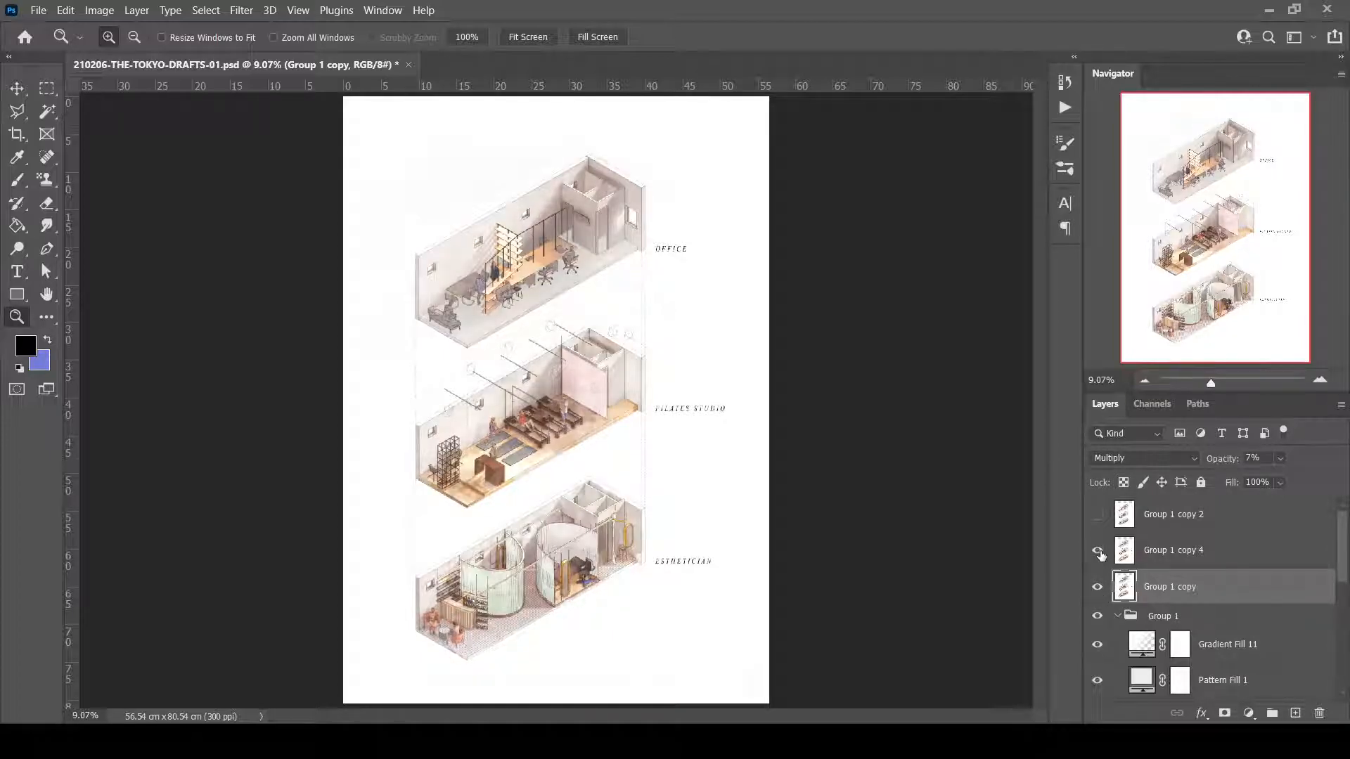
left_click(1183, 557)
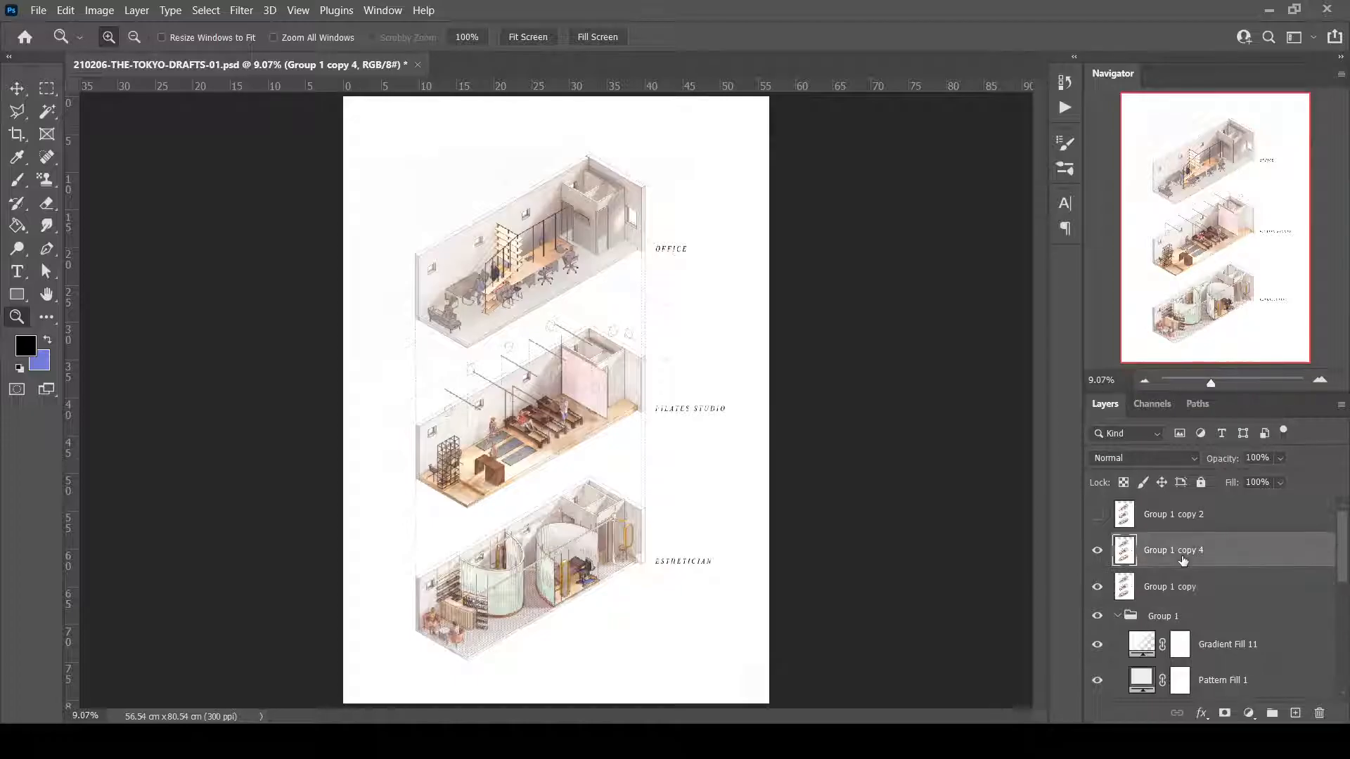
left_click(1153, 584)
left_click(1099, 552)
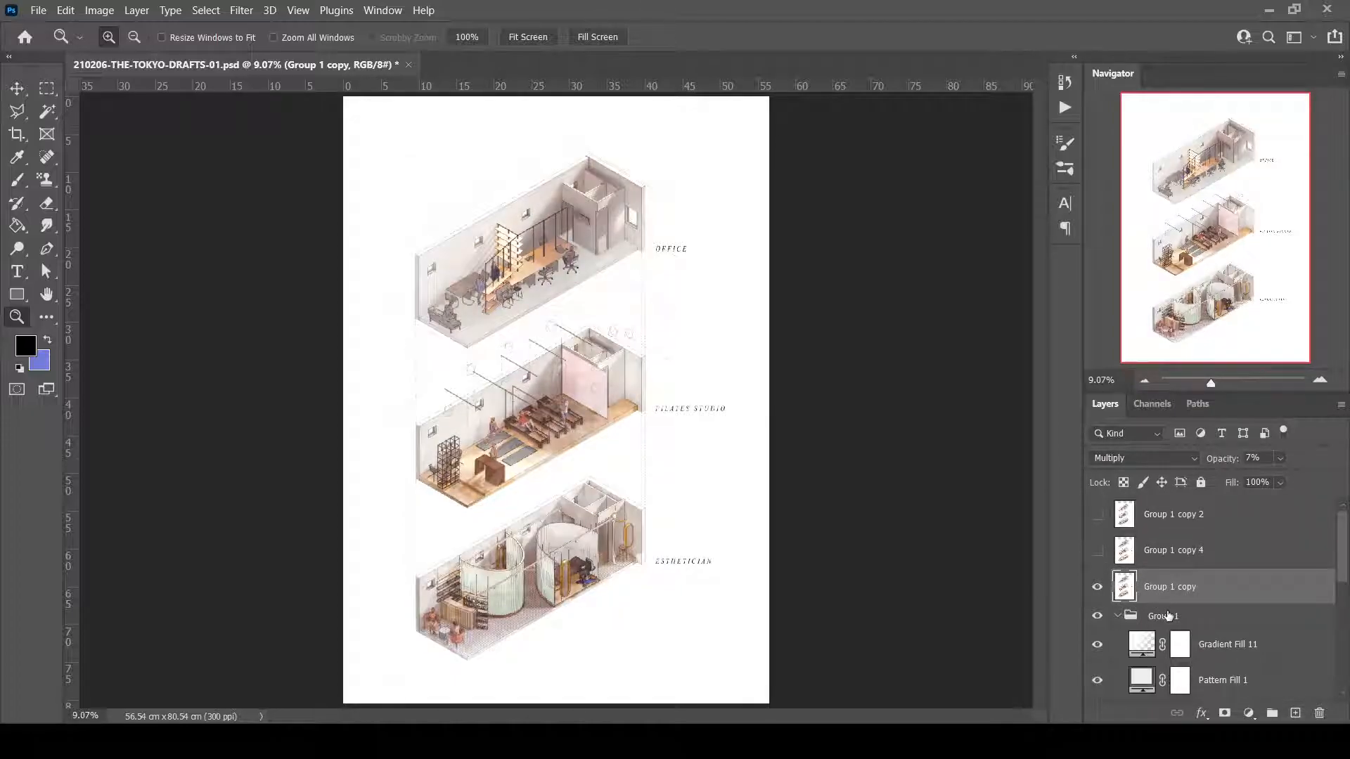
scroll(1168, 616, "down", 4)
scroll(1164, 605, "up", 4)
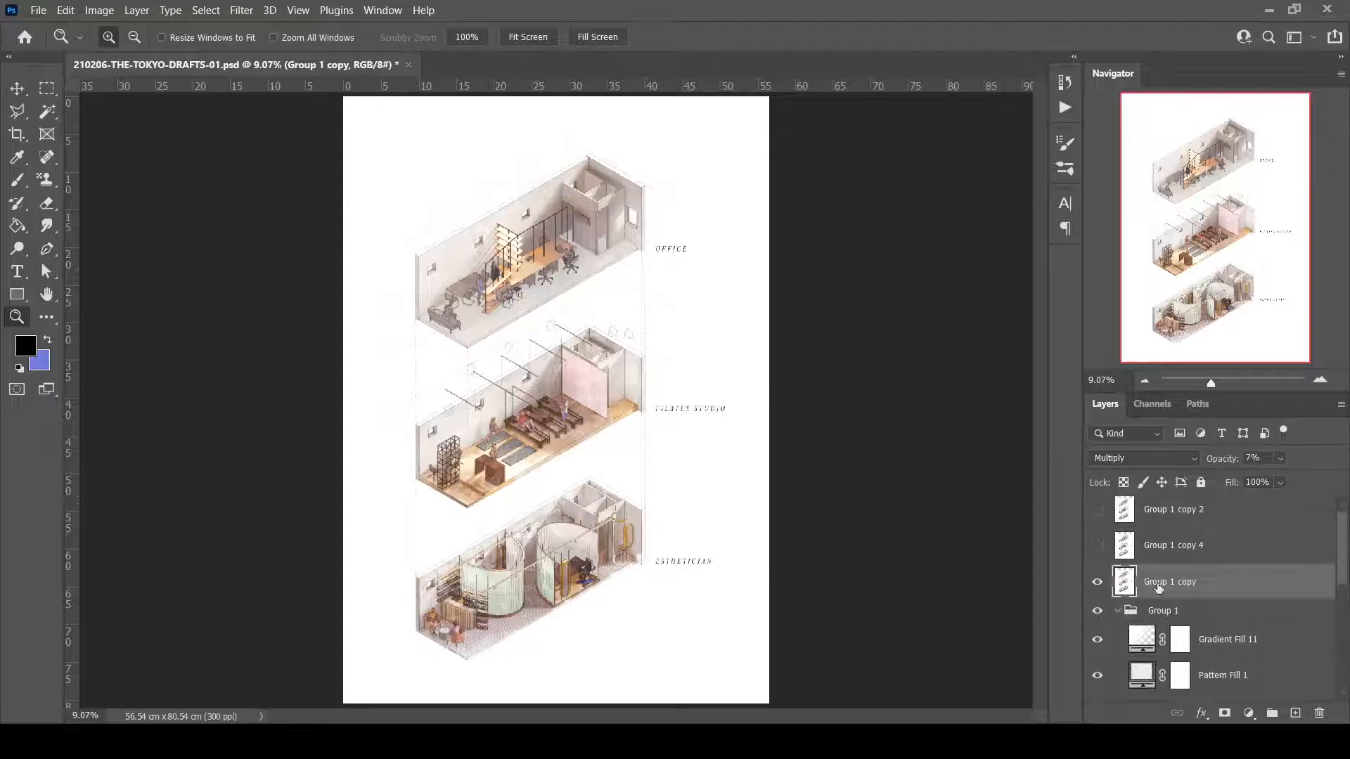
Select and show the Group 1 copy 4 layer, comparing the illustration with and without it.
left_click(1097, 583)
left_click(1160, 552)
left_click(1097, 546)
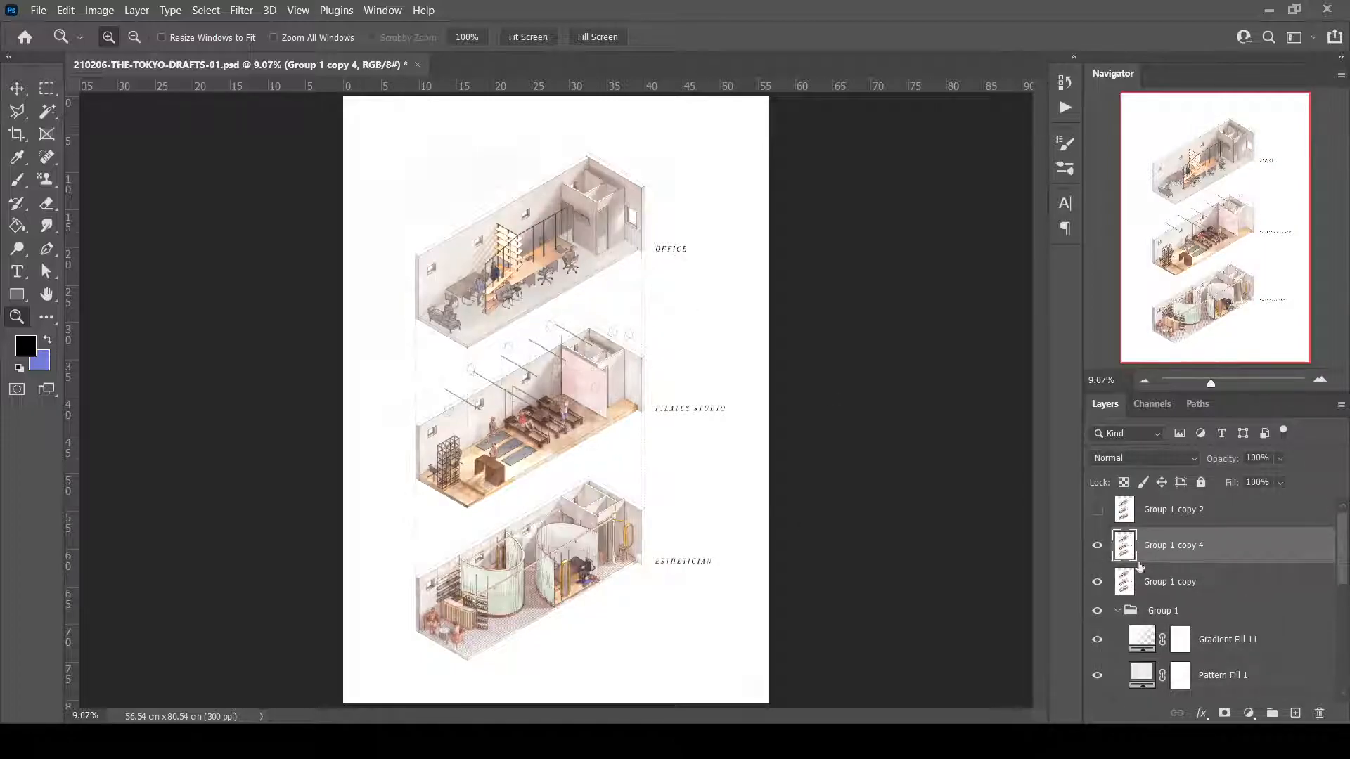
left_click(1097, 546)
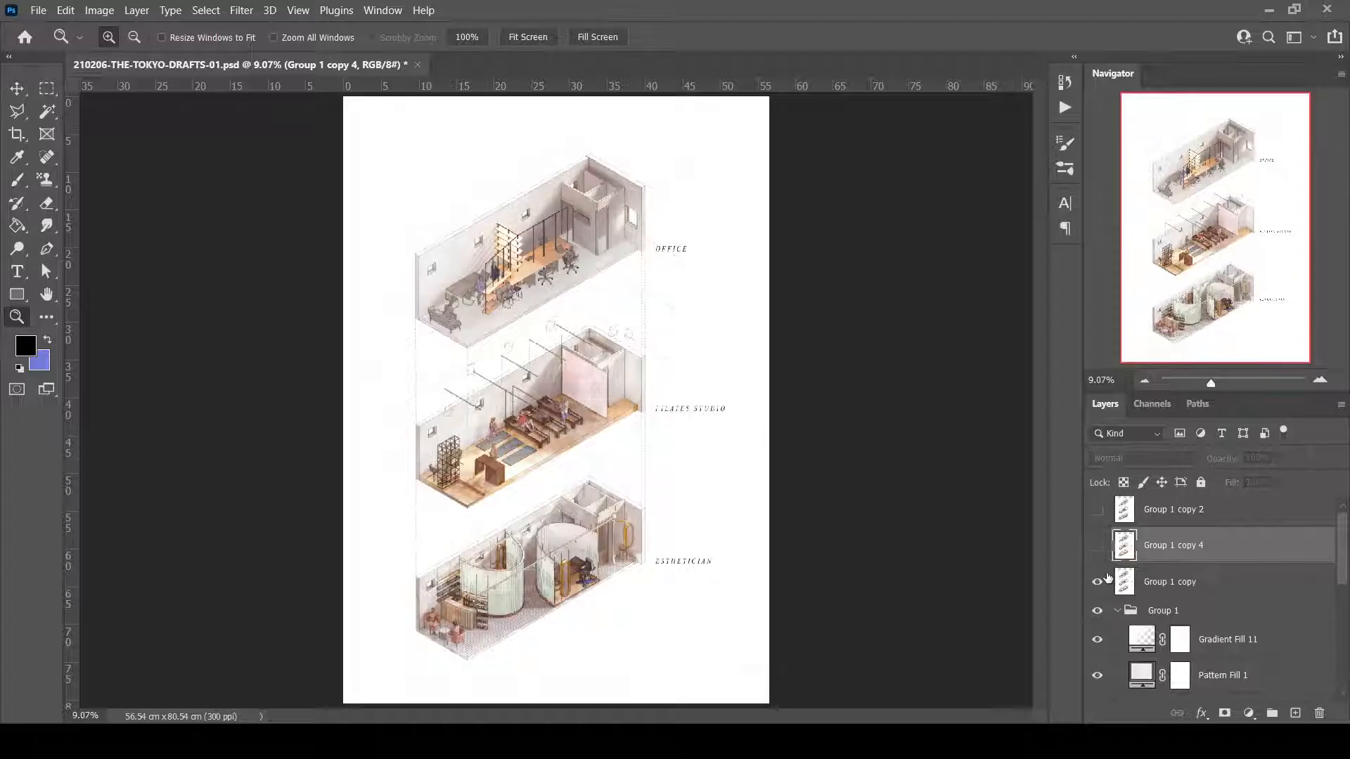
left_click(1096, 546)
left_click(1096, 546)
left_click(1098, 548)
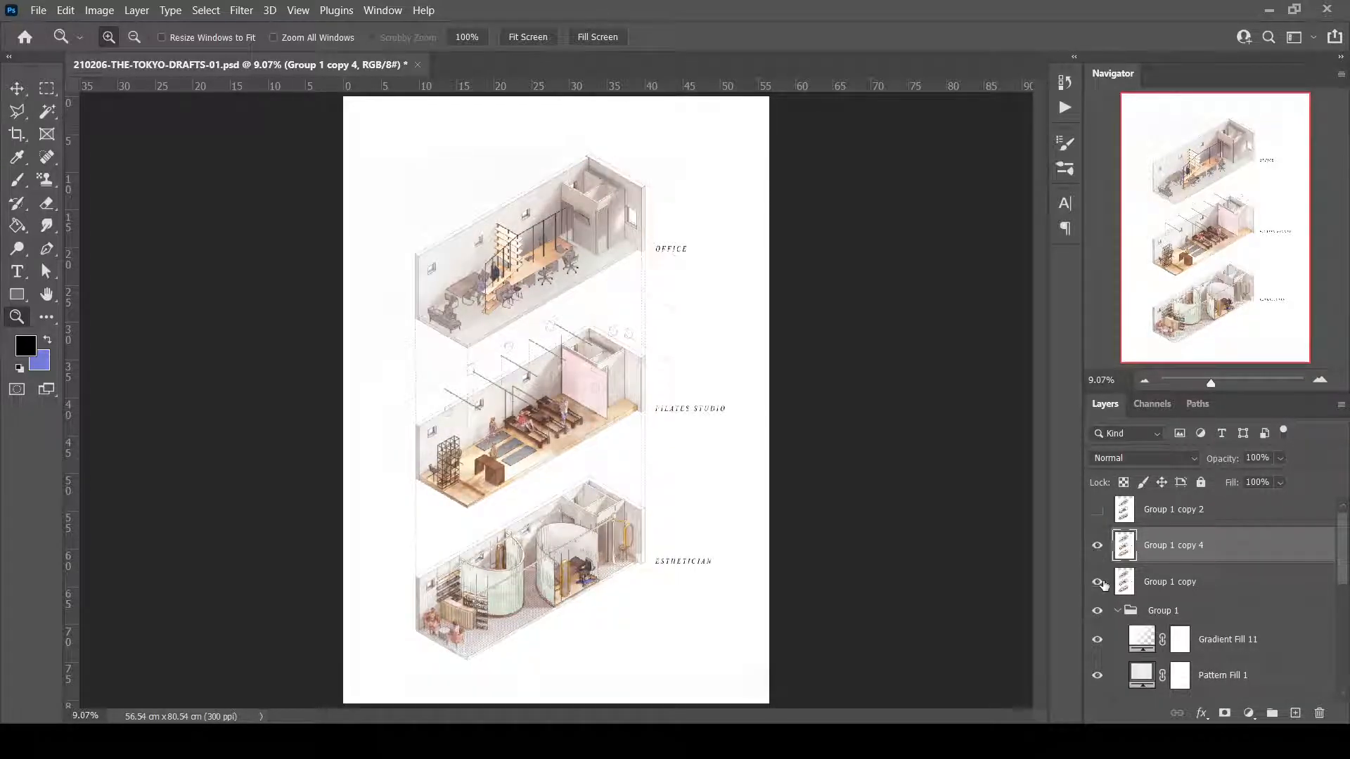
Select and show the Group 1 copy 2 layer above the other merged copies.
scroll(1189, 548, "up", 1)
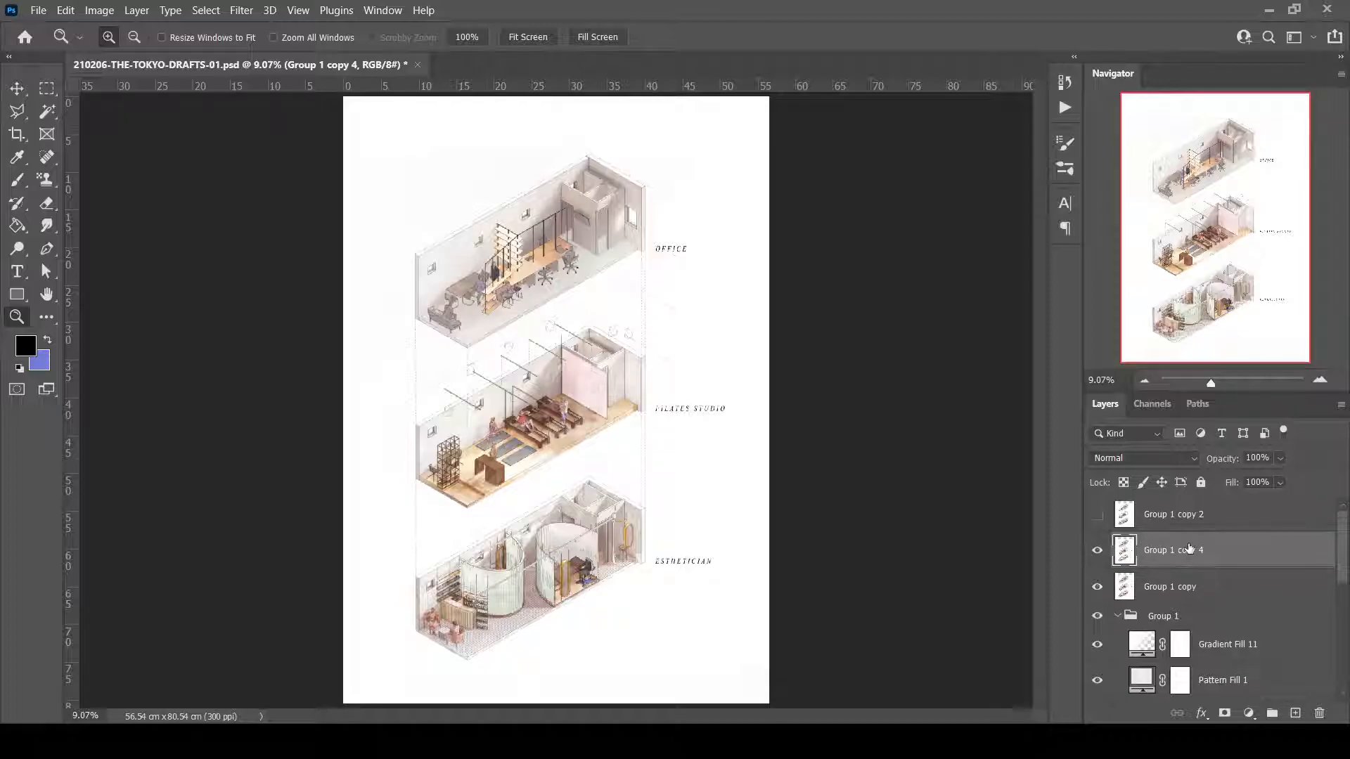
left_click(1118, 523)
left_click(1097, 521)
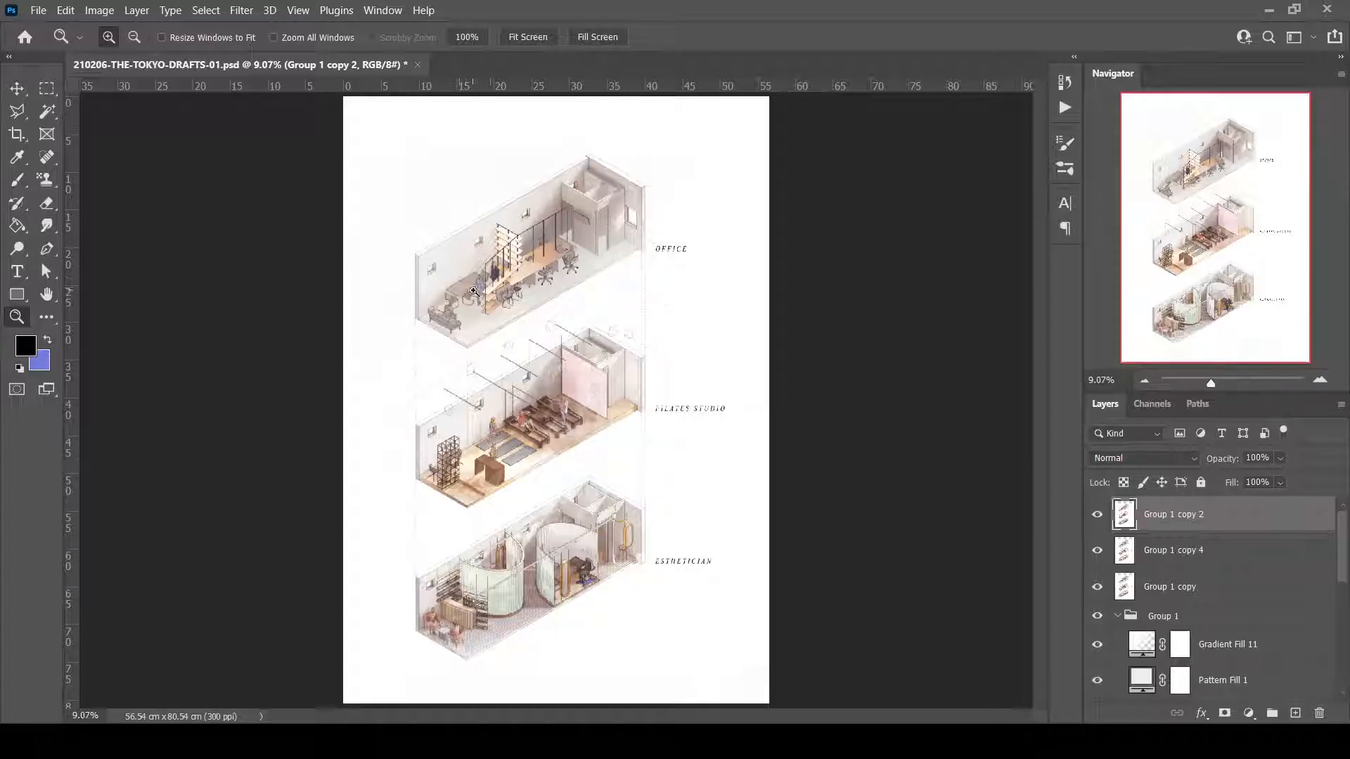
Examine the office and pilates studio floors up close at 25% zoom.
left_click(518, 286)
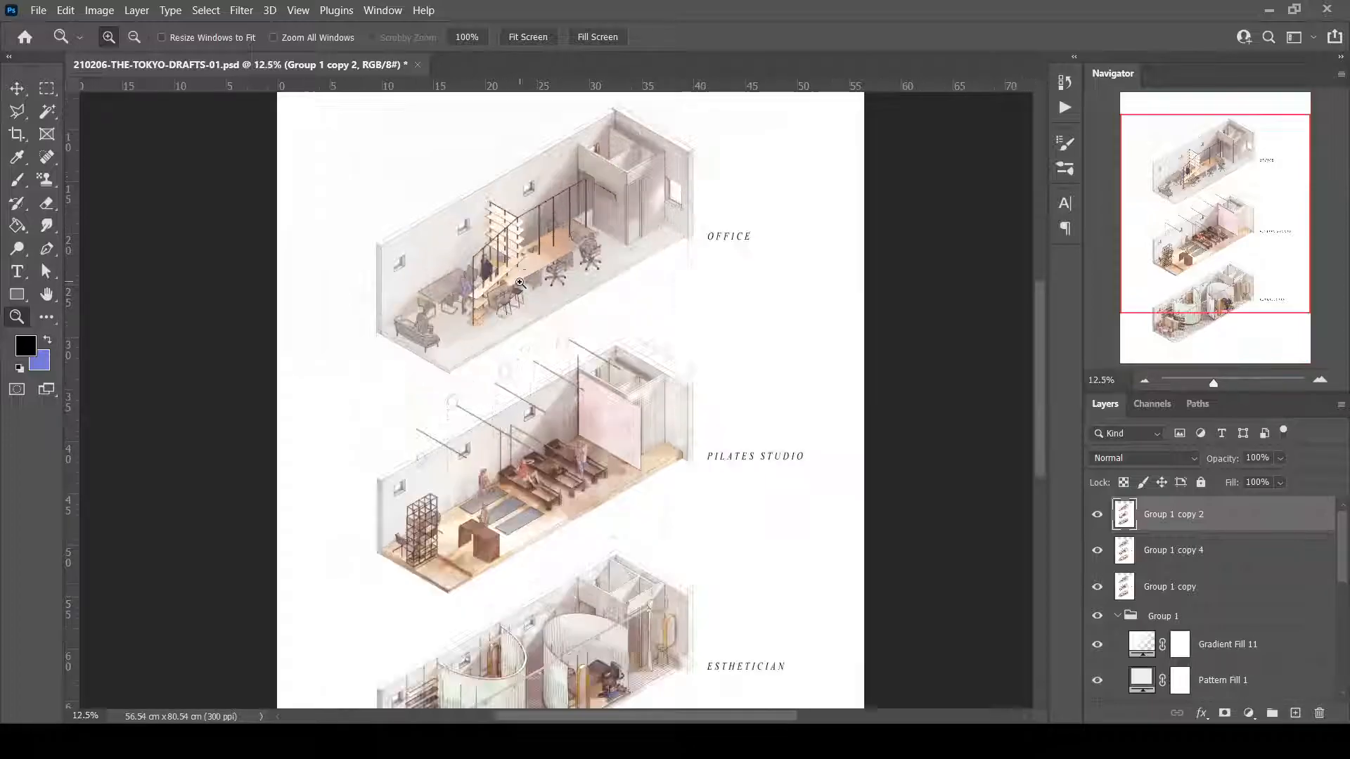
left_click(524, 256)
left_click(492, 257)
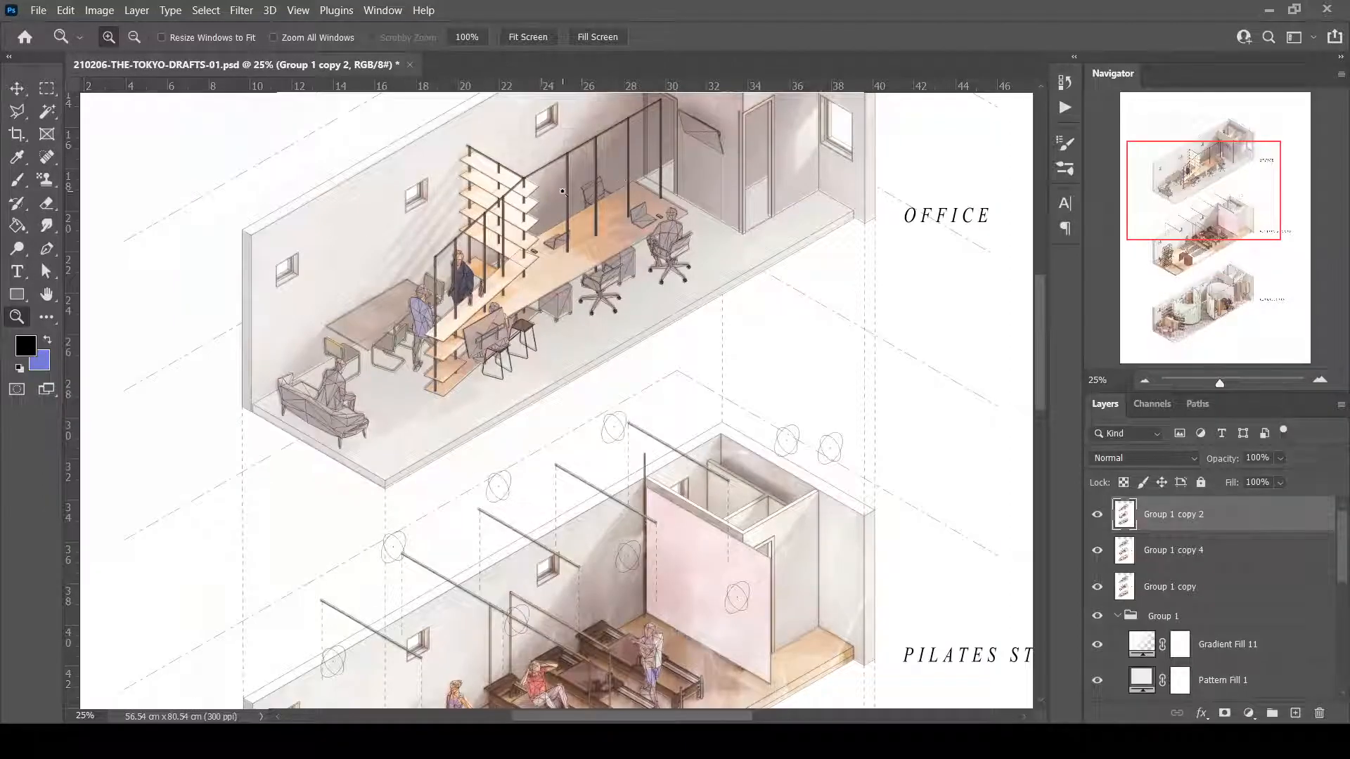
mouse_move(1204, 184)
left_mouse_down()
mouse_move(1208, 169)
mouse_move(1211, 257)
left_mouse_up()
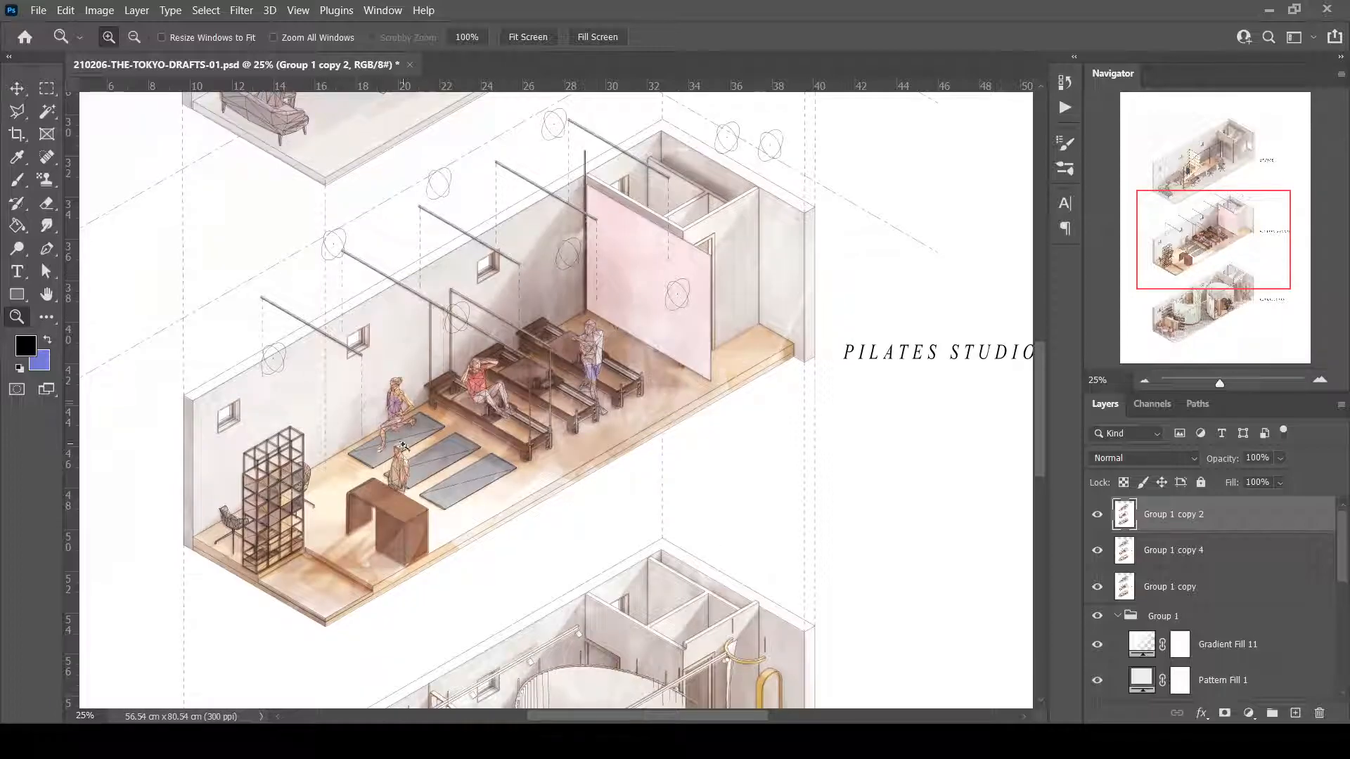
key("ctrl+0")
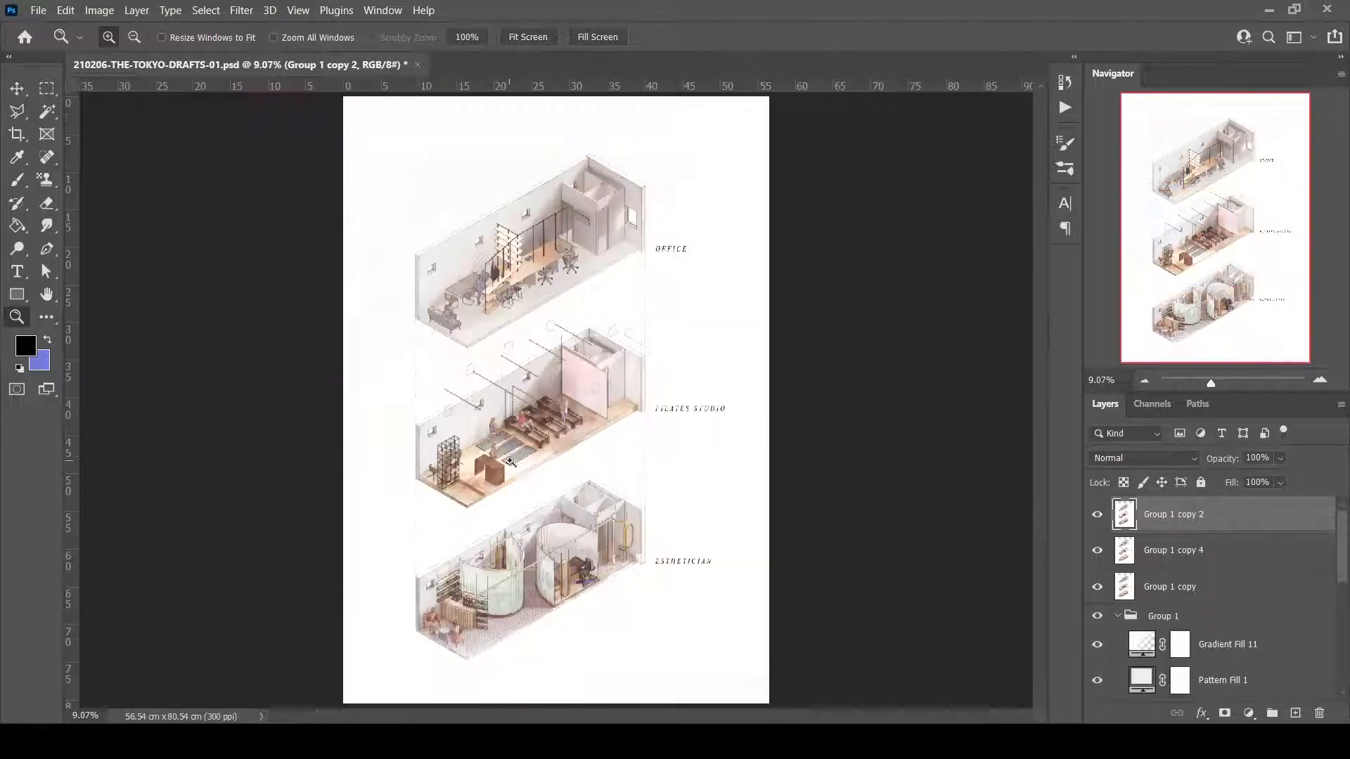
left_click(513, 454)
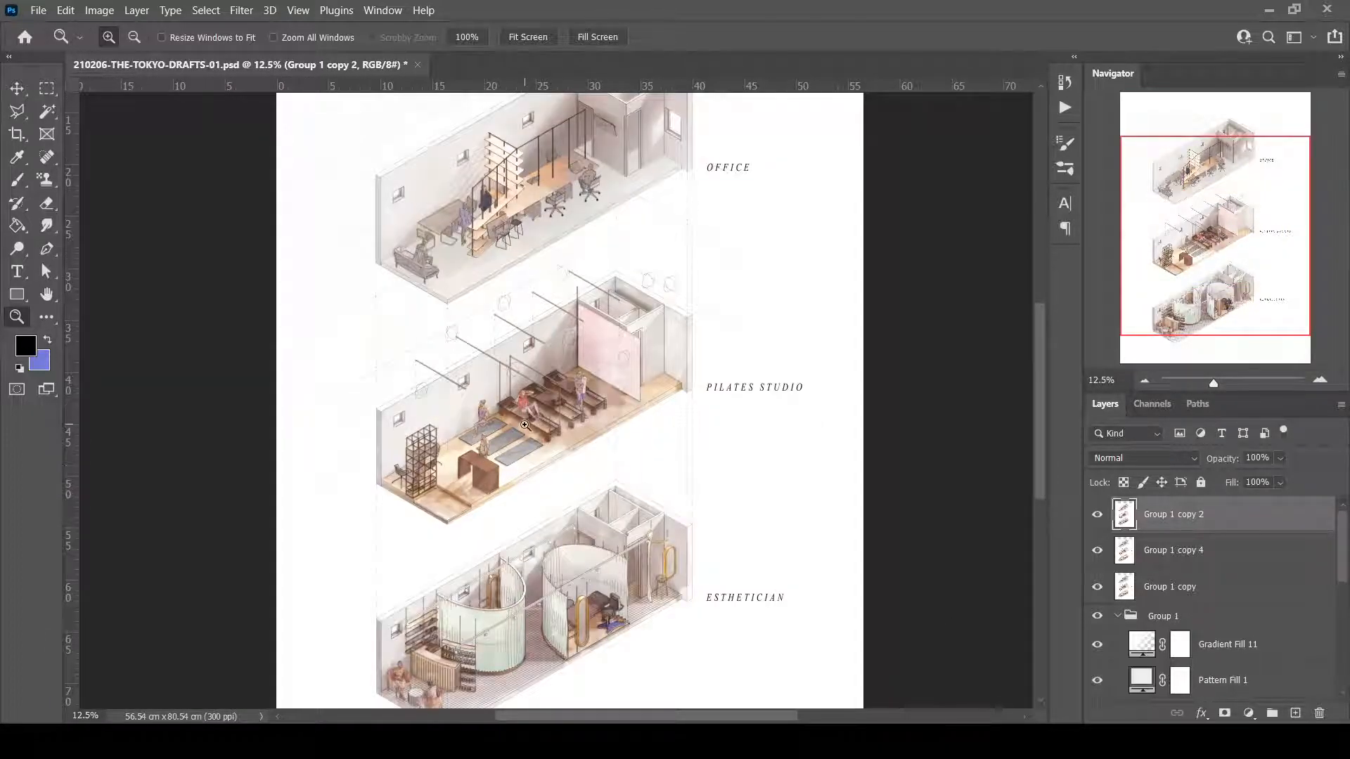
left_click(525, 425)
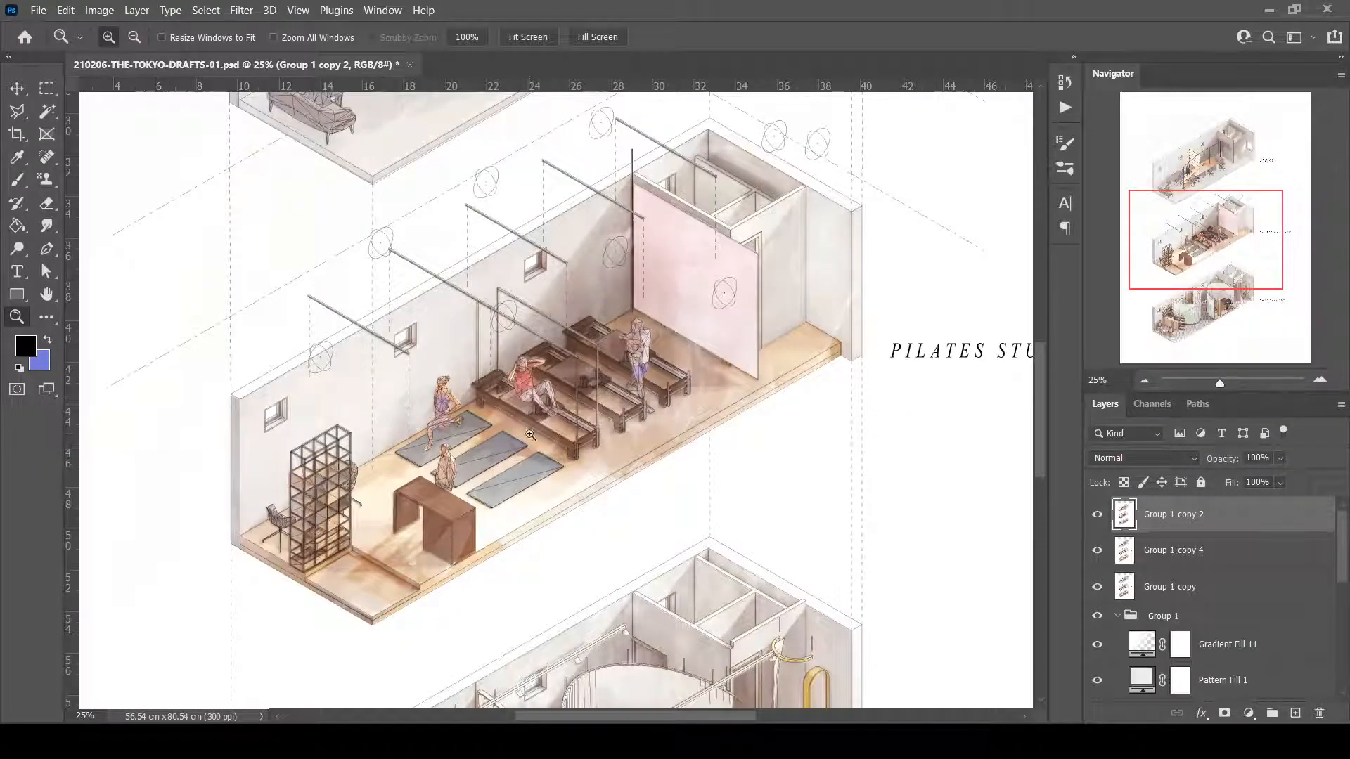
Examine the esthetician floor and its reception area at up to 50% zoom, and review the illustration as a whole.
left_click_drag(1218, 242, 1226, 309)
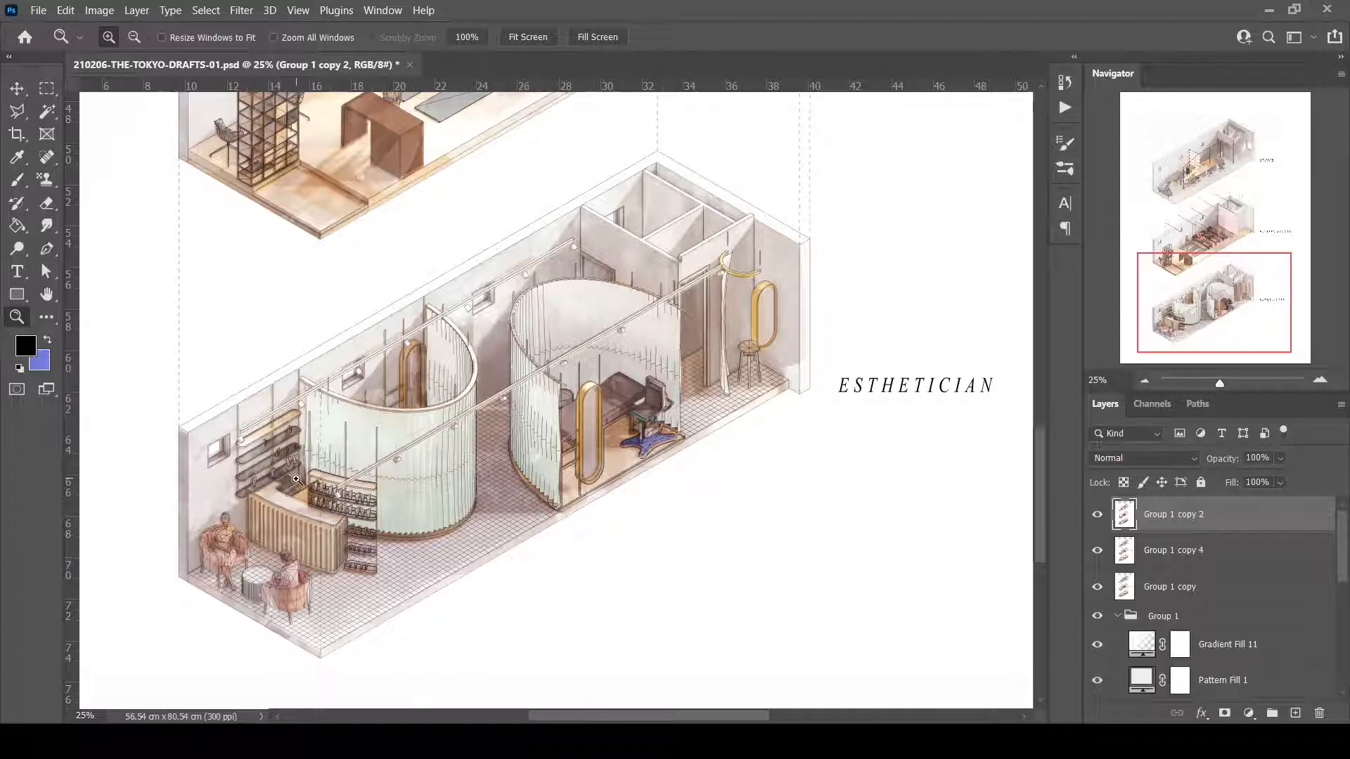
left_click(308, 538)
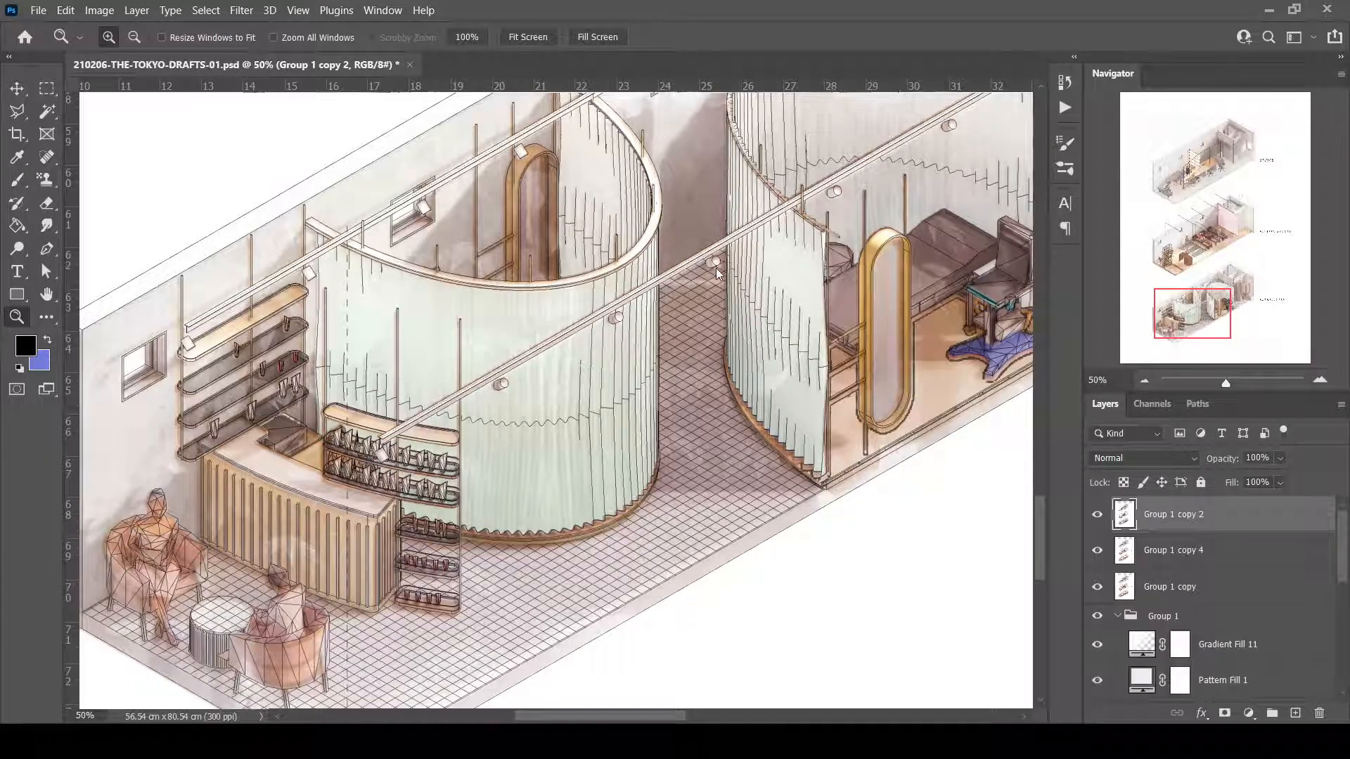
key("ctrl+0")
left_click(540, 562)
left_click_drag(1165, 277, 1160, 276)
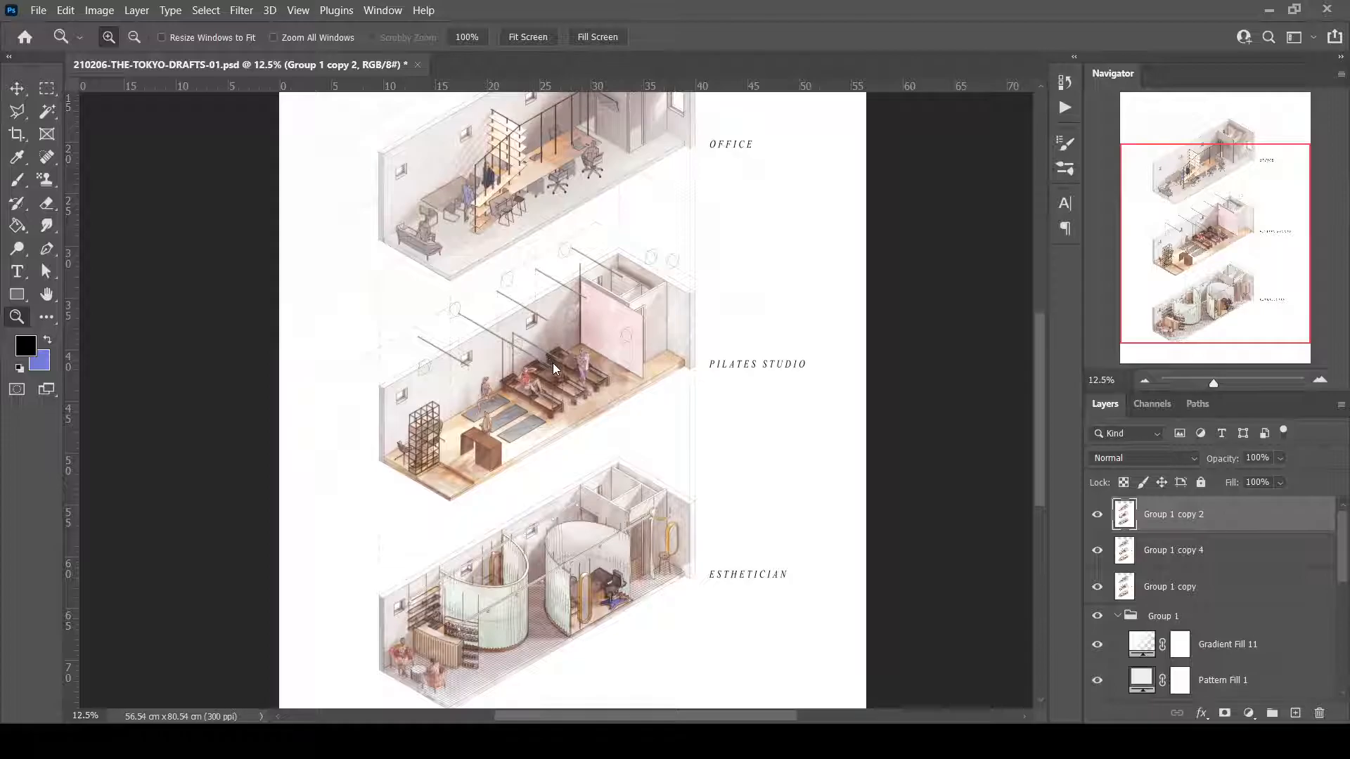
scroll(552, 362, "down", 2)
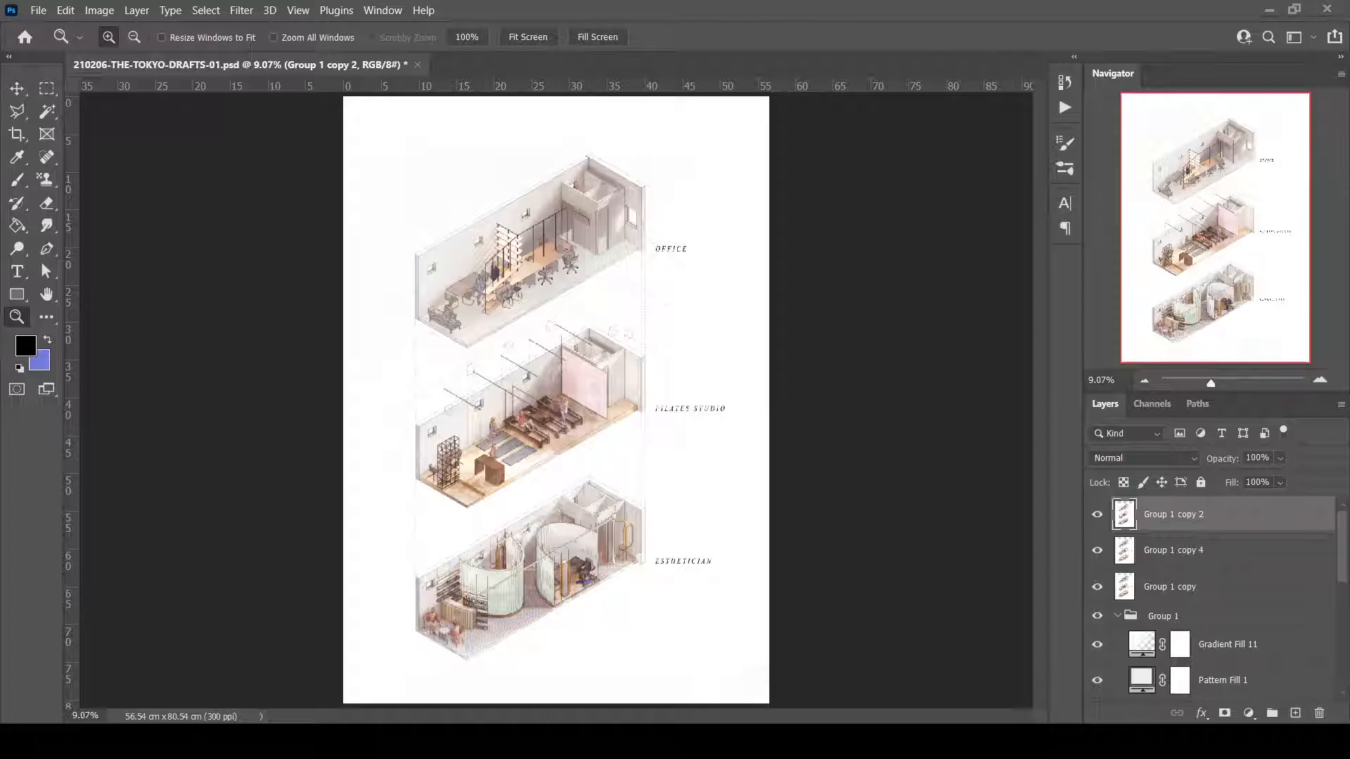
left_click(633, 529)
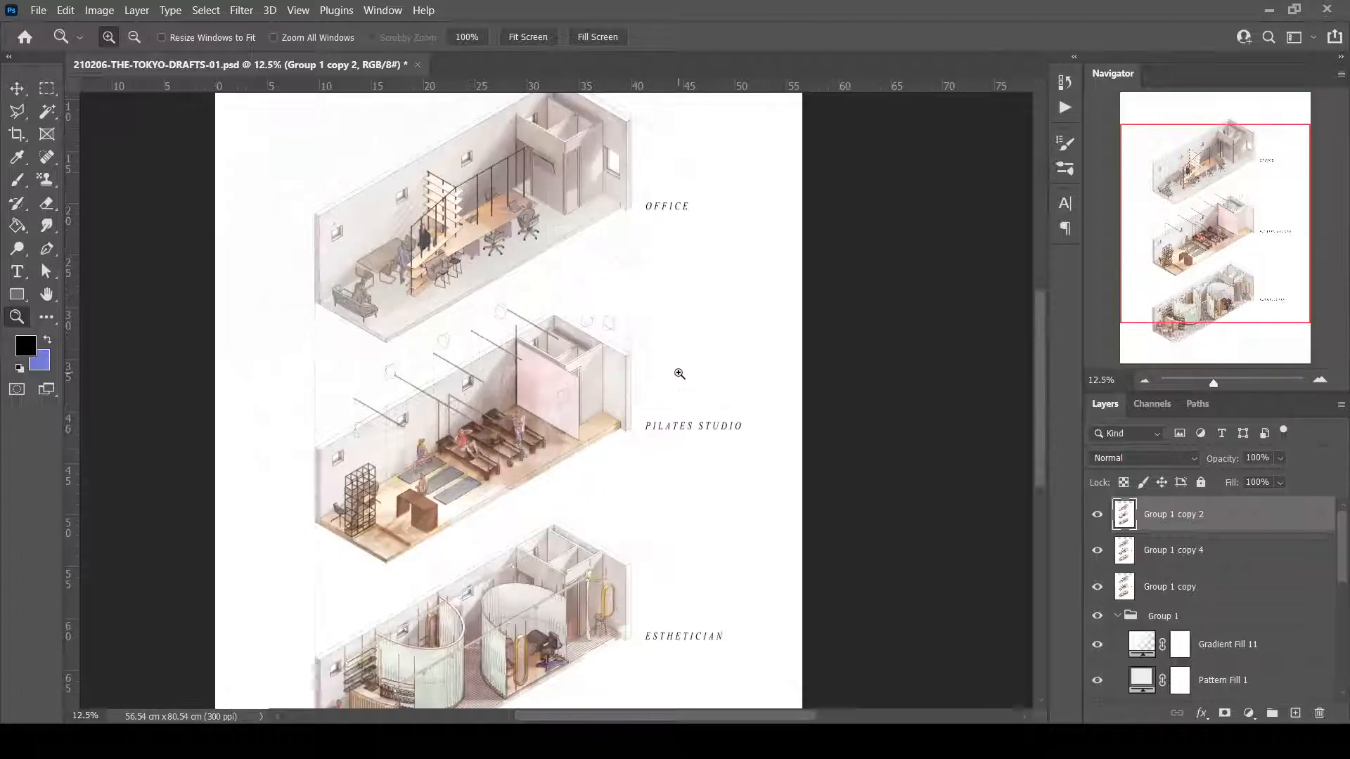
mouse_move(1152, 261)
left_mouse_down()
mouse_move(1152, 308)
mouse_move(1146, 182)
mouse_move(1142, 318)
mouse_move(1143, 283)
left_mouse_up()
left_click(487, 215)
left_click(487, 215)
Expand Group 2 and select the material layer inside it.
scroll(1102, 522, "down", 5)
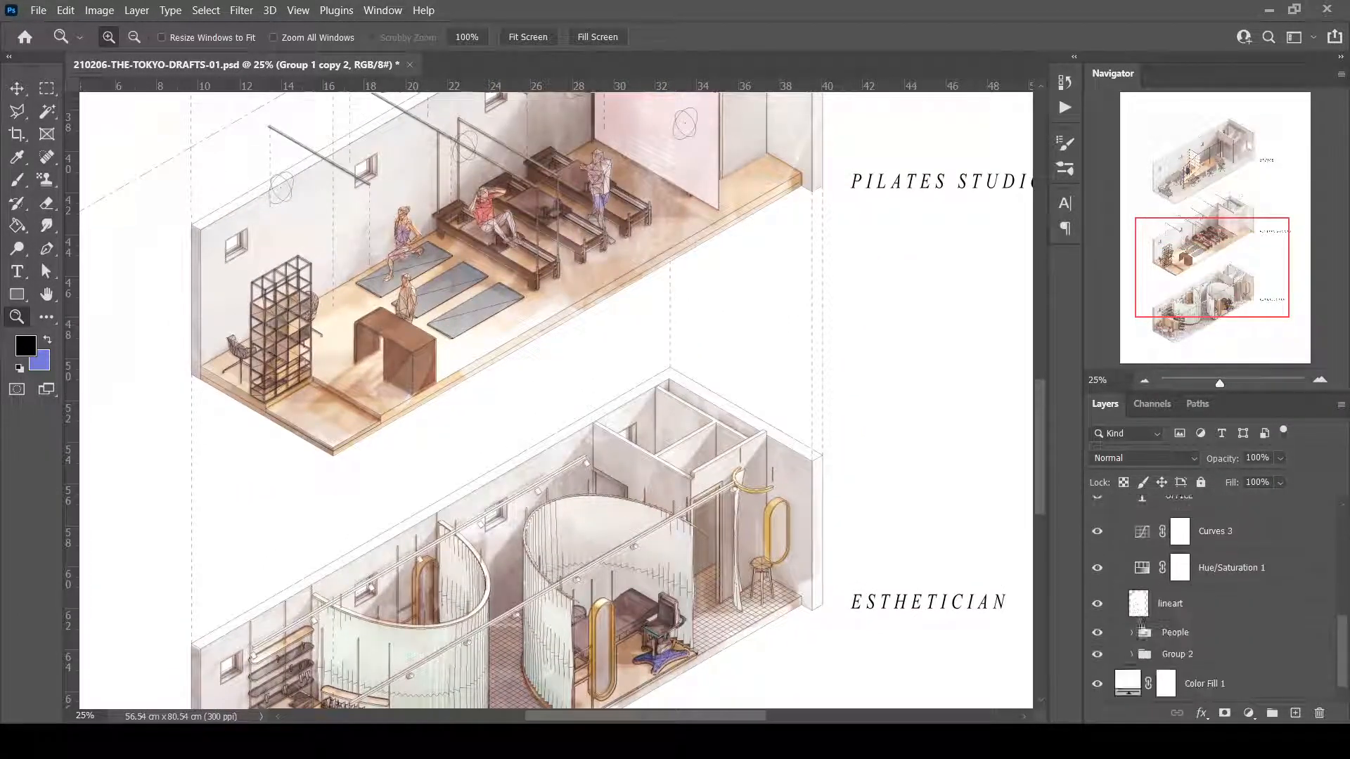
left_click(1145, 651)
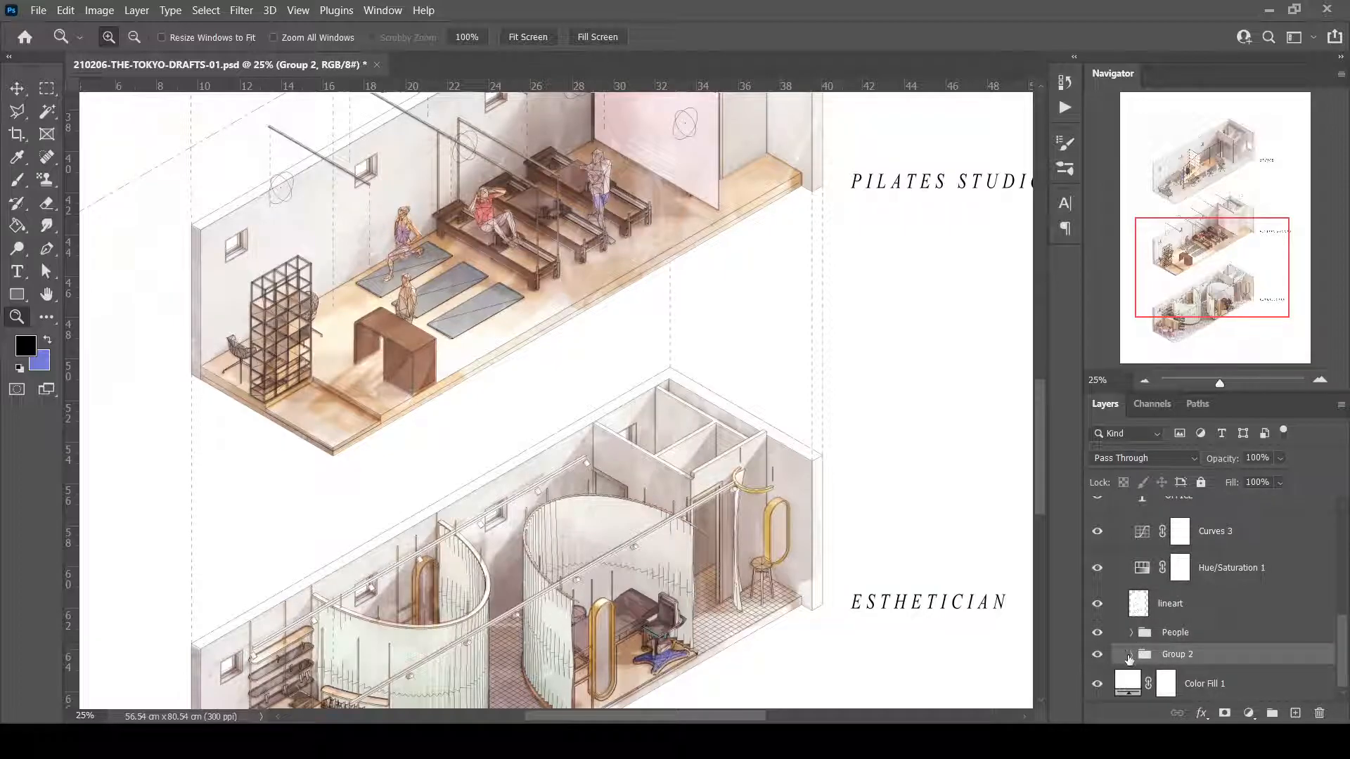
left_click(1129, 659)
scroll(1232, 621, "down", 5)
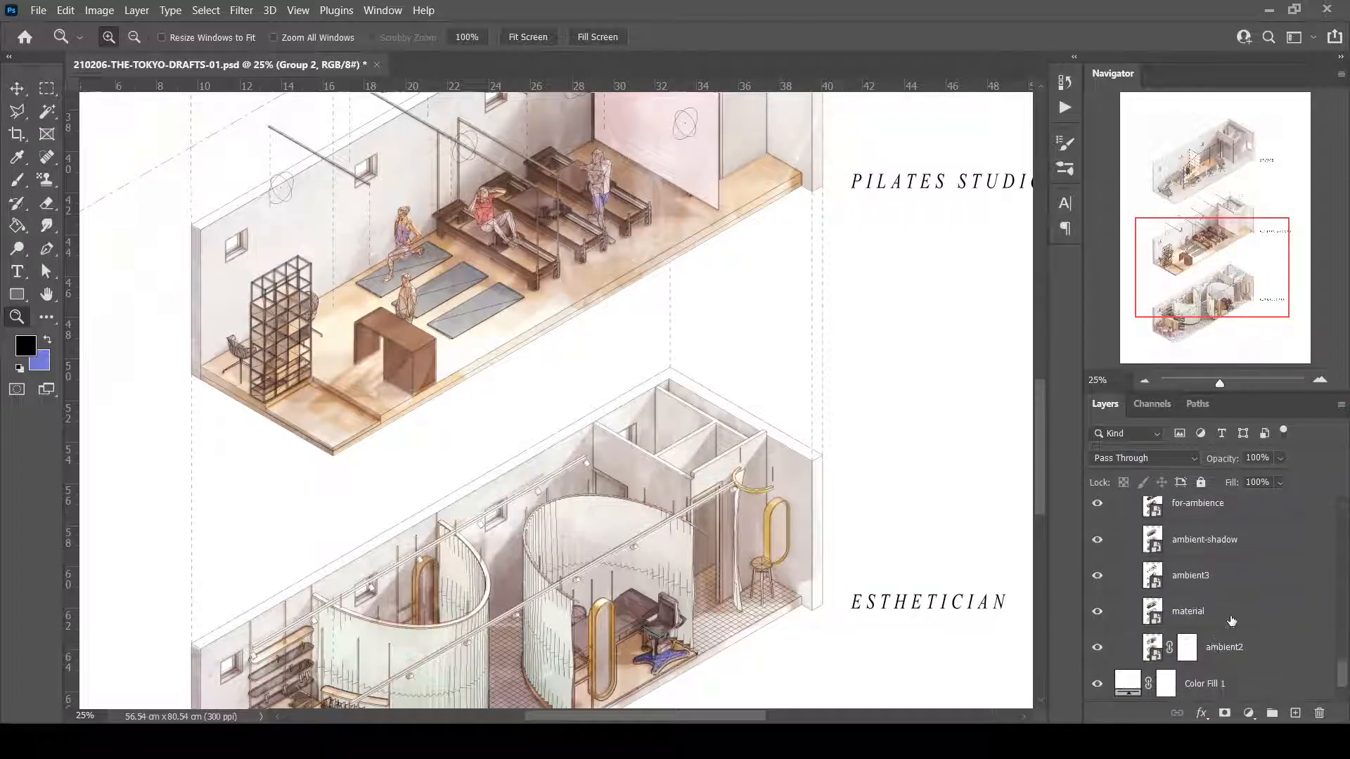
left_click(1212, 622)
Move the material layer to the top of the layer stack, above Group 1 copy 2, and set its opacity to 100%.
scroll(1207, 605, "up", 5)
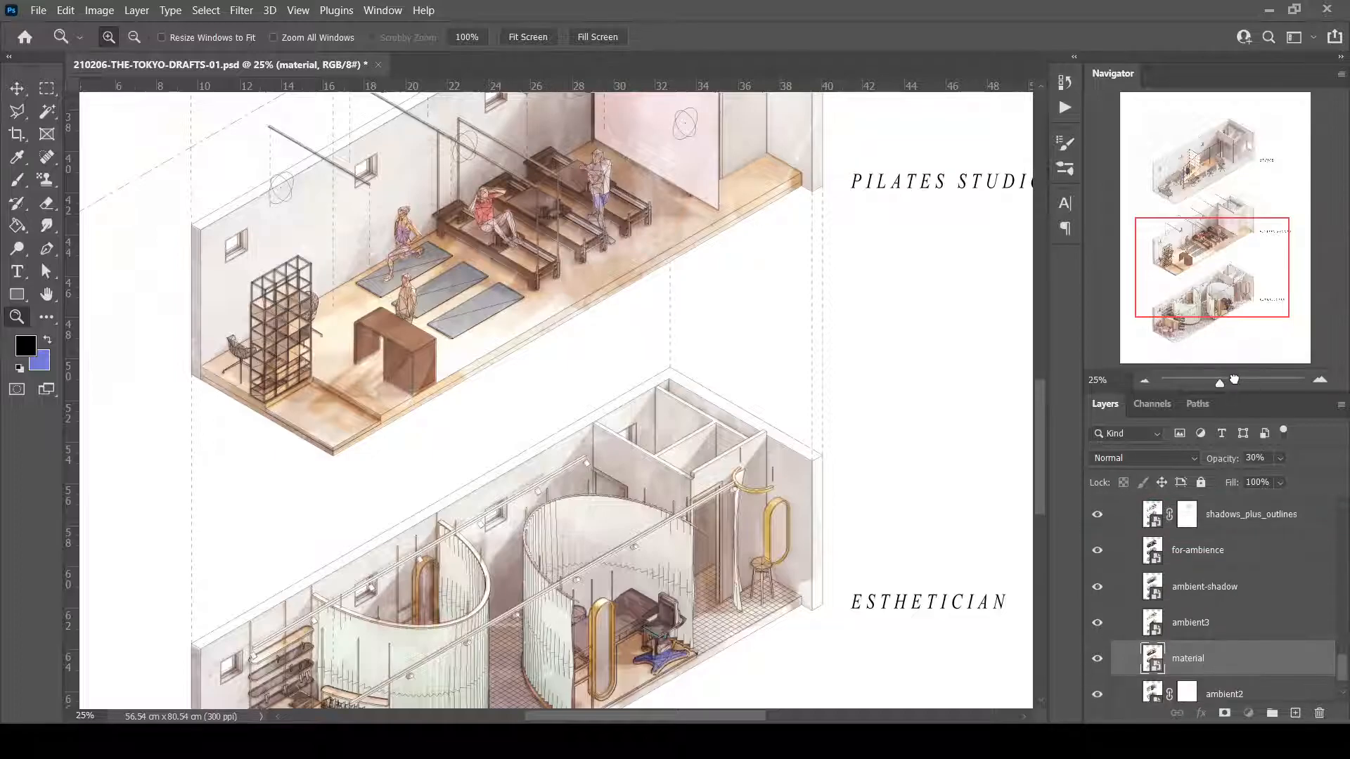
scroll(1218, 601, "up", 10)
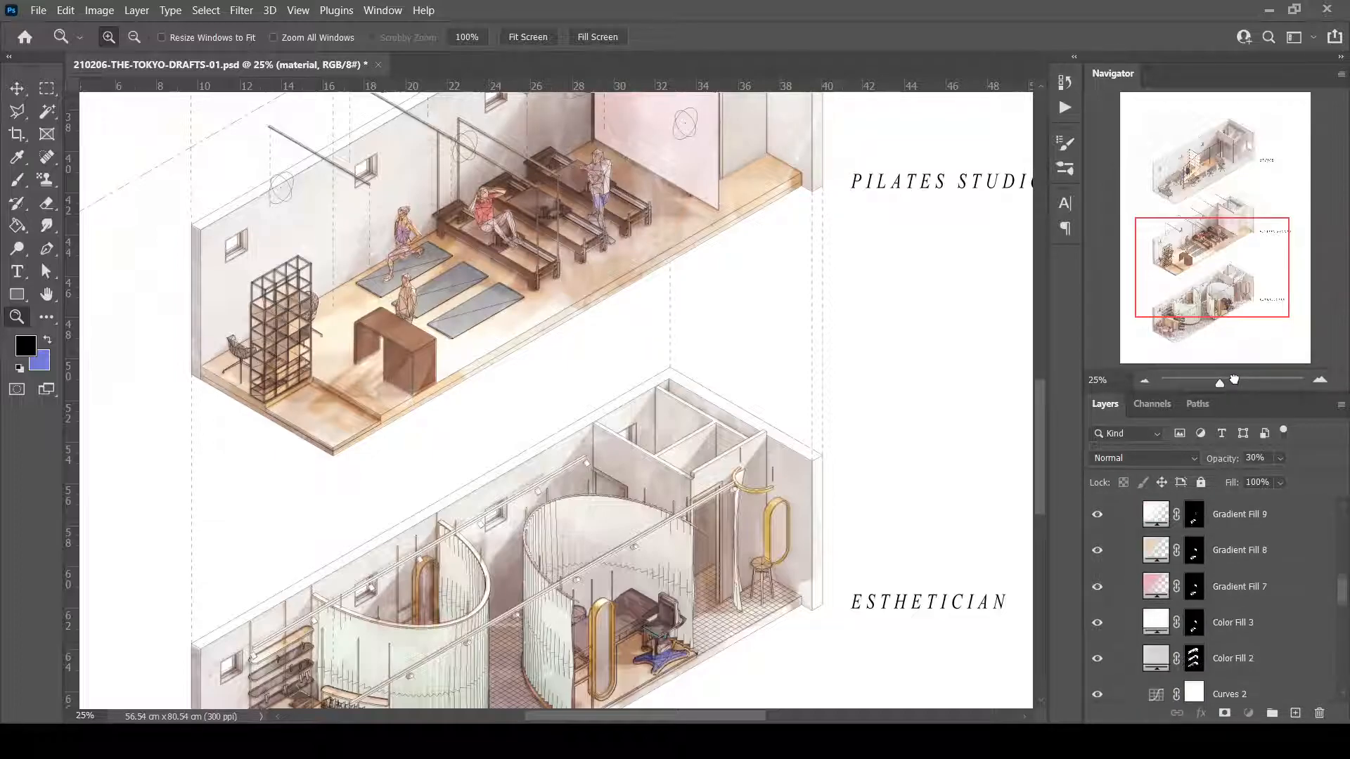
left_click_drag(1233, 379, 1200, 504)
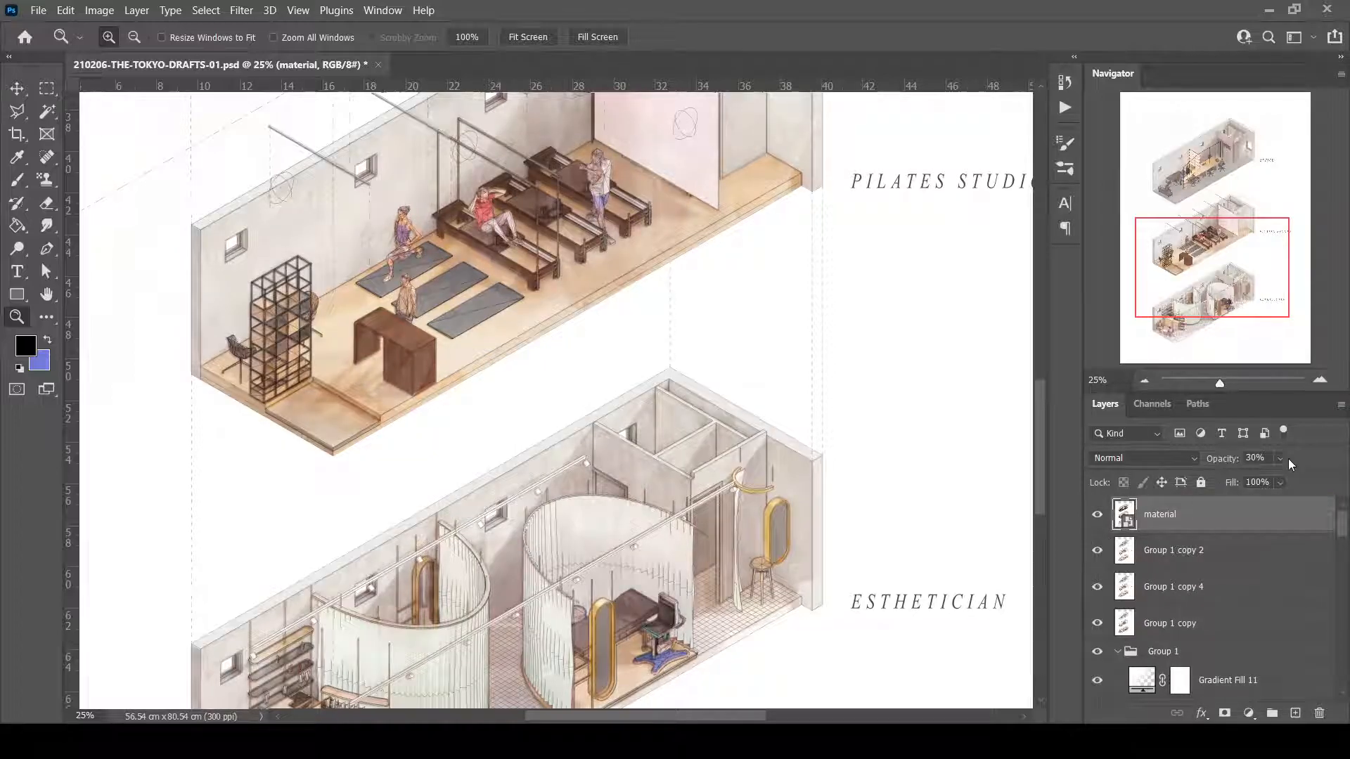
key("0")
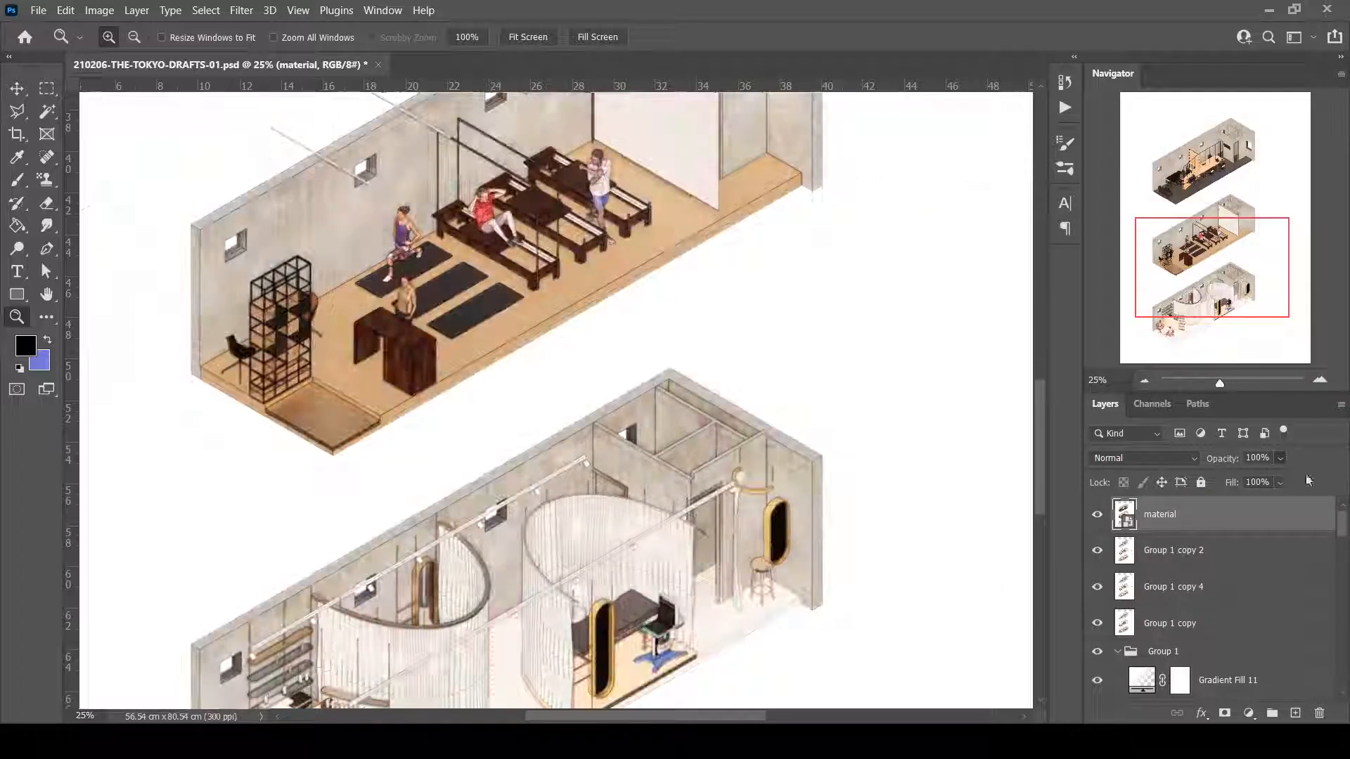
Look over the raw material render down to the esthetician floor, and hide the material layer.
mouse_move(1227, 285)
left_mouse_down()
mouse_move(1217, 191)
mouse_move(1227, 359)
mouse_move(1209, 265)
left_mouse_up()
mouse_move(1215, 235)
left_mouse_down()
mouse_move(1221, 181)
mouse_move(1195, 227)
mouse_move(1203, 323)
left_mouse_up()
left_click(1096, 514)
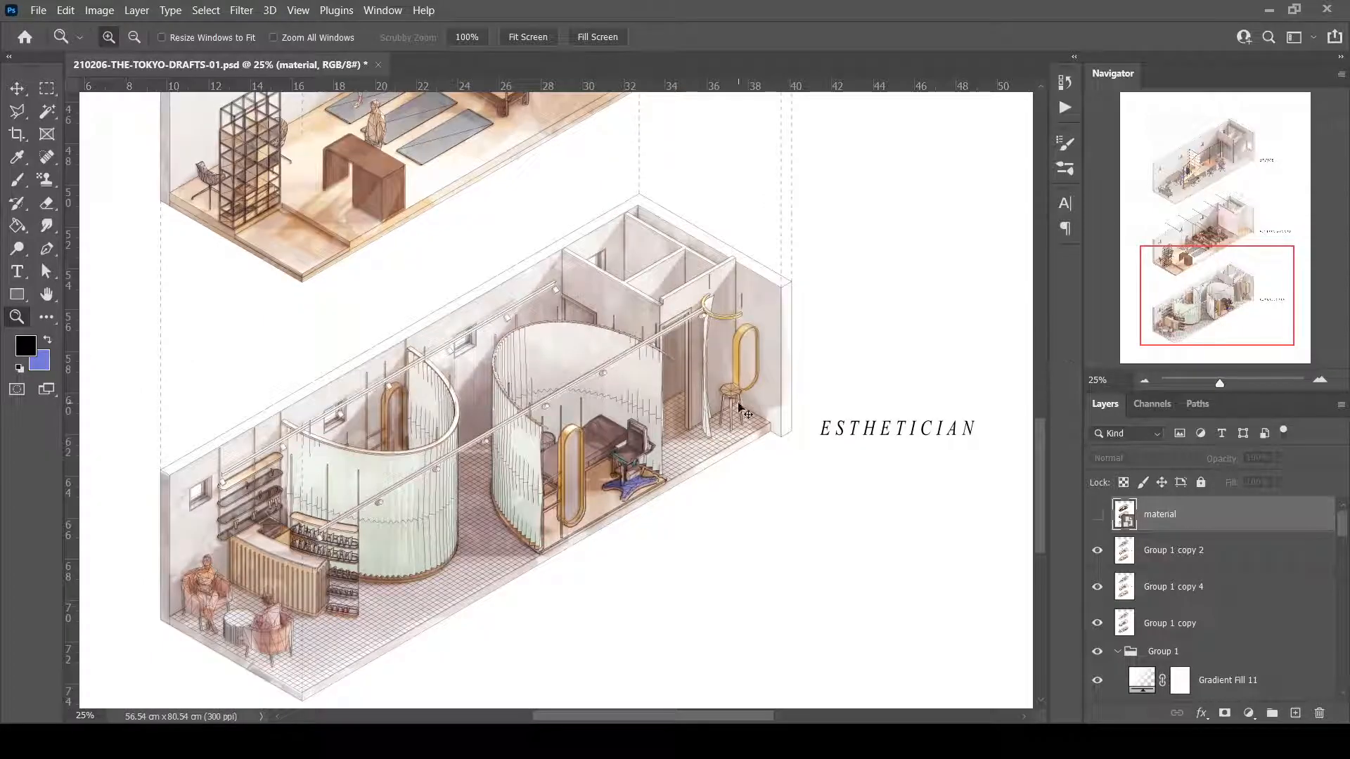
Compare the raw material render with the finished illustration across the whole page by toggling the material layer's visibility.
key("ctrl+minus")
key("ctrl+minus")
key("ctrl+minus")
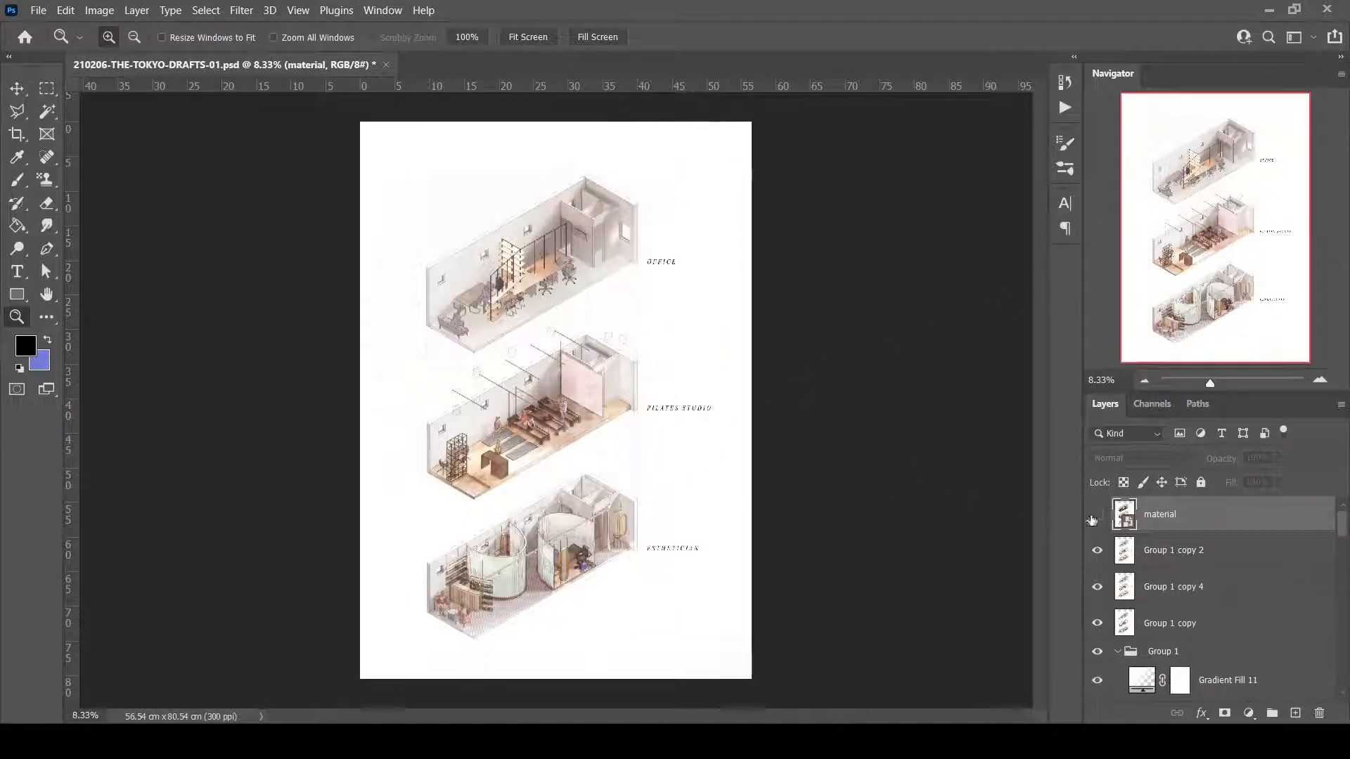
left_click(1094, 518)
left_click(1094, 519)
left_click(1094, 519)
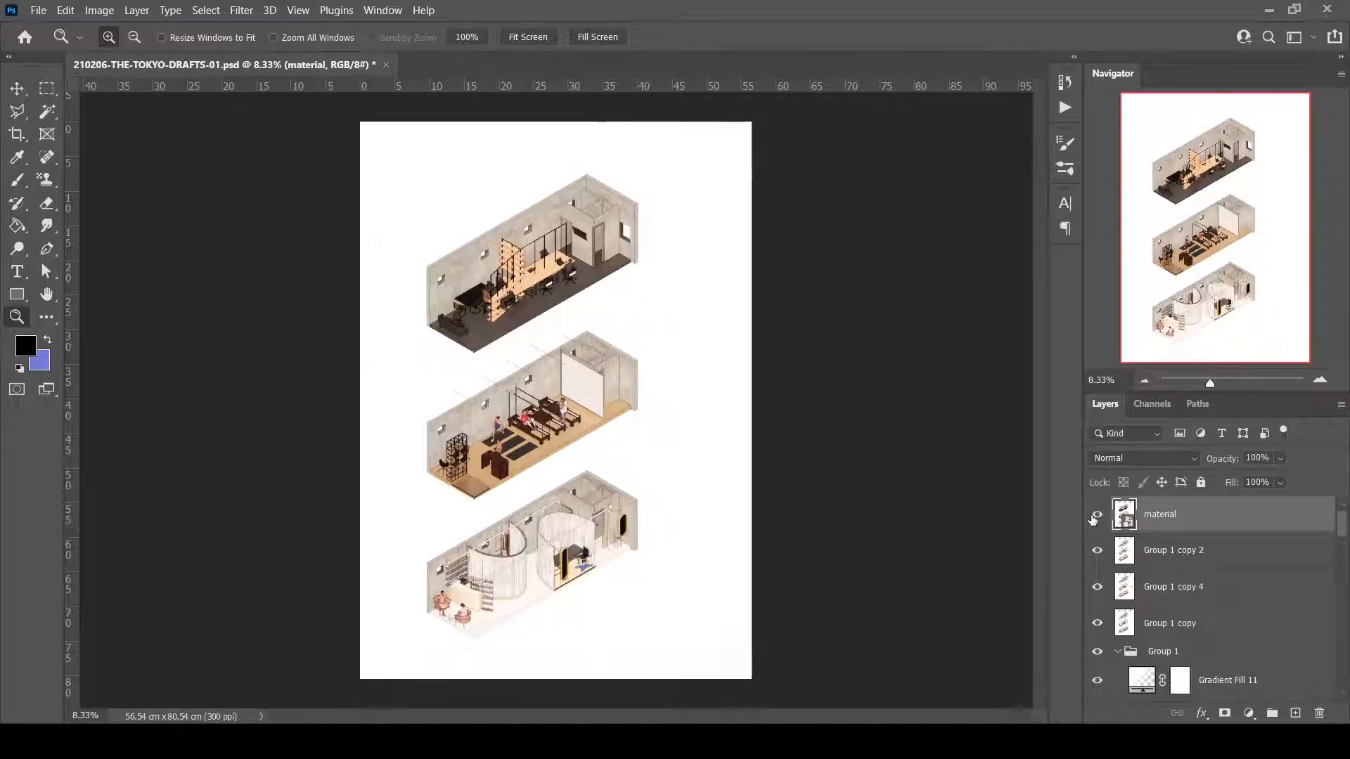
left_click(1094, 519)
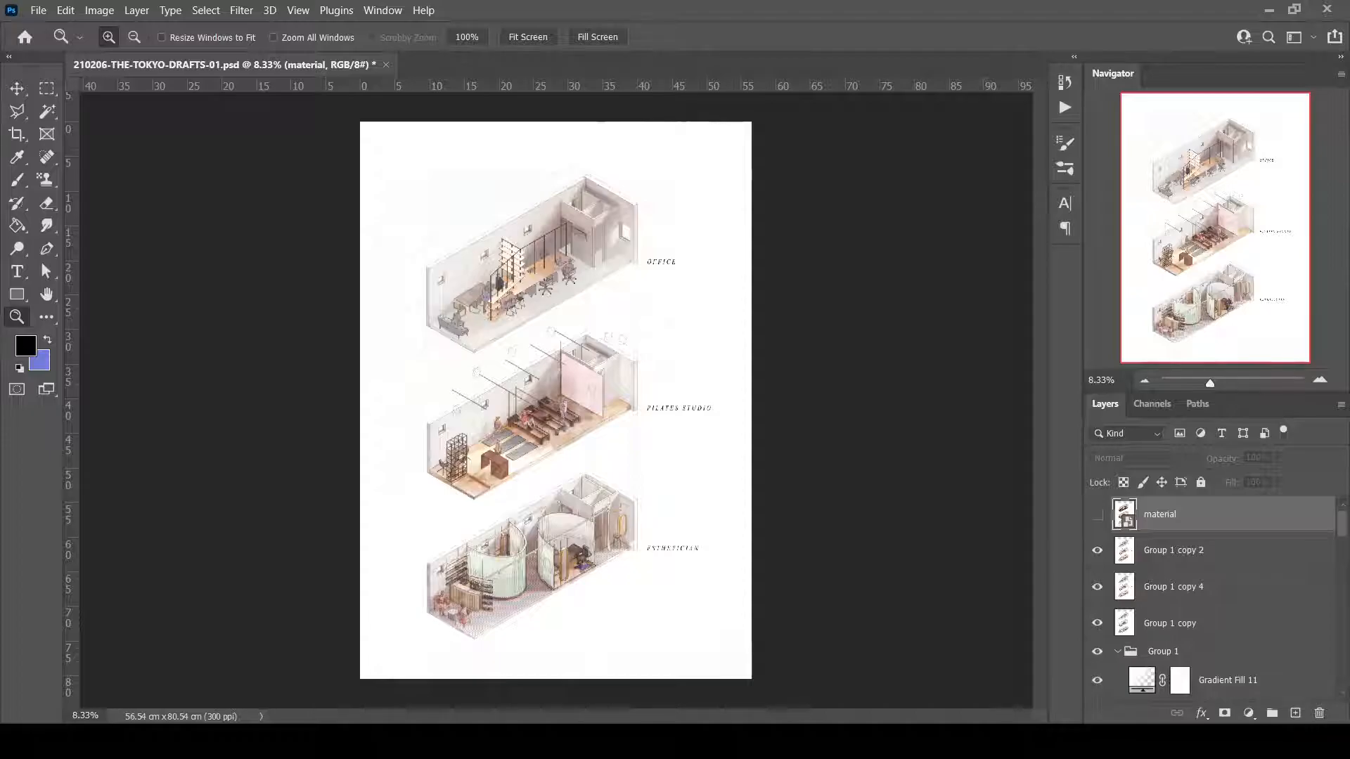